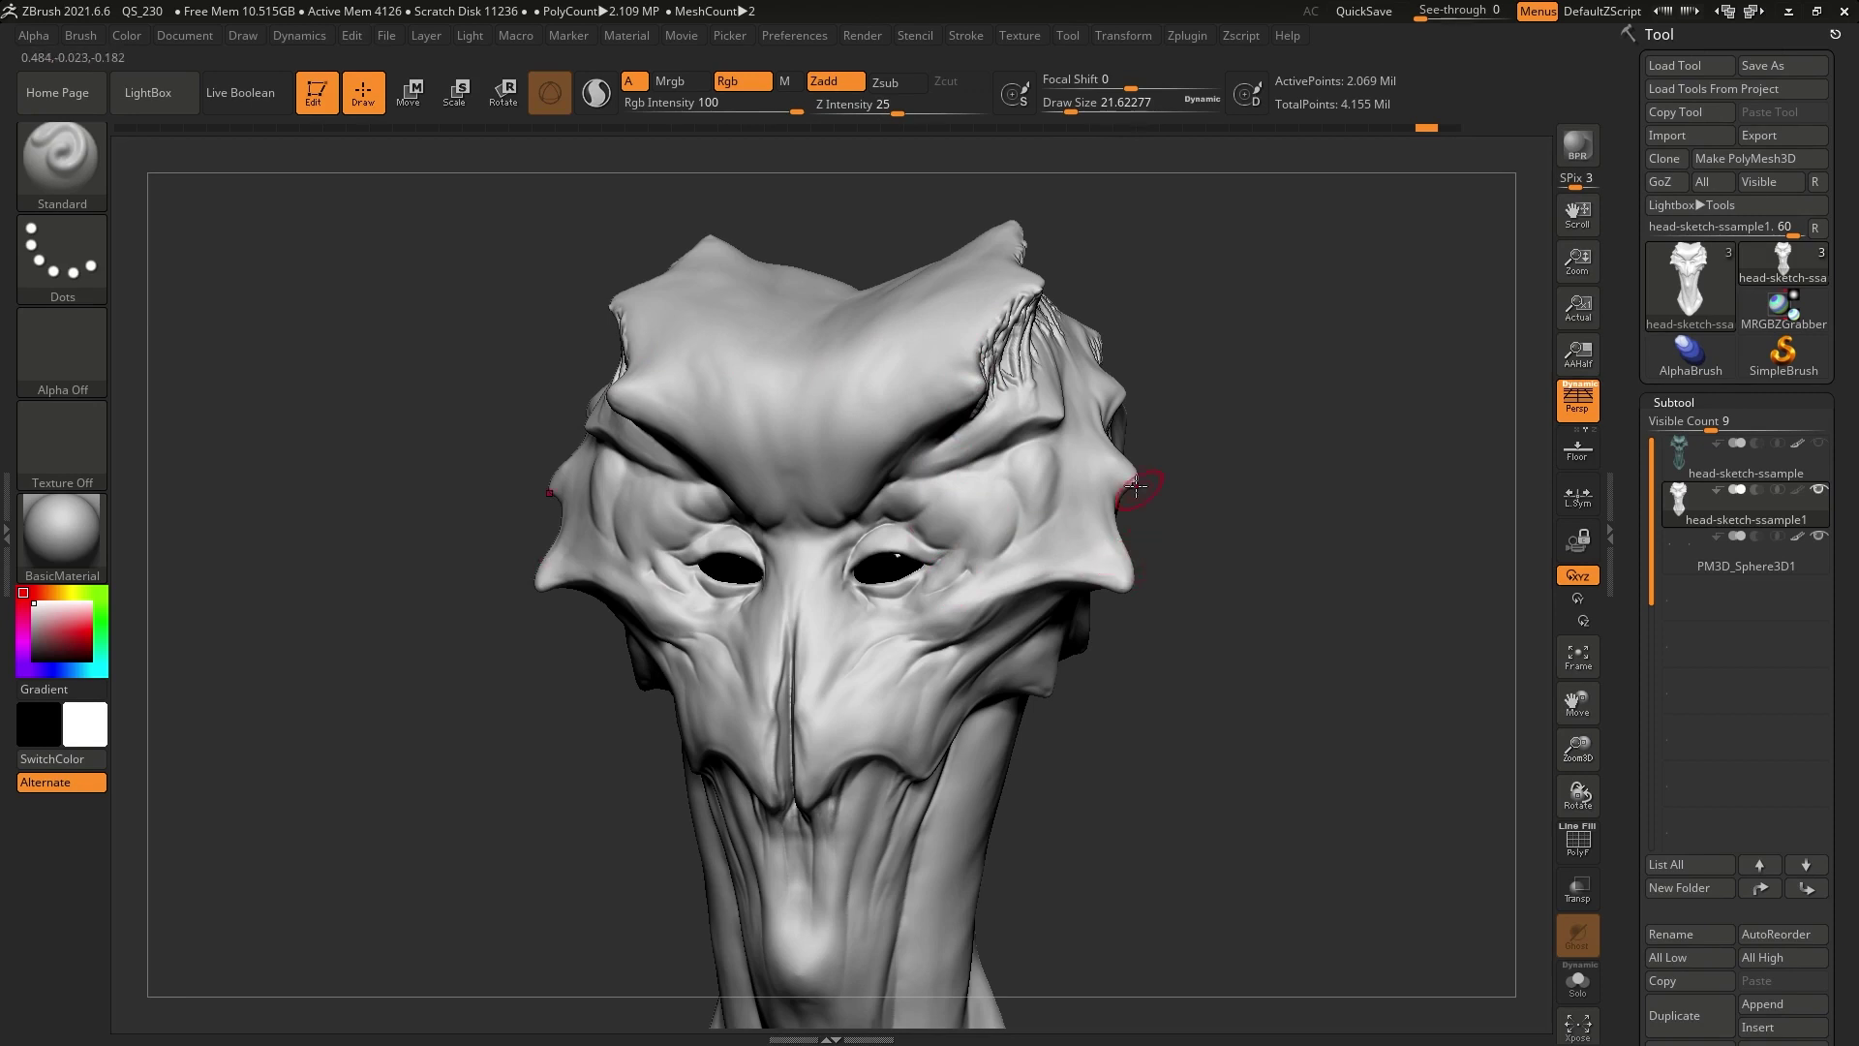
Tilt the head forward, paint mirrored curved mask strokes on the forehead, then clear them
left_click_drag(1217, 365, 935, 469)
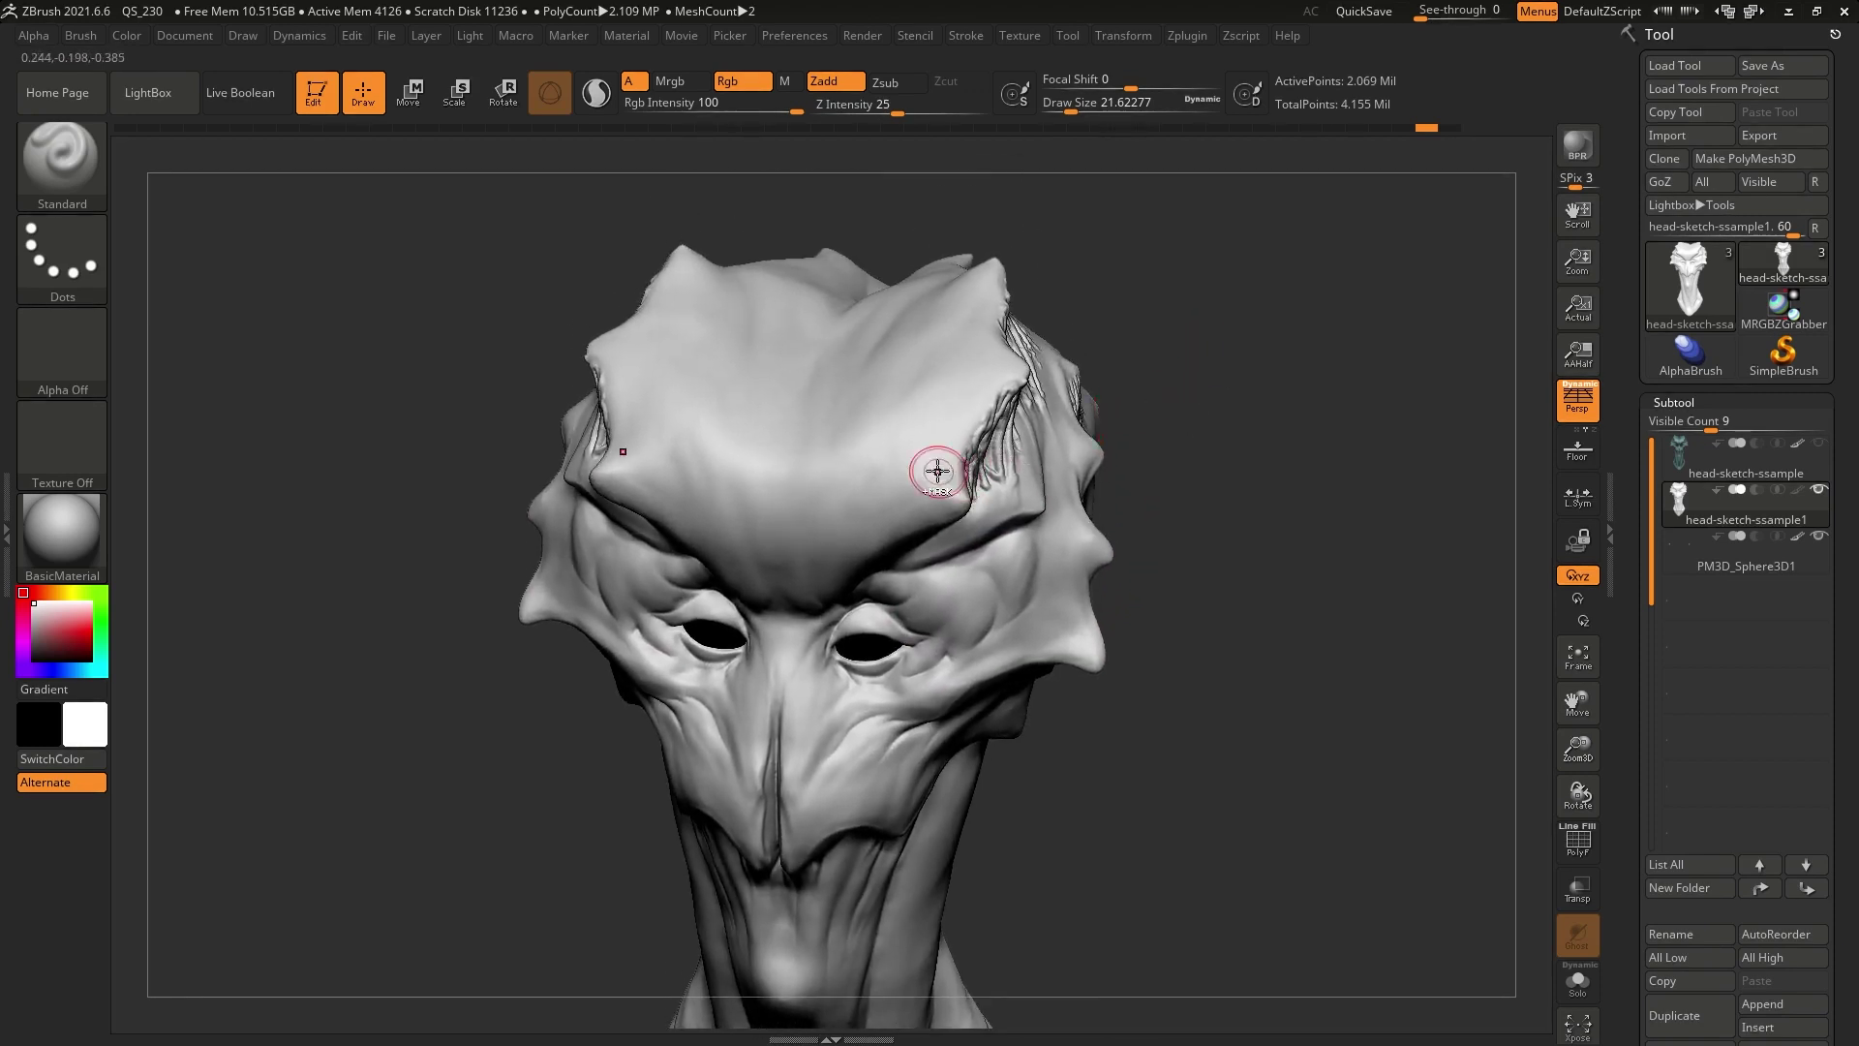
key("ctrl")
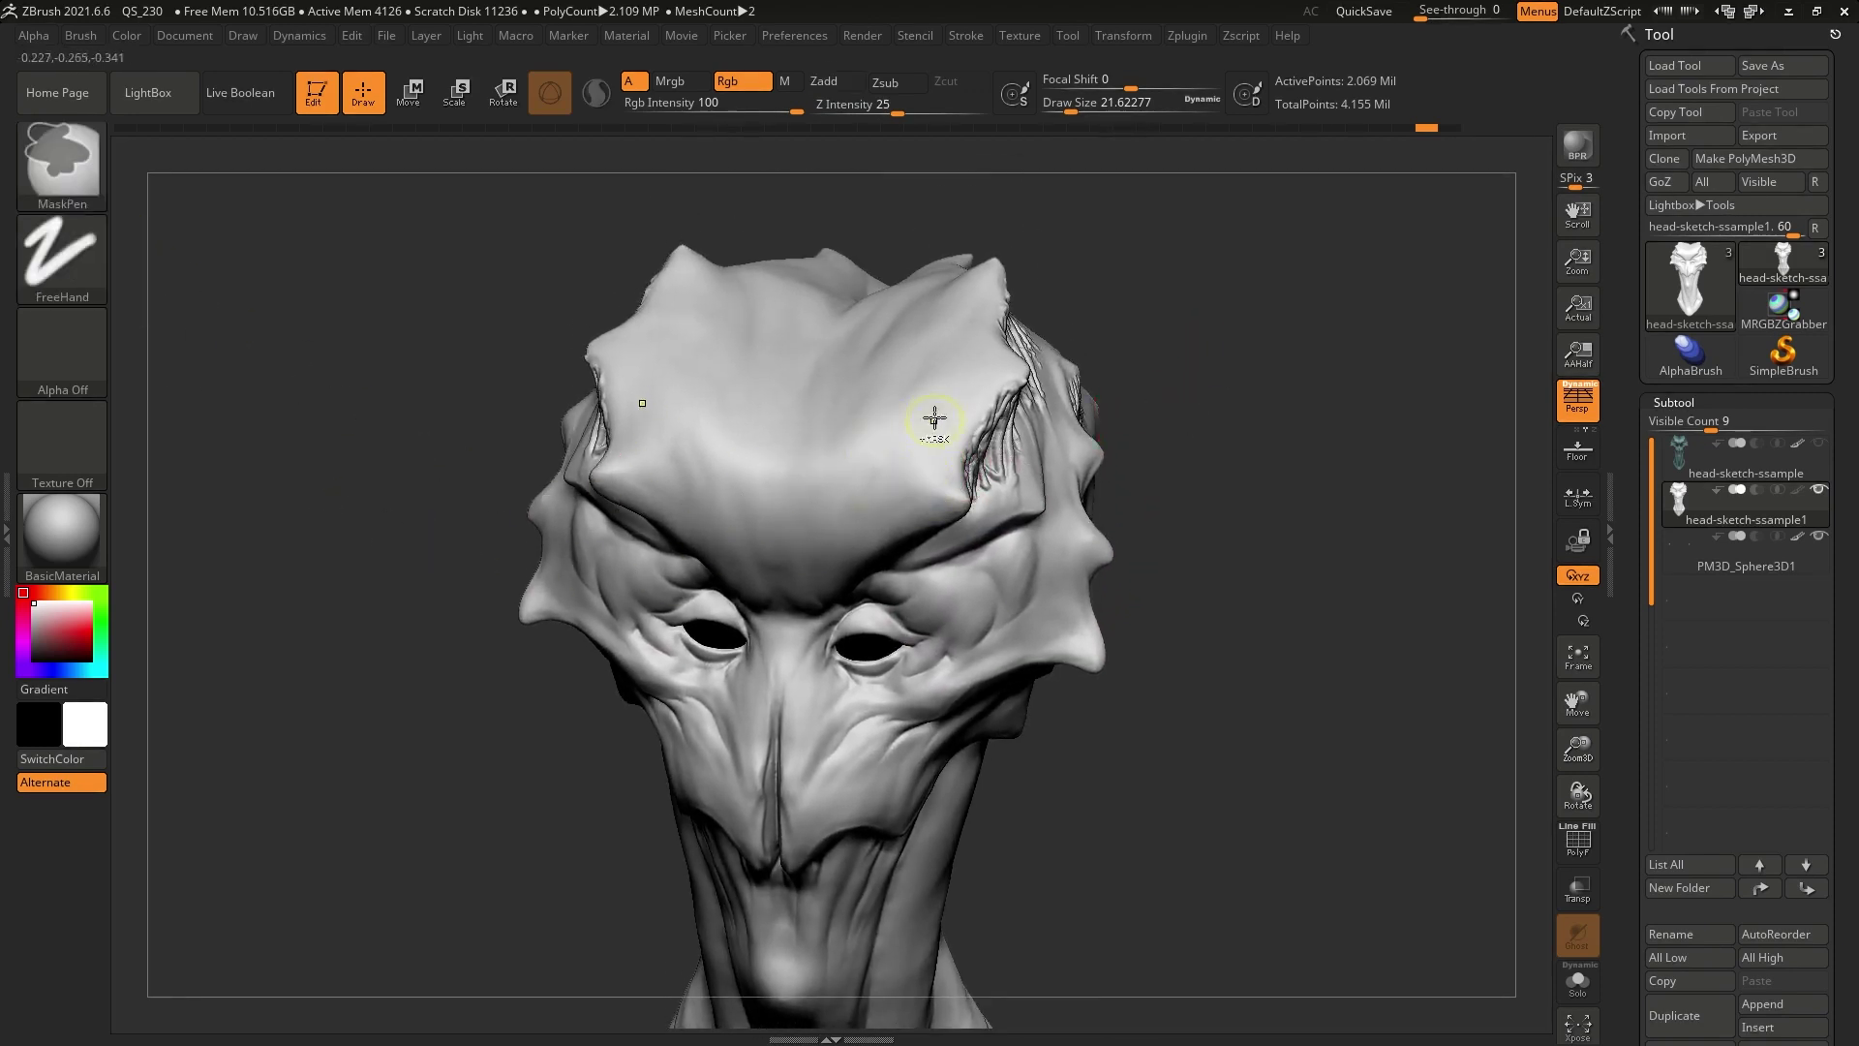
left_click_drag(940, 345, 848, 553, "ctrl")
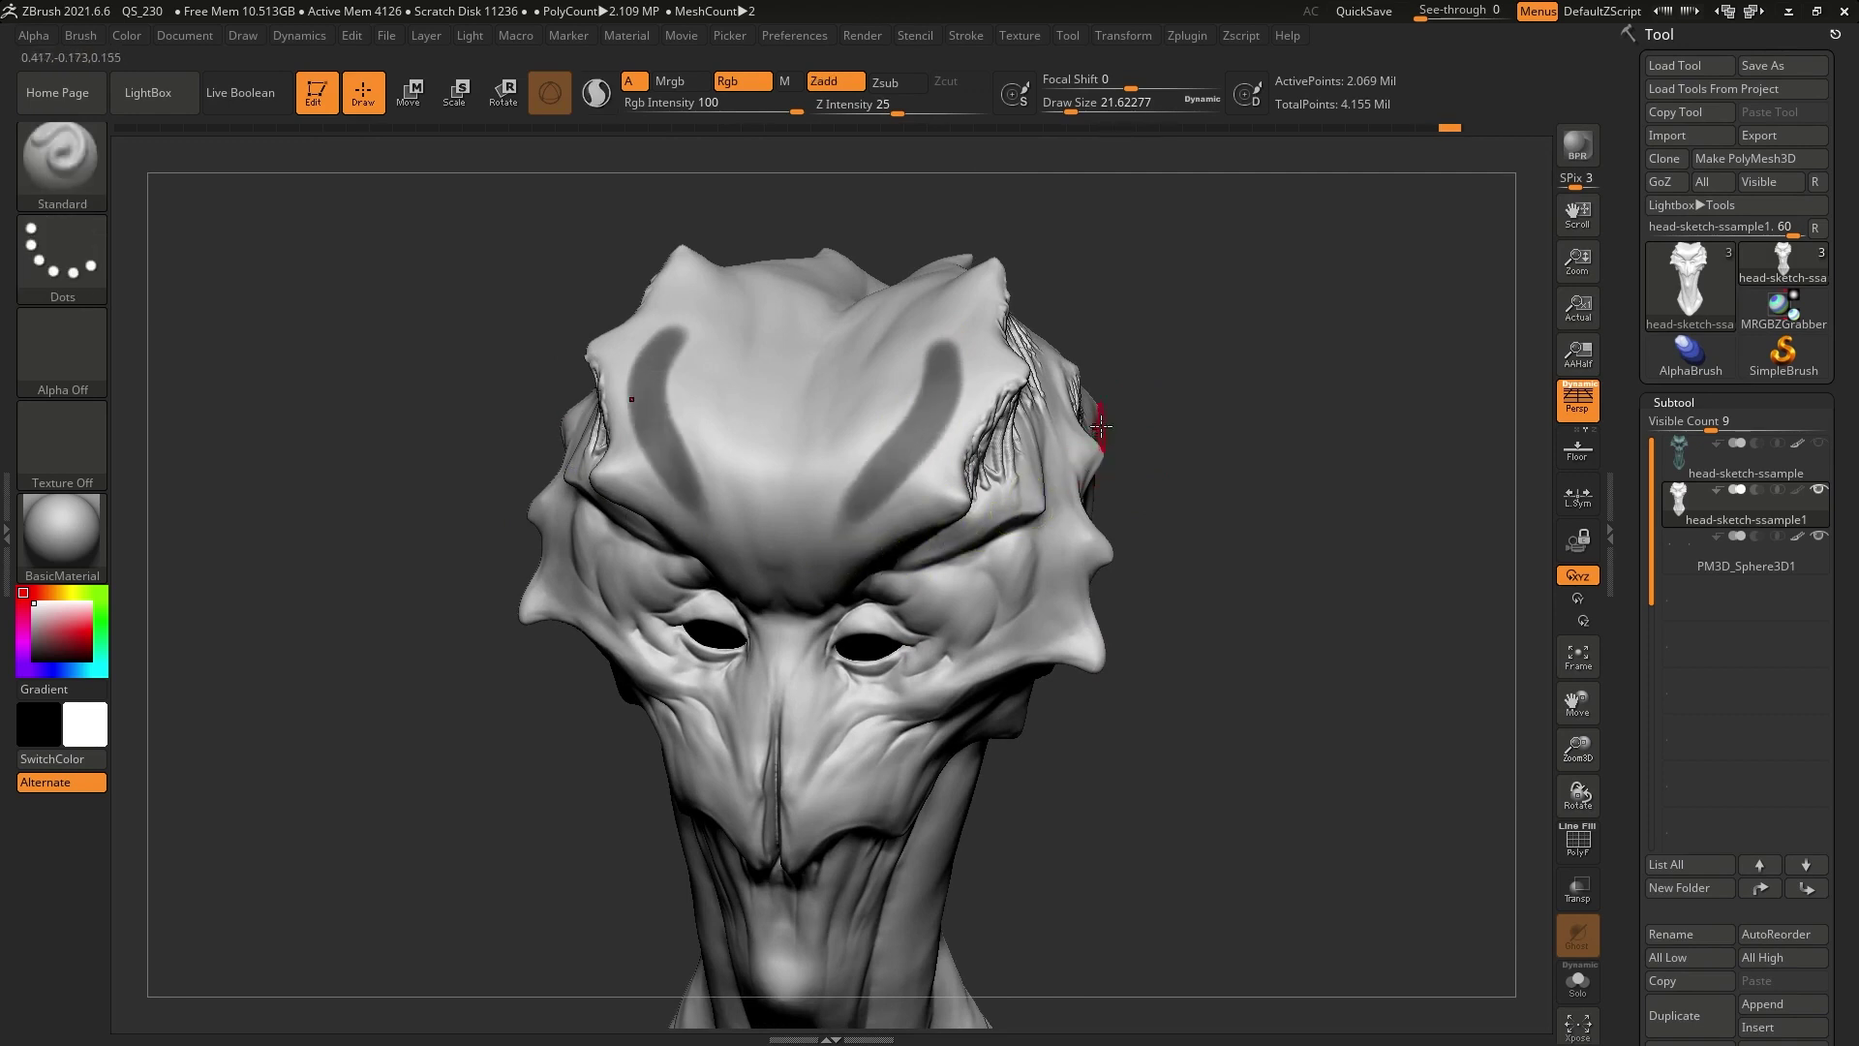
left_click_drag(1099, 417, 1027, 513, "alt")
mouse_move(1025, 513)
right_mouse_down("ctrl")
mouse_move(915, 408)
mouse_move(1217, 378)
right_mouse_up("ctrl")
left_click(1216, 378, "ctrl")
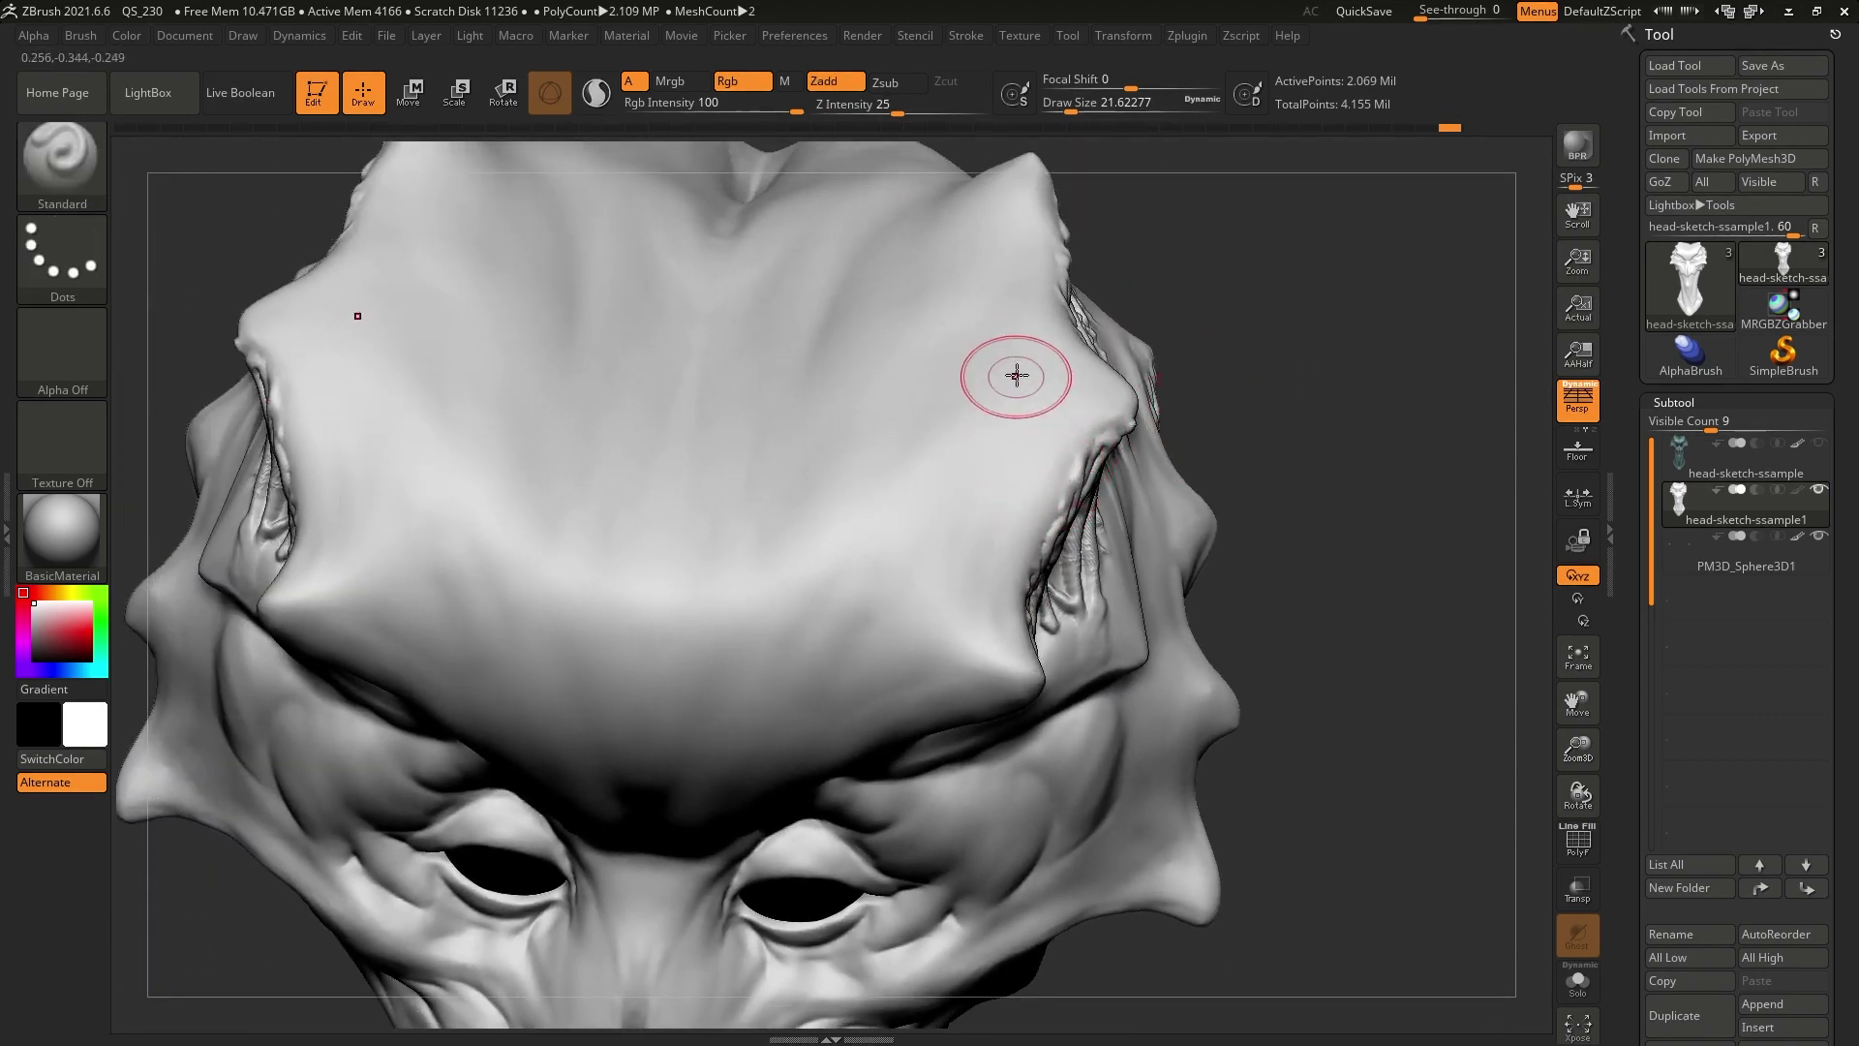
Paint dark mirrored mask strokes down the forehead
key("ctrl")
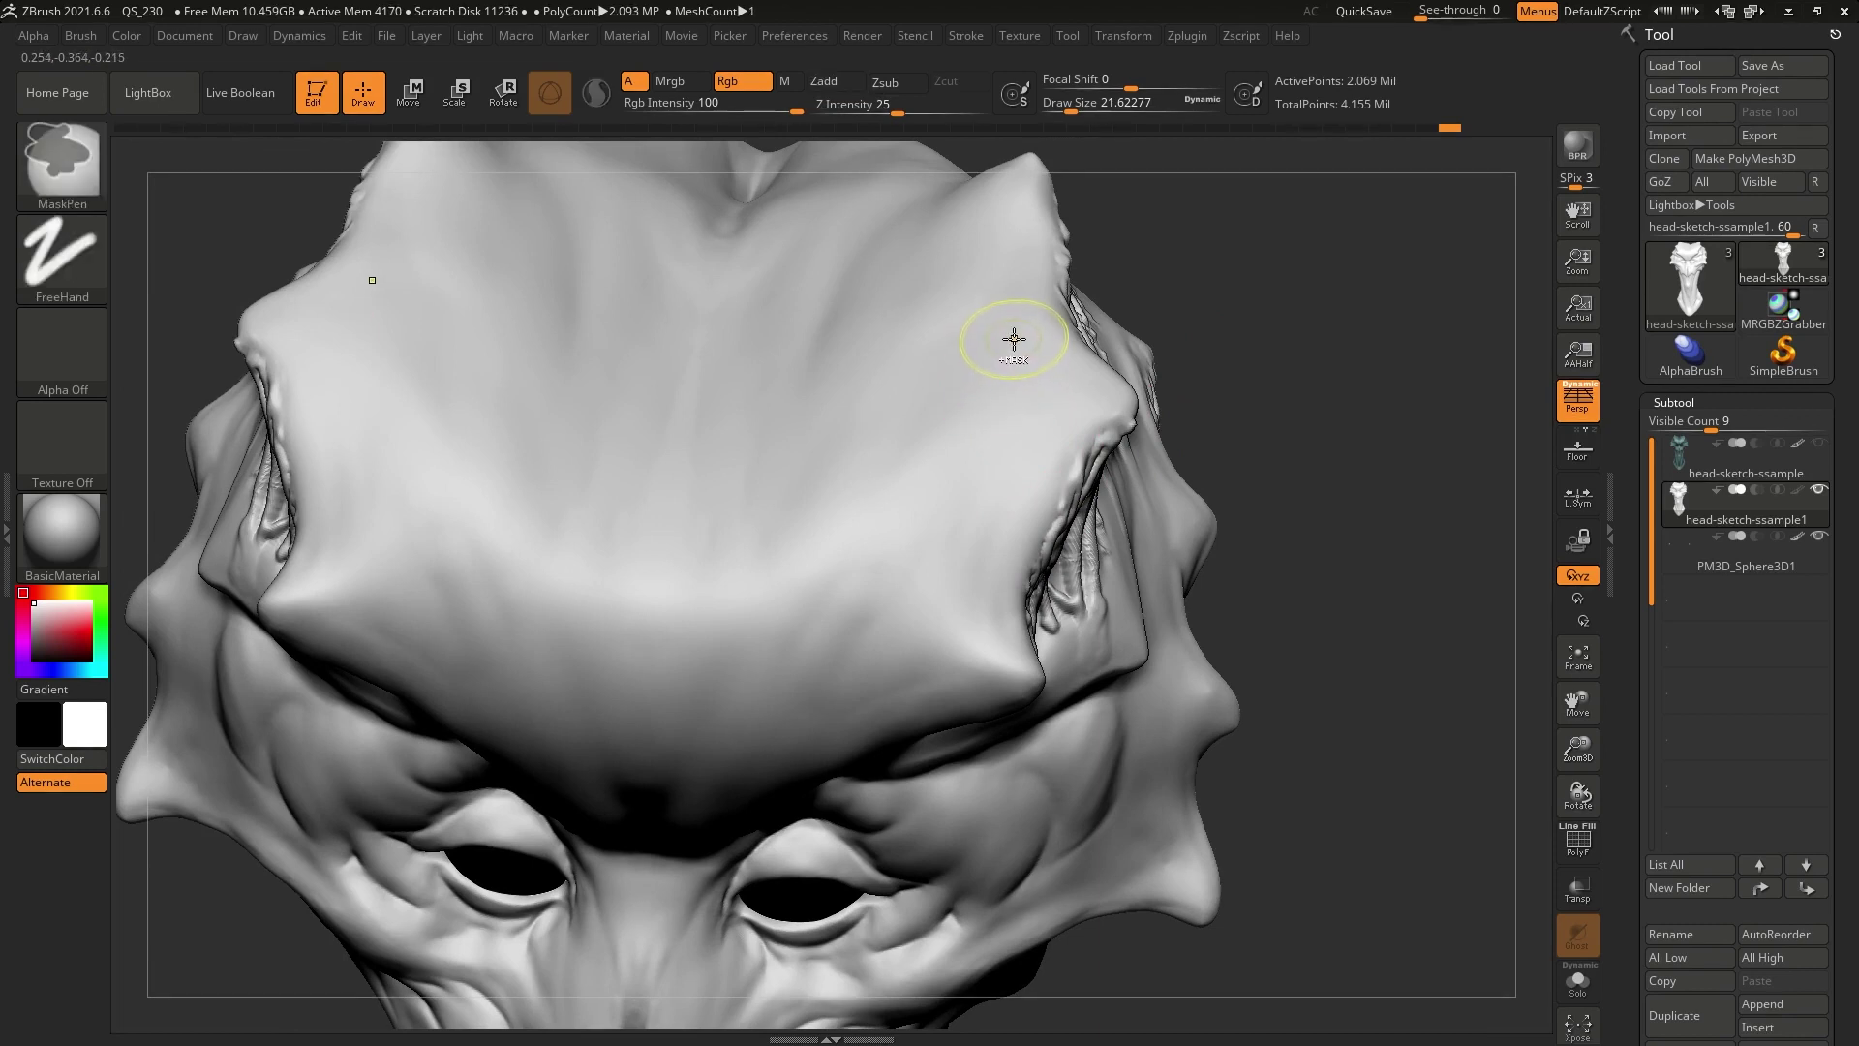
left_click_drag(1013, 341, 904, 624, "ctrl")
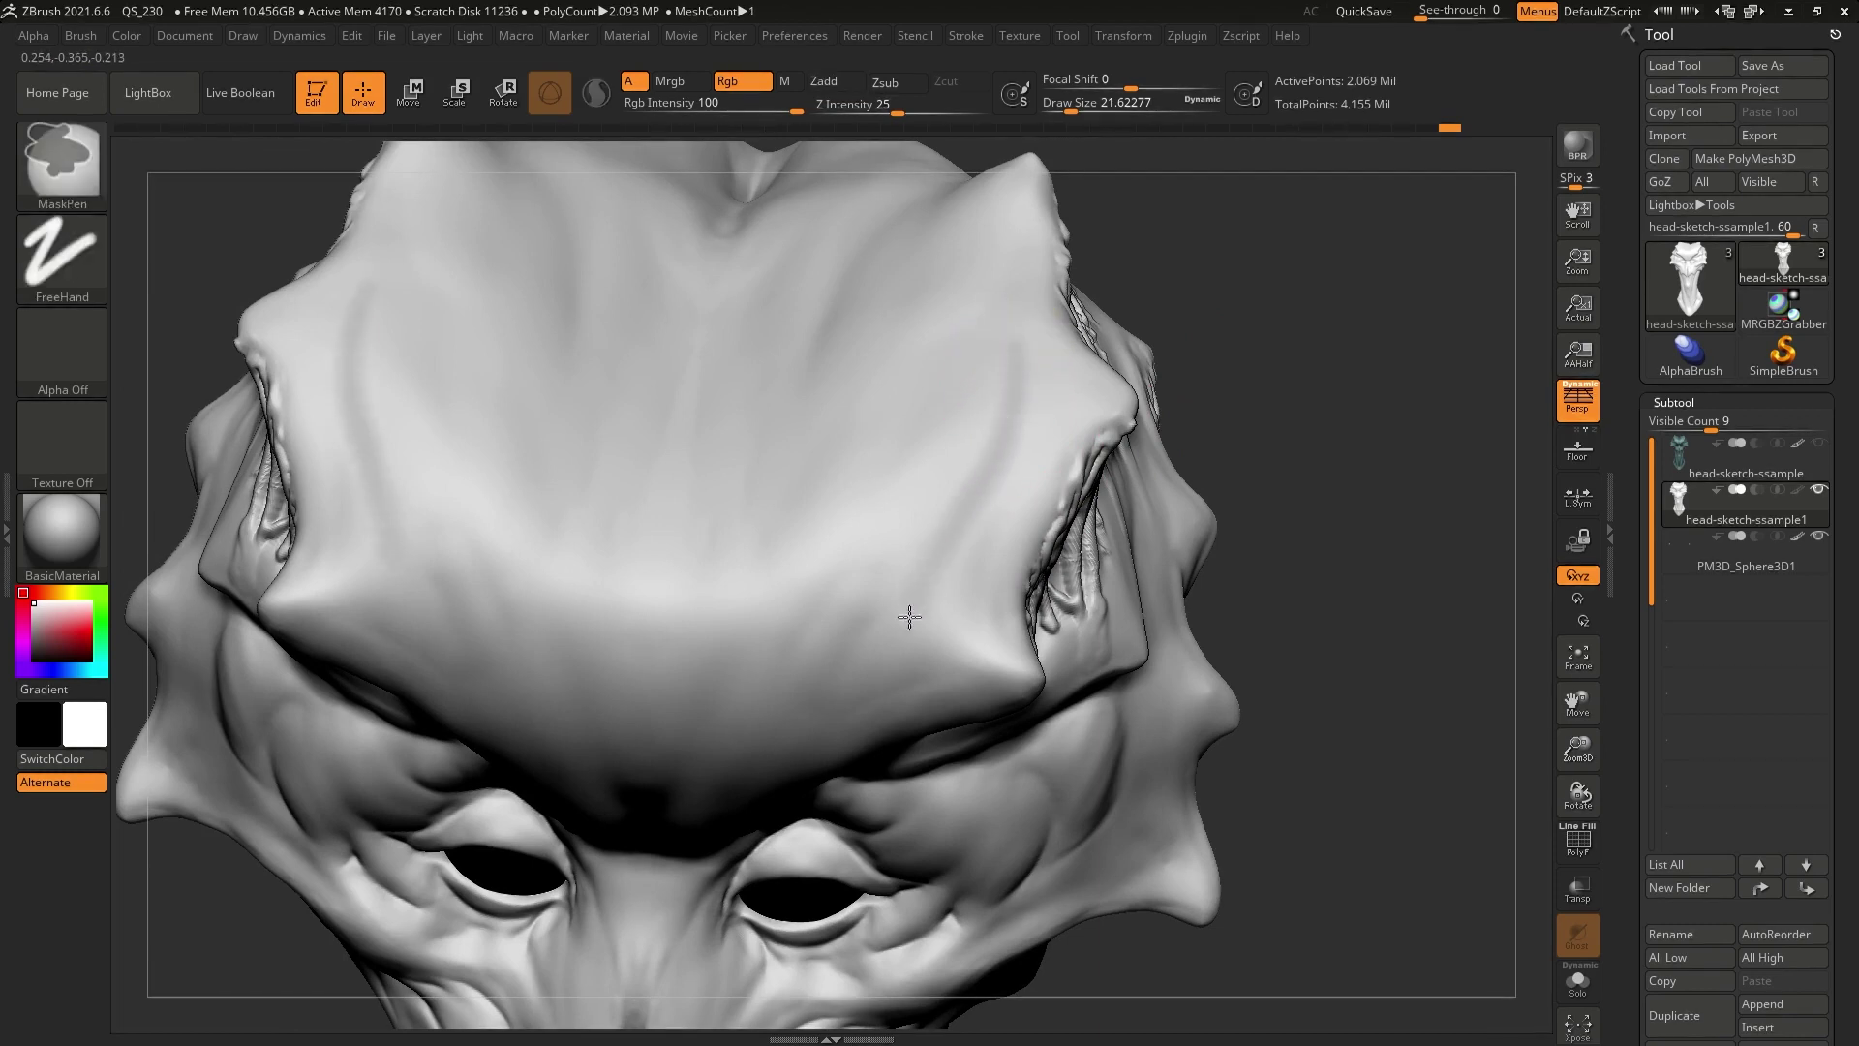
left_click_drag(945, 550, 931, 585, "ctrl")
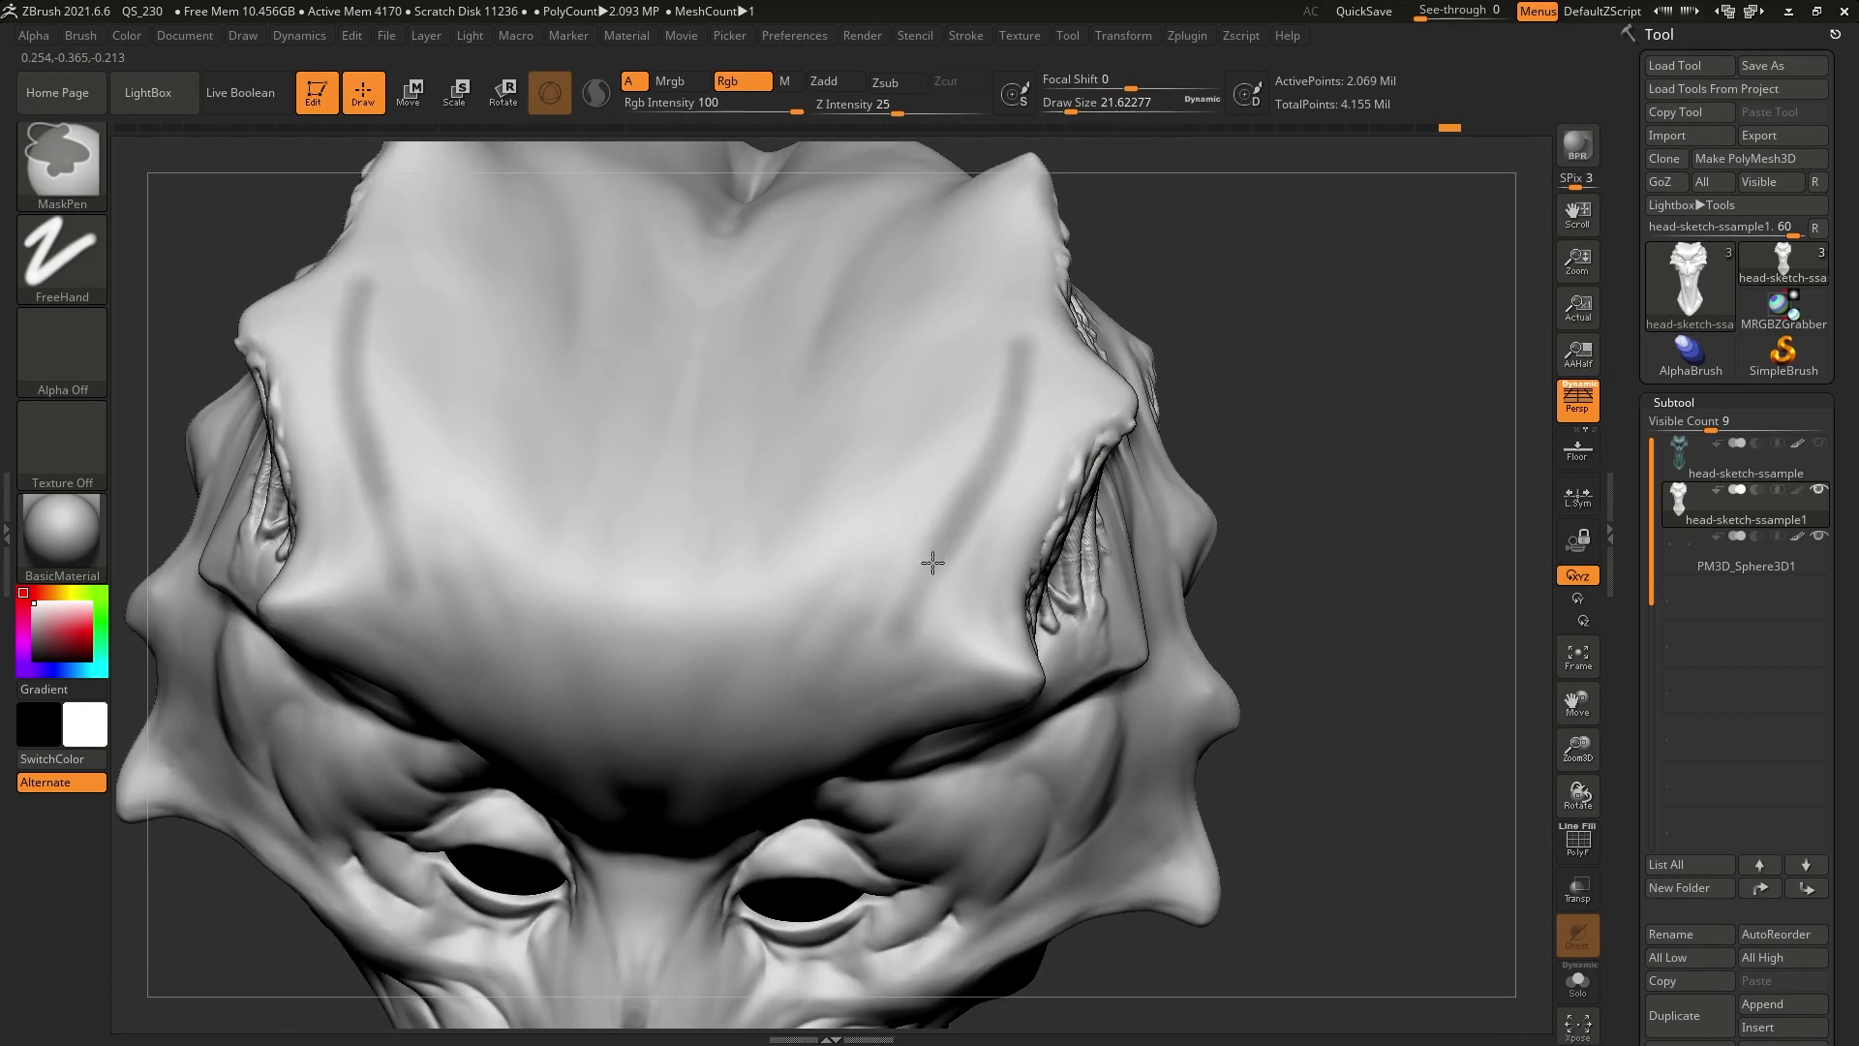
left_click_drag(940, 316, 814, 636, "ctrl")
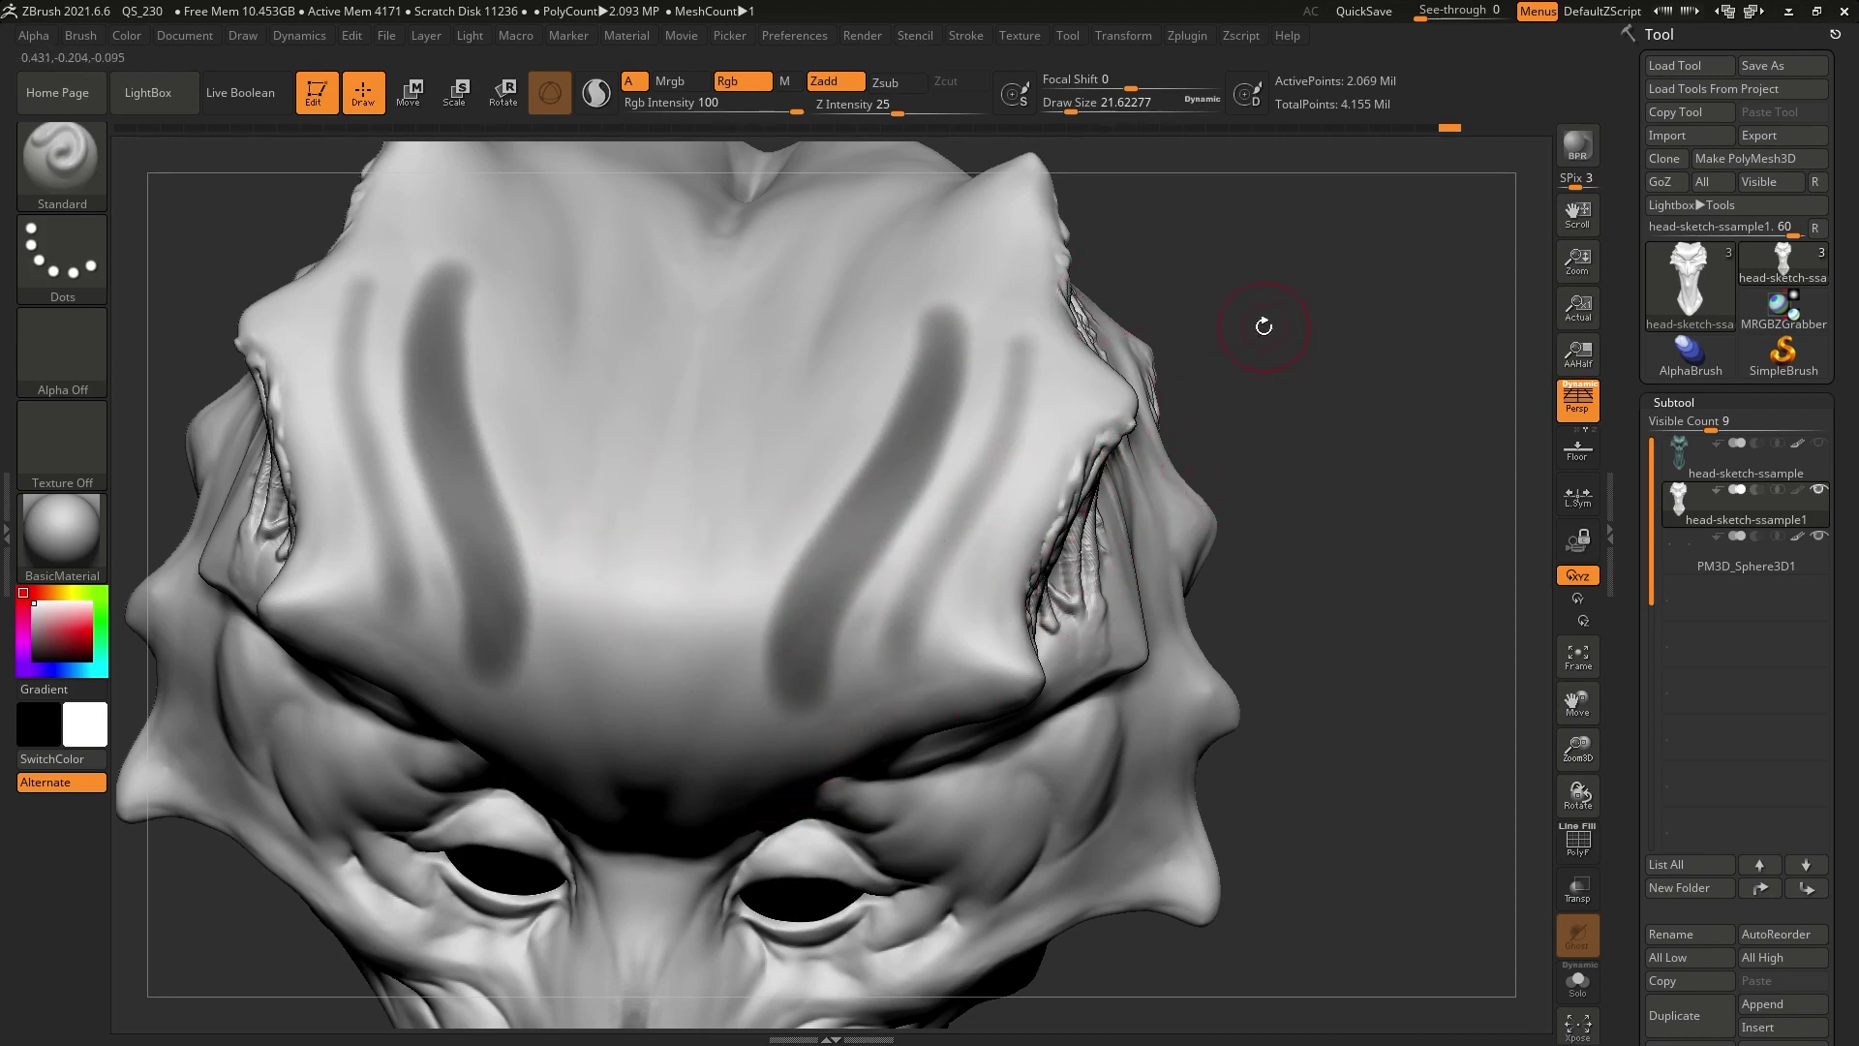
Sharpen the forehead mask edges from the masking pie, then clear the mask
key("m")
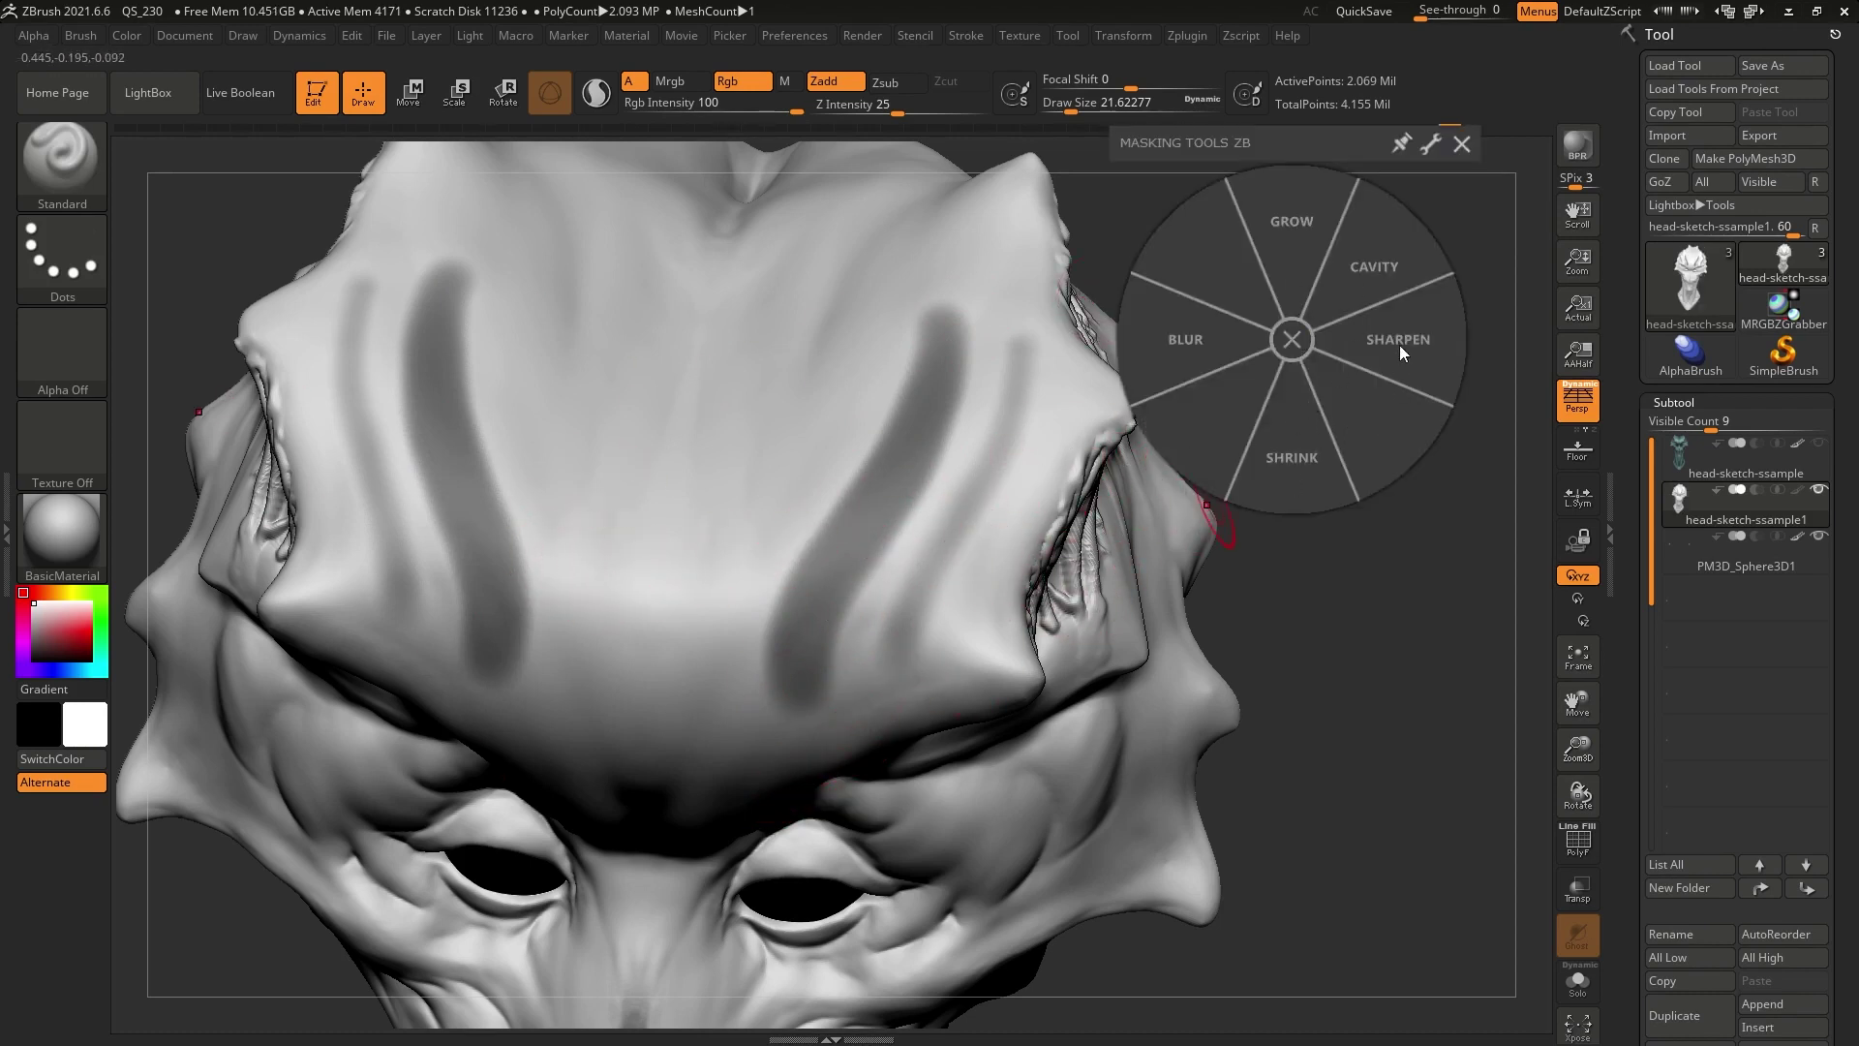
left_click(1400, 343)
key("m")
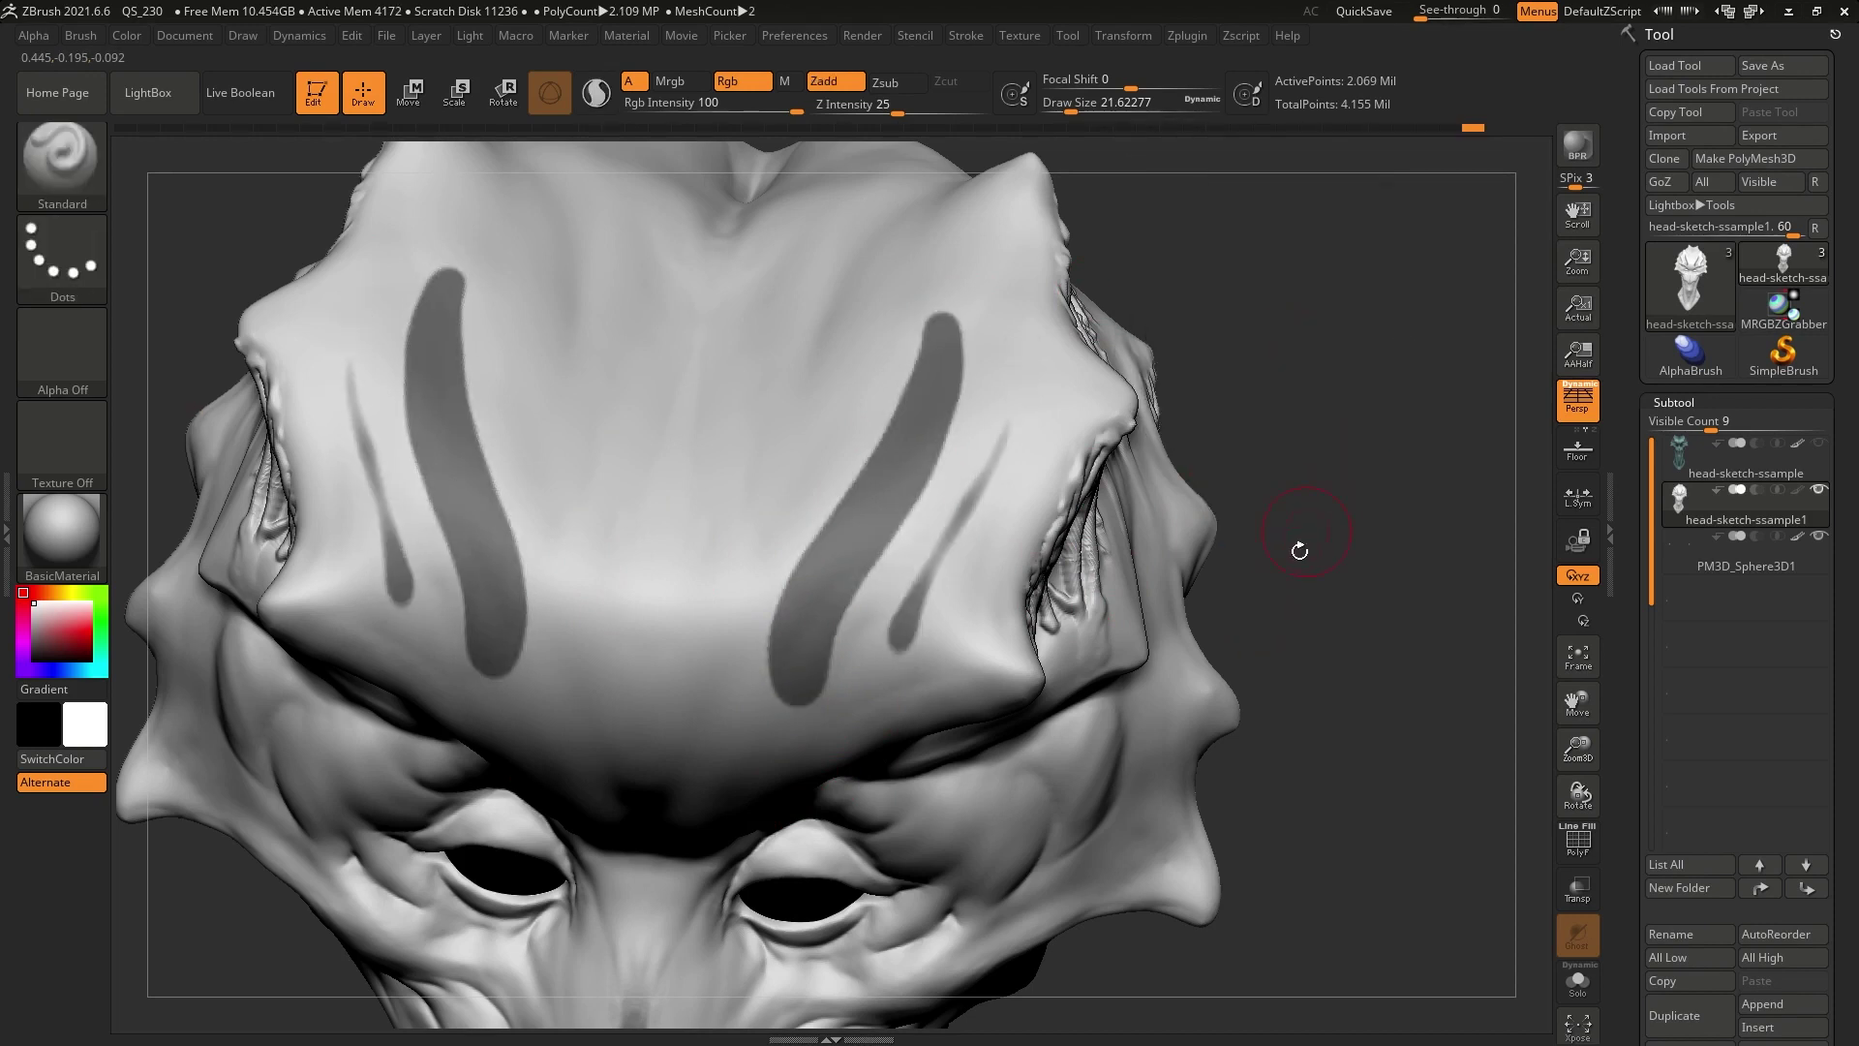
left_click(1273, 326, "ctrl")
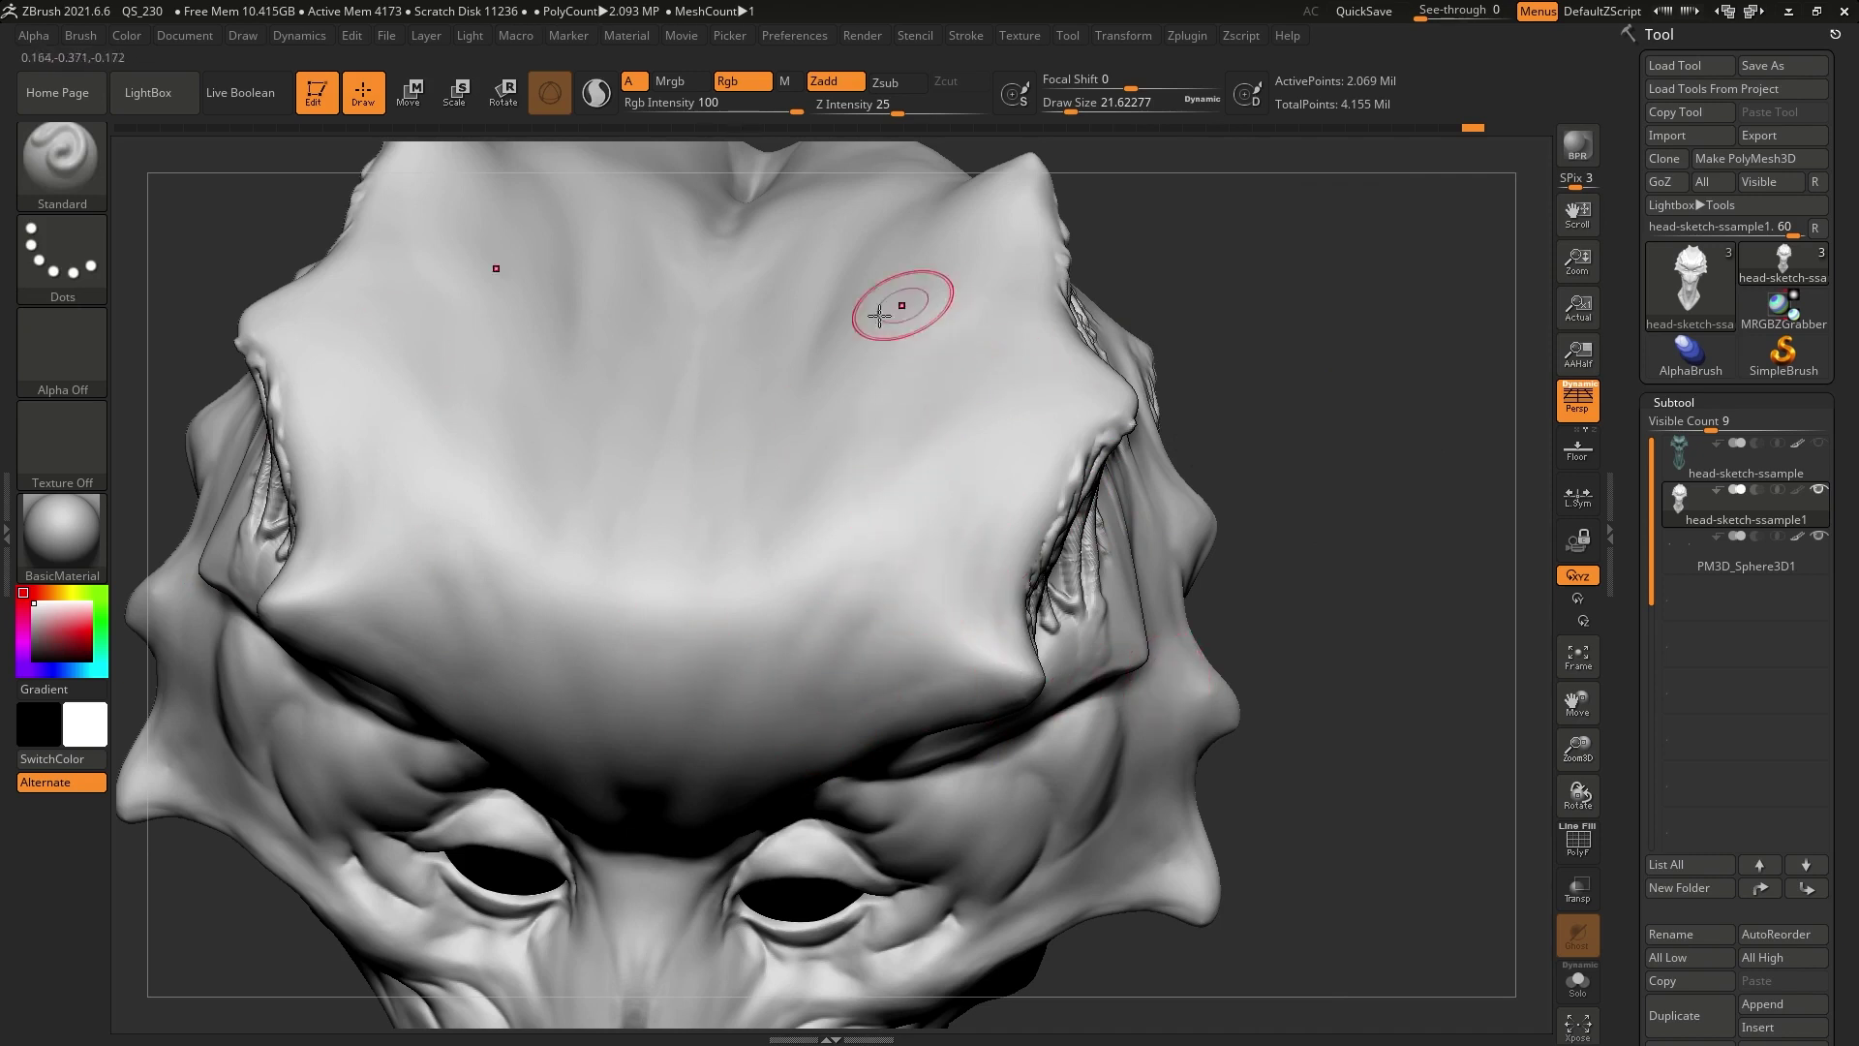
Choose MaskLasso from the brush list as the masking brush
key("ctrl")
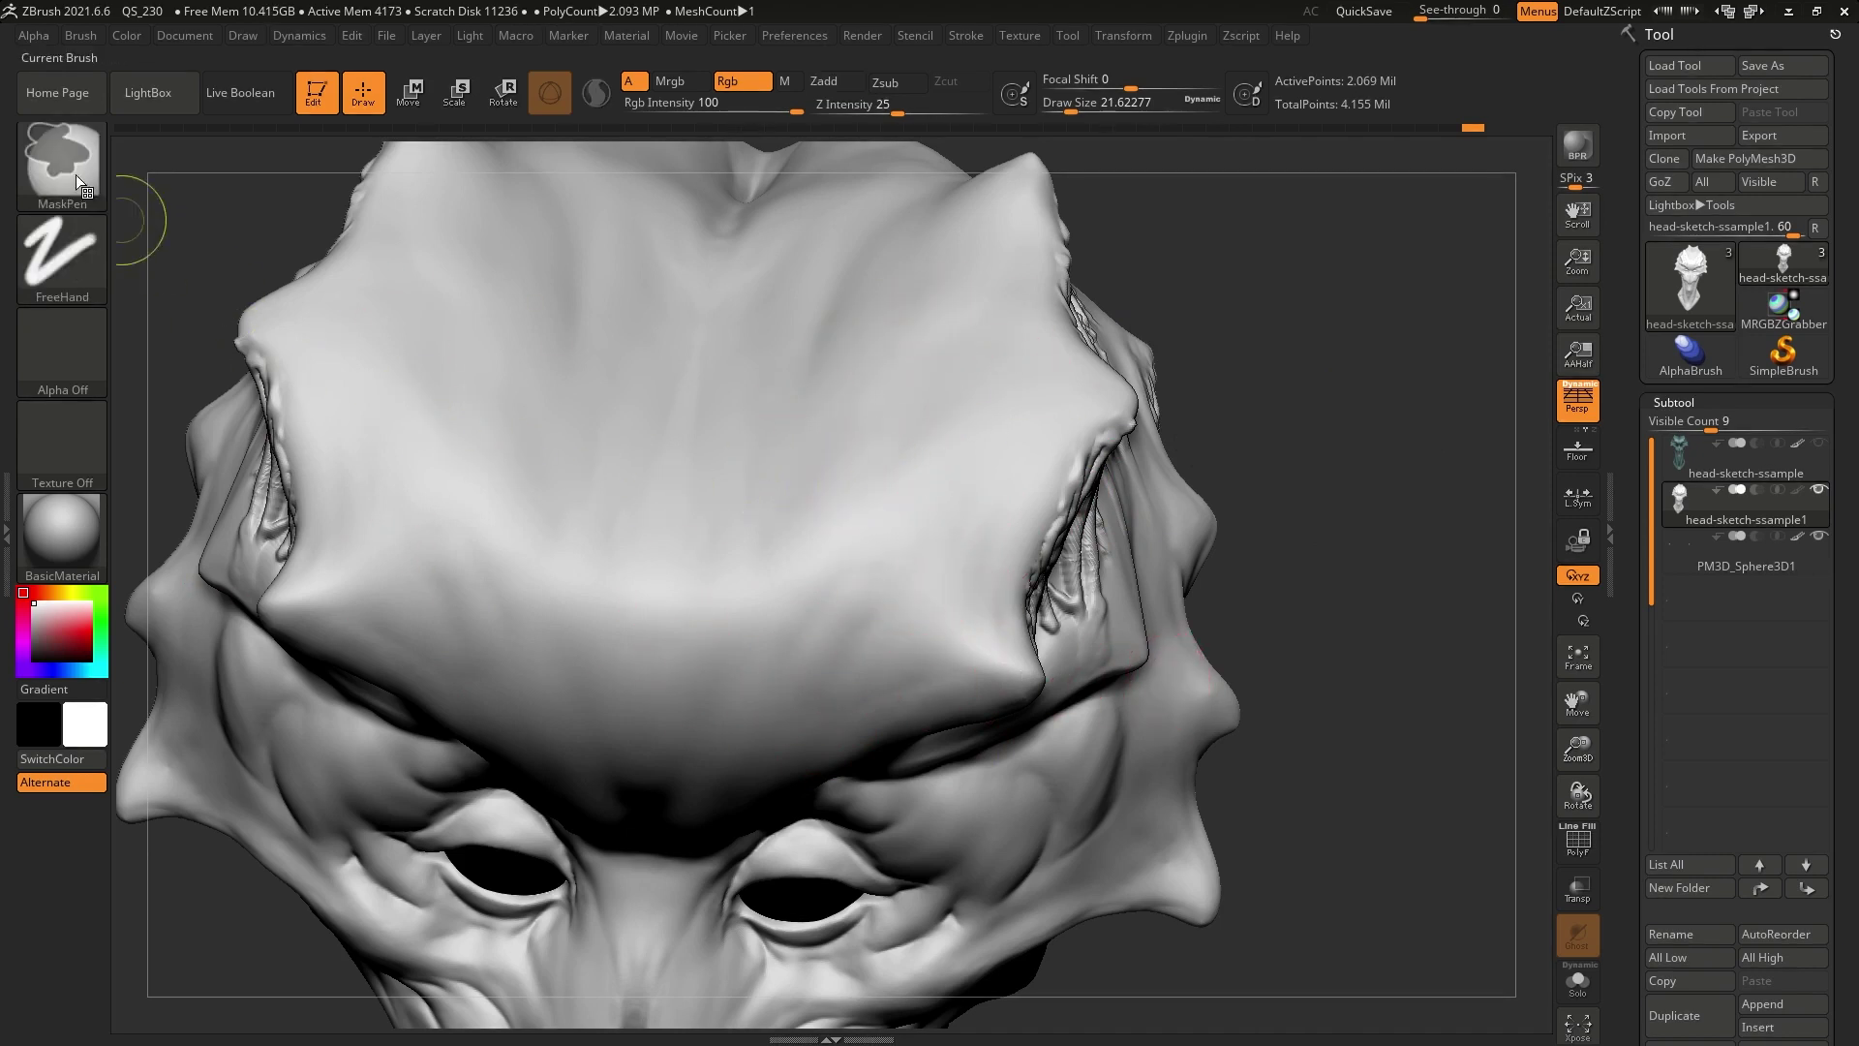
left_click(66, 165)
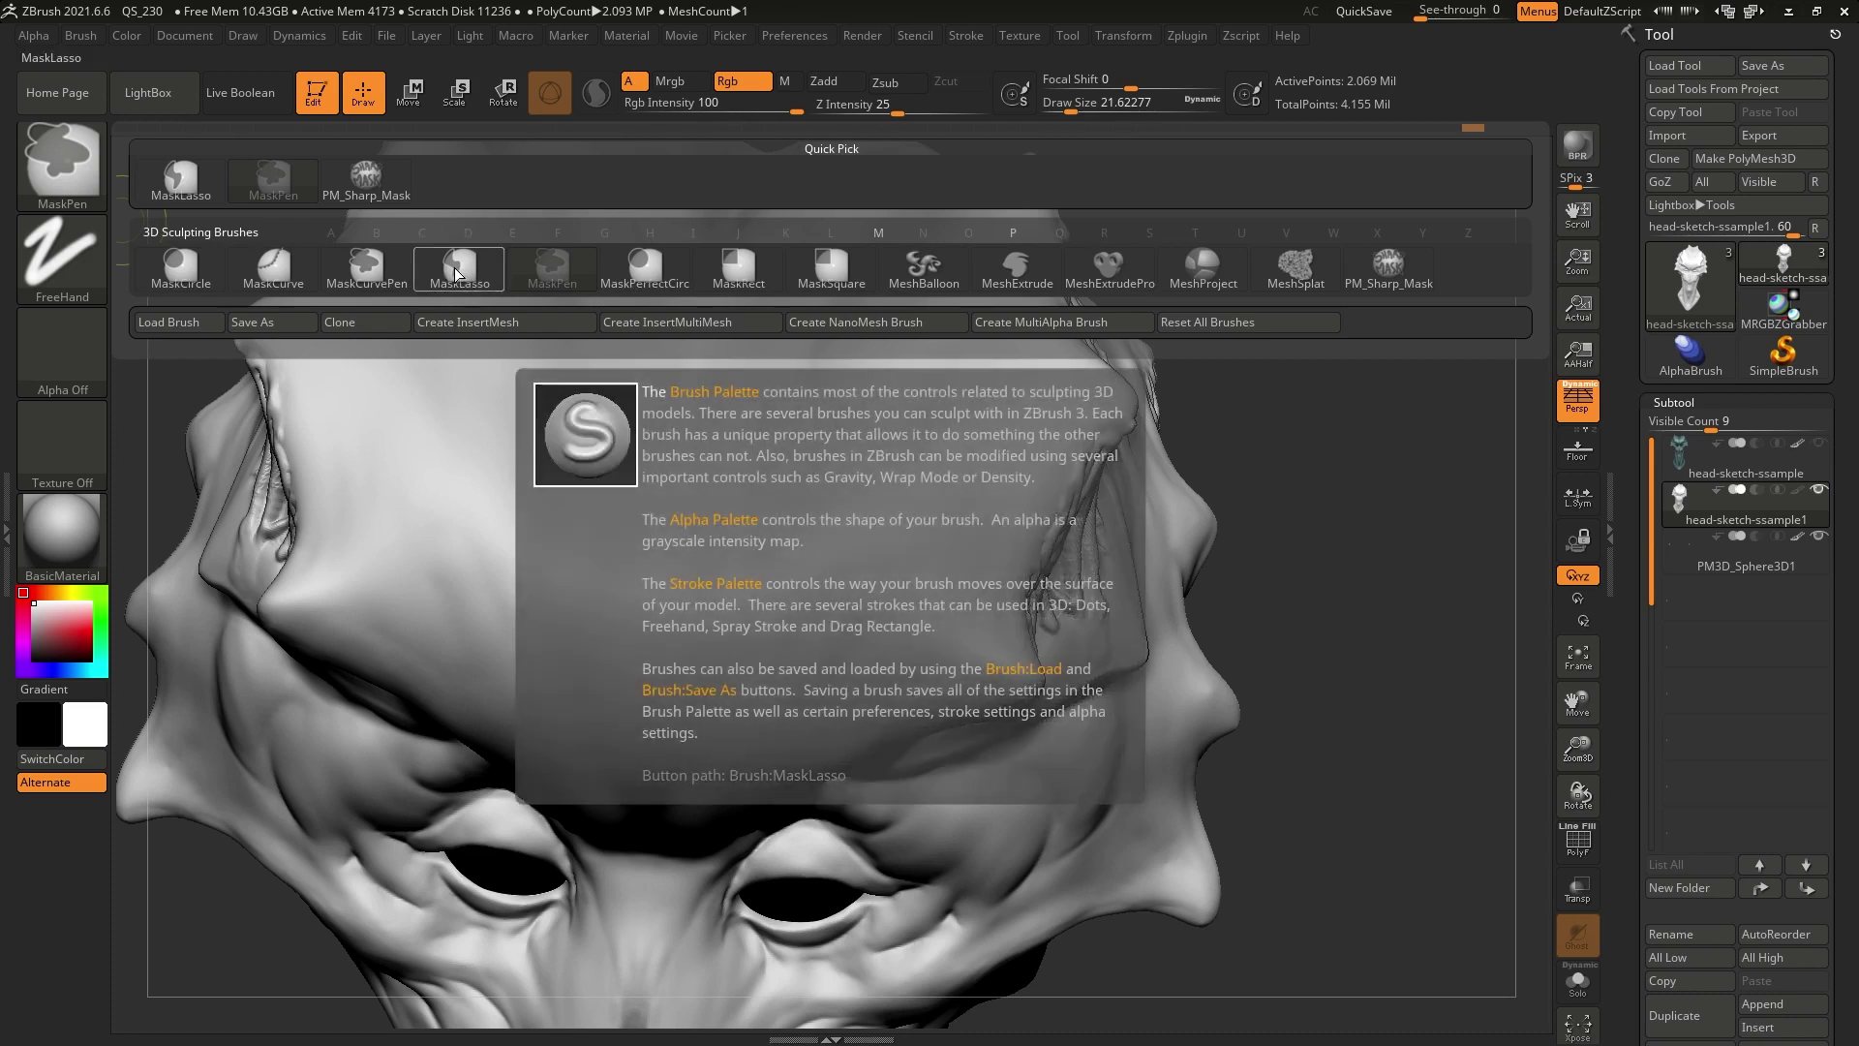
left_click(455, 266)
key("ctrl")
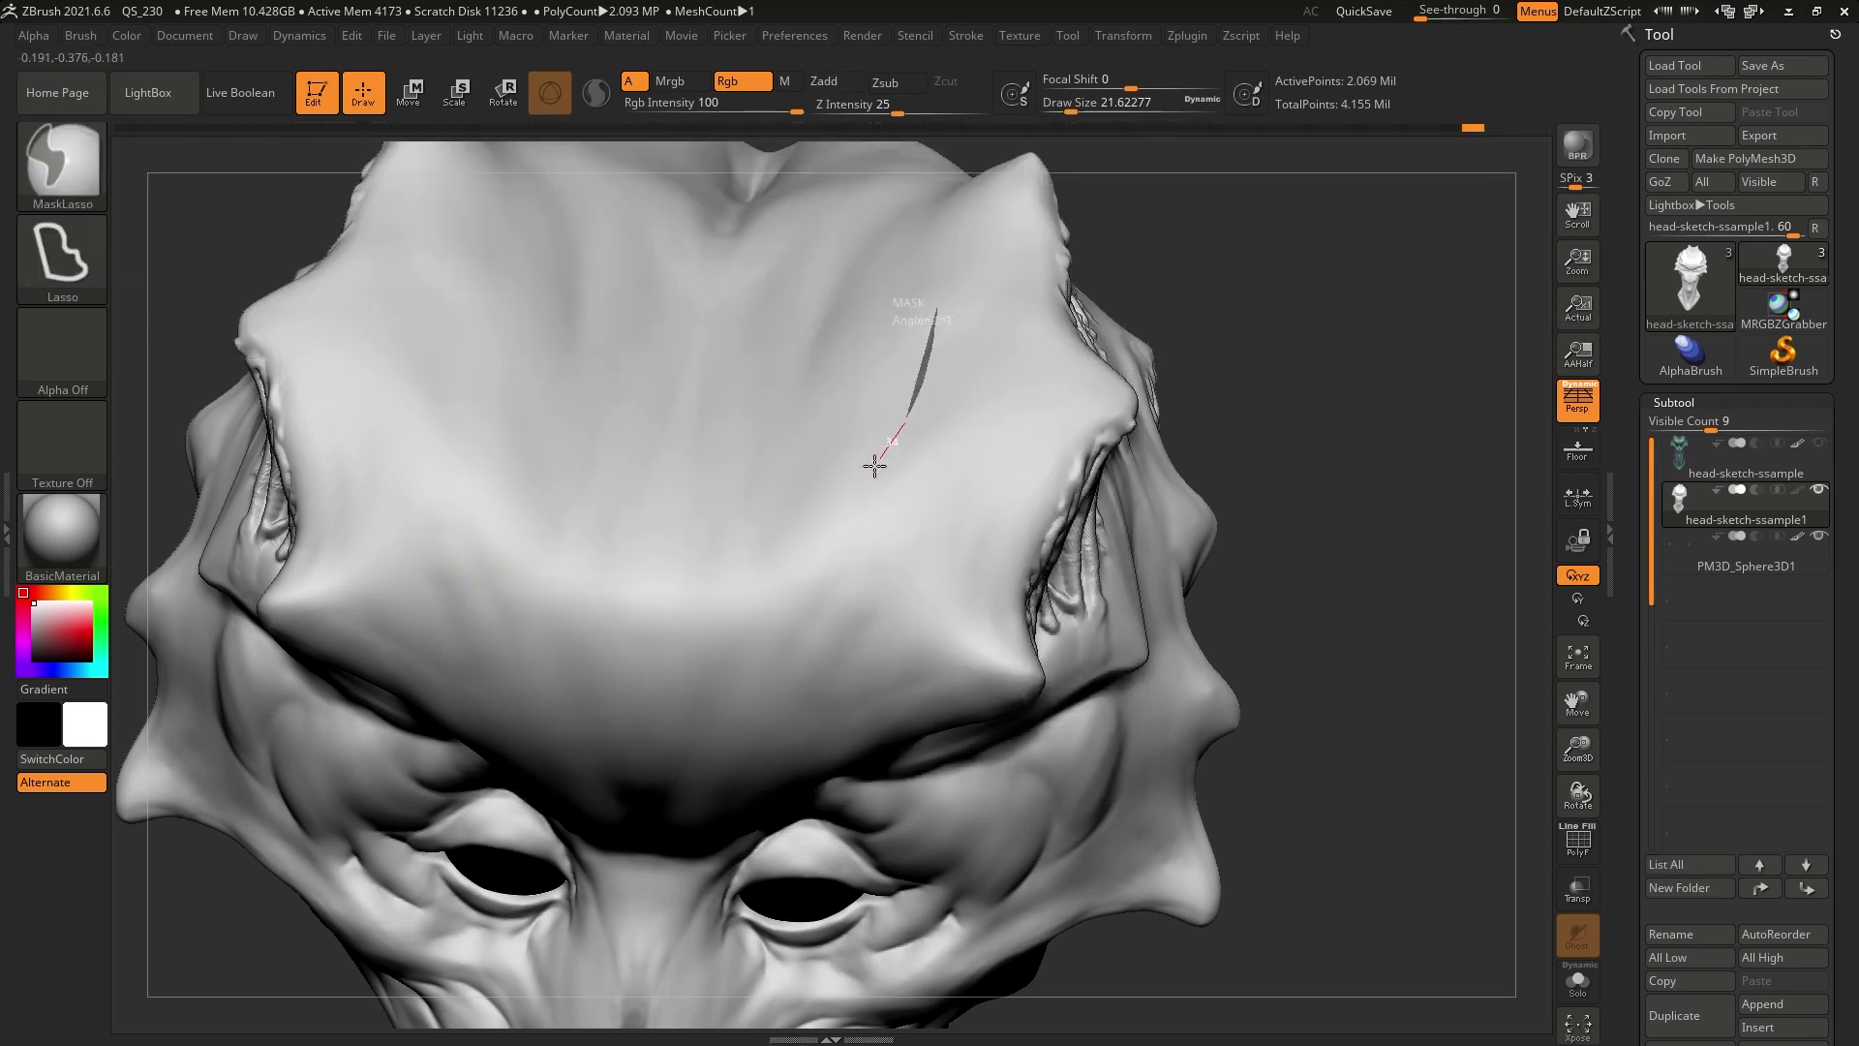
Lasso-mask large forehead regions, enlarge the brush, then clear the mask and rotate the head lower
left_click_drag(865, 473, 948, 263, "ctrl")
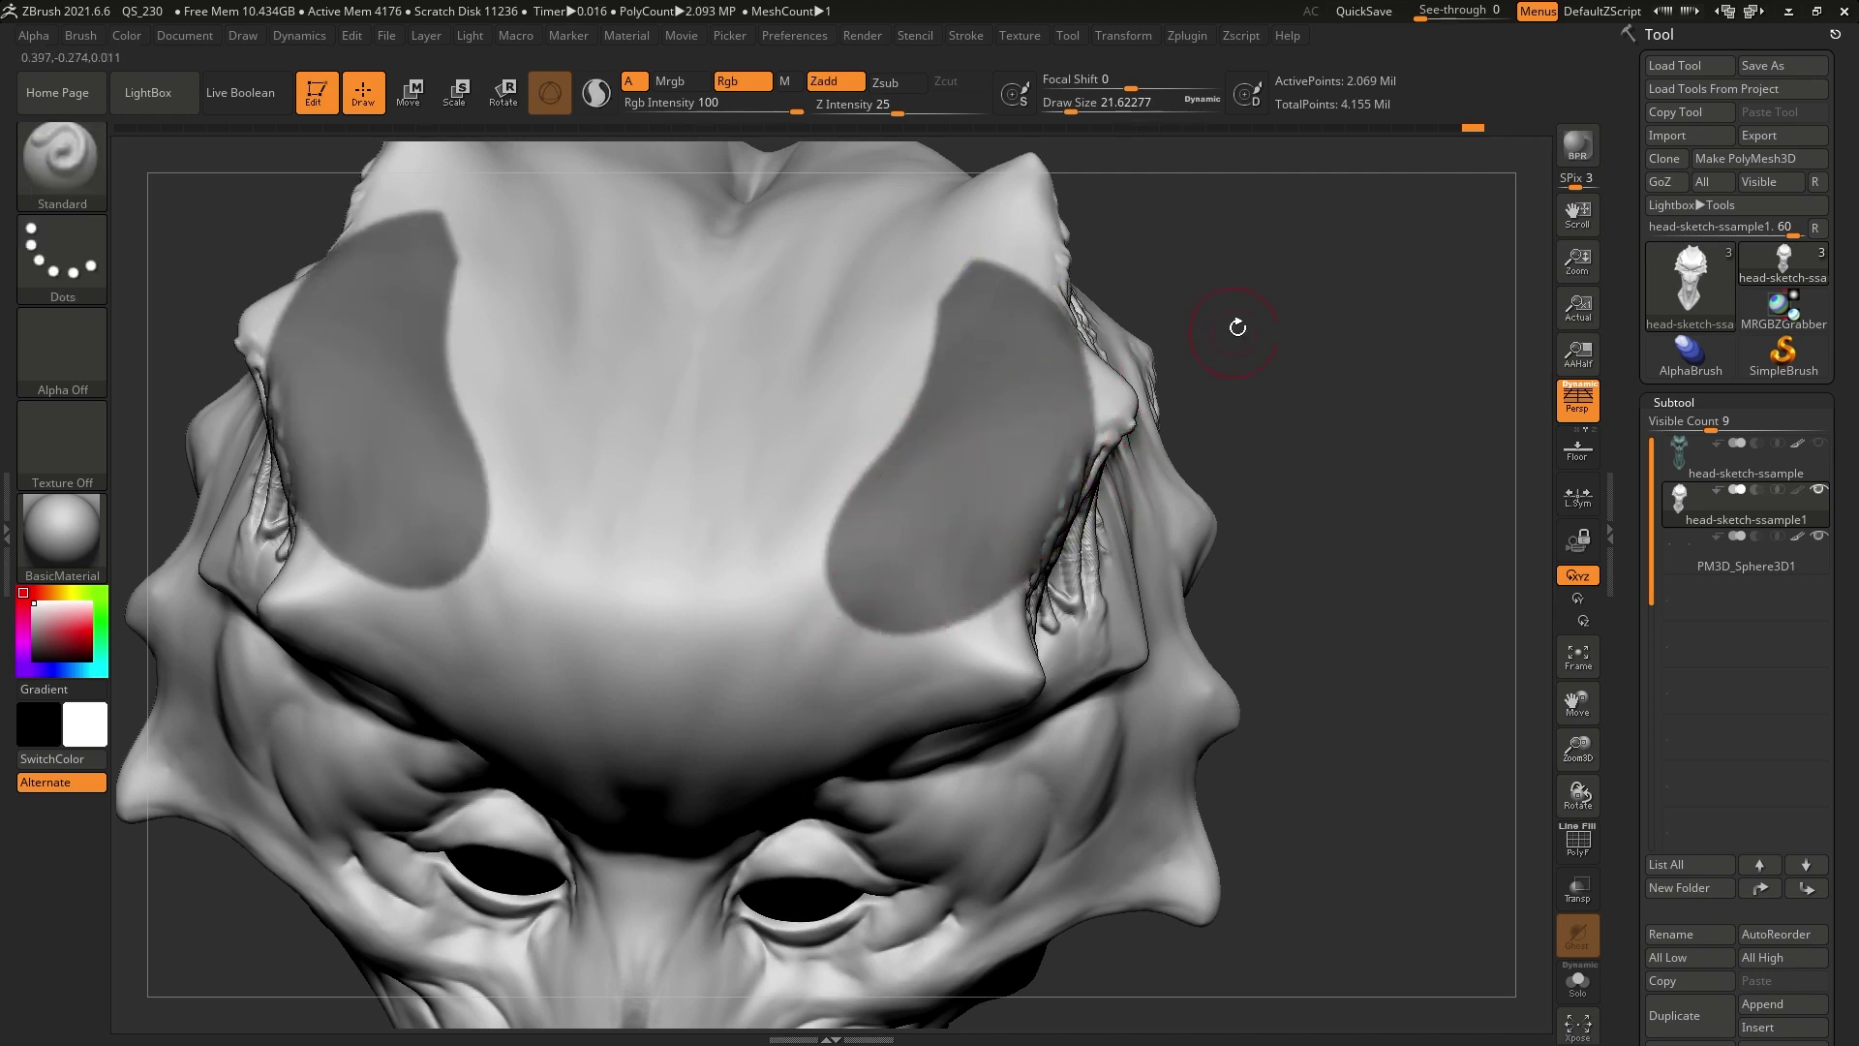
key("bracketright")
left_click_drag(1230, 269, 1265, 311, "ctrl")
mouse_move(1205, 519)
left_mouse_down()
mouse_move(1217, 399)
mouse_move(1143, 387)
mouse_move(1044, 437)
left_mouse_up()
mouse_move(1045, 436)
right_mouse_down()
mouse_move(1080, 394)
mouse_move(1075, 342)
right_mouse_up()
Mask the head along a straight line across the brow, then start the Move brush shortcut
key("space")
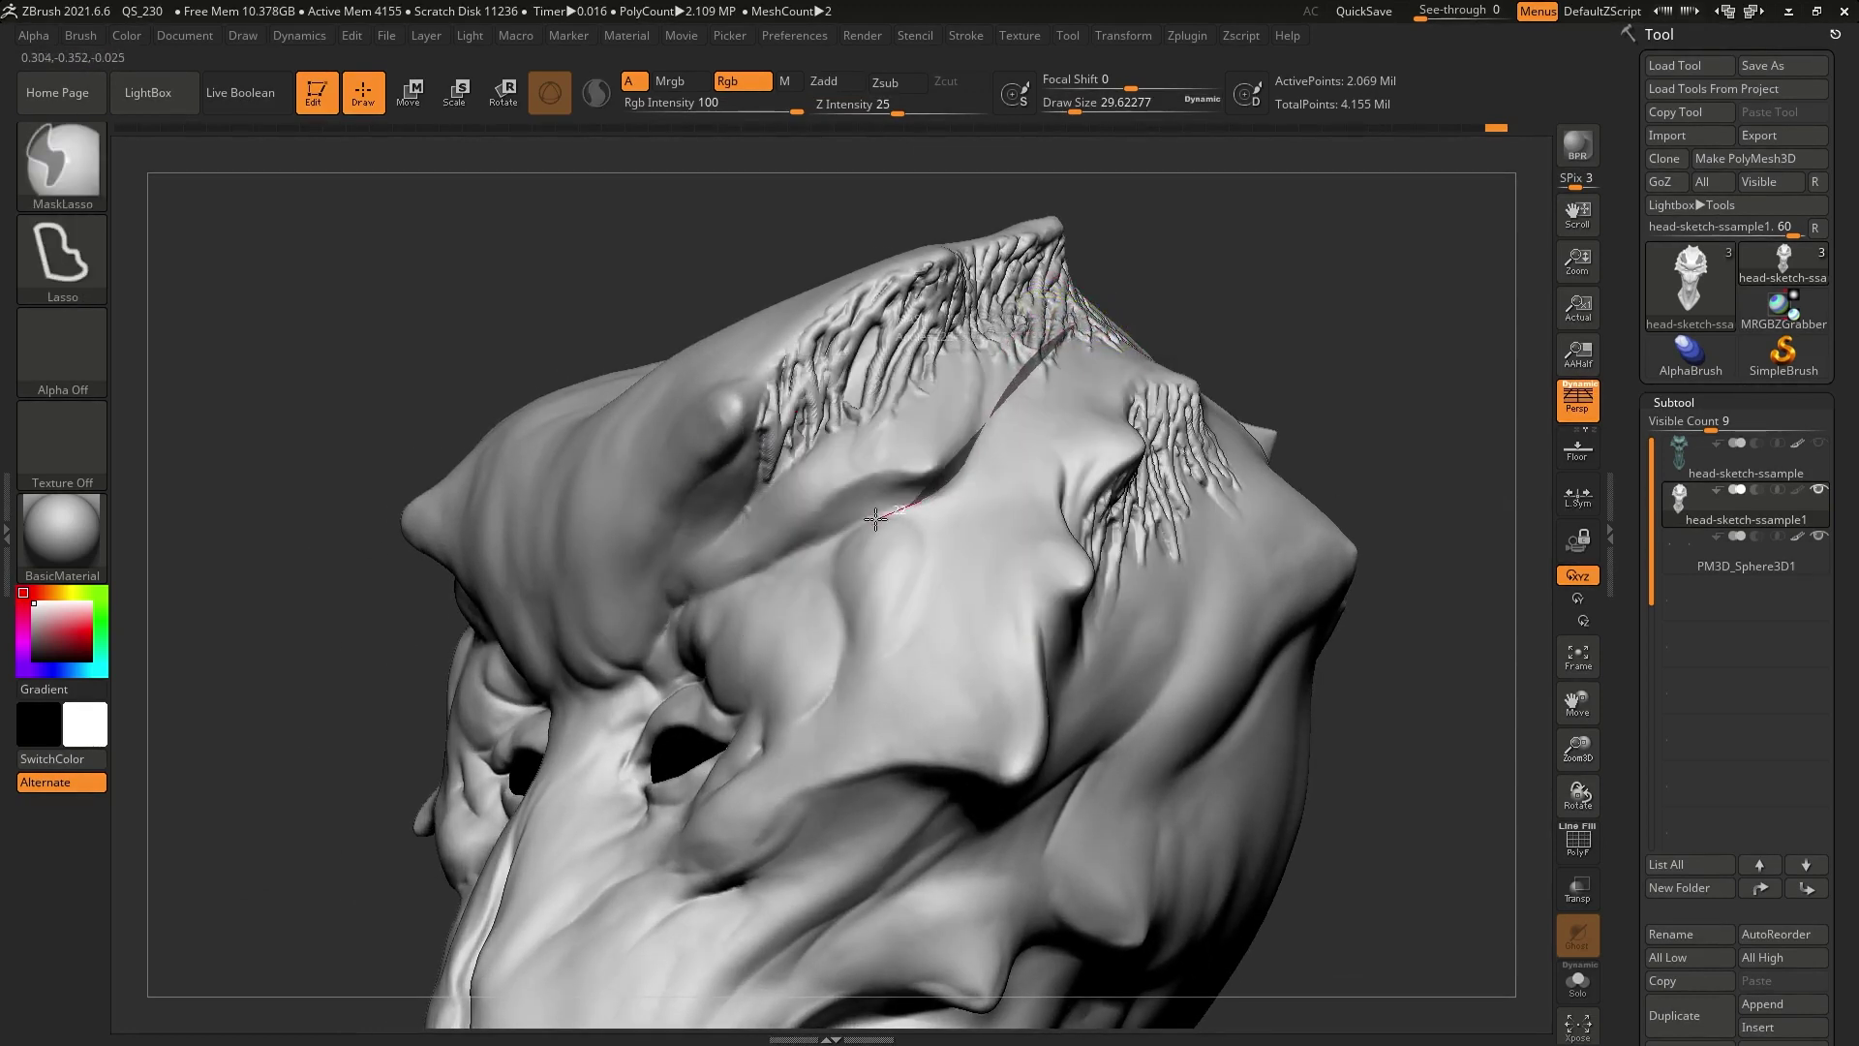
mouse_move(907, 511)
left_mouse_down("ctrl")
mouse_move(615, 634)
mouse_move(760, 892)
mouse_move(1033, 846)
mouse_move(1227, 581)
left_mouse_up("ctrl")
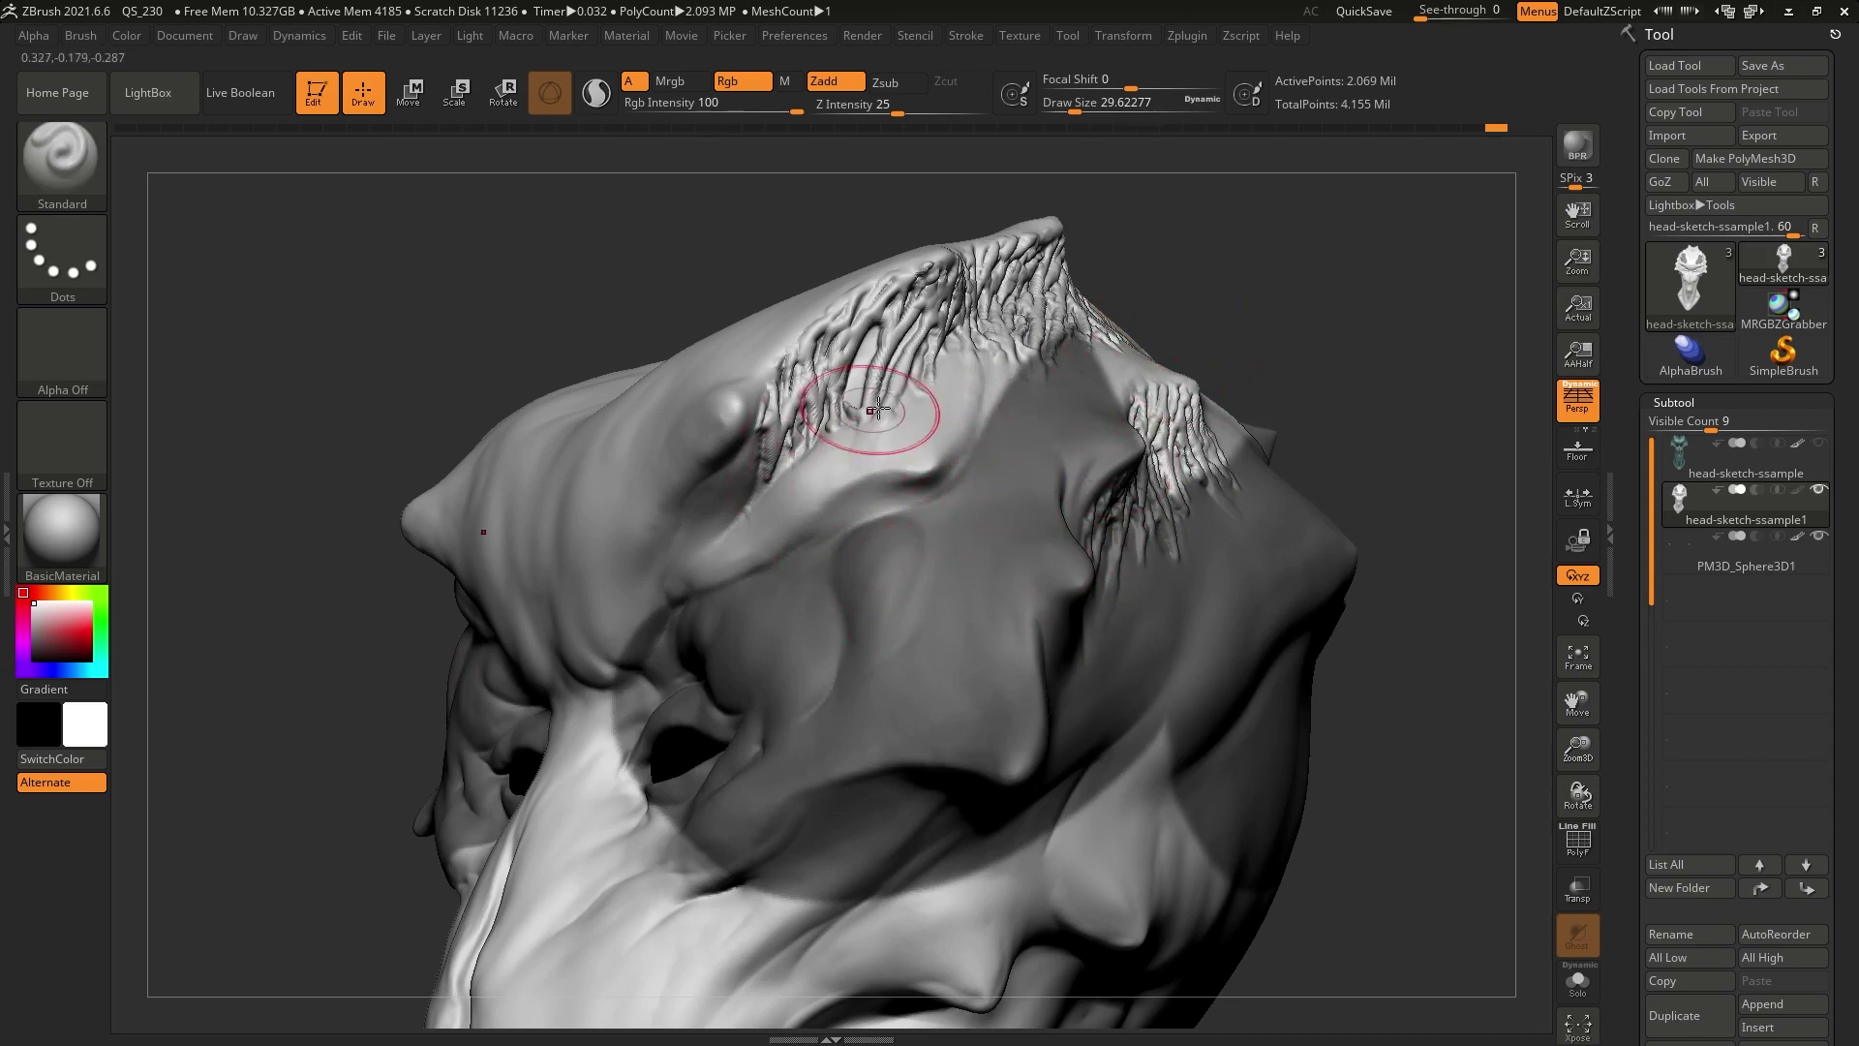
key("b")
Select the Move brush and rotate the head to several new angles
key("m")
key("v")
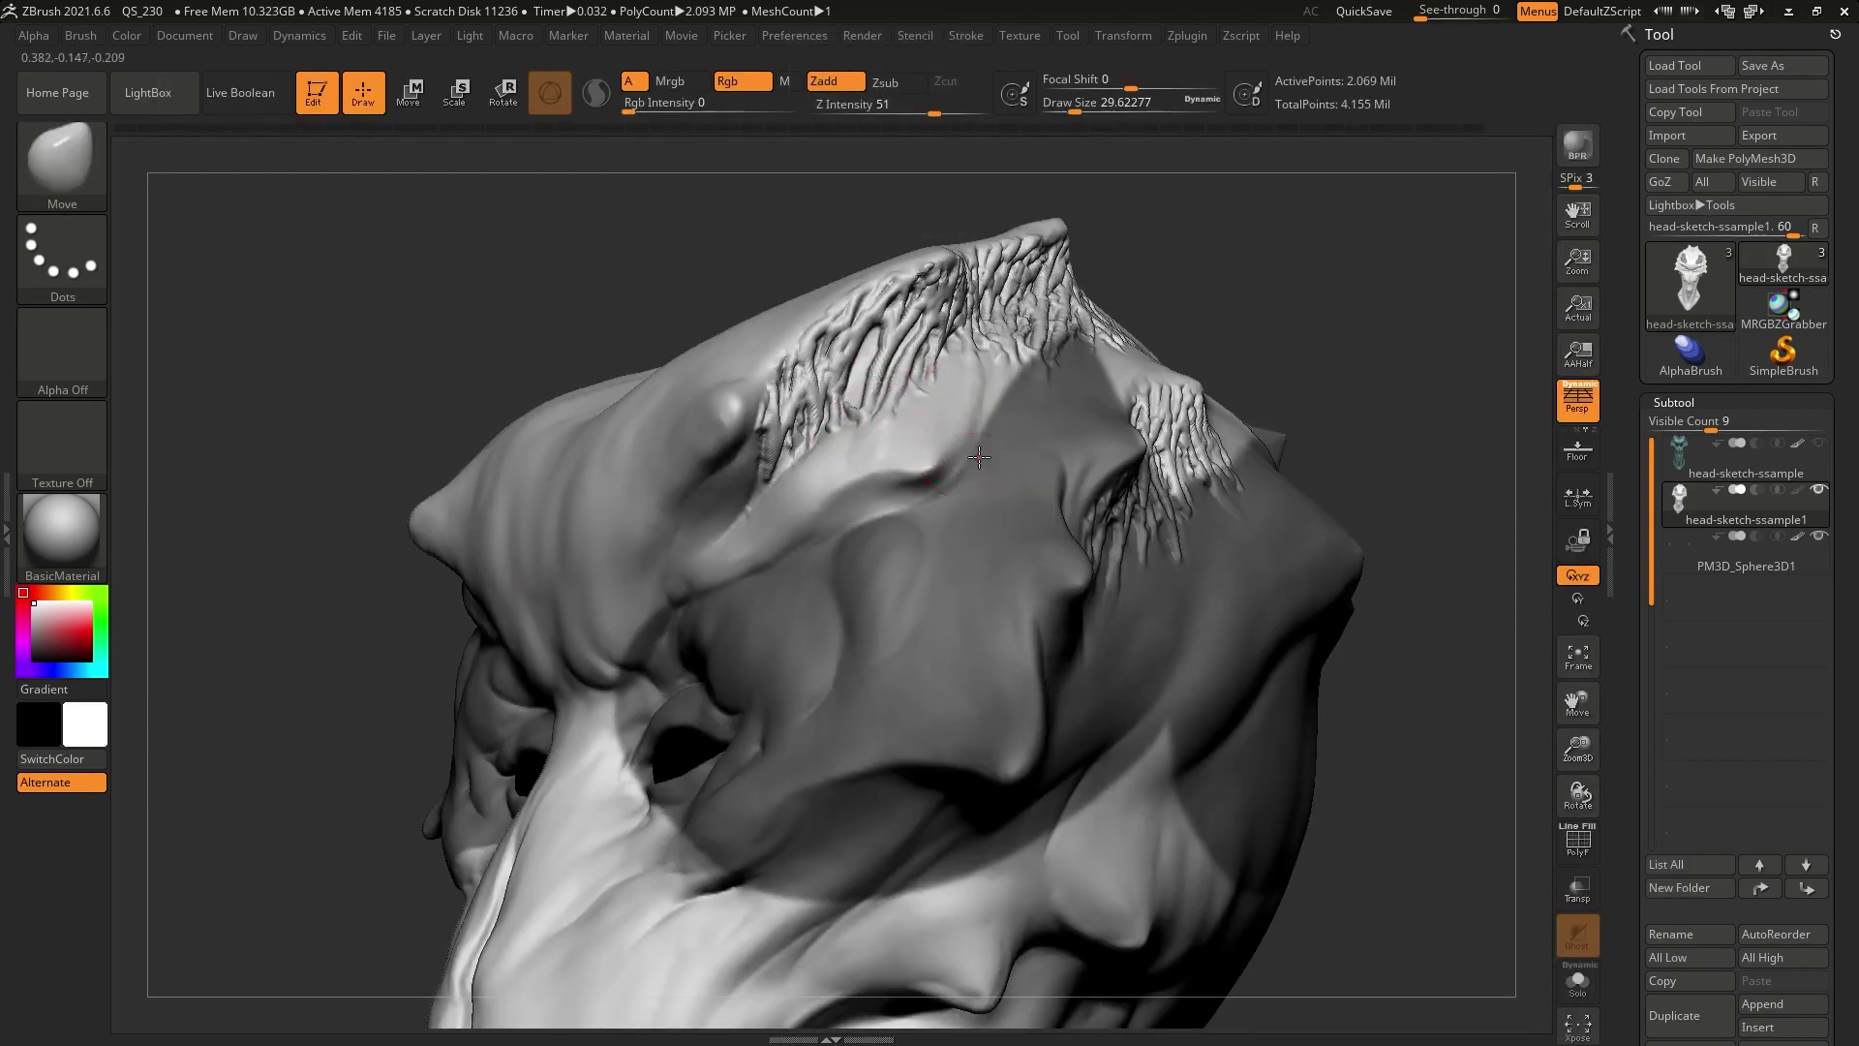
key("space")
mouse_move(979, 457)
right_mouse_down()
mouse_move(1006, 459)
mouse_move(976, 458)
mouse_move(857, 560)
mouse_move(891, 518)
mouse_move(934, 538)
mouse_move(942, 519)
right_mouse_up()
mouse_move(929, 394)
right_mouse_down()
mouse_move(1018, 415)
mouse_move(940, 536)
right_mouse_up()
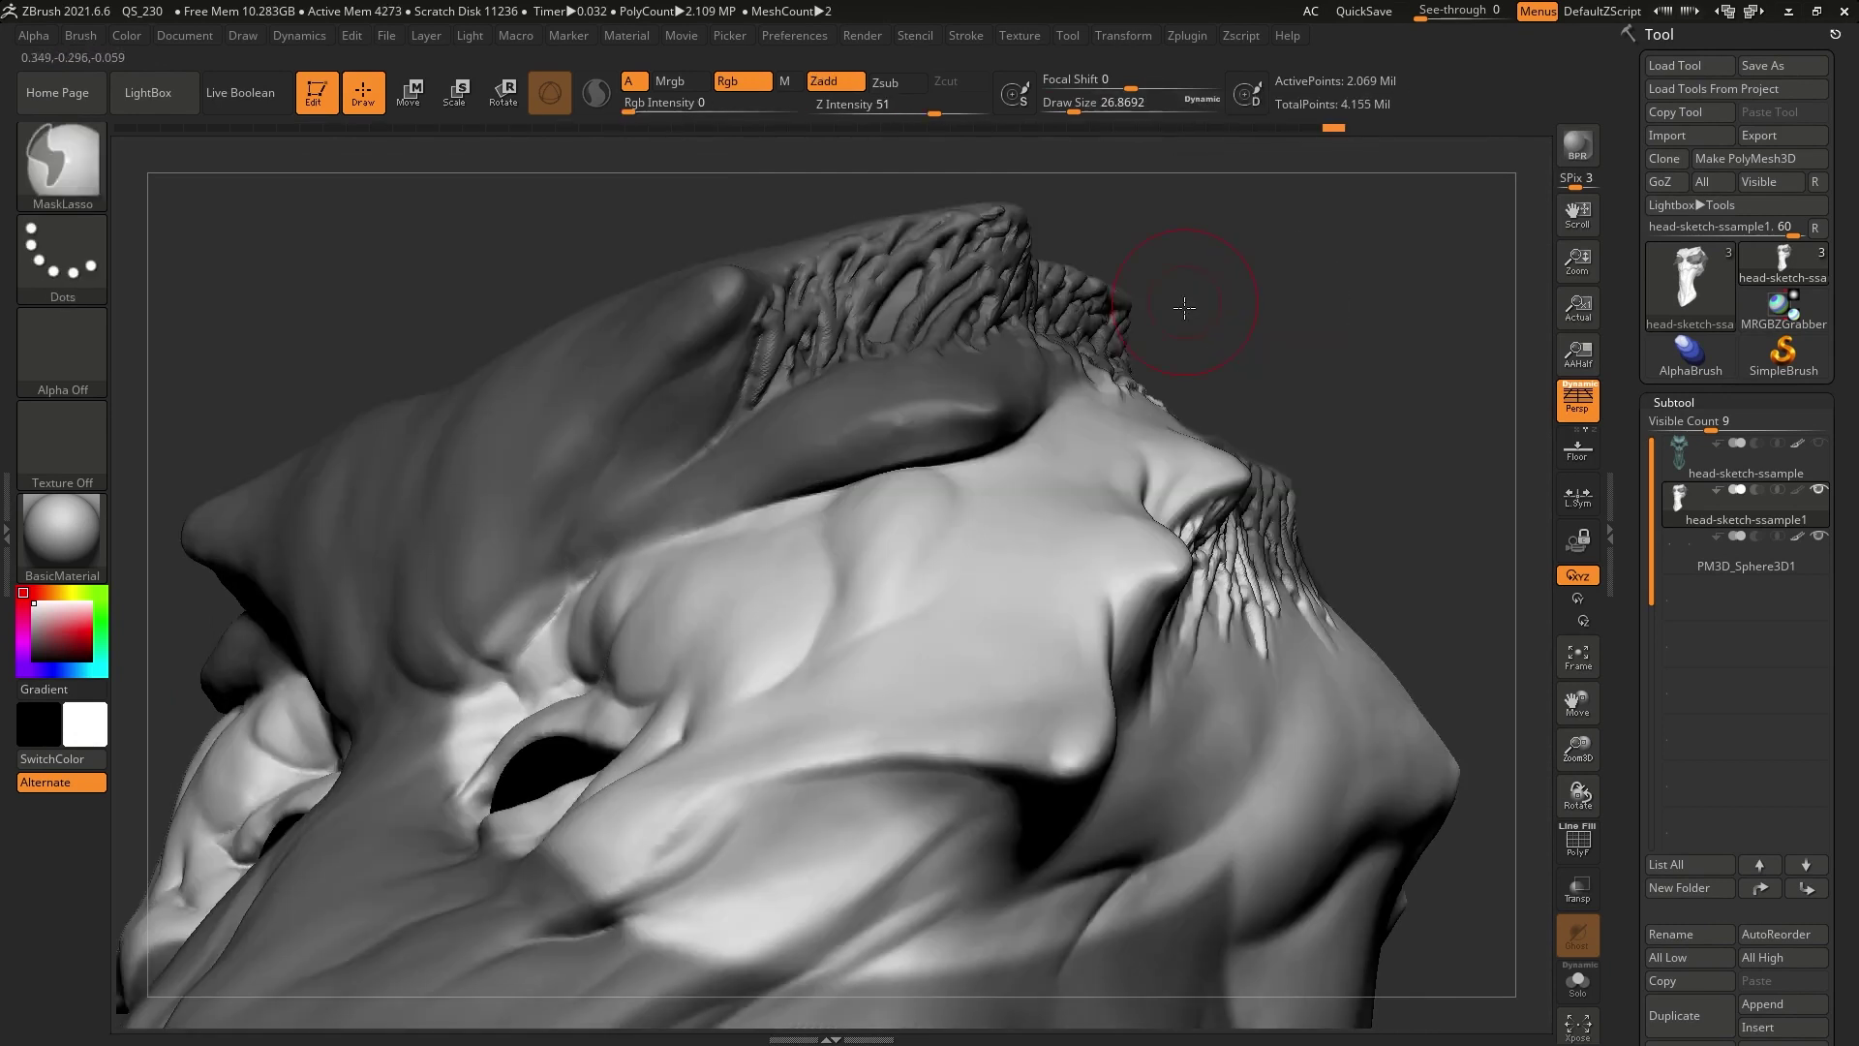
right_click_drag(1163, 299, 1205, 292)
Switch to SmoothPeaks and rotate from a straight front view to a three-quarter view from below
key("shift")
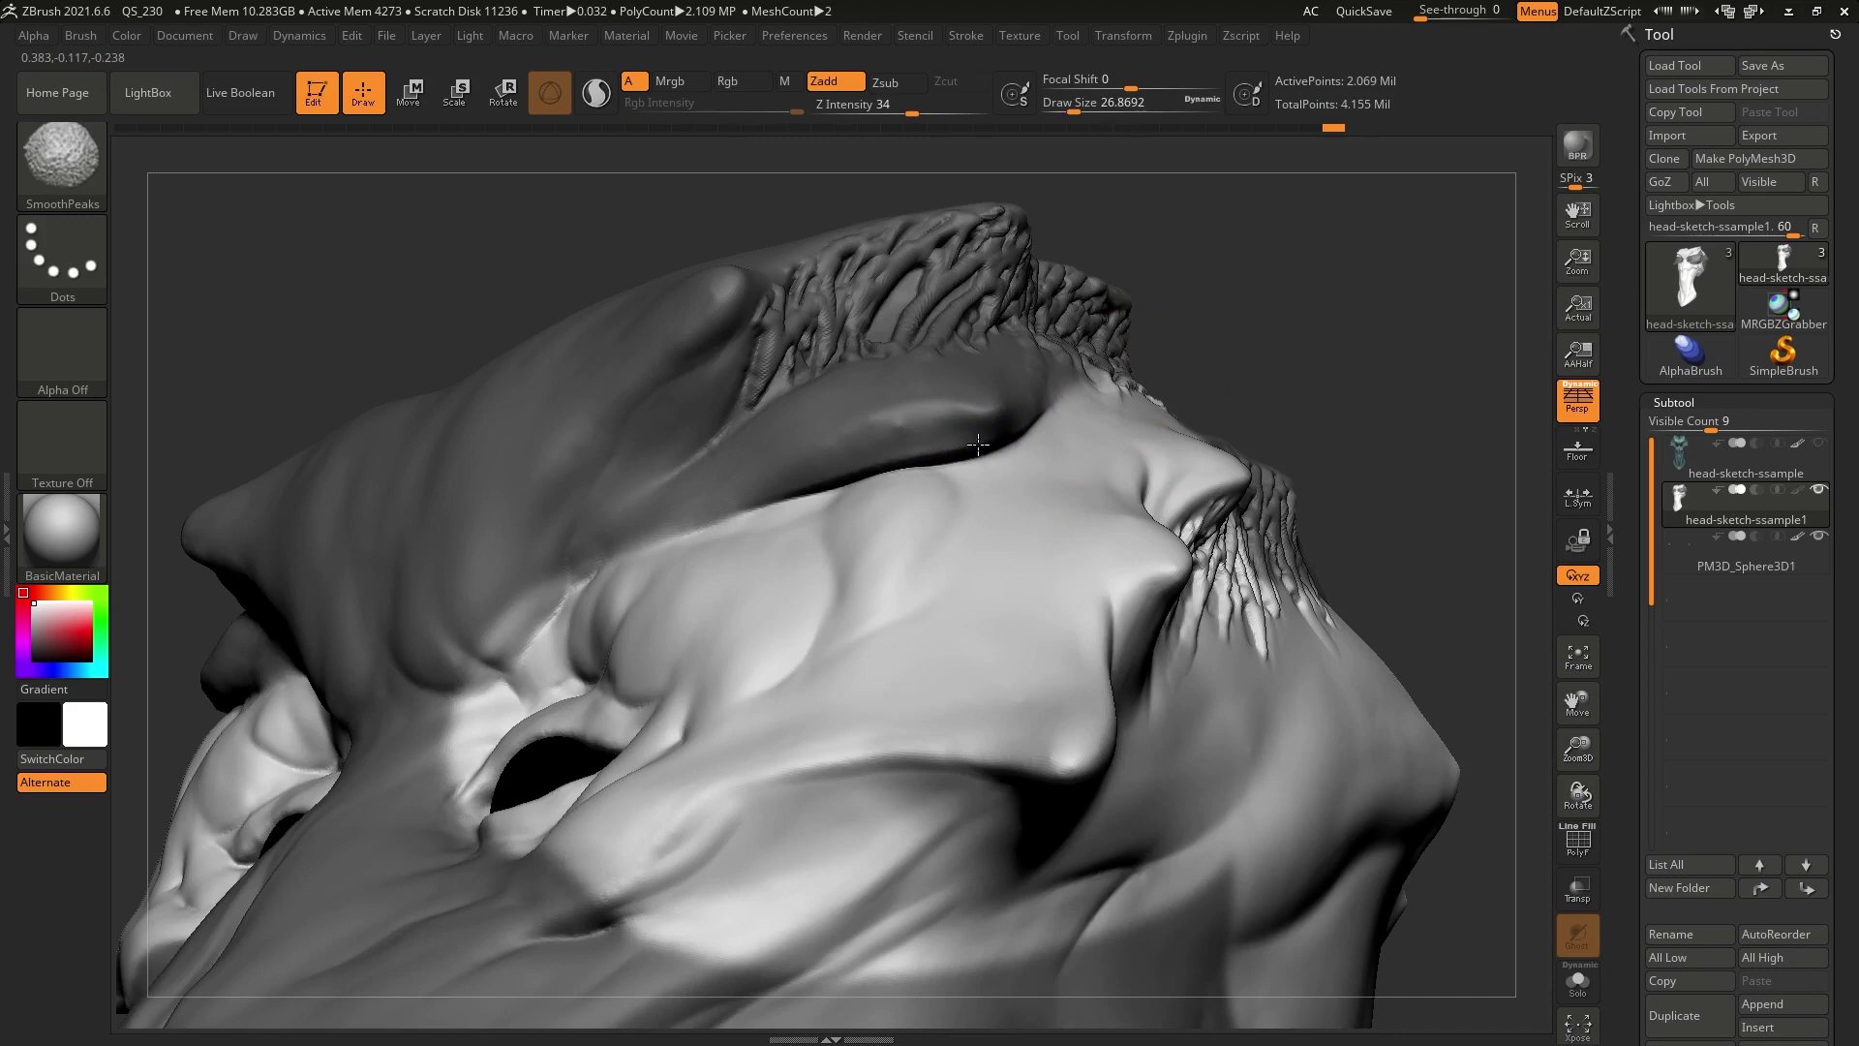
right_click_drag(915, 468, 706, 532)
mouse_move(983, 498)
right_mouse_down()
mouse_move(1018, 623)
mouse_move(1063, 494)
right_mouse_up()
right_click_drag(1134, 382, 1144, 382, "shift")
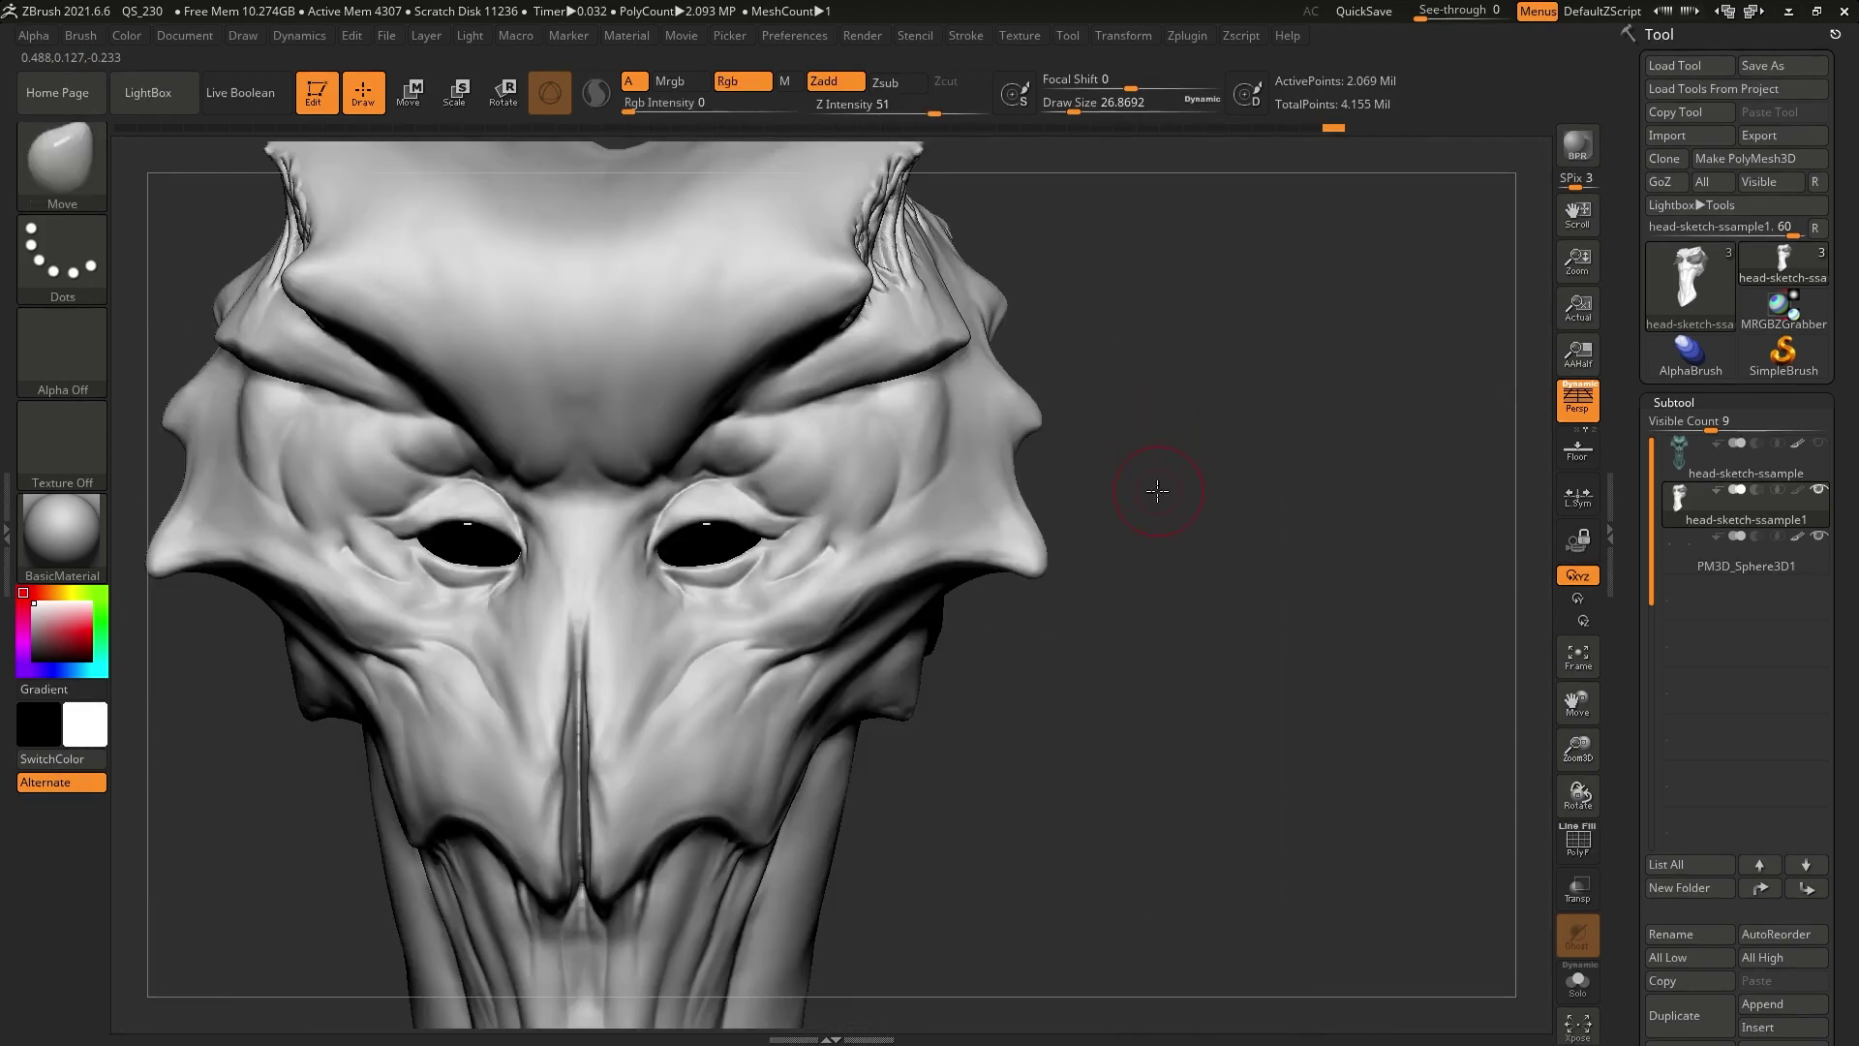
mouse_move(1148, 472)
right_mouse_down()
mouse_move(936, 410)
mouse_move(1175, 341)
mouse_move(889, 412)
mouse_move(950, 325)
mouse_move(919, 381)
mouse_move(773, 437)
right_mouse_up()
Select MaskPen and paint mirrored maze-like mask lines on the forehead
mouse_move(892, 416)
right_mouse_down()
mouse_move(881, 459)
mouse_move(924, 491)
right_mouse_up()
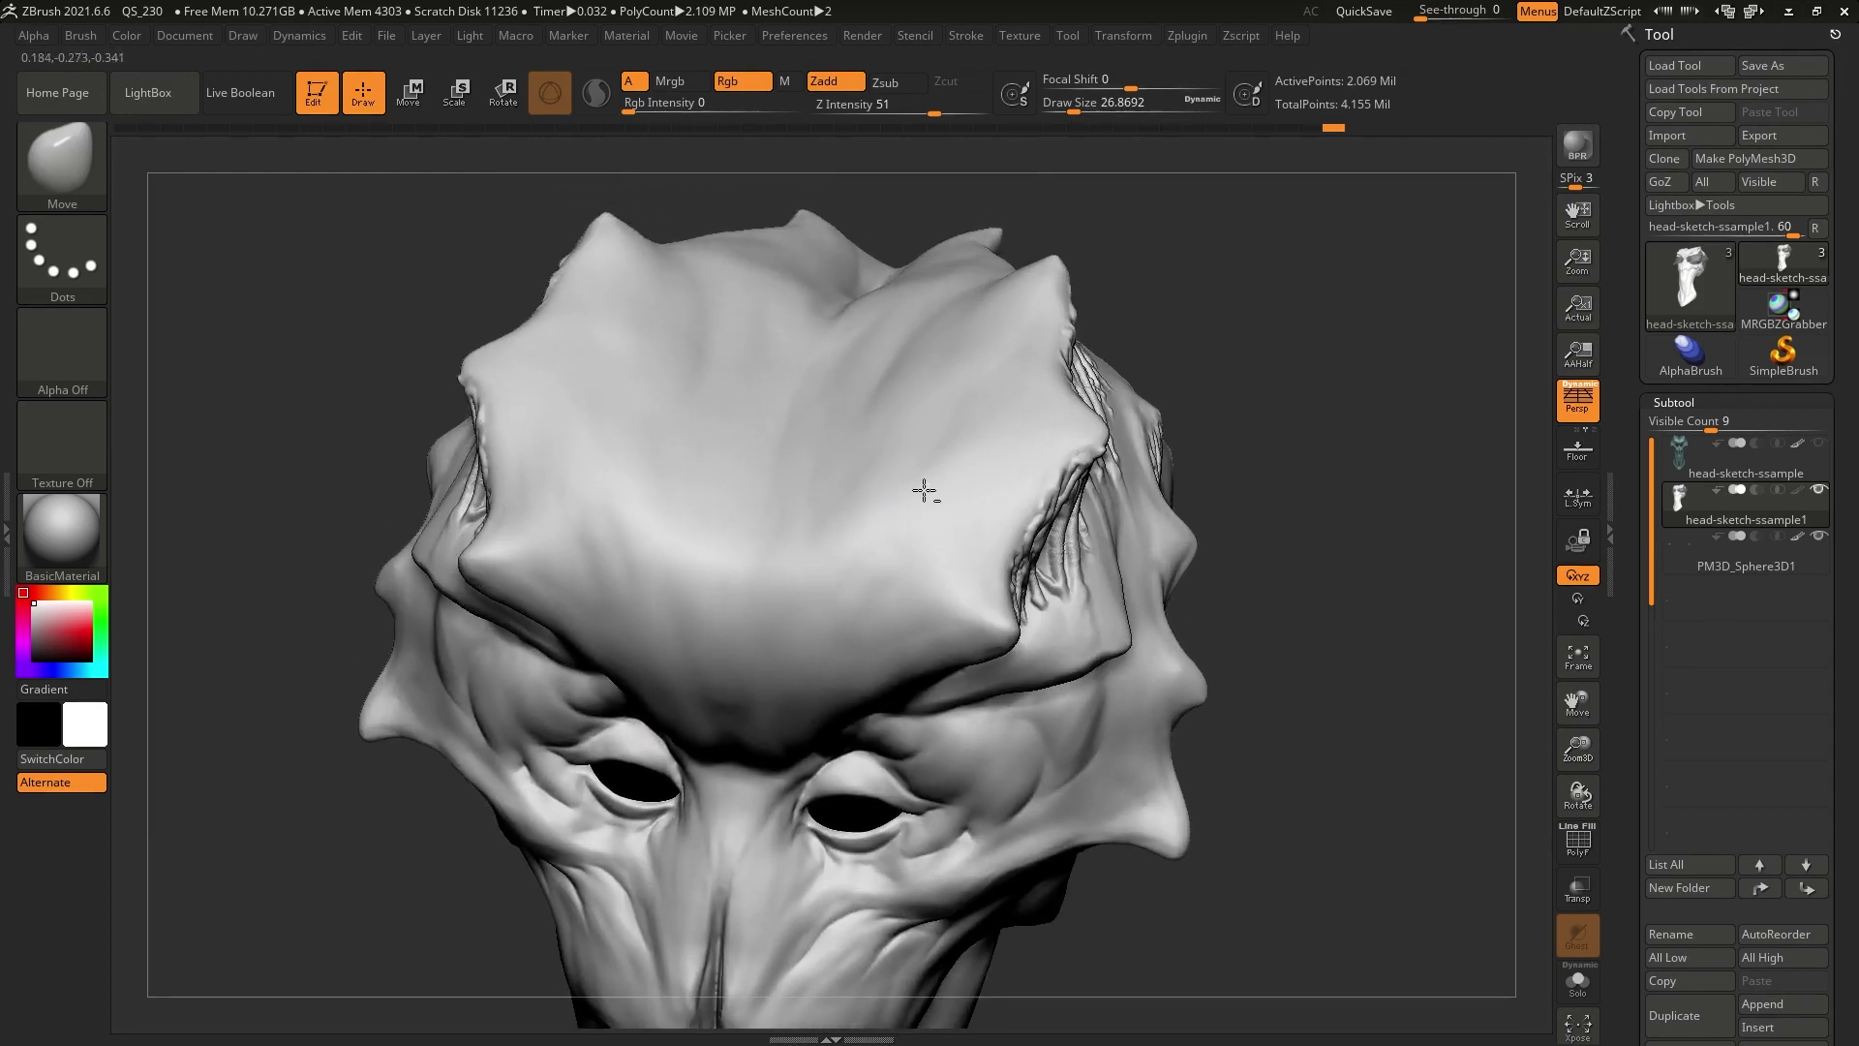
left_click(80, 167, "ctrl")
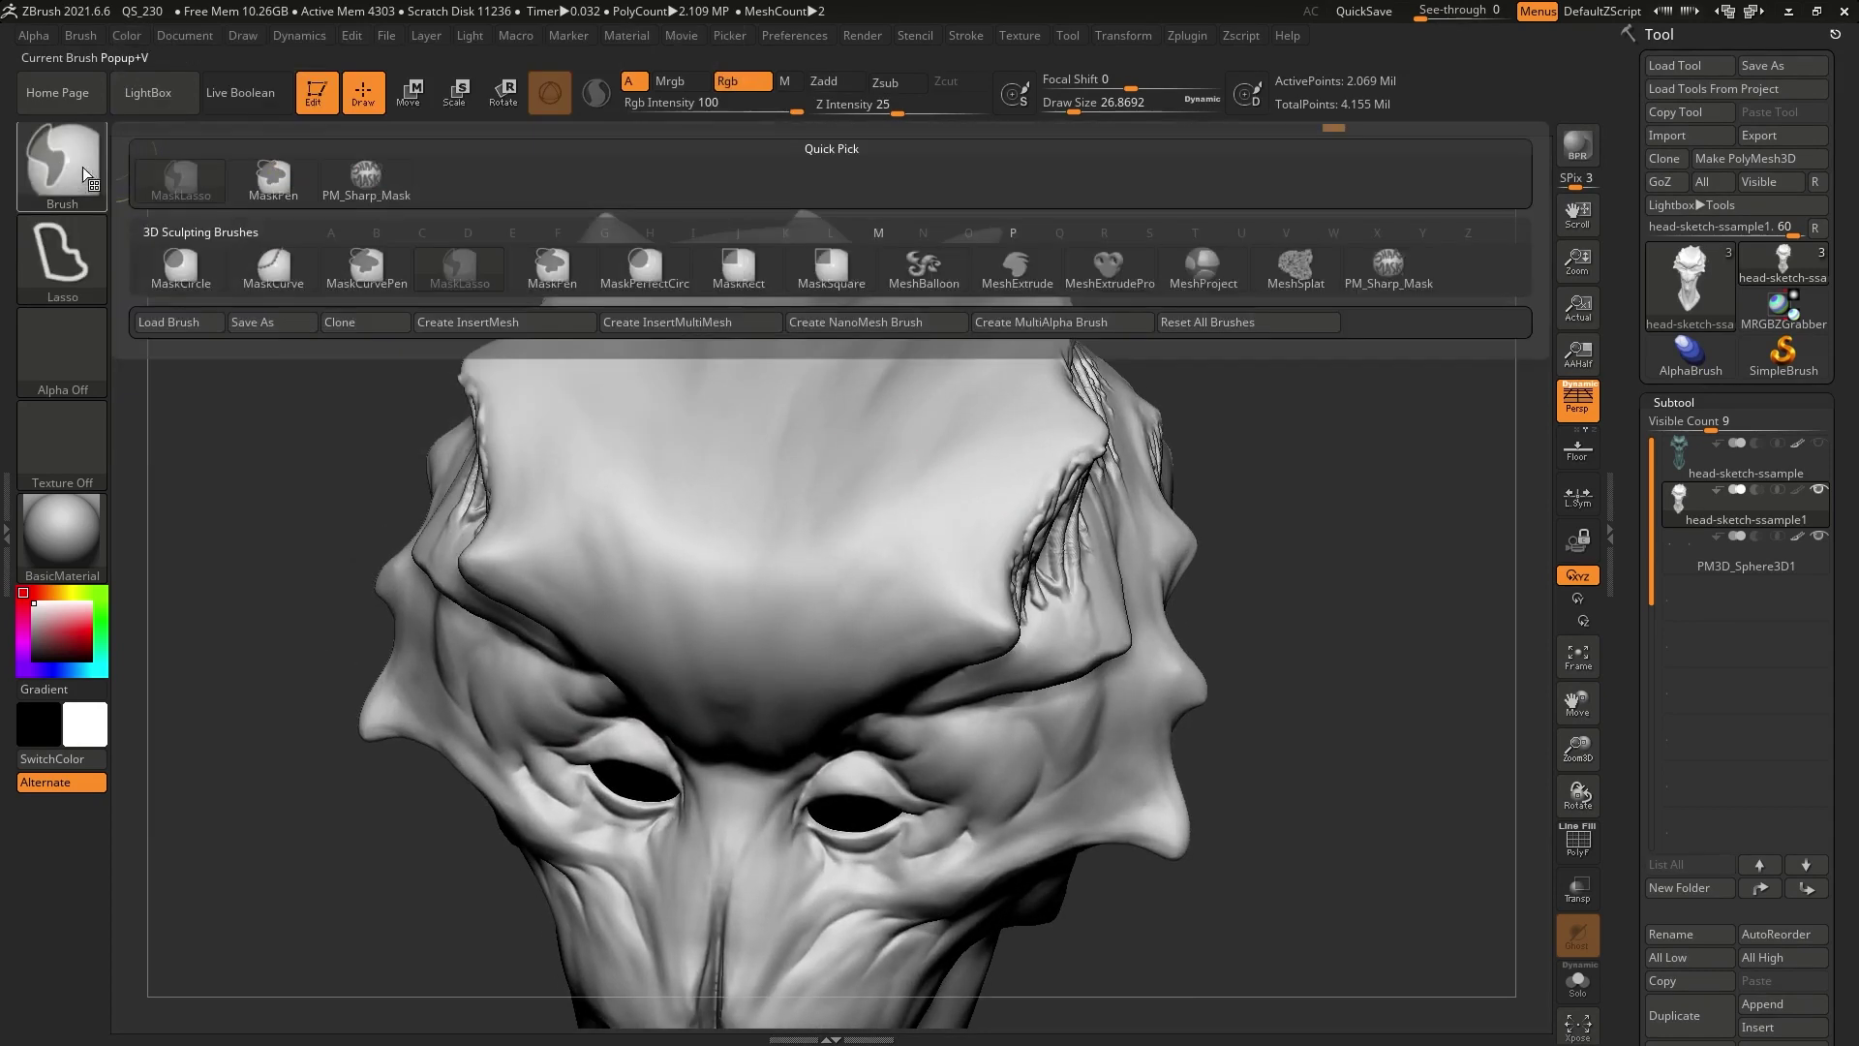
left_click(275, 181)
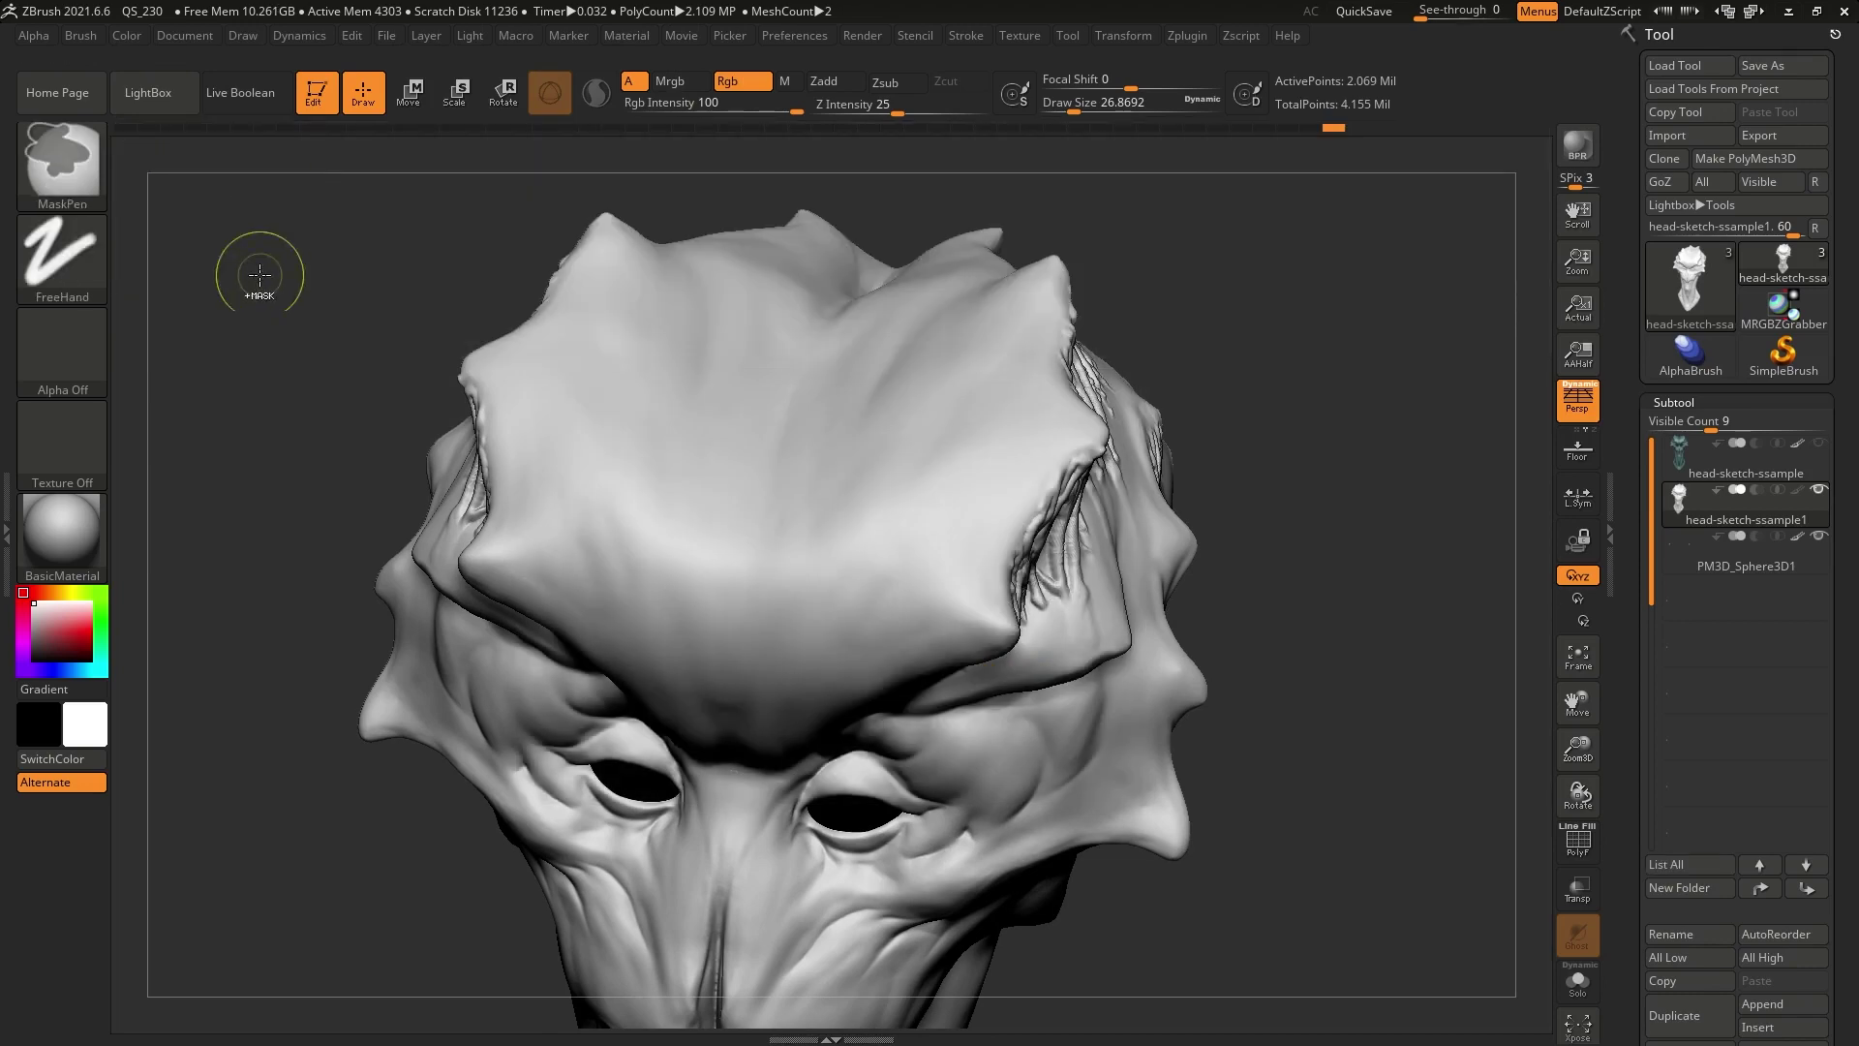
key("space")
mouse_move(944, 443)
right_mouse_down()
mouse_move(949, 467)
mouse_move(967, 444)
right_mouse_up()
mouse_move(1070, 409)
left_mouse_down("ctrl")
mouse_move(866, 525)
mouse_move(944, 382)
mouse_move(887, 363)
mouse_move(792, 539)
mouse_move(894, 671)
mouse_move(698, 639)
left_mouse_up("ctrl")
scroll(1716, 437, "down", 5)
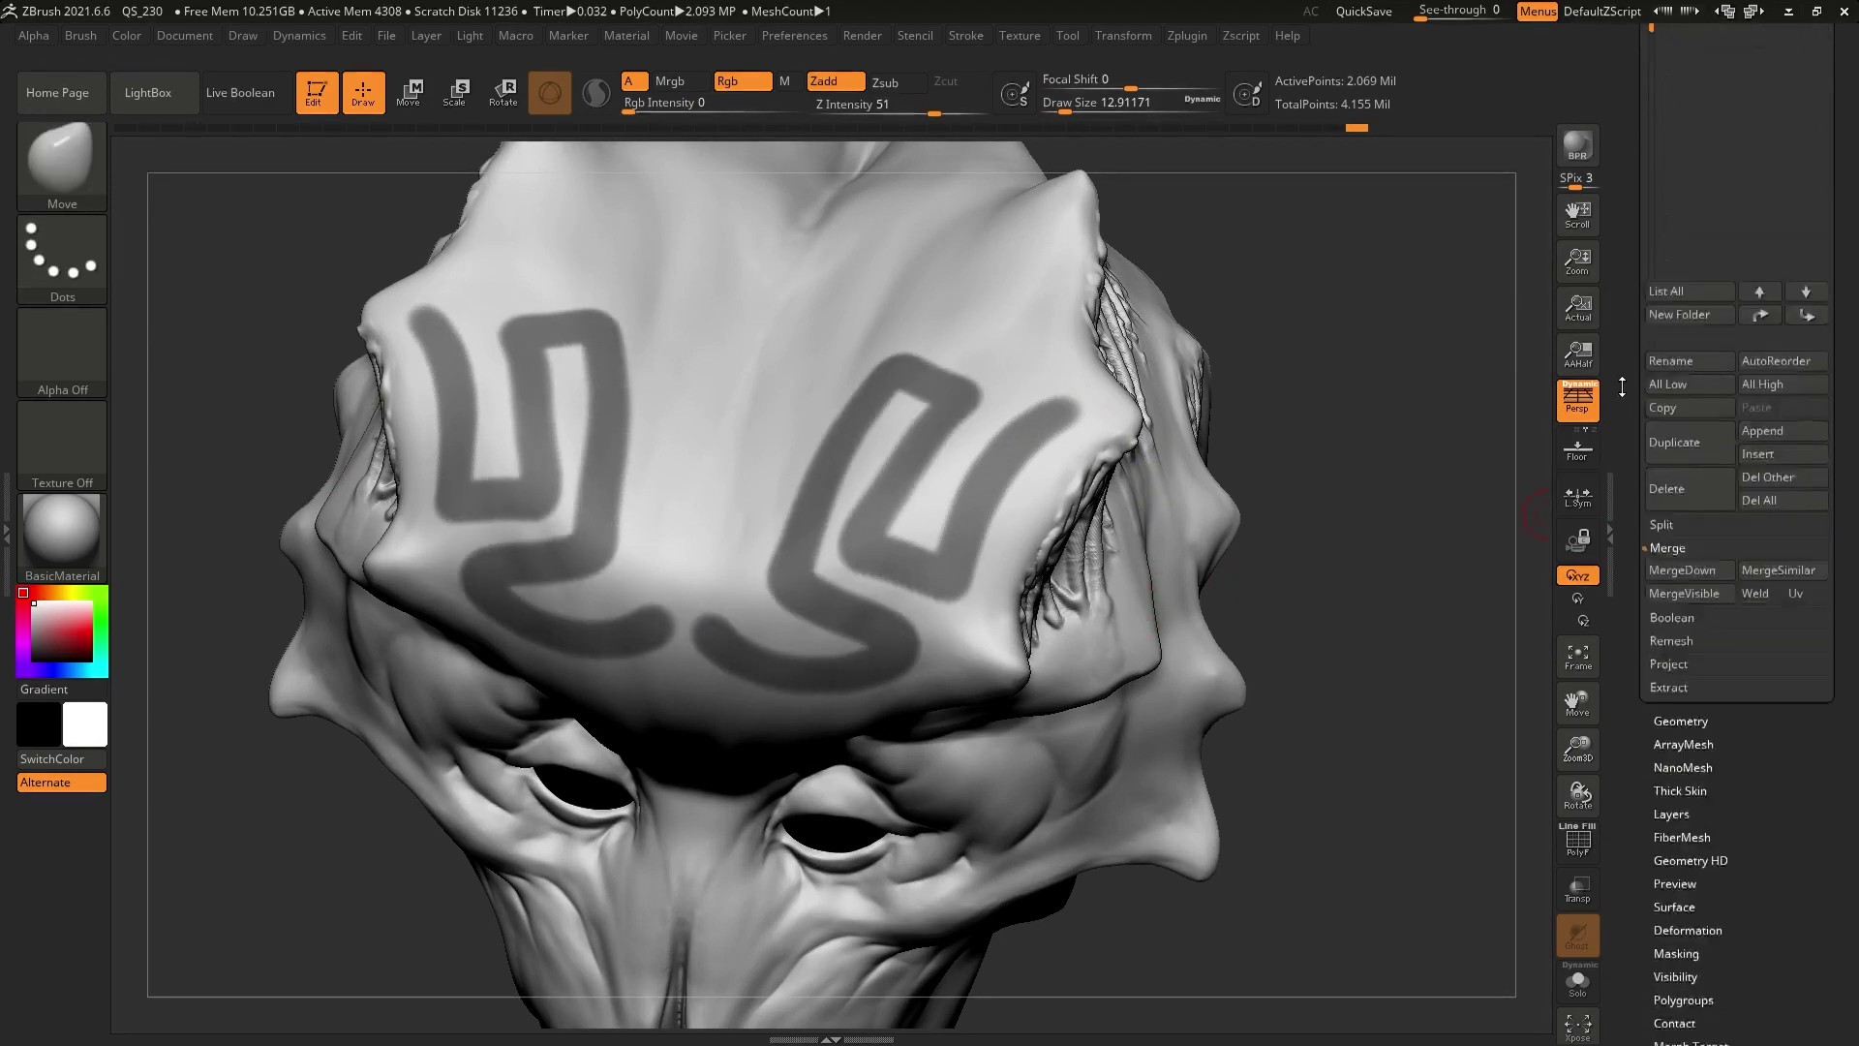
scroll(1715, 291, "down", 5)
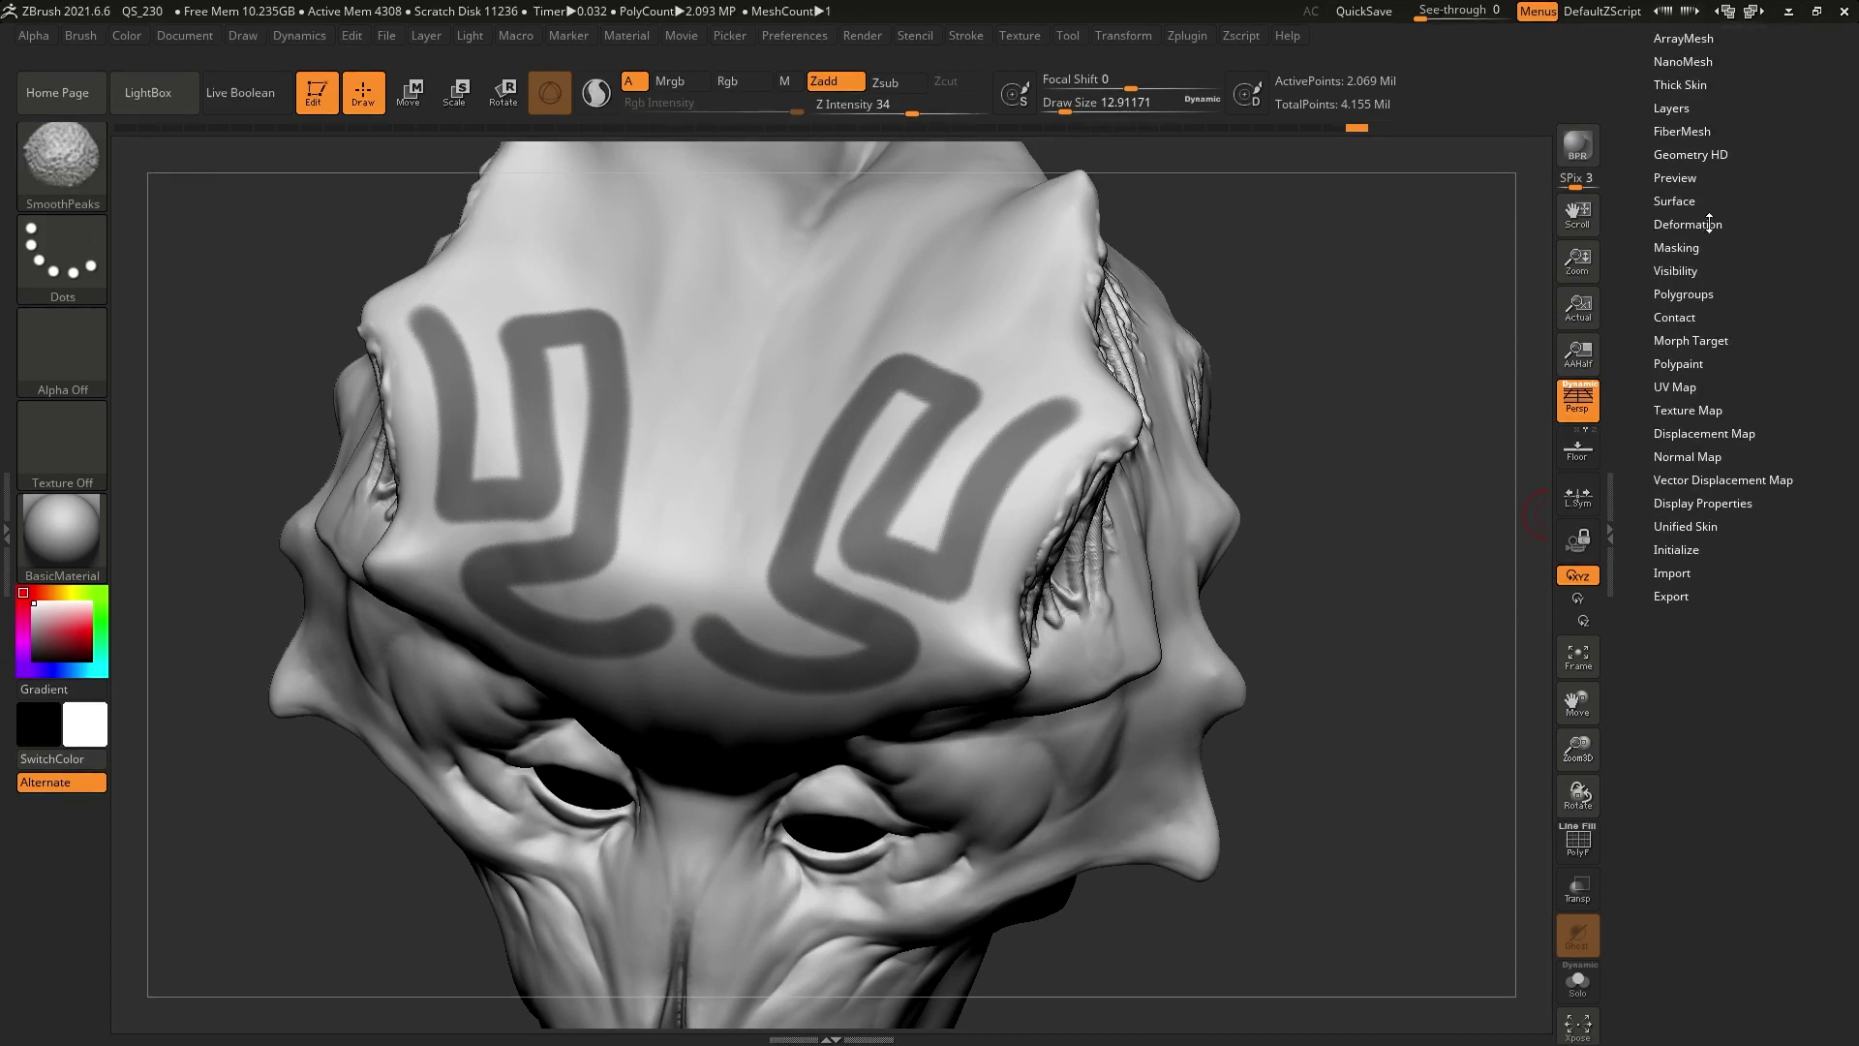
Invert the mask and raise the painted lines with Deformation > Inflate
left_click(1686, 225)
left_click(1253, 559, "ctrl")
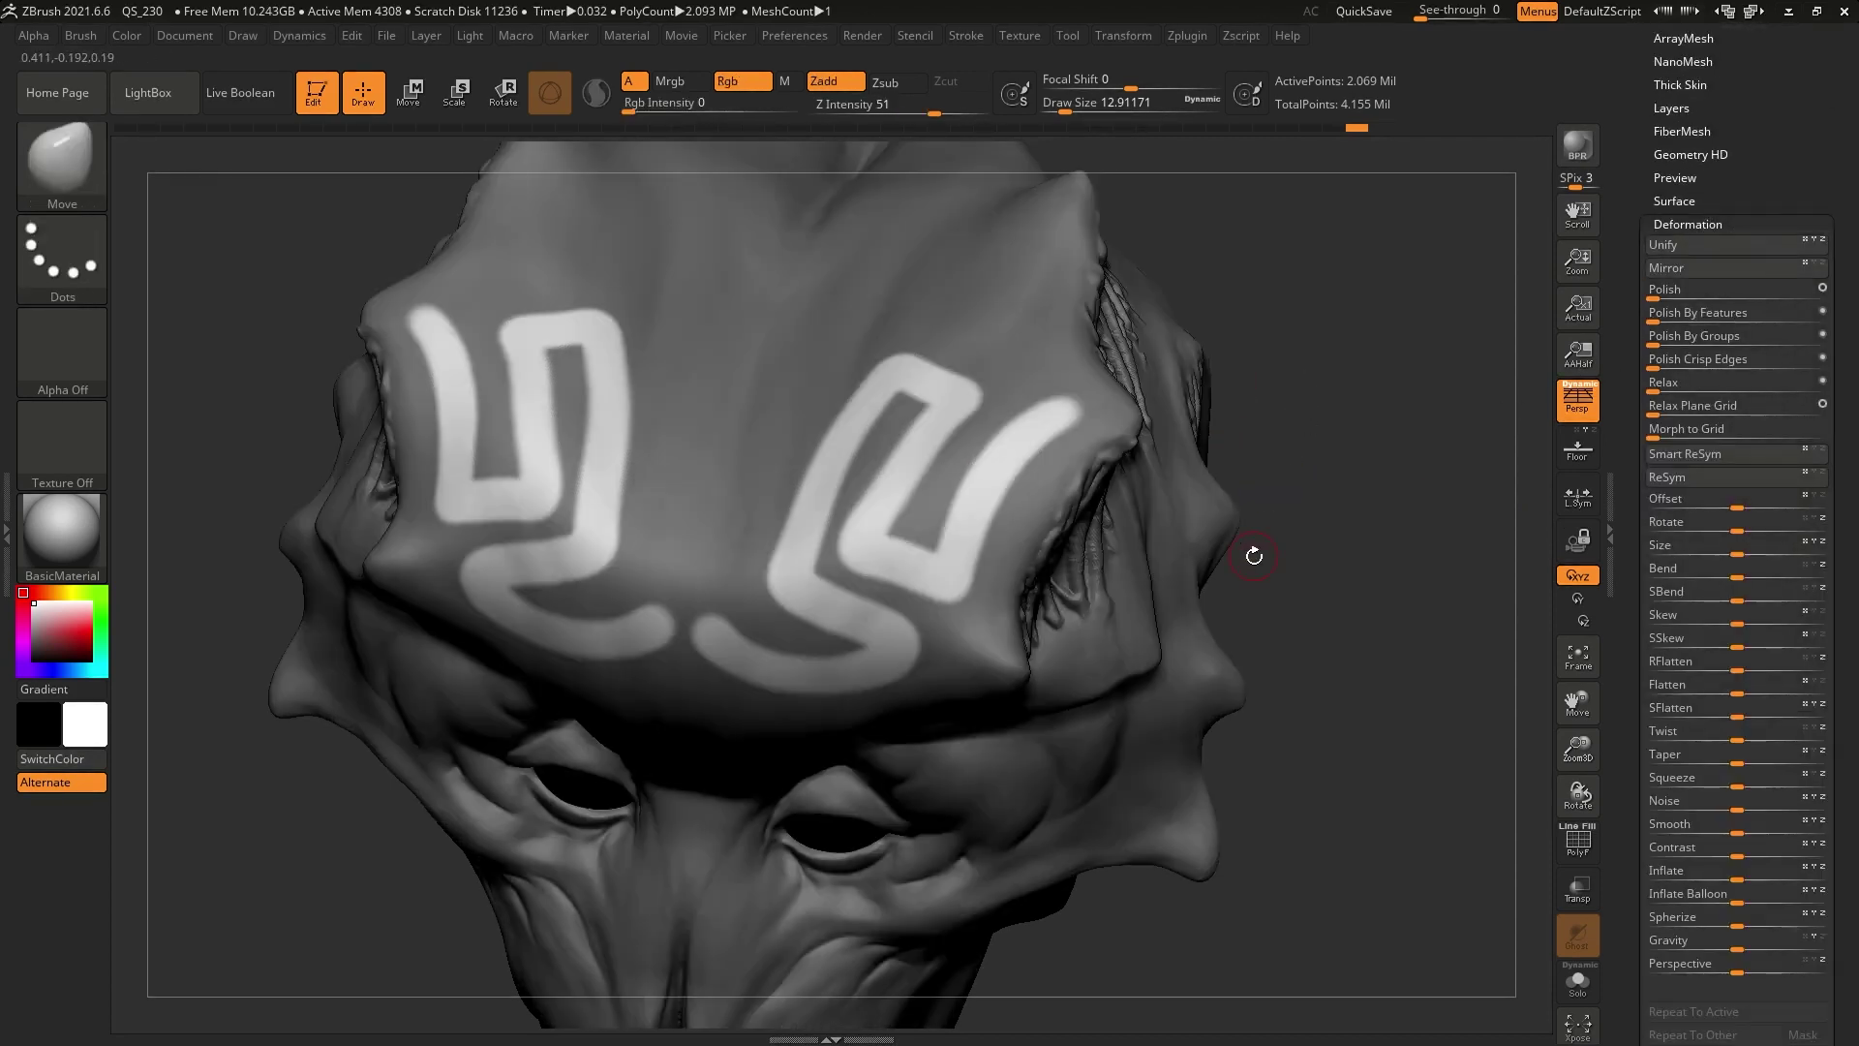
scroll(1670, 552, "down", 5)
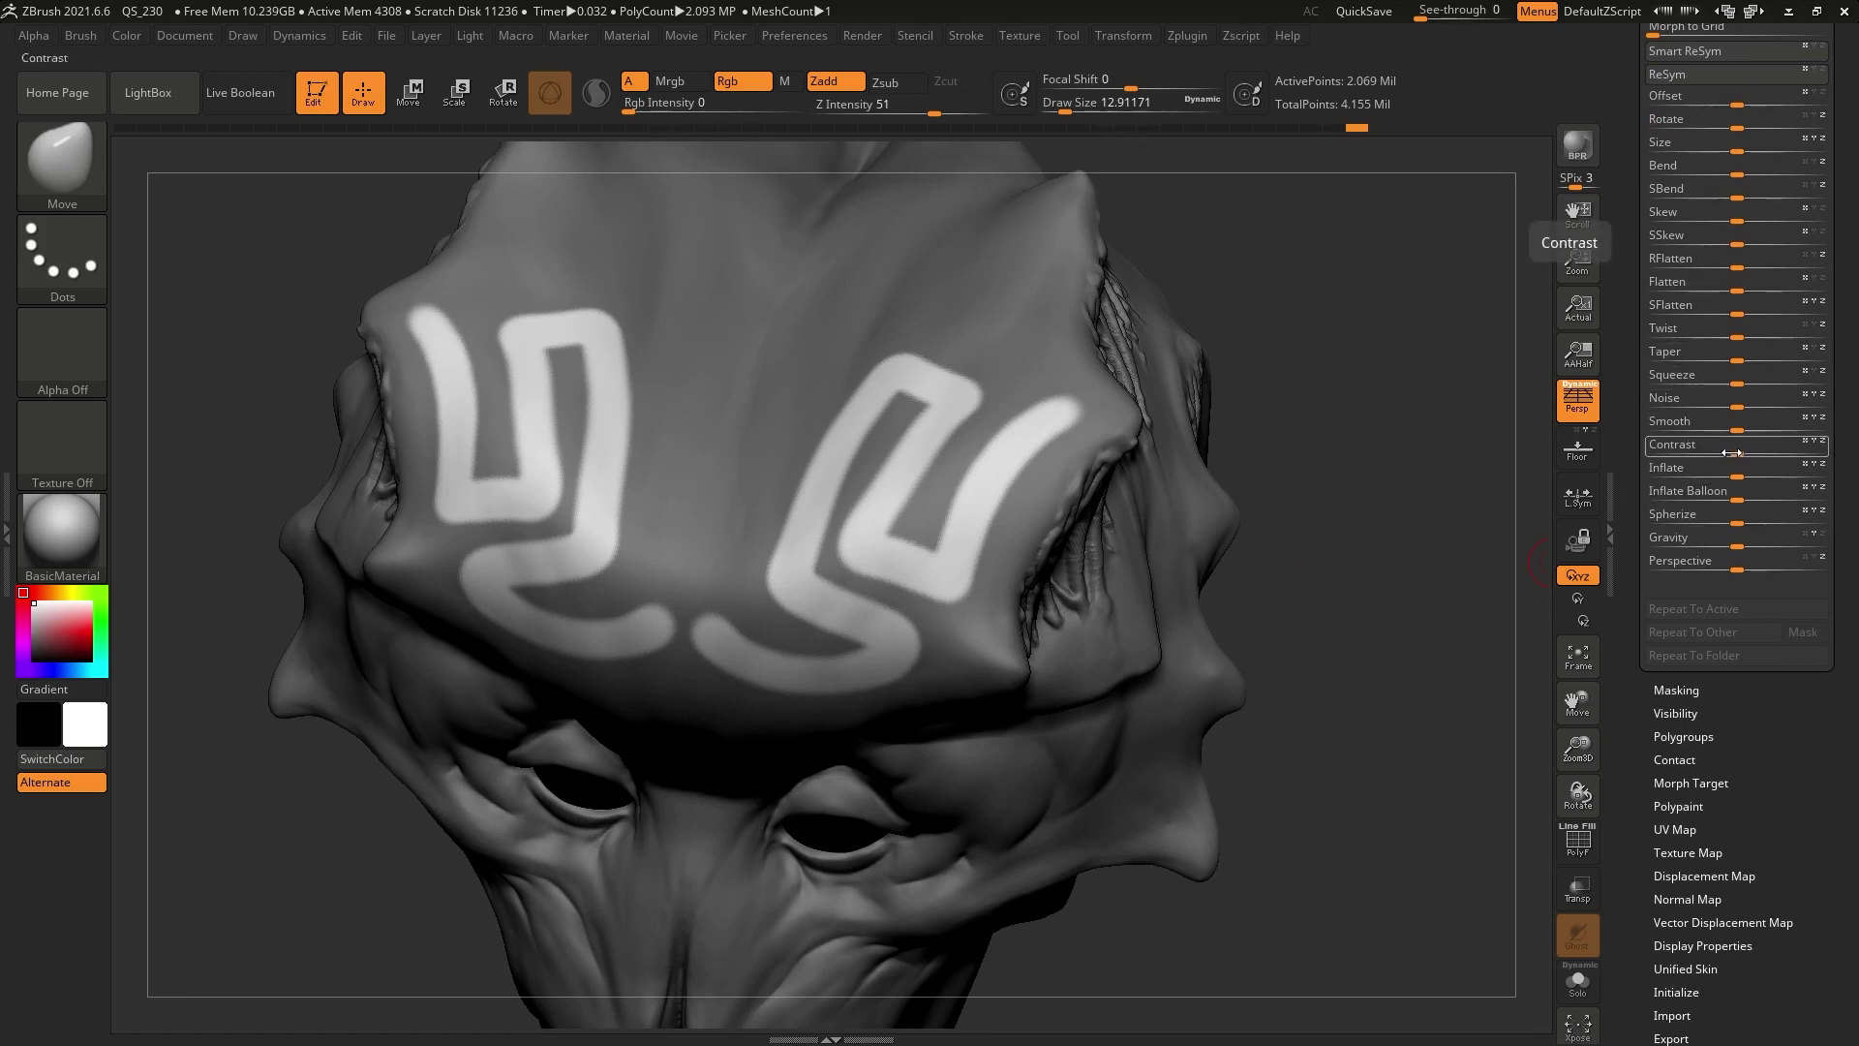
left_click_drag(1737, 468, 1752, 475)
Clear the mask and inspect the forehead ridges from several angles
left_click(1280, 353, "ctrl")
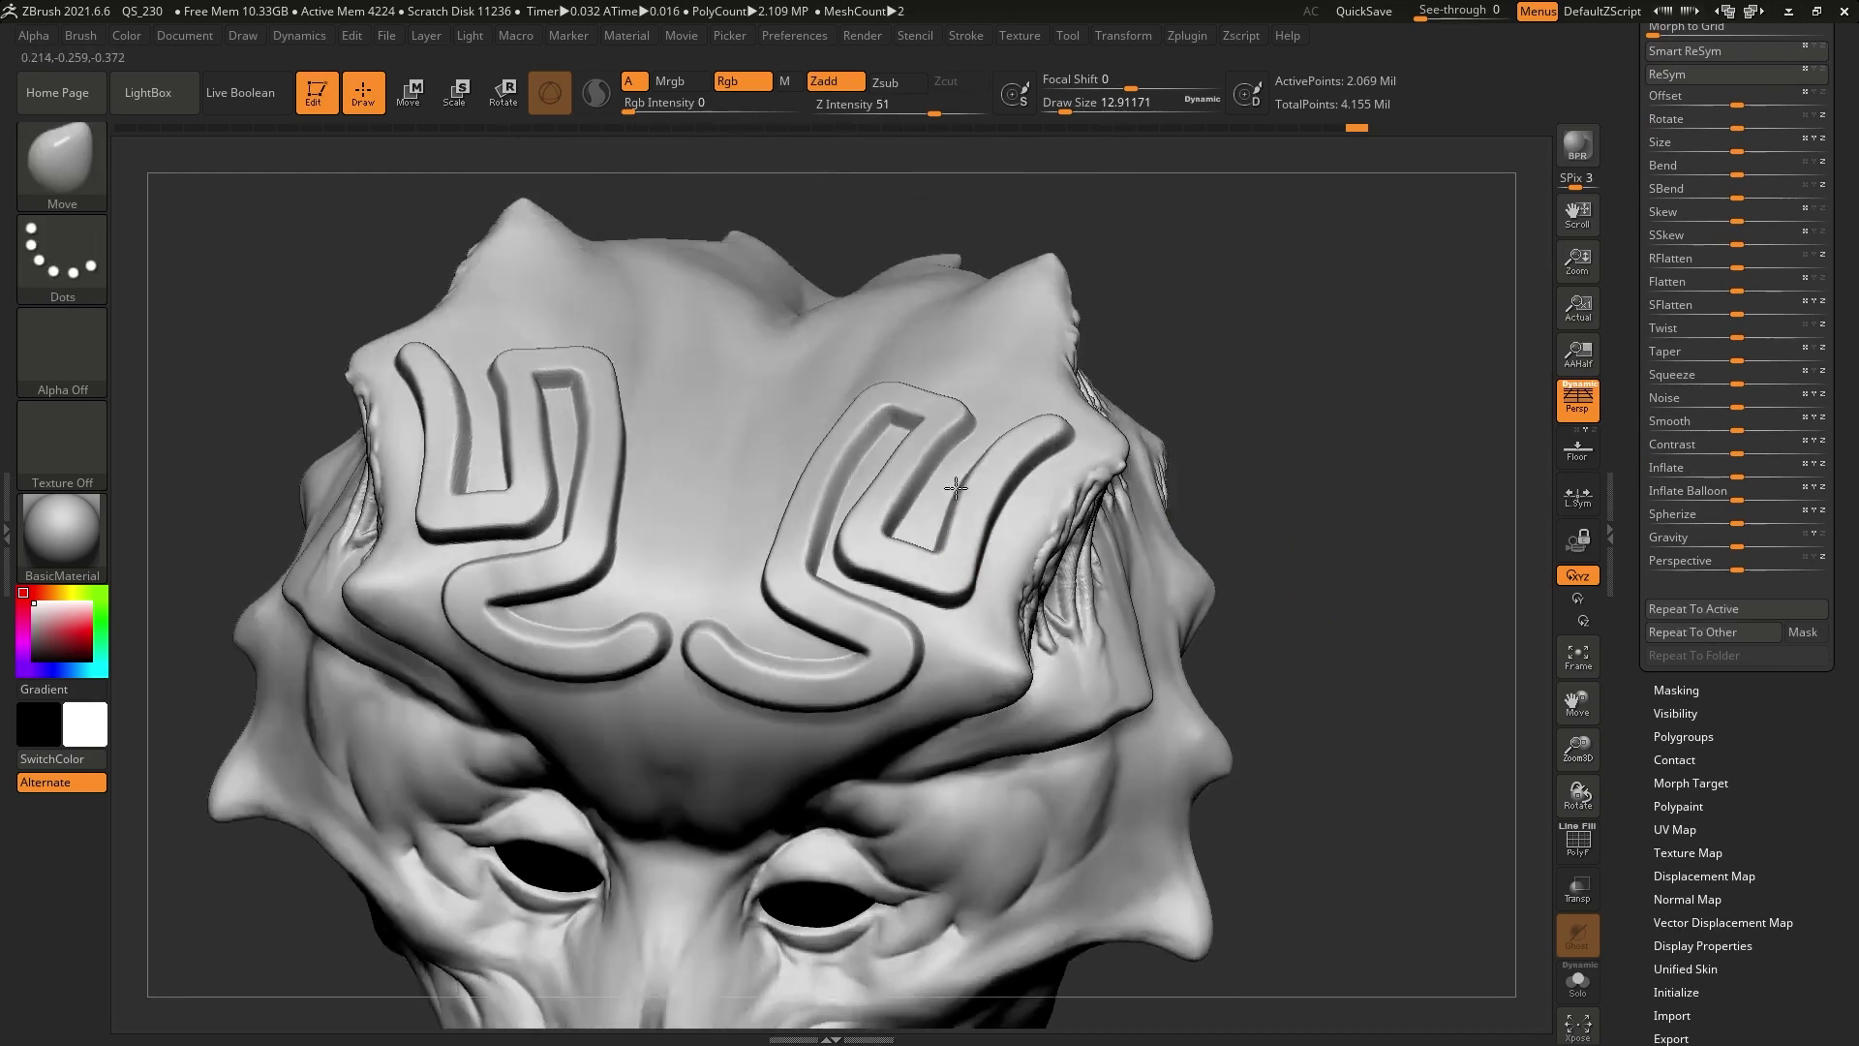
left_click_drag(1087, 540, 871, 616)
mouse_move(808, 582)
right_mouse_down("alt")
mouse_move(966, 484)
mouse_move(946, 531)
right_mouse_up("alt")
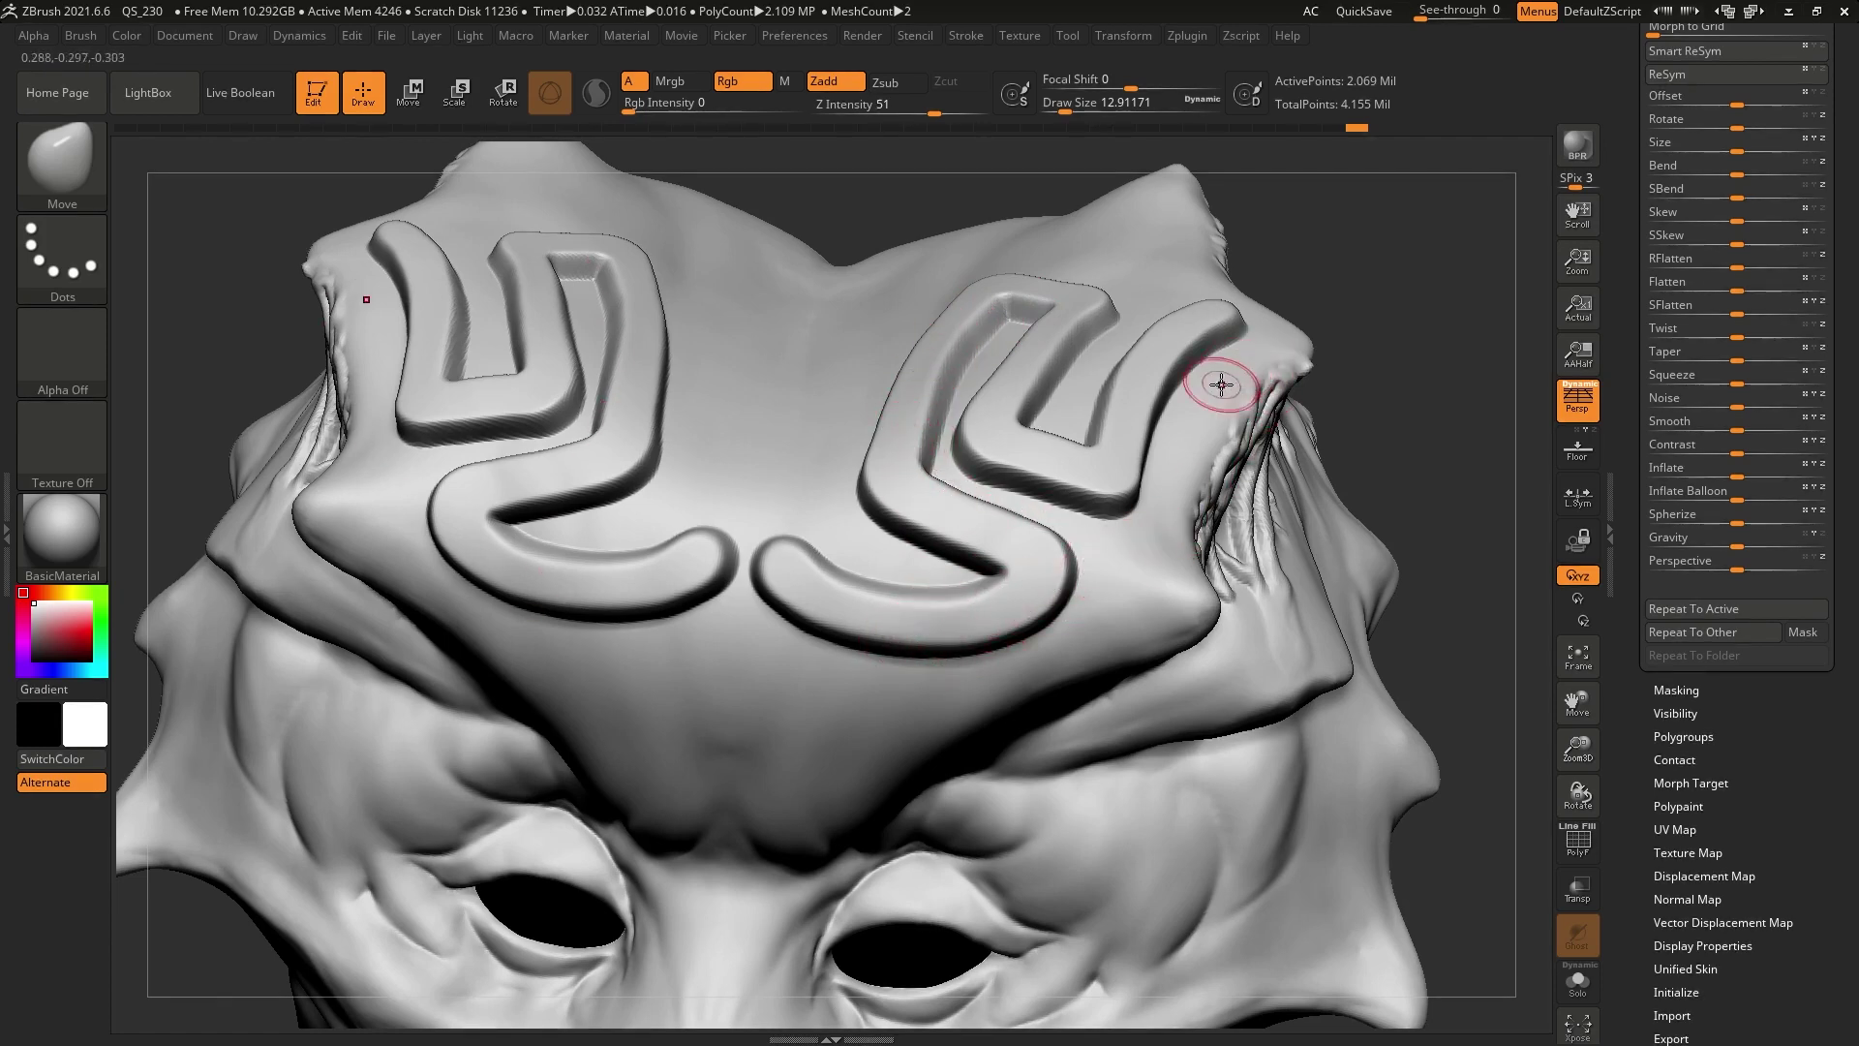
right_click_drag(1209, 394, 1175, 398)
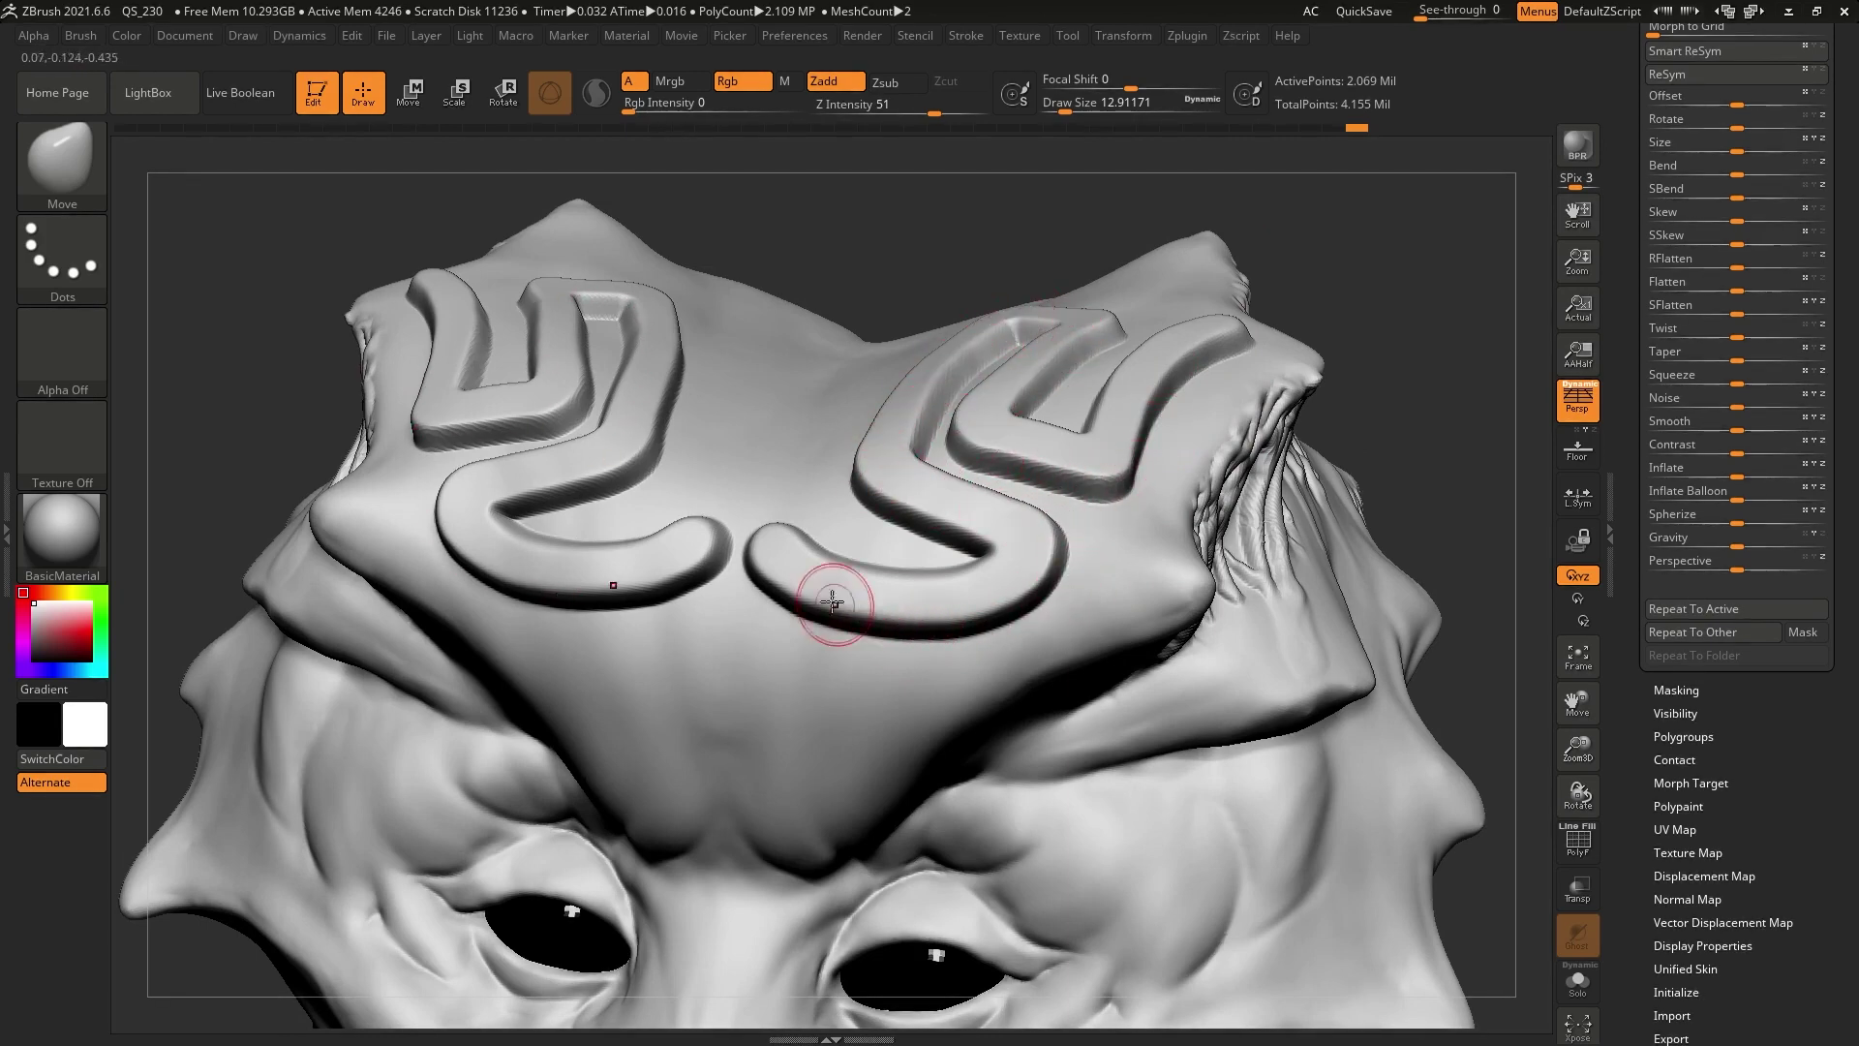
right_click_drag(819, 589, 857, 480, "ctrl")
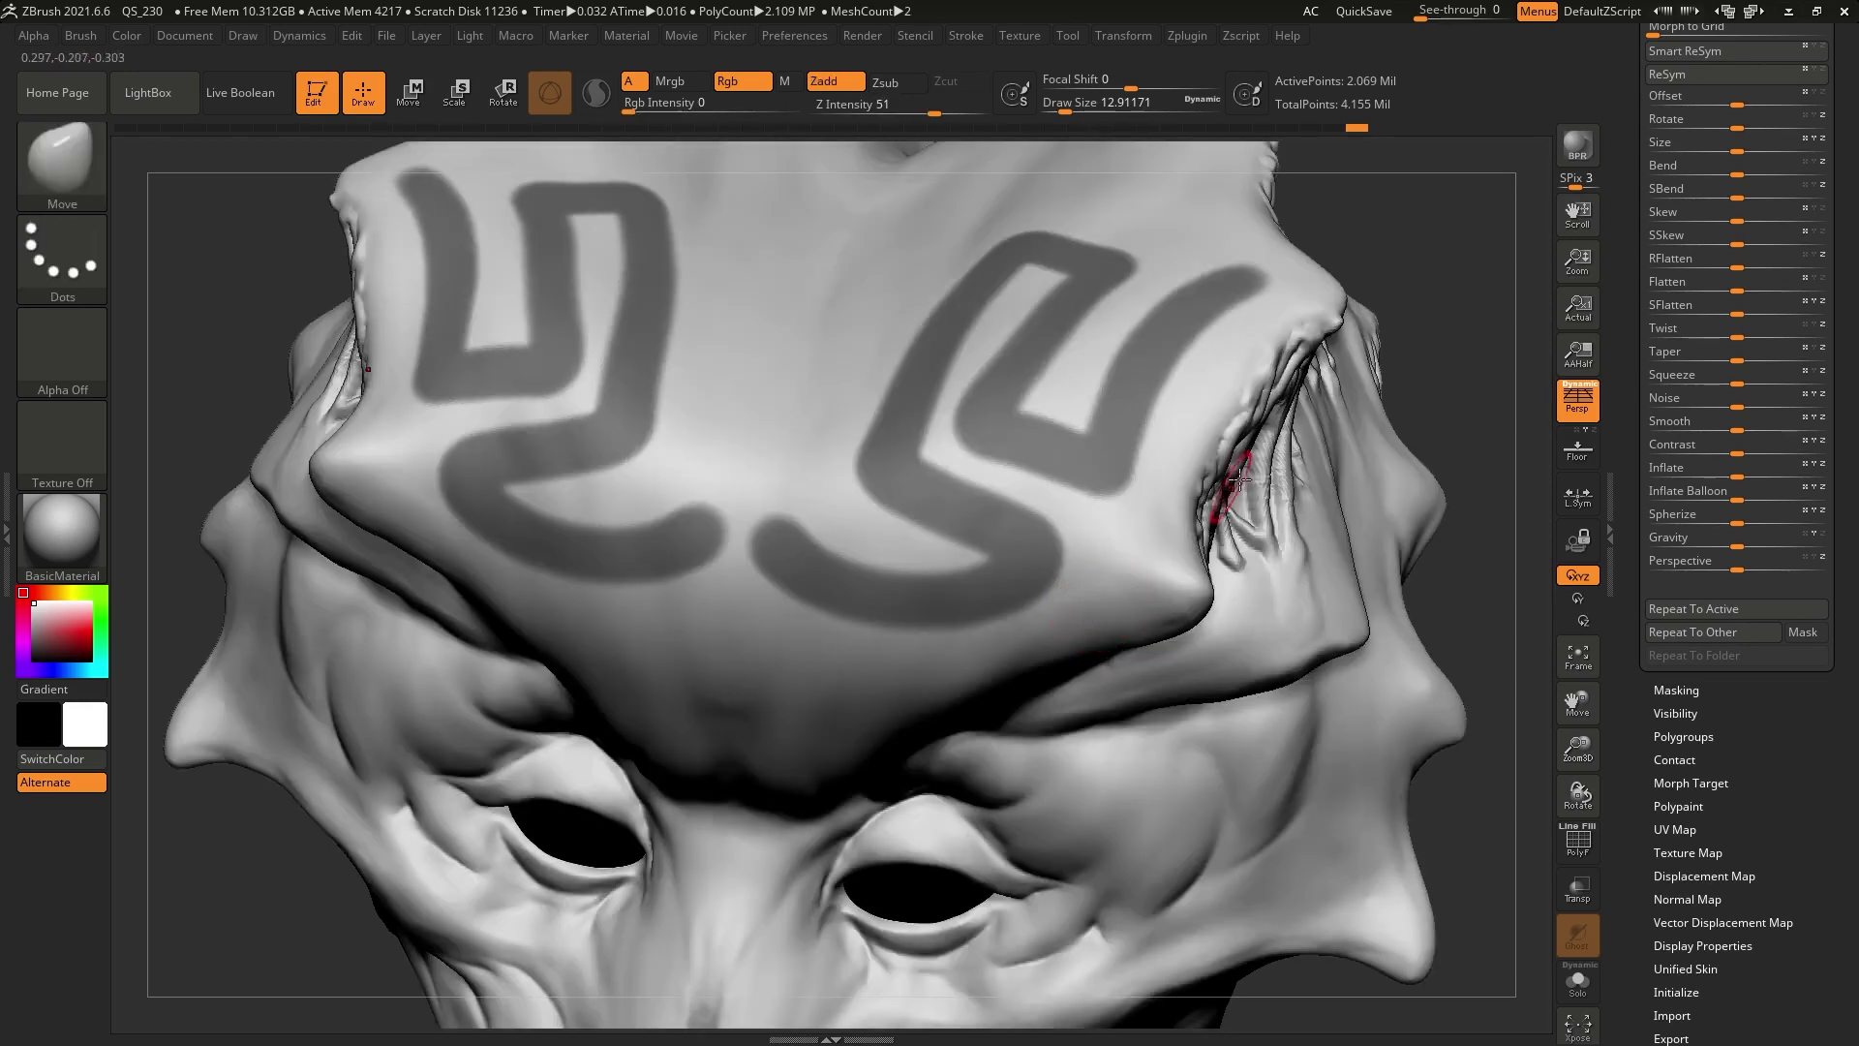
Undo back to the flat forehead and clear the leftover mask
key("ctrl+shift+a")
right_click_drag(1113, 552, 1122, 550, "ctrl")
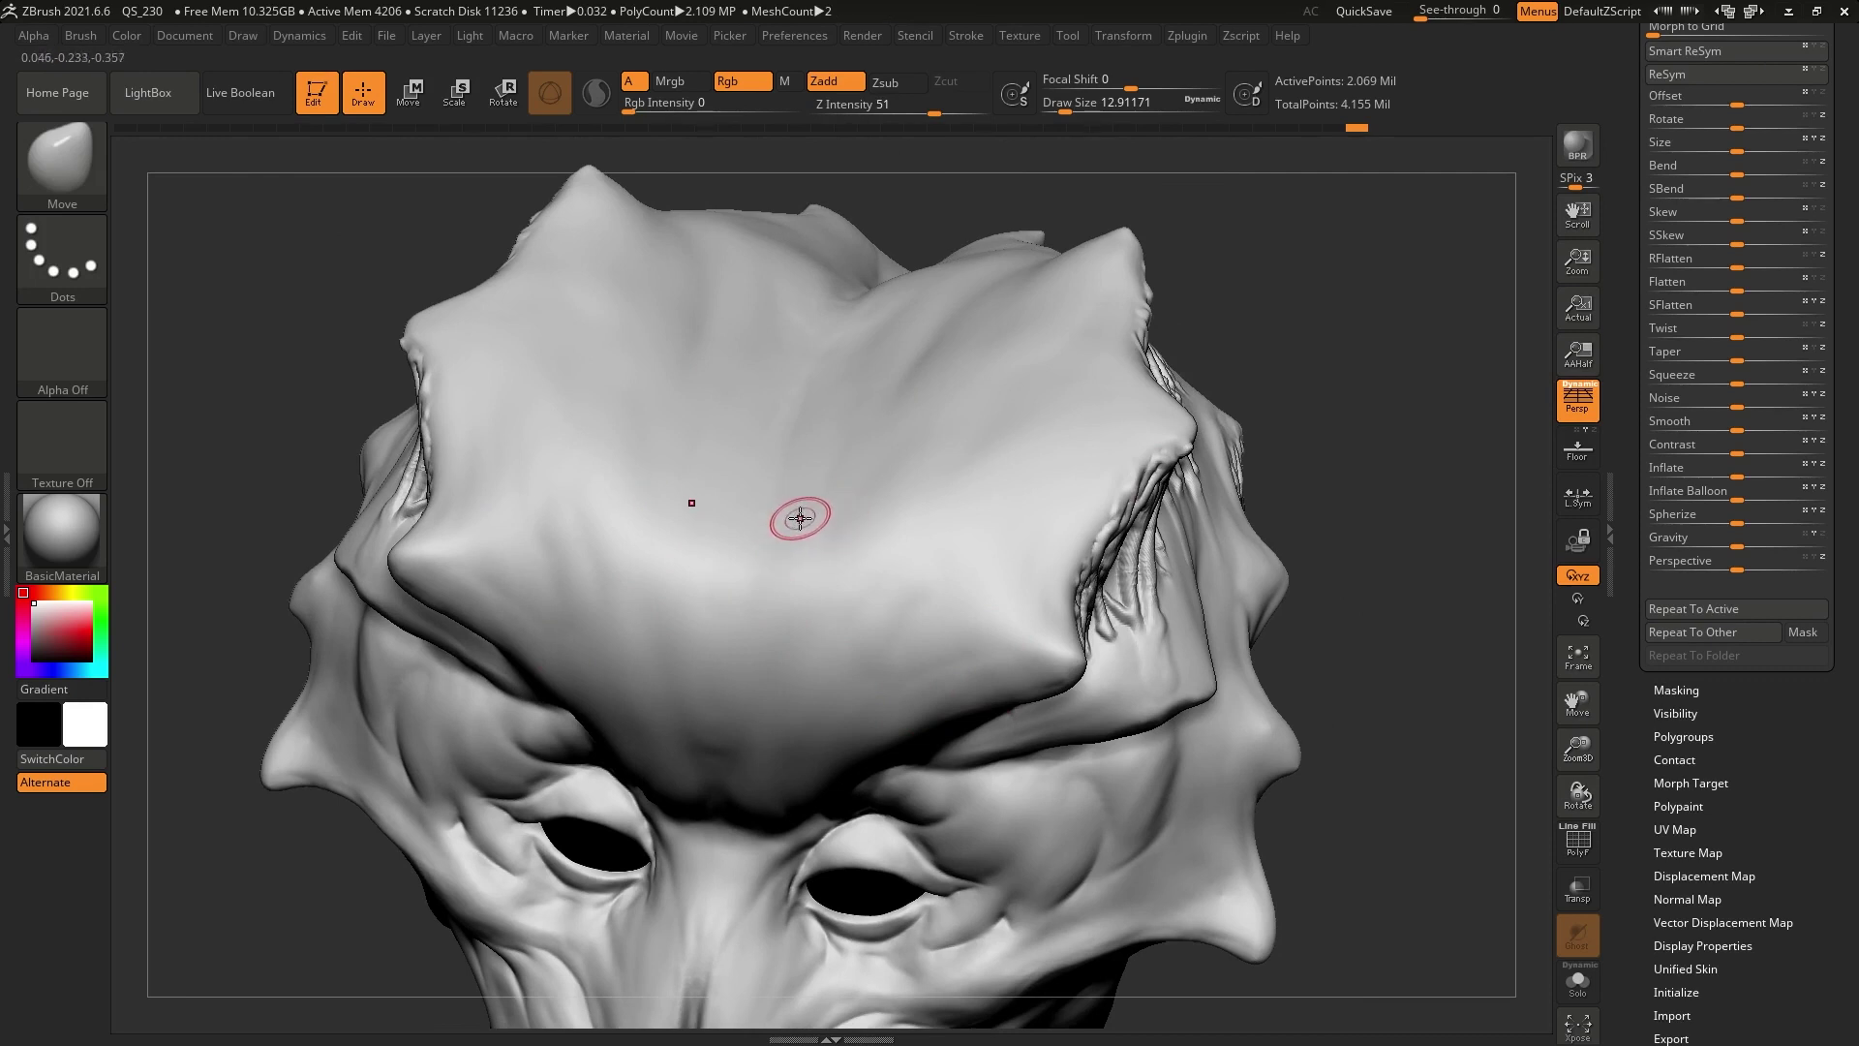
key("ctrl")
Pick PM_Sharp_Mask from Quick Pick and paint mirrored S-curve mask strokes across the forehead
left_click(59, 161)
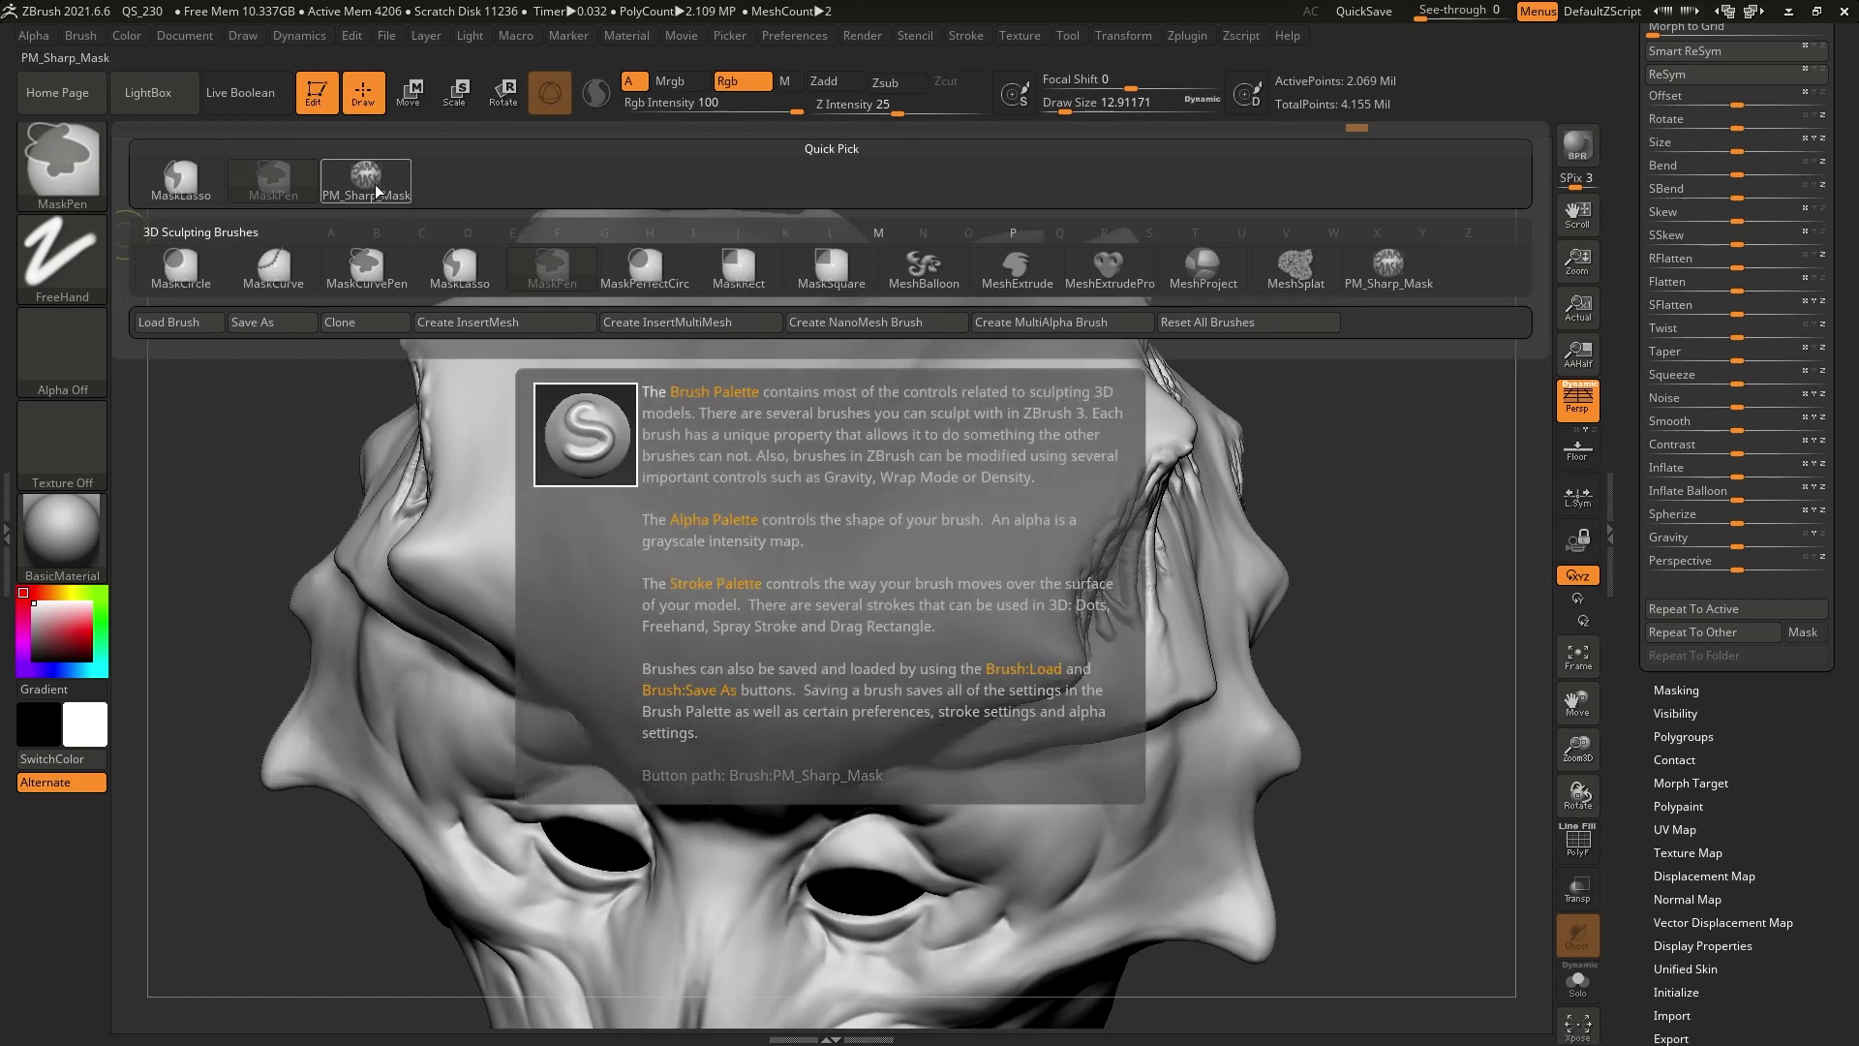
left_click(374, 184)
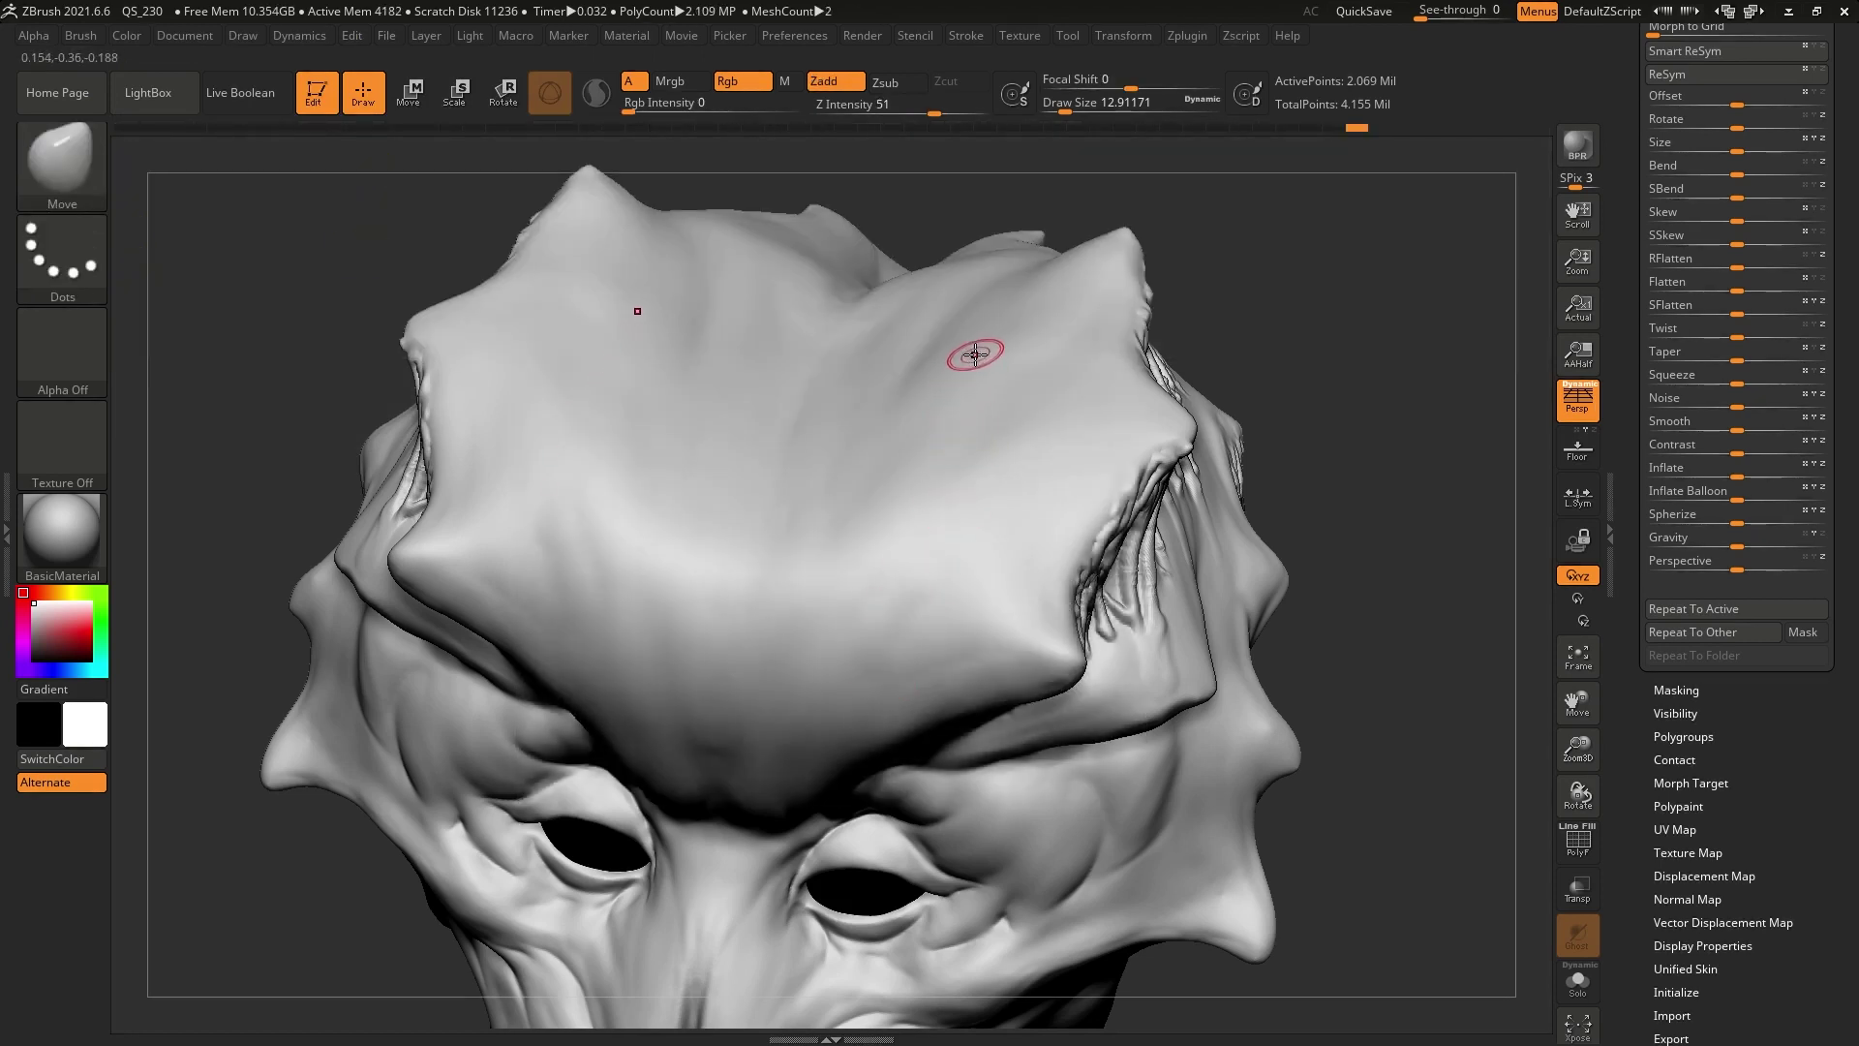
left_click_drag(978, 343, 937, 543, "ctrl")
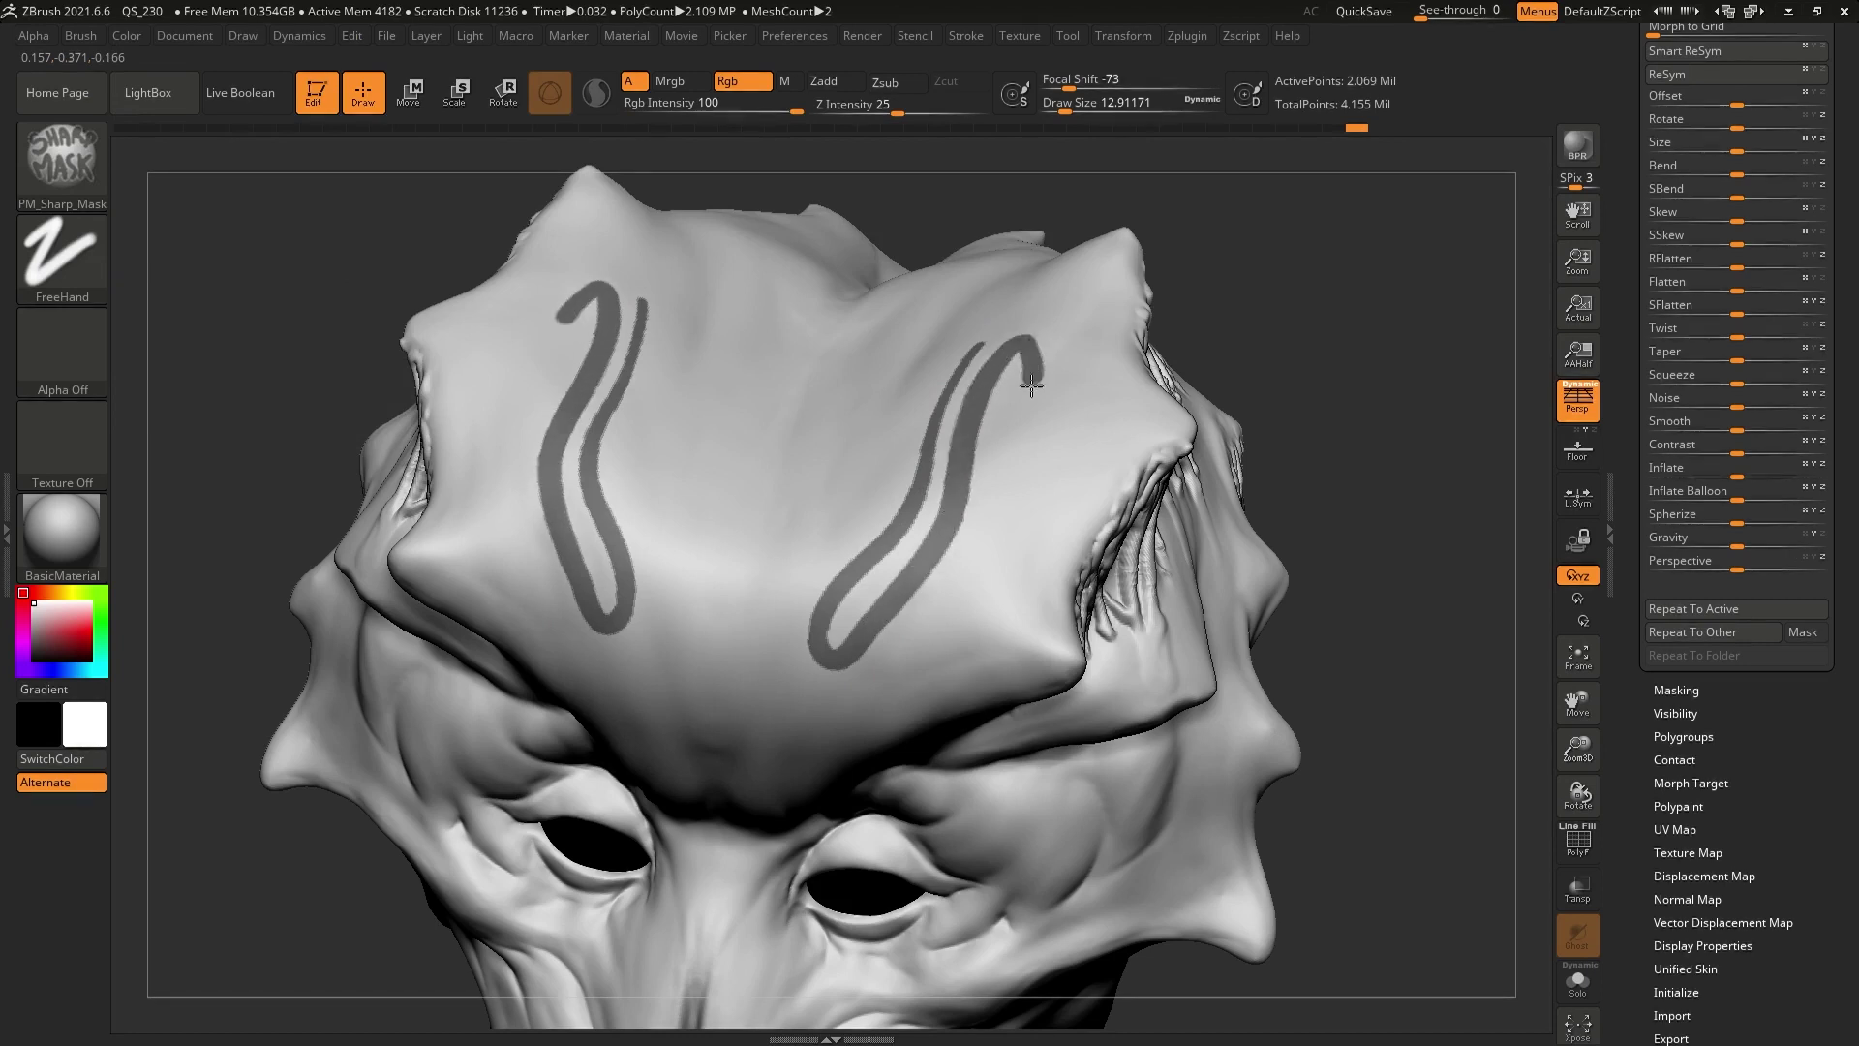
mouse_move(935, 542)
left_mouse_down("ctrl")
mouse_move(999, 618)
mouse_move(1070, 350)
left_mouse_up("ctrl")
mouse_move(966, 294)
left_mouse_down("ctrl")
mouse_move(864, 367)
mouse_move(785, 676)
left_mouse_up("ctrl")
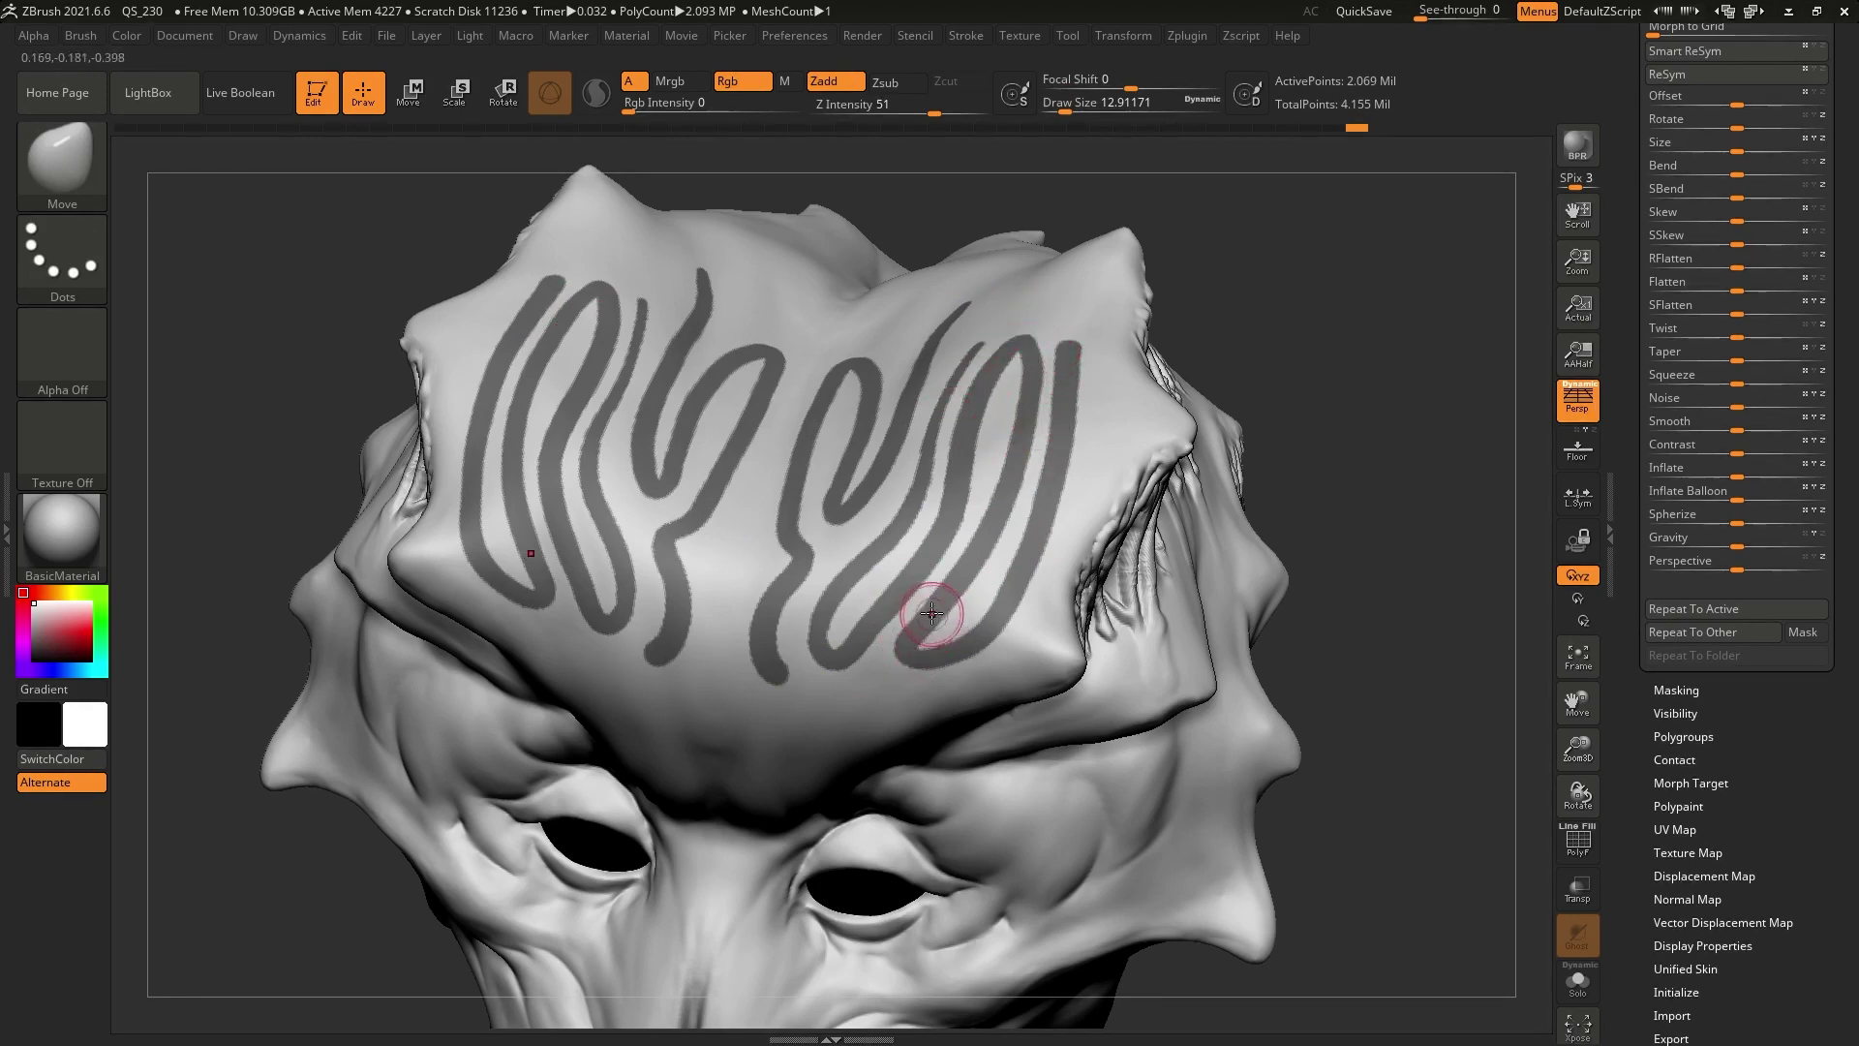
Add mirrored mask curls at the forehead's top corners and along its side edges
right_click_drag(953, 357, 1001, 349)
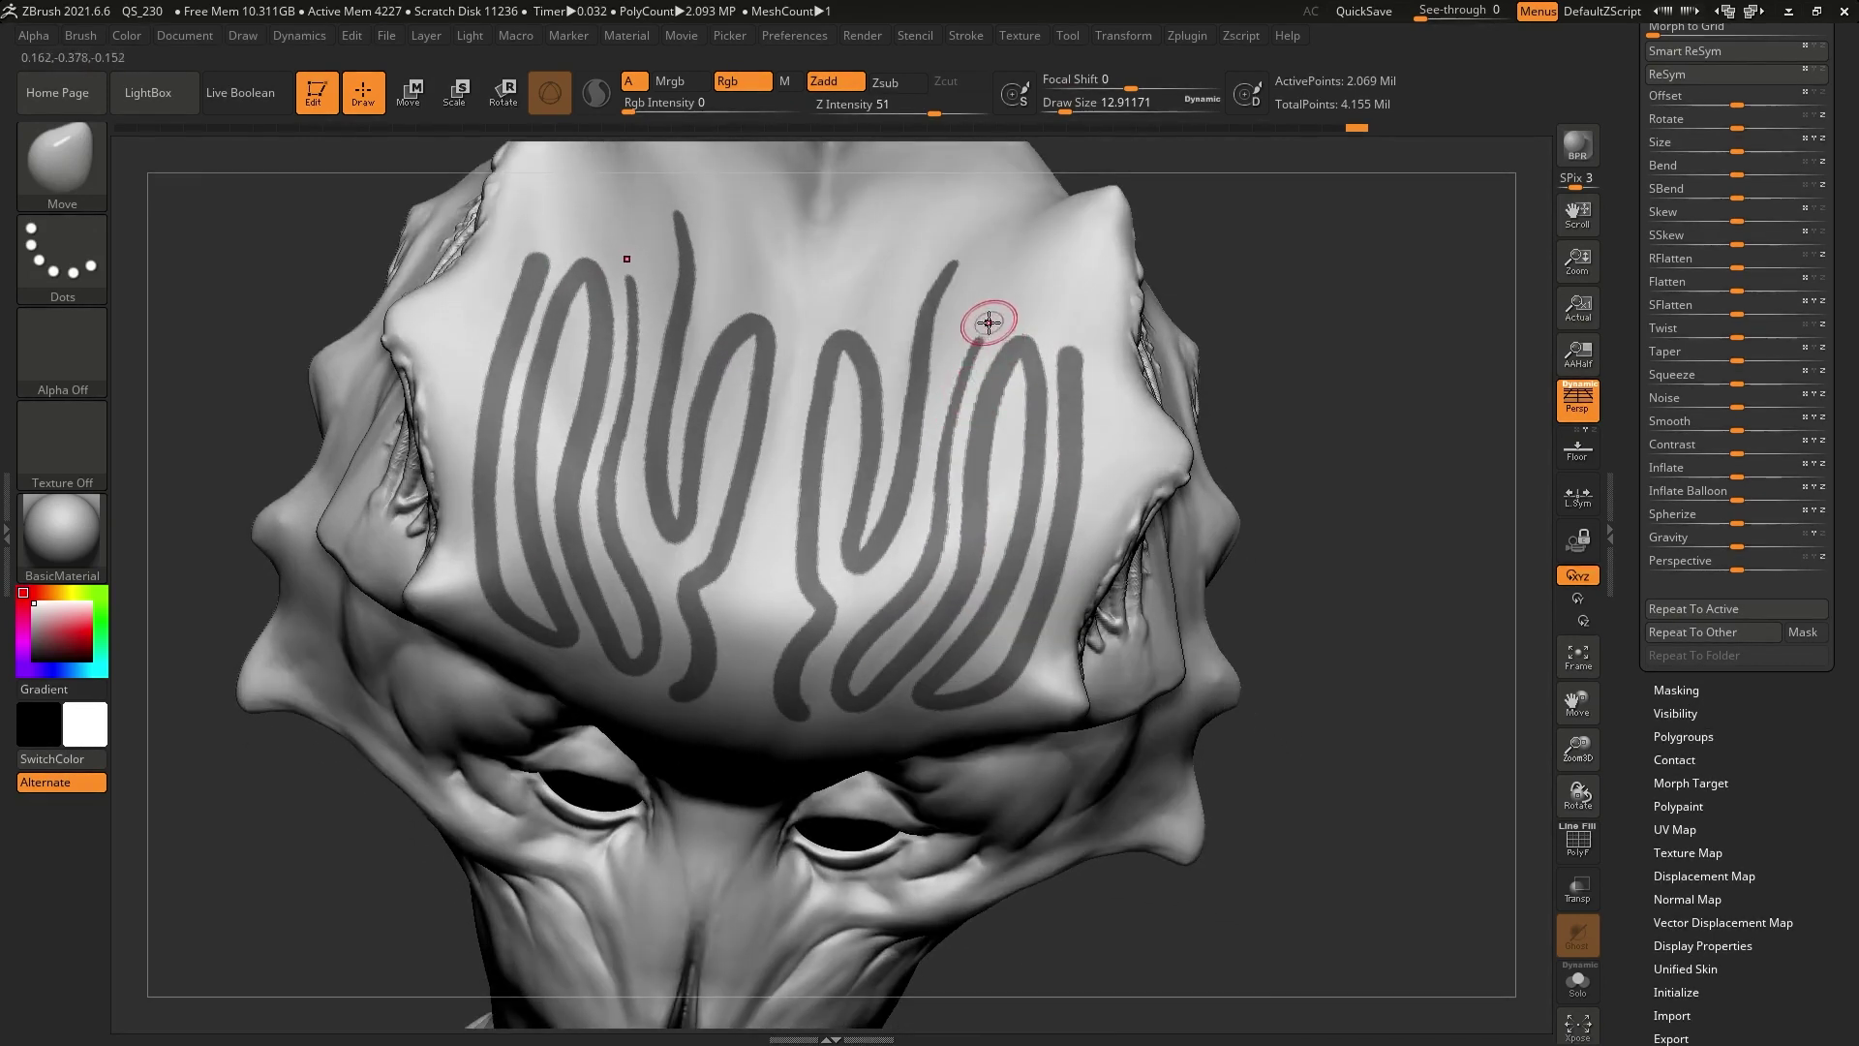
right_click_drag(929, 262, 1057, 350)
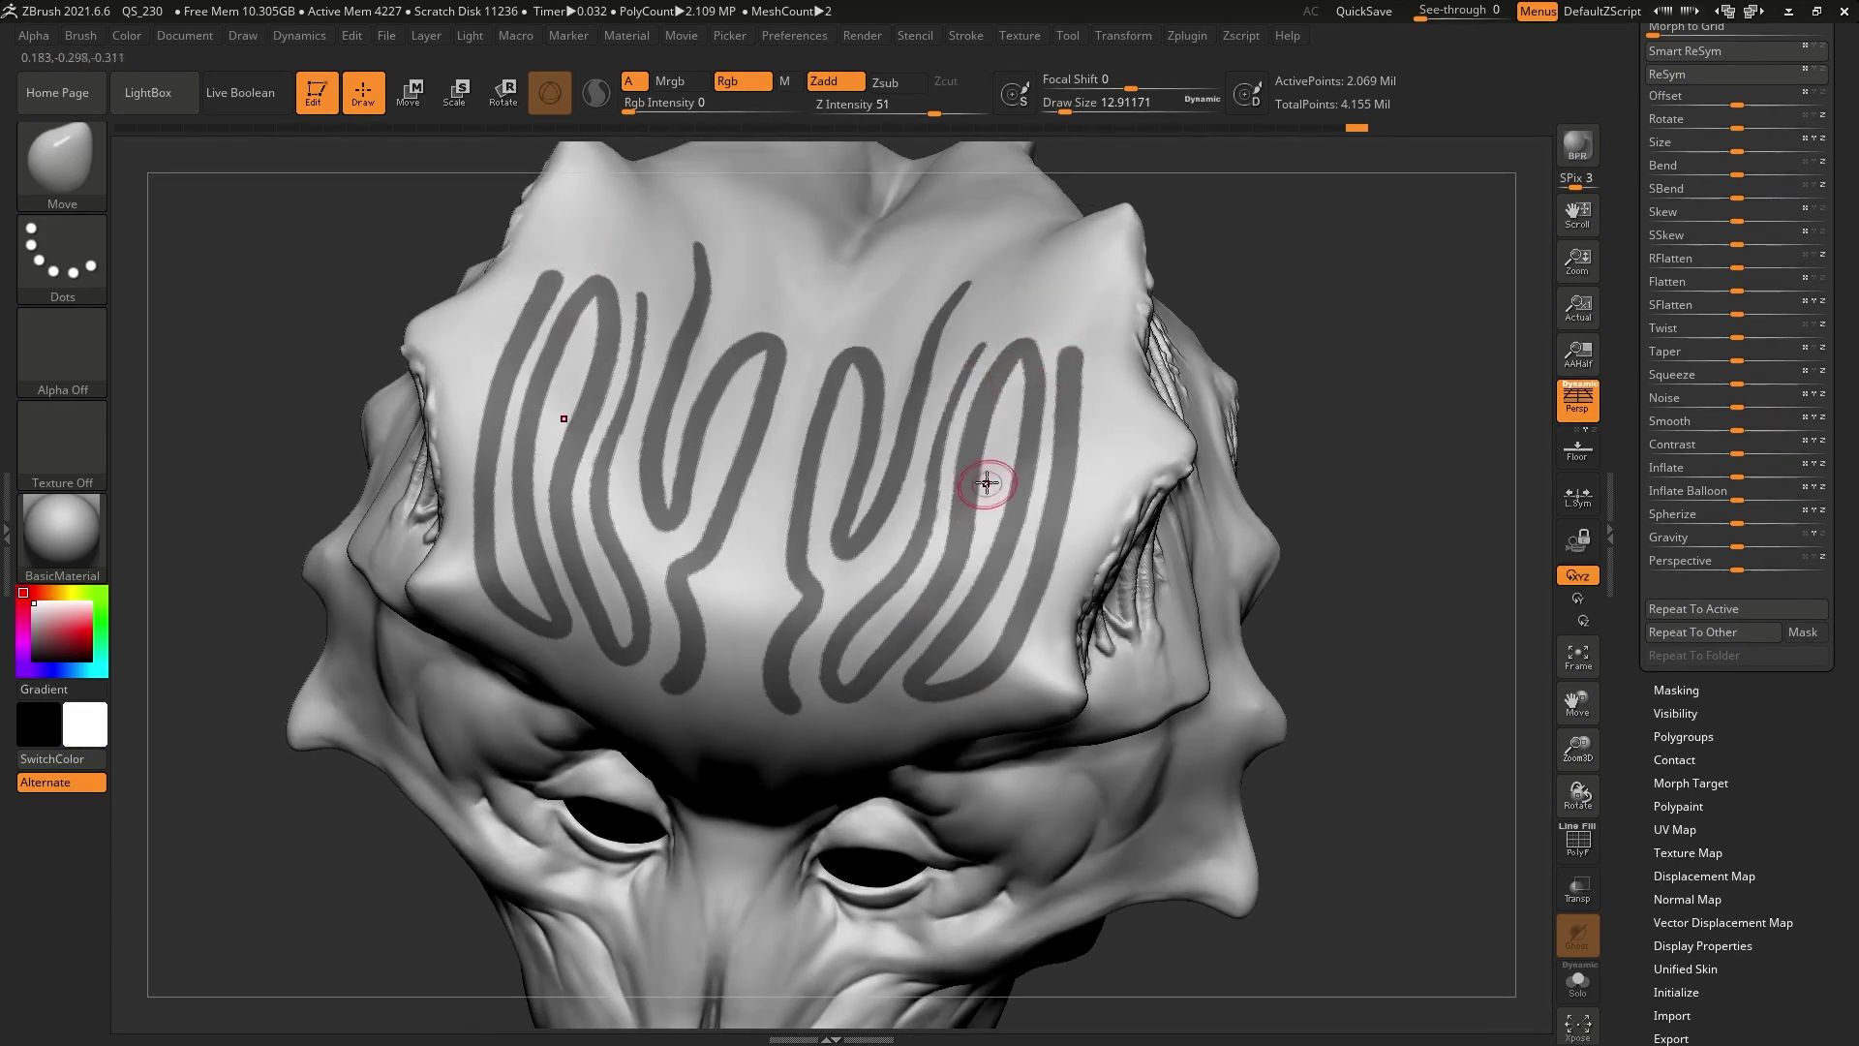
key("ctrl")
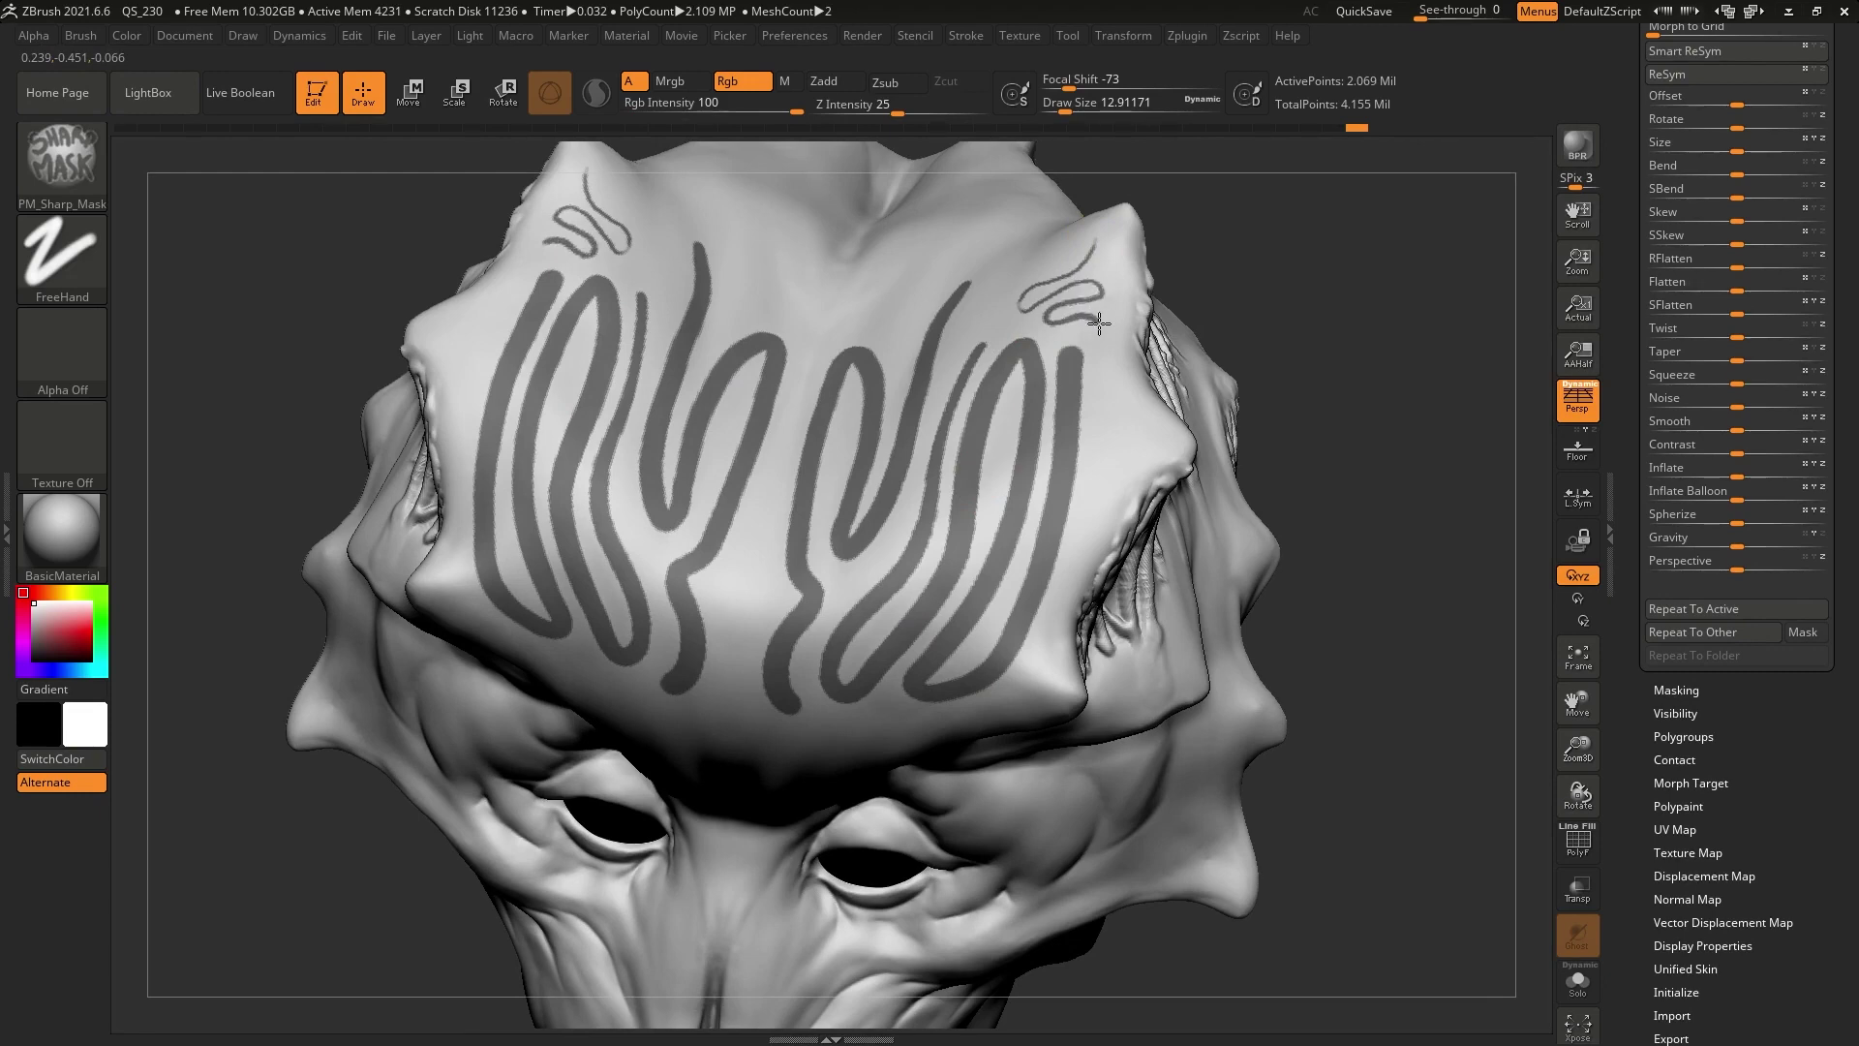
left_click_drag(1110, 358, 1093, 559, "ctrl")
right_click_drag(1126, 337, 1115, 481)
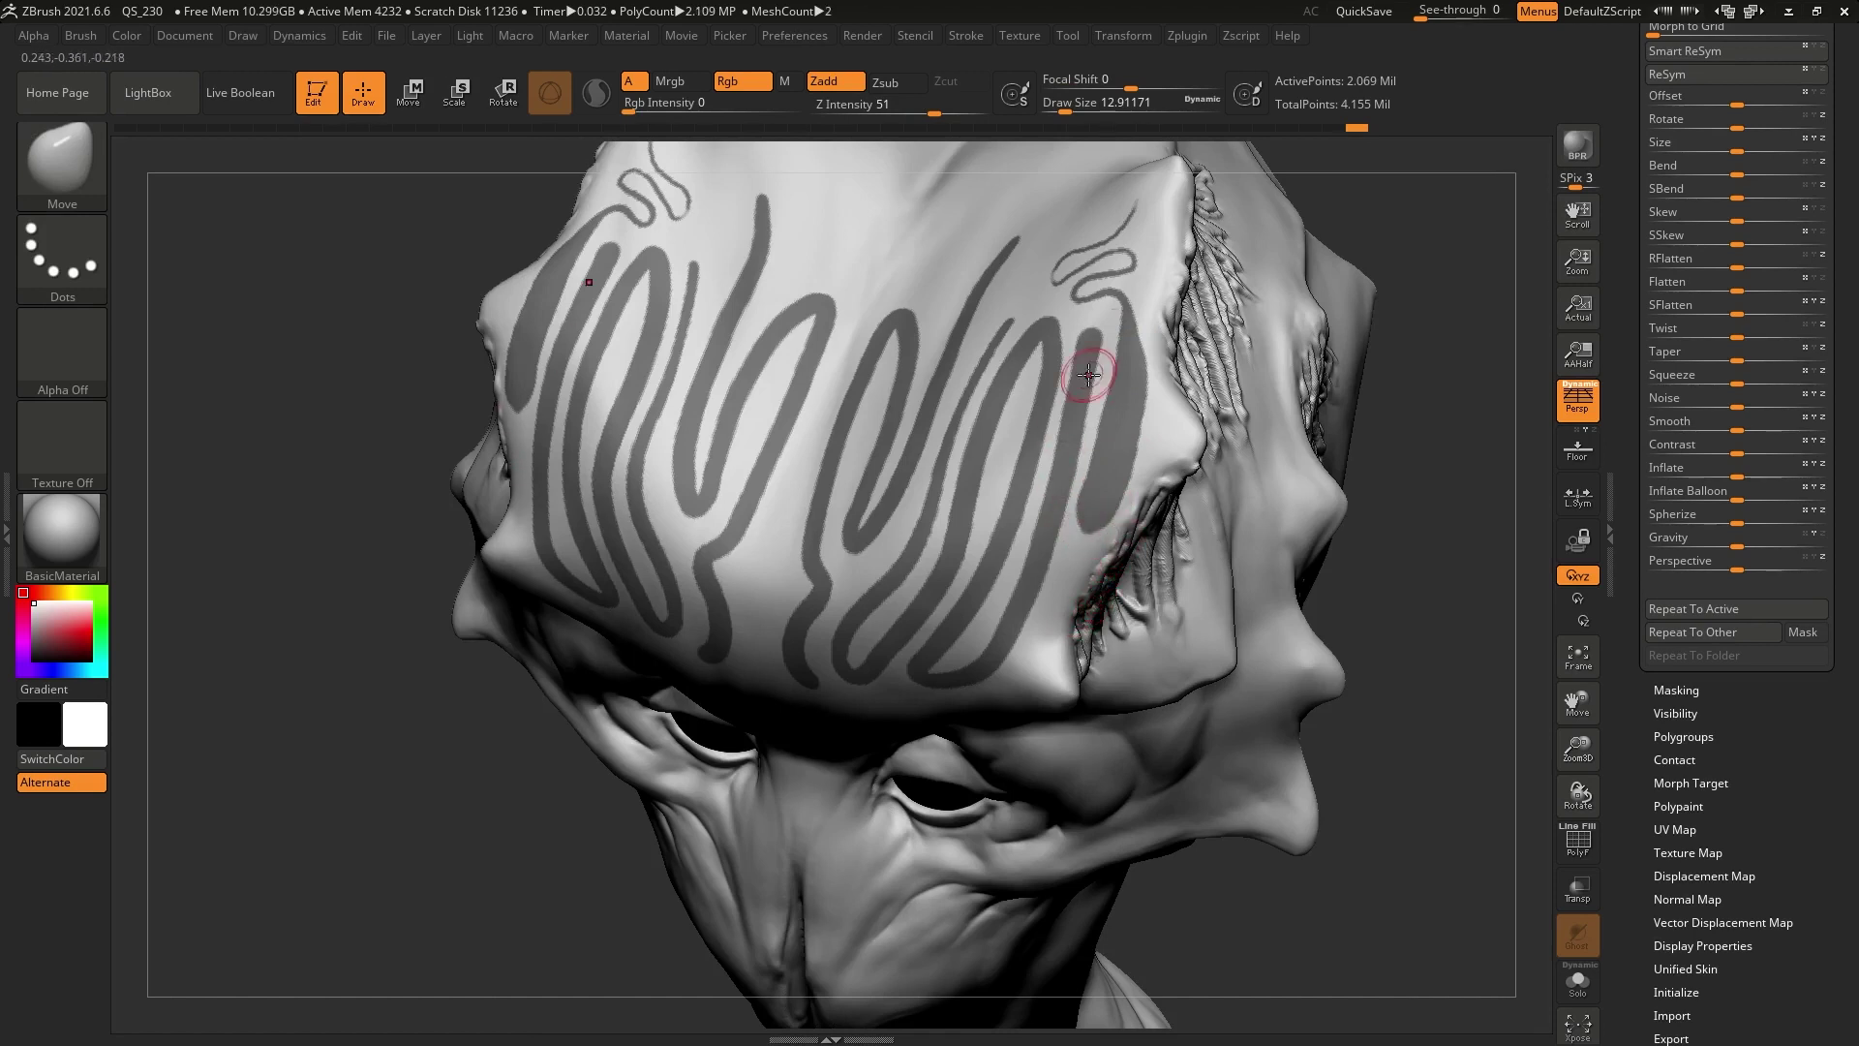
Invert the mask and inflate the unmasked pattern into raised ridges
right_click_drag(1071, 282, 1060, 258)
key("ctrl")
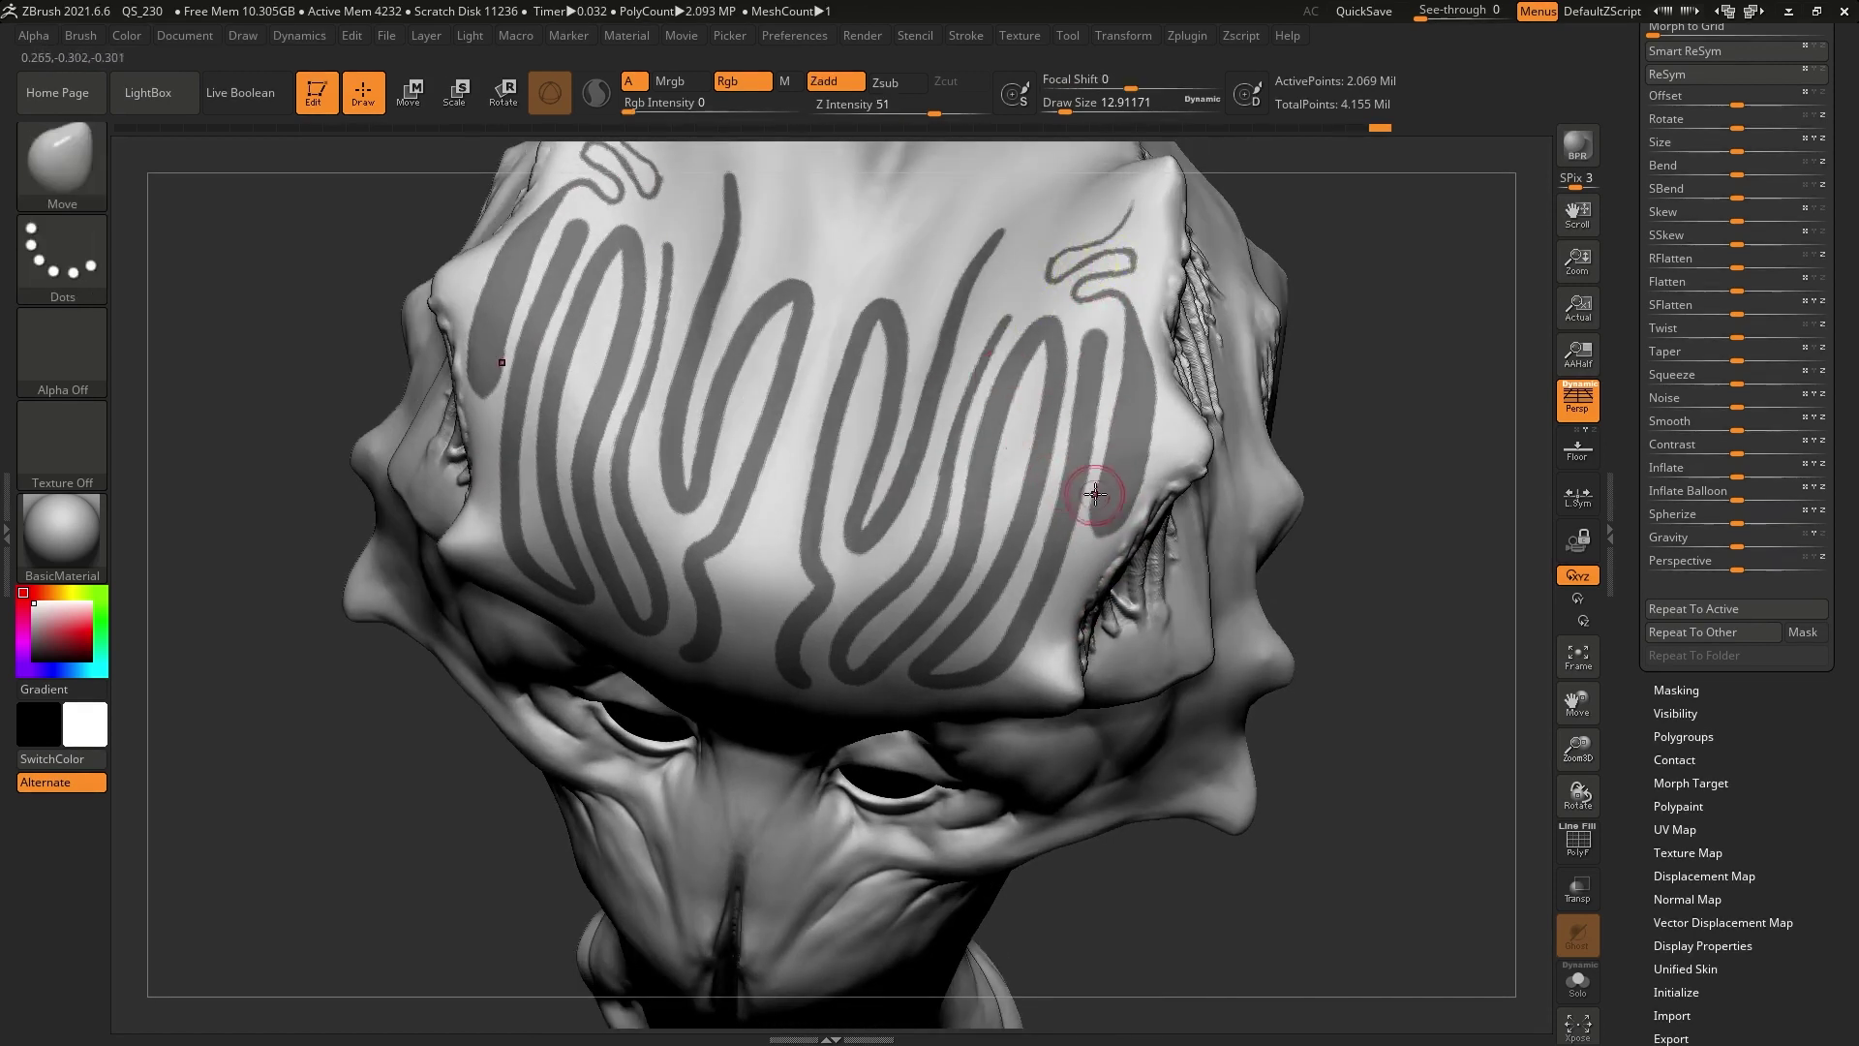
right_click_drag(1002, 498, 1012, 432)
key("ctrl")
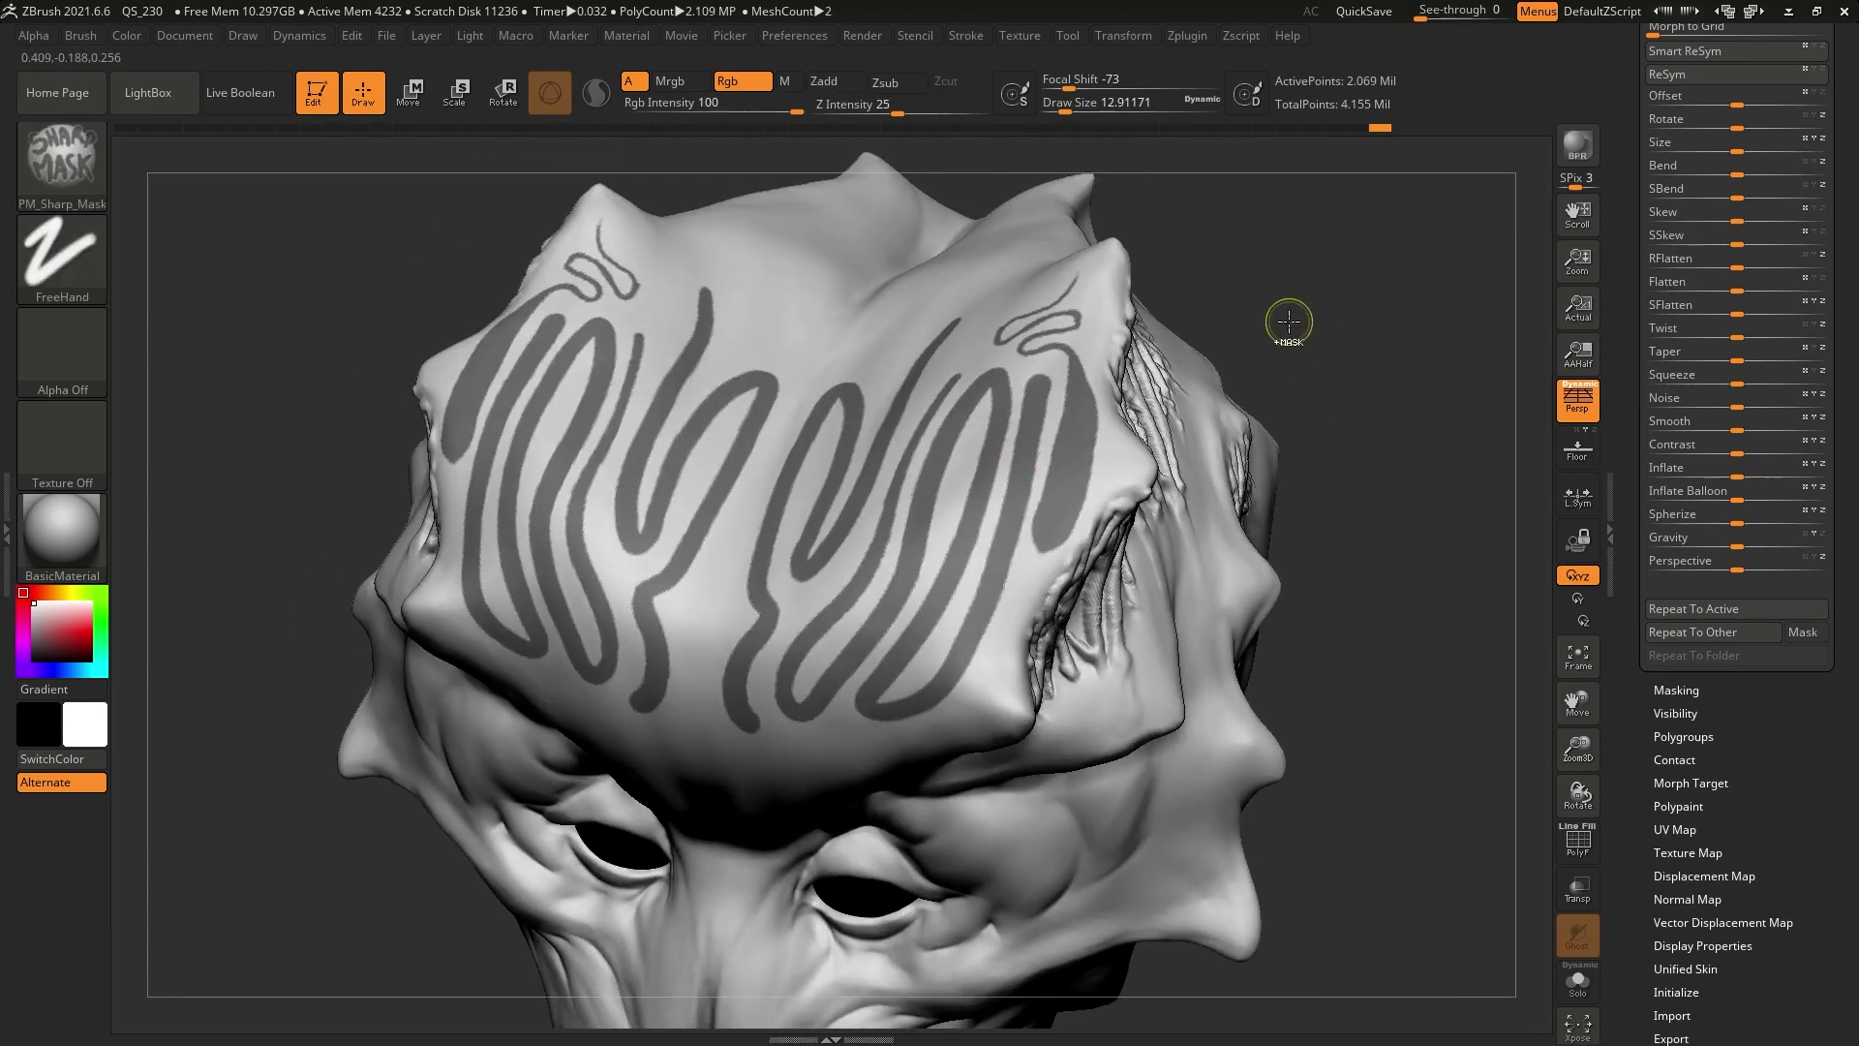
left_click(1287, 527, "ctrl")
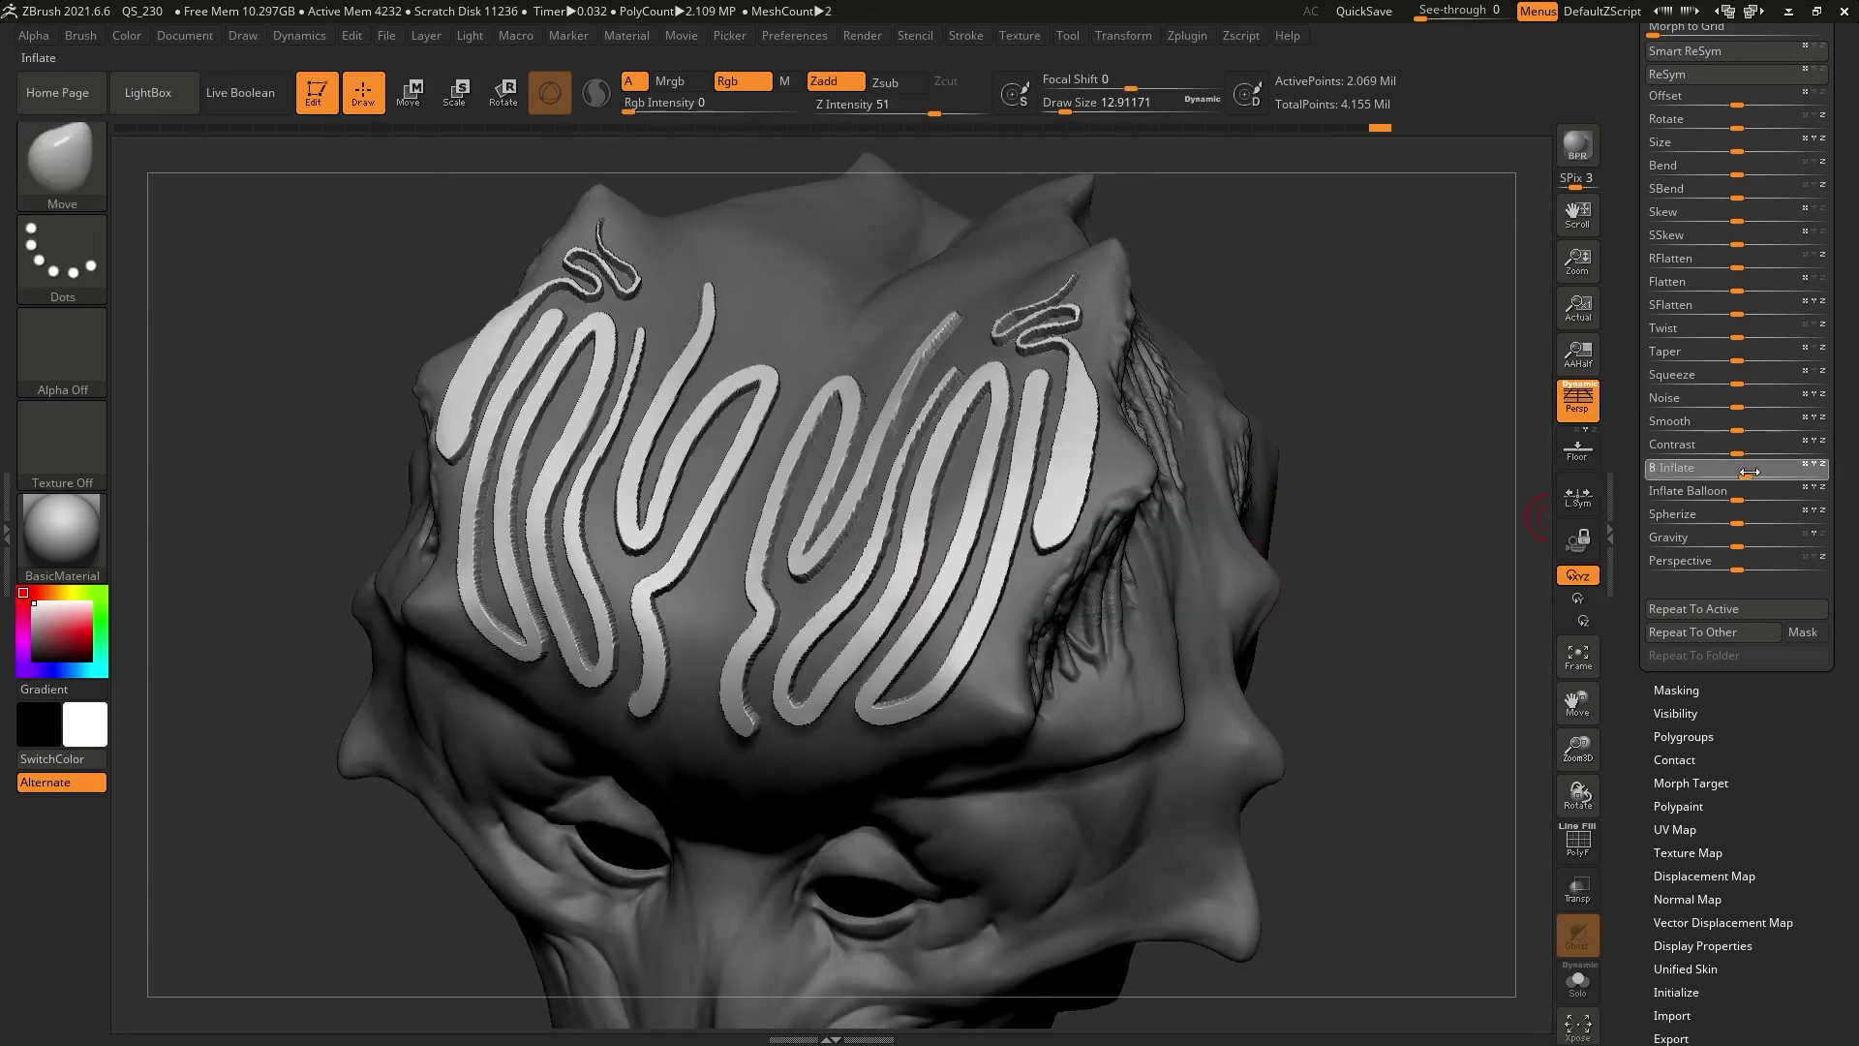
left_click_drag(1751, 475, 1786, 473)
Clear the mask and orbit the head back to a frontal view
left_click_drag(1350, 469, 1269, 512, "ctrl")
mouse_move(1267, 512)
right_mouse_down()
mouse_move(963, 415)
mouse_move(1010, 354)
right_mouse_up()
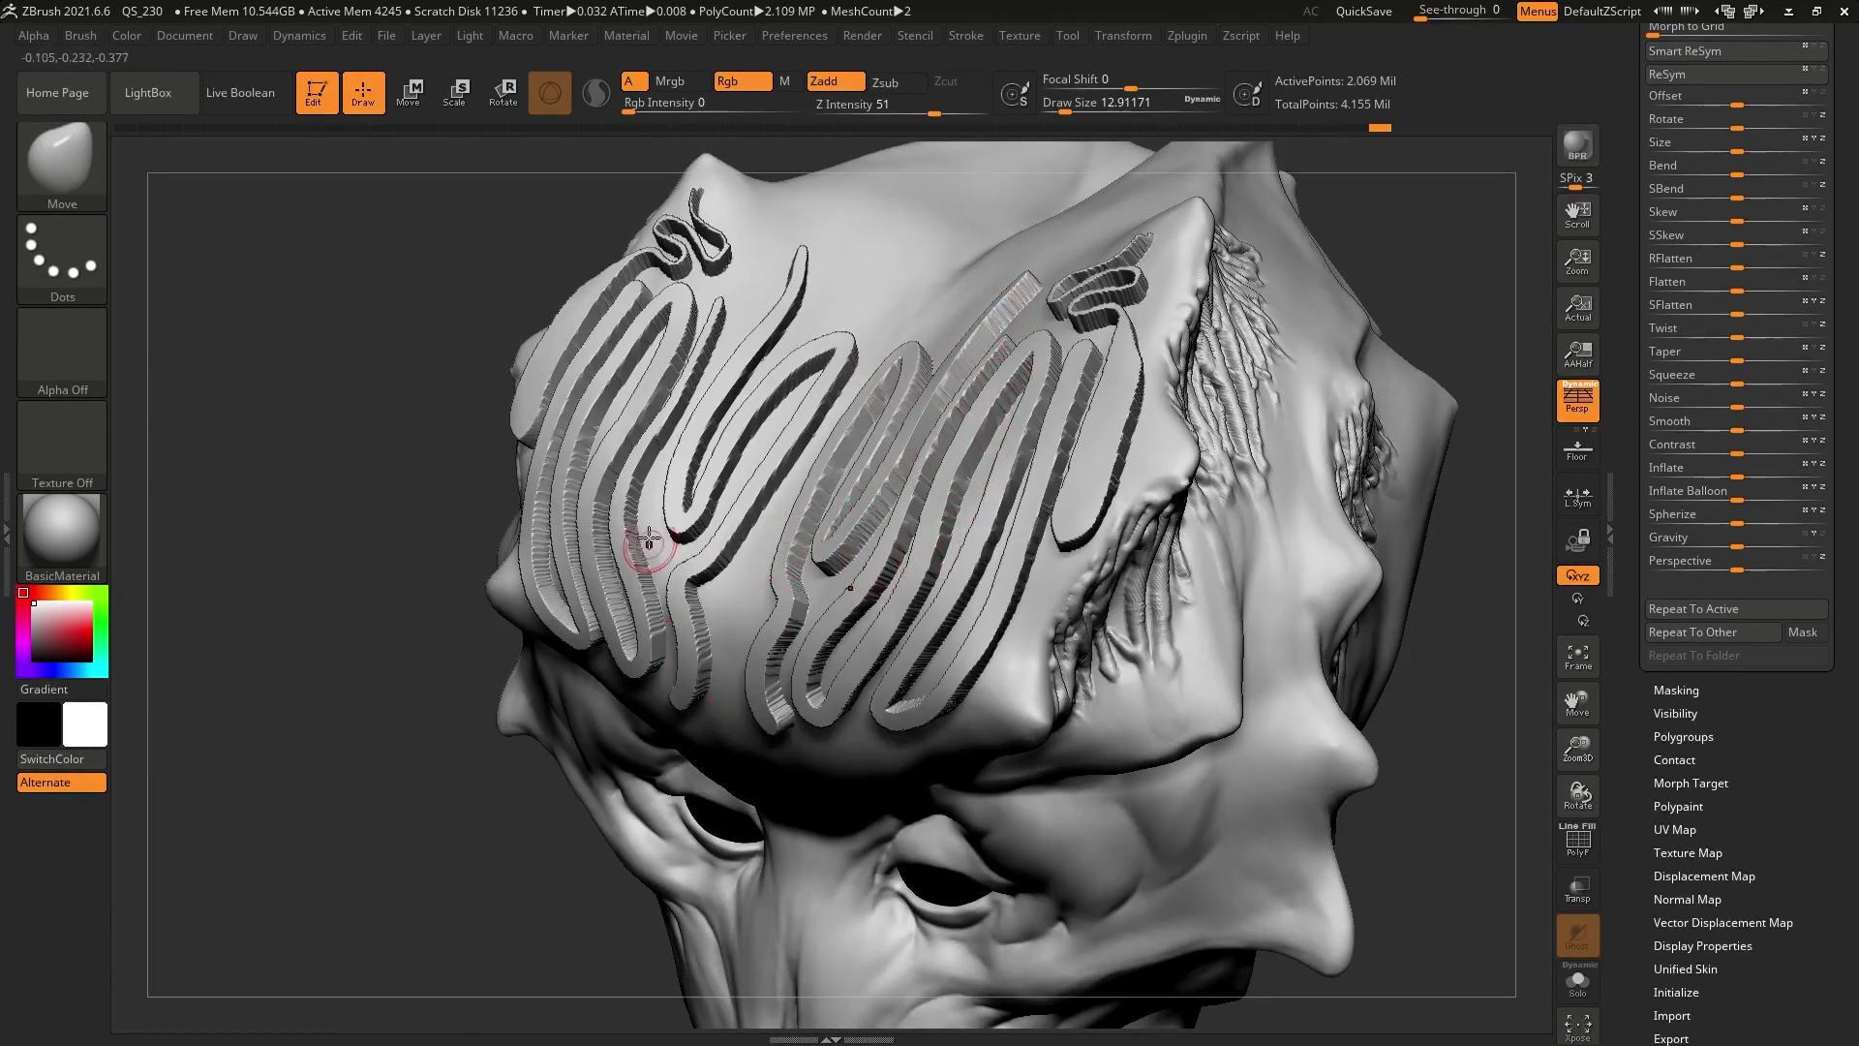
right_click_drag(1177, 387, 1101, 461)
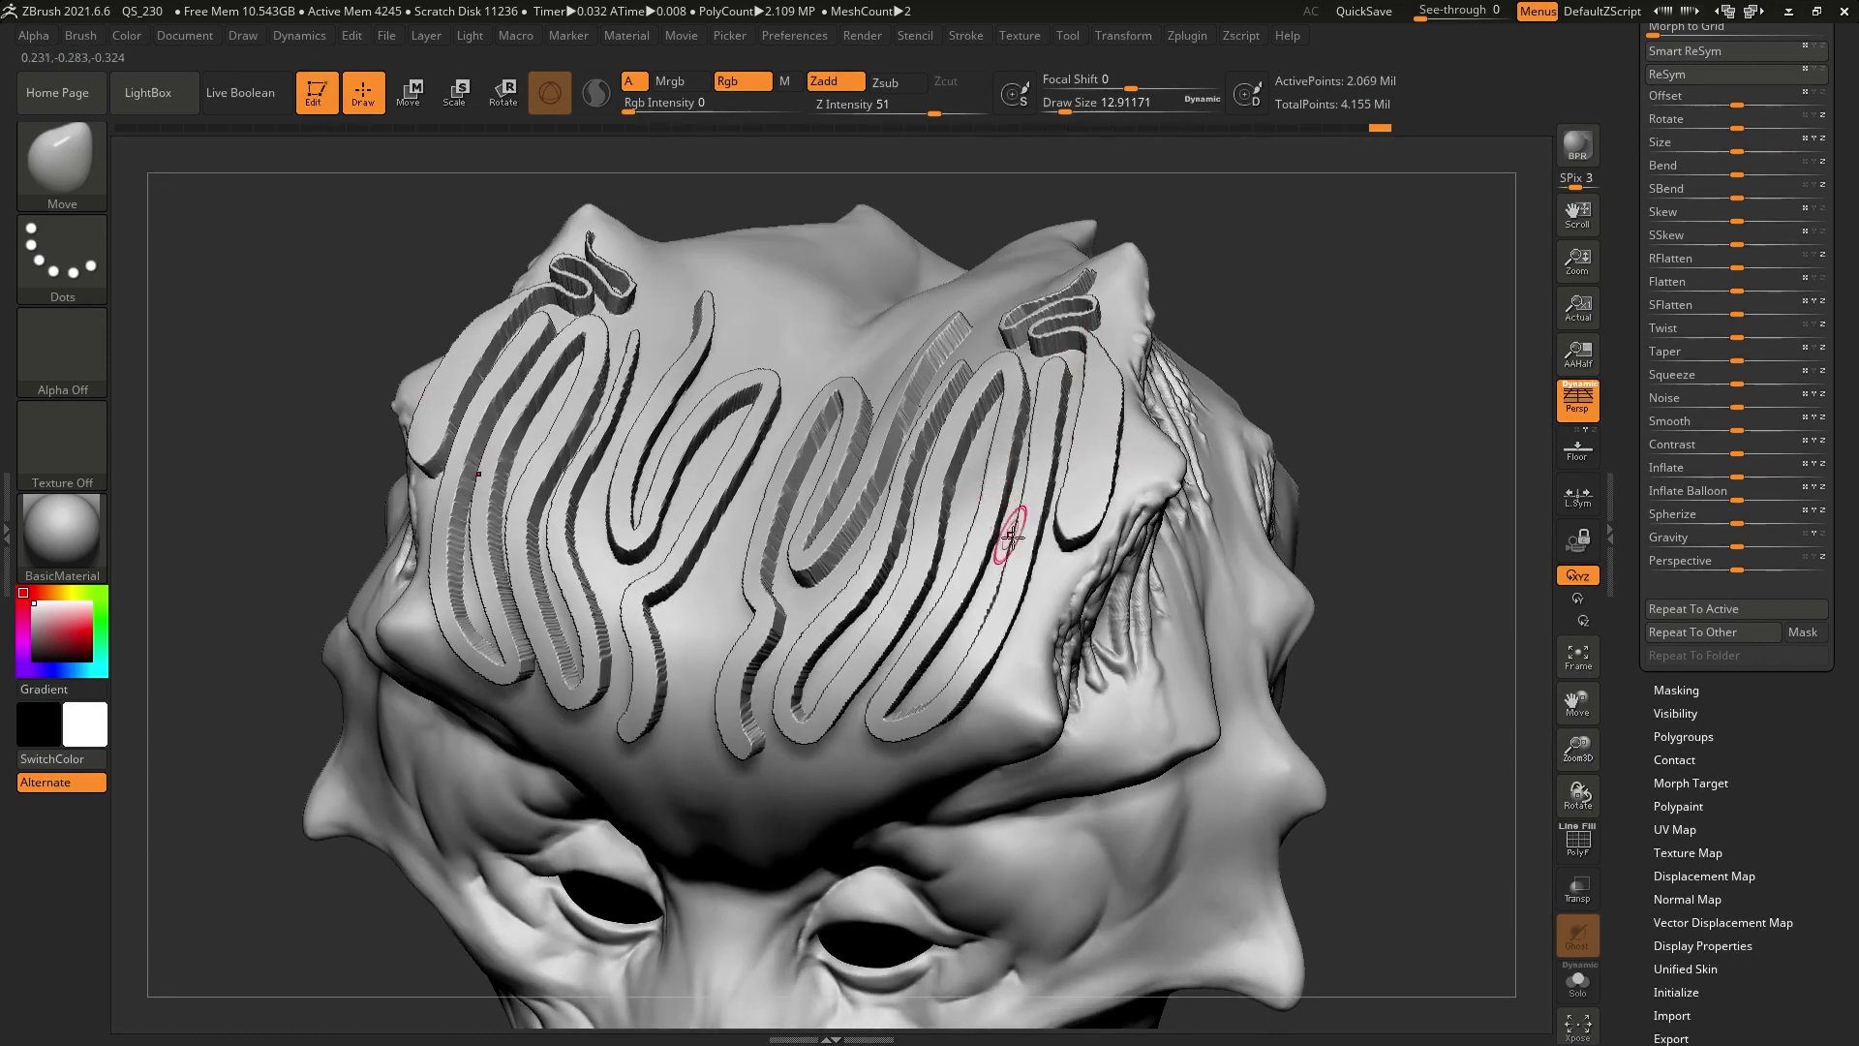
right_click_drag(1103, 550, 1058, 598)
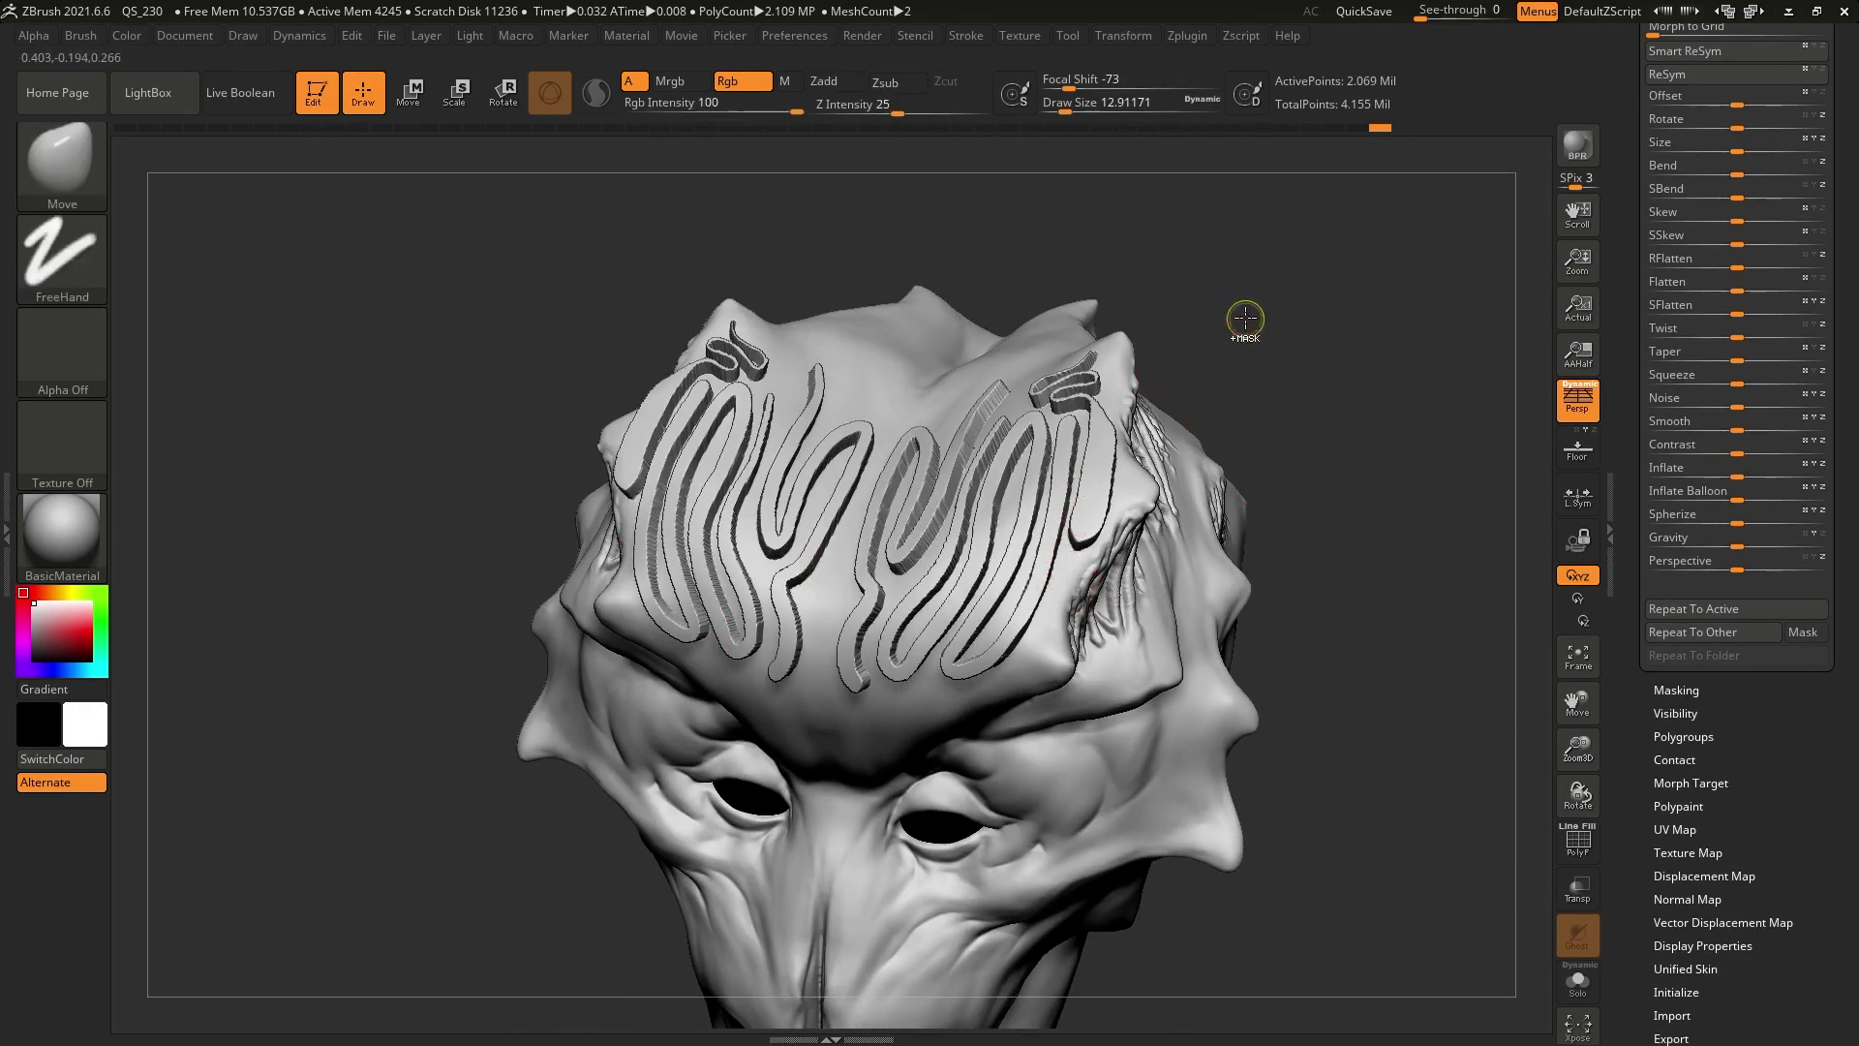
Undo the inflated squiggles, clear their mask, and pick MaskPen from Quick Pick
key("ctrl+z")
key("ctrl+z")
key("ctrl+z")
mouse_move(1238, 291)
left_mouse_down("ctrl")
mouse_move(1312, 652)
mouse_move(1300, 561)
left_mouse_up("ctrl")
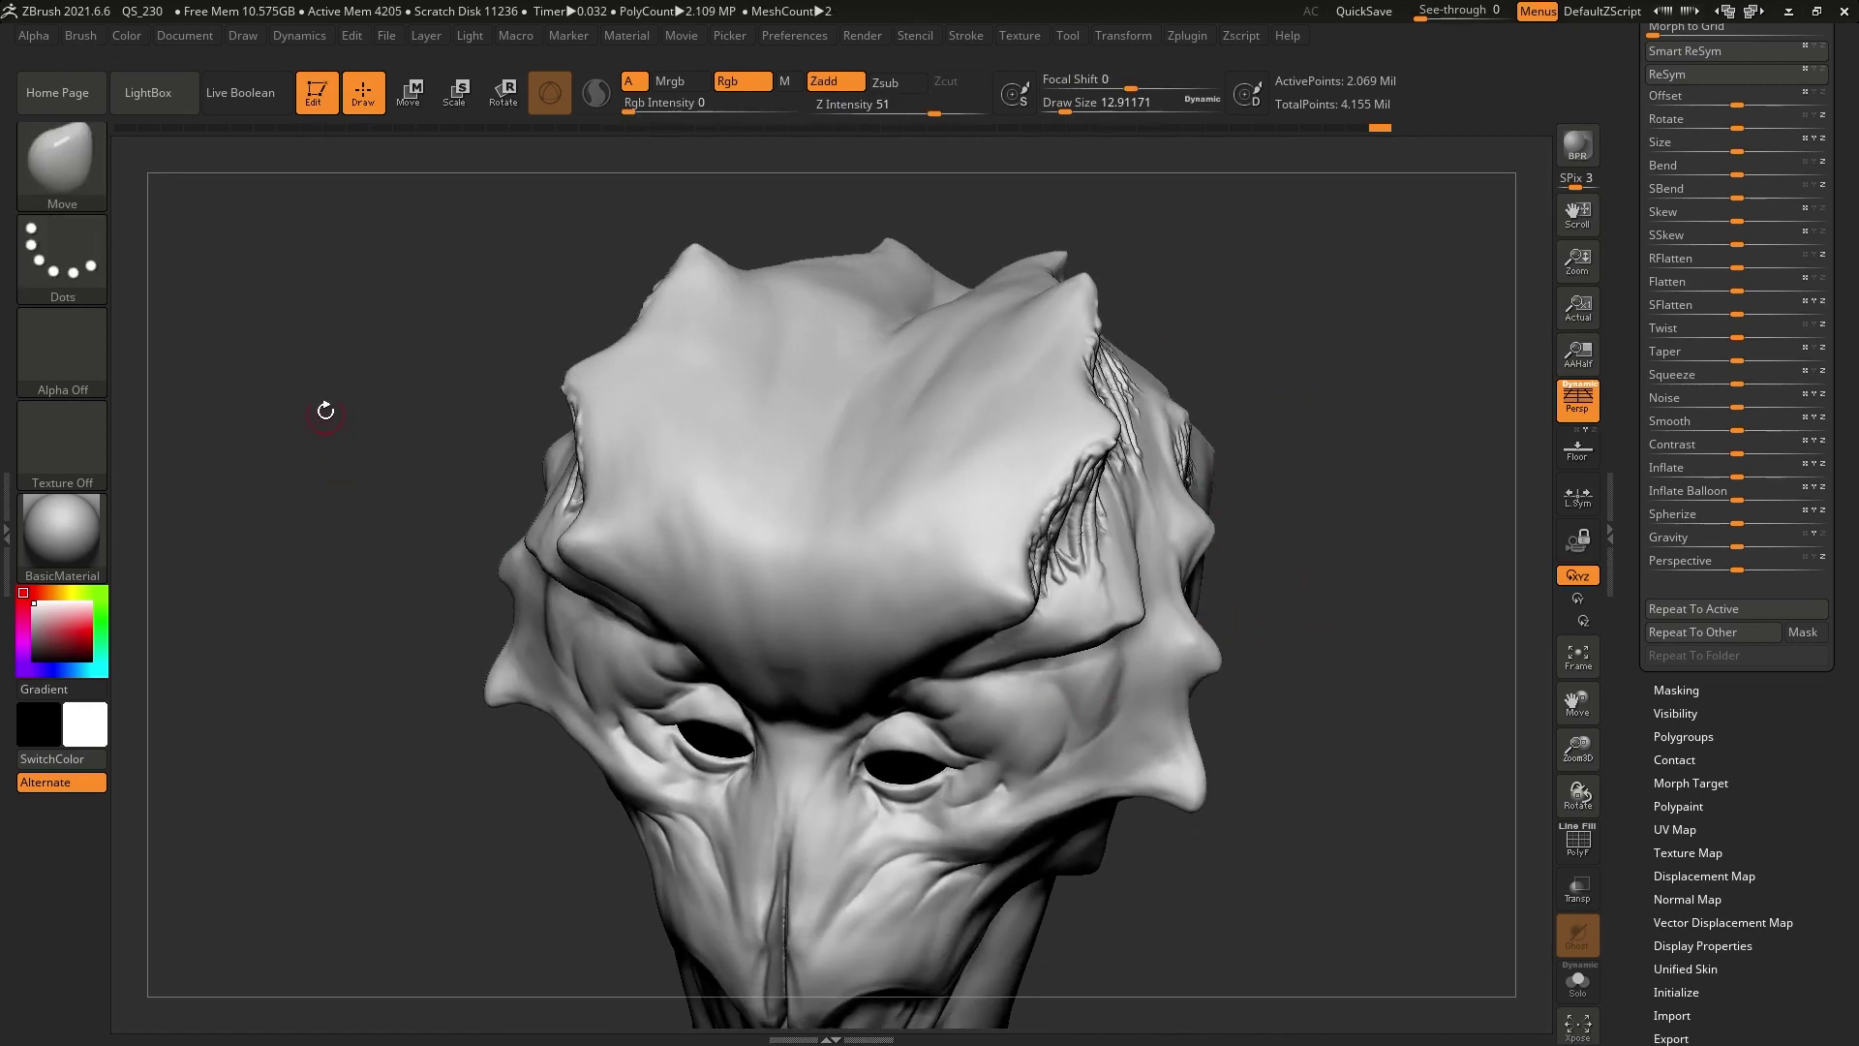
left_click(65, 159, "ctrl")
left_click(263, 182)
Dock the Brush palette in the left tray and make MaskPen active
left_click(7, 482)
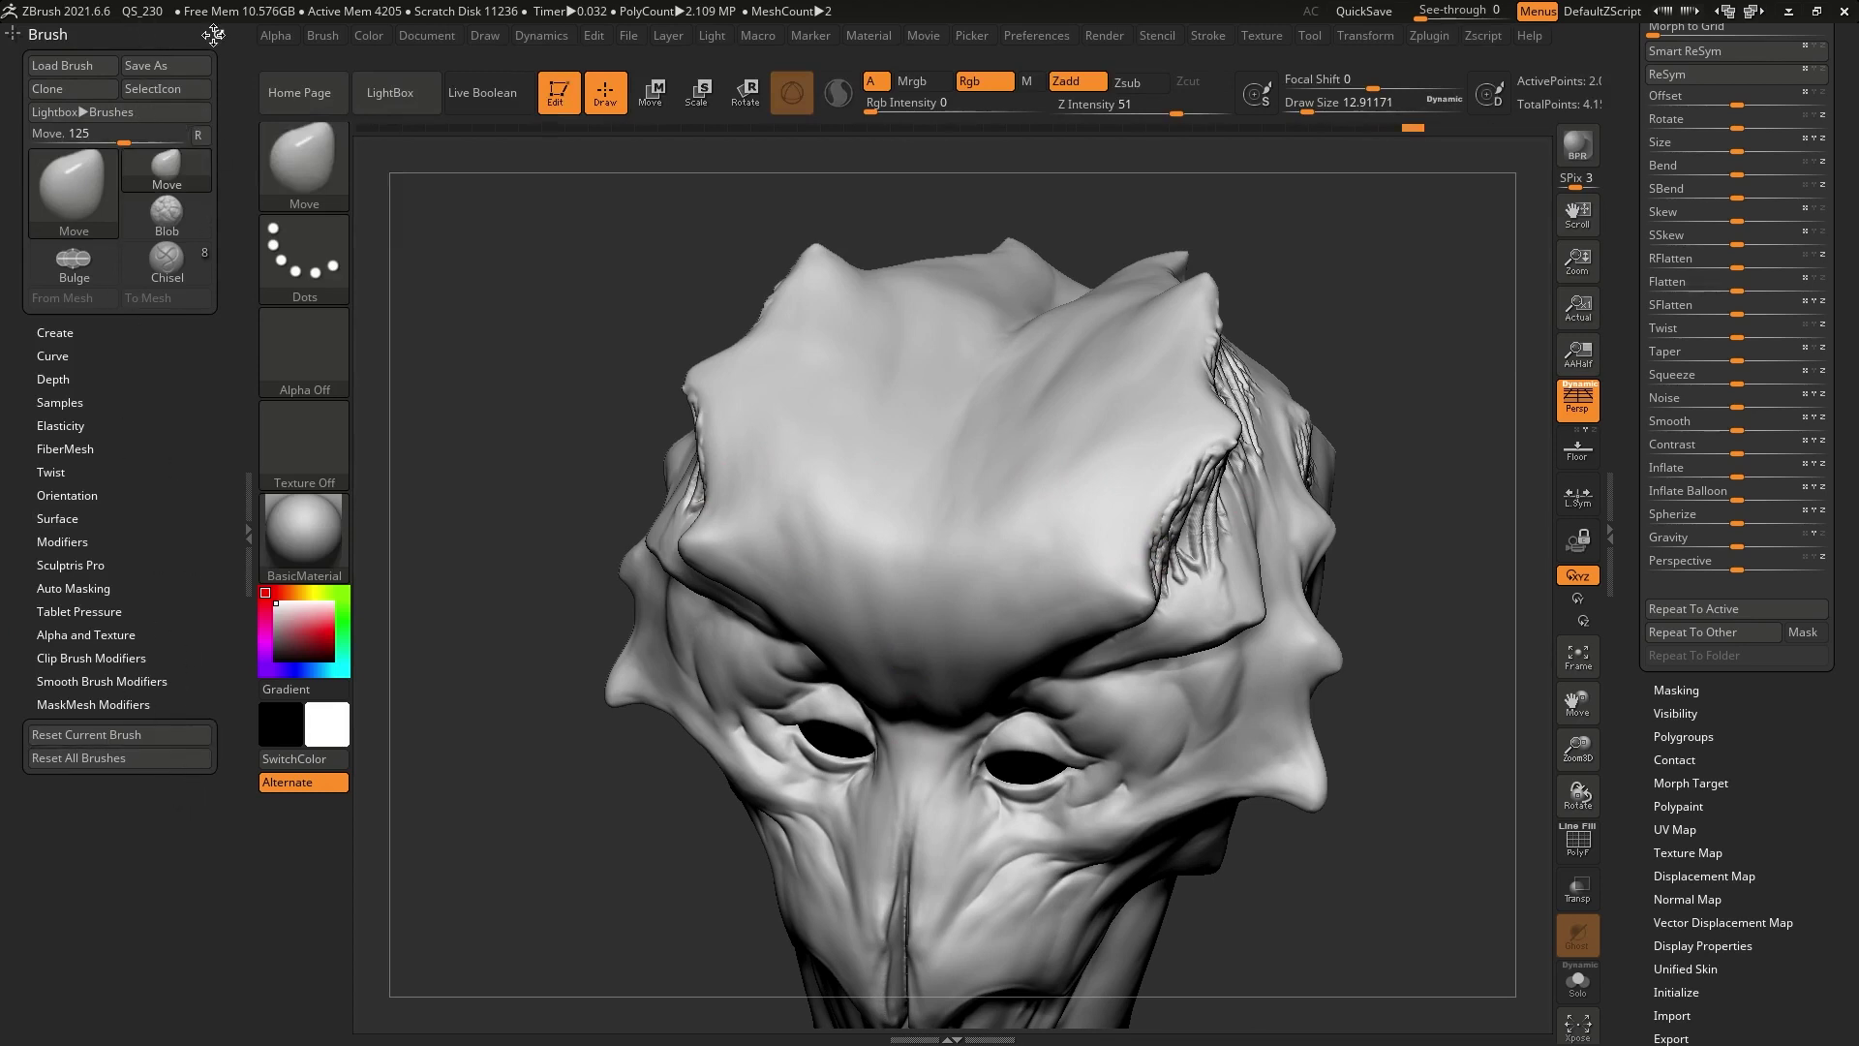
left_click(233, 39)
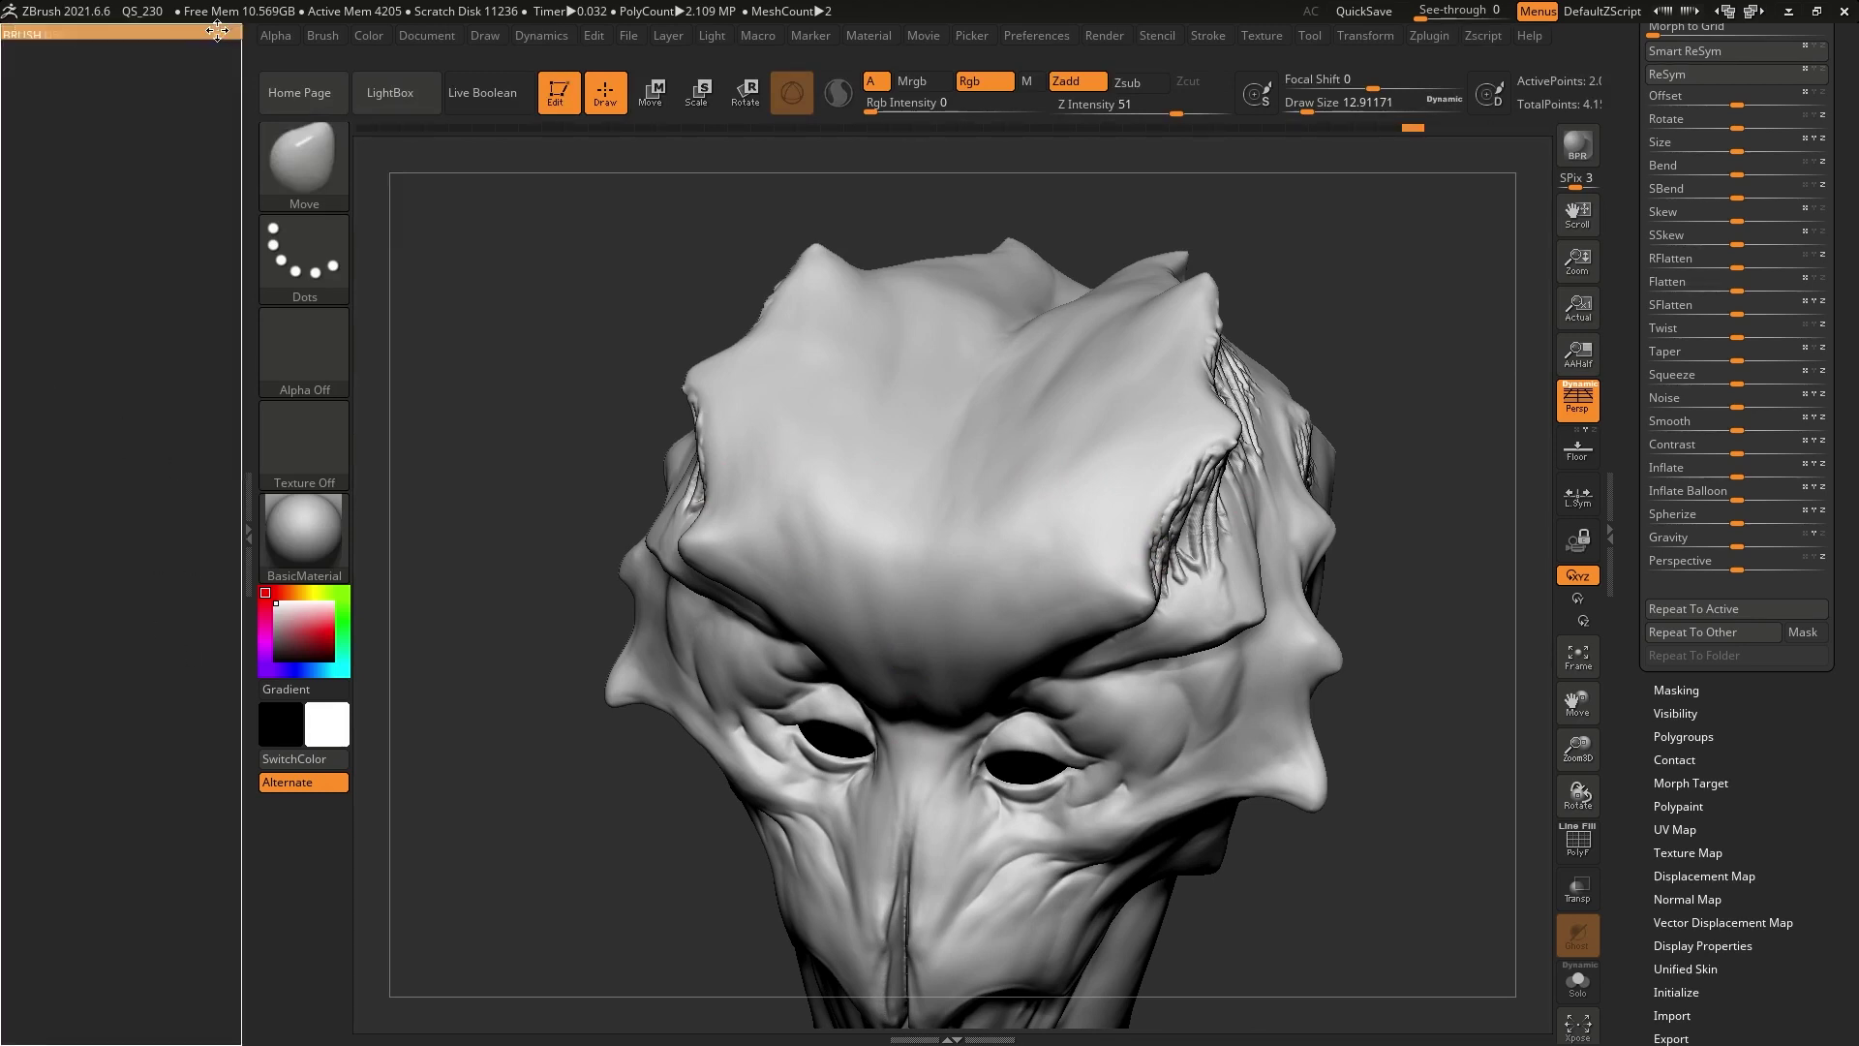
left_click(315, 39)
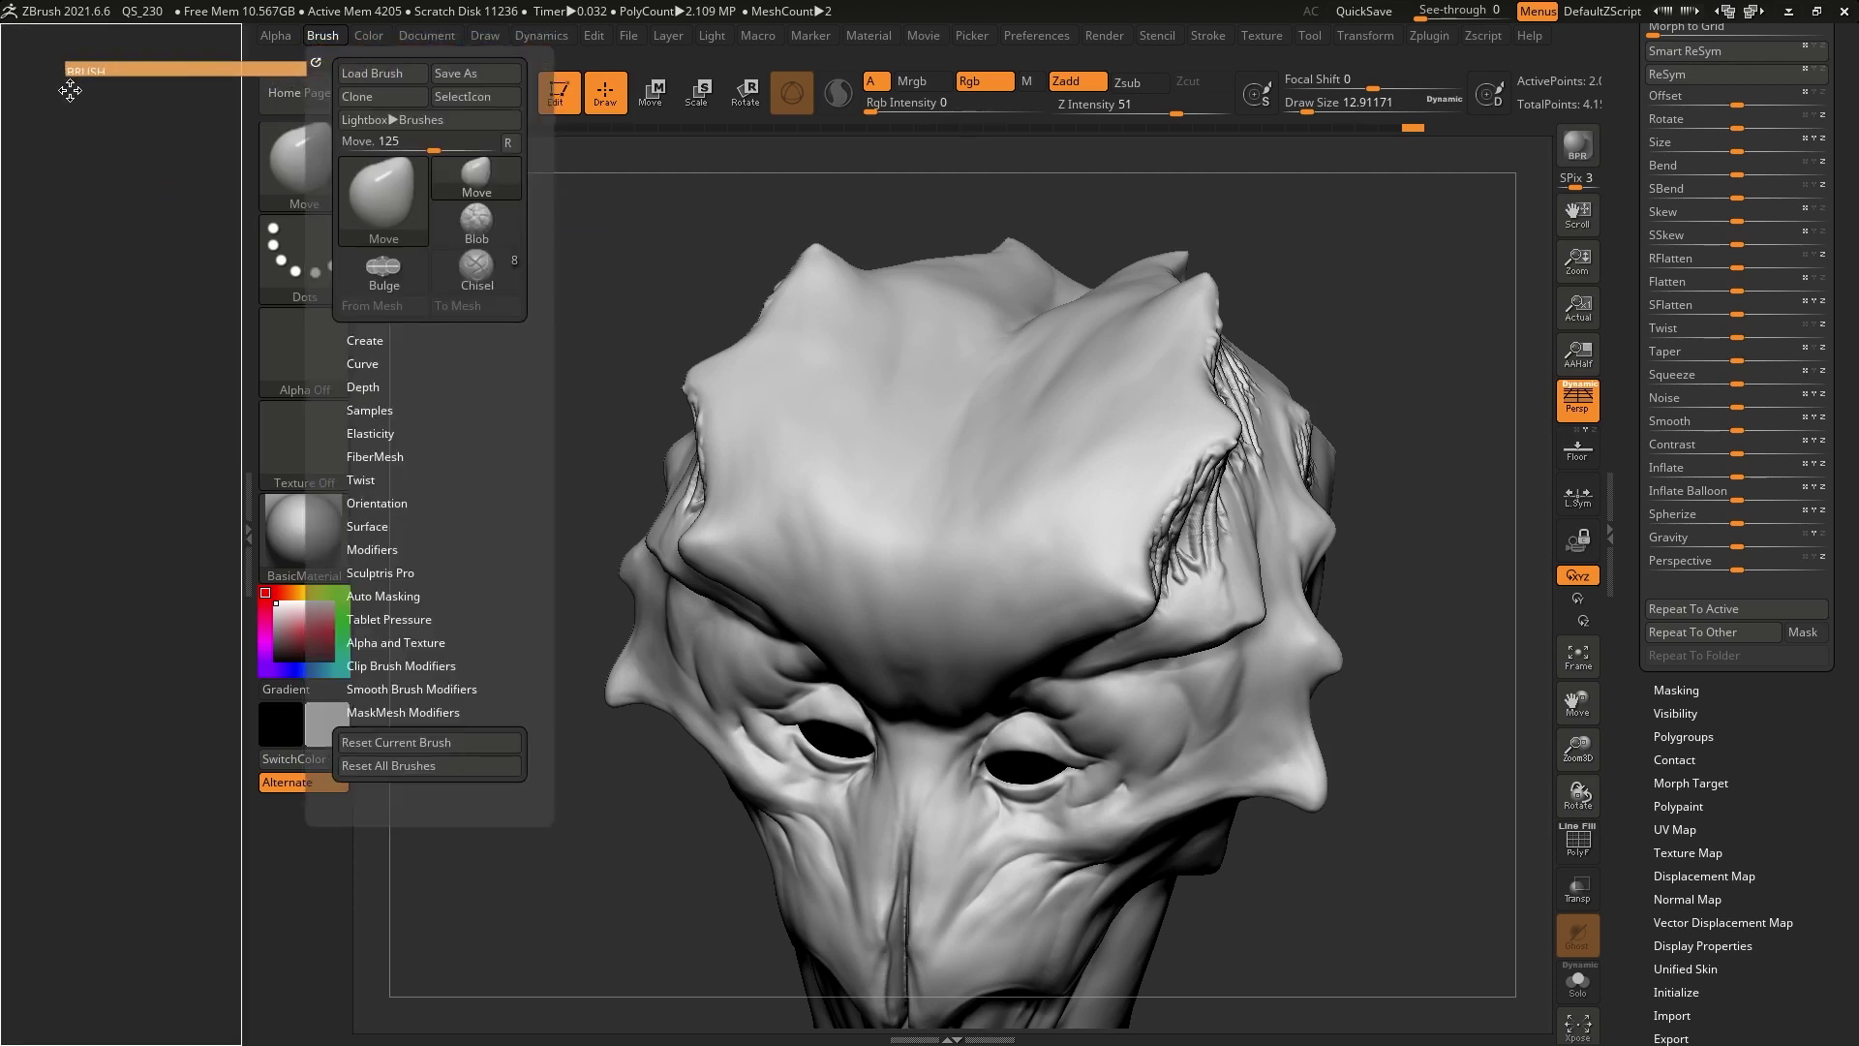
left_click_drag(316, 62, 117, 72)
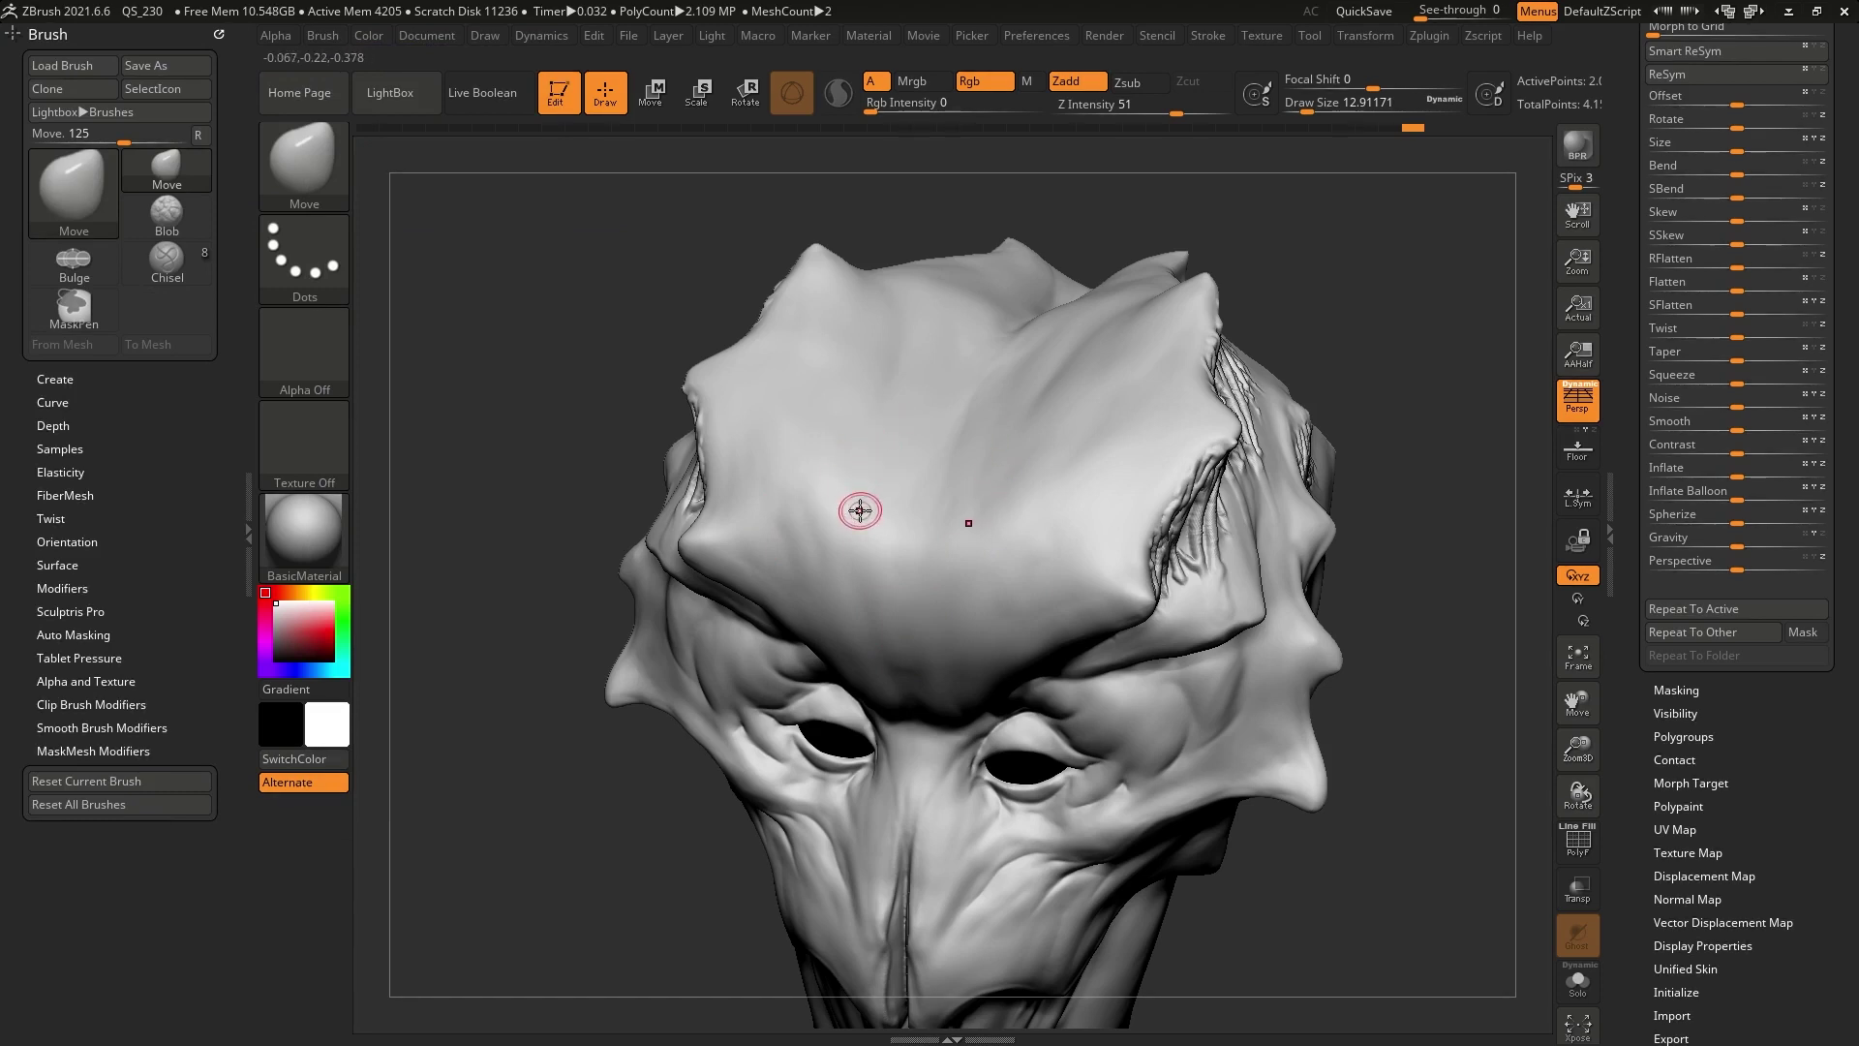
key("ctrl")
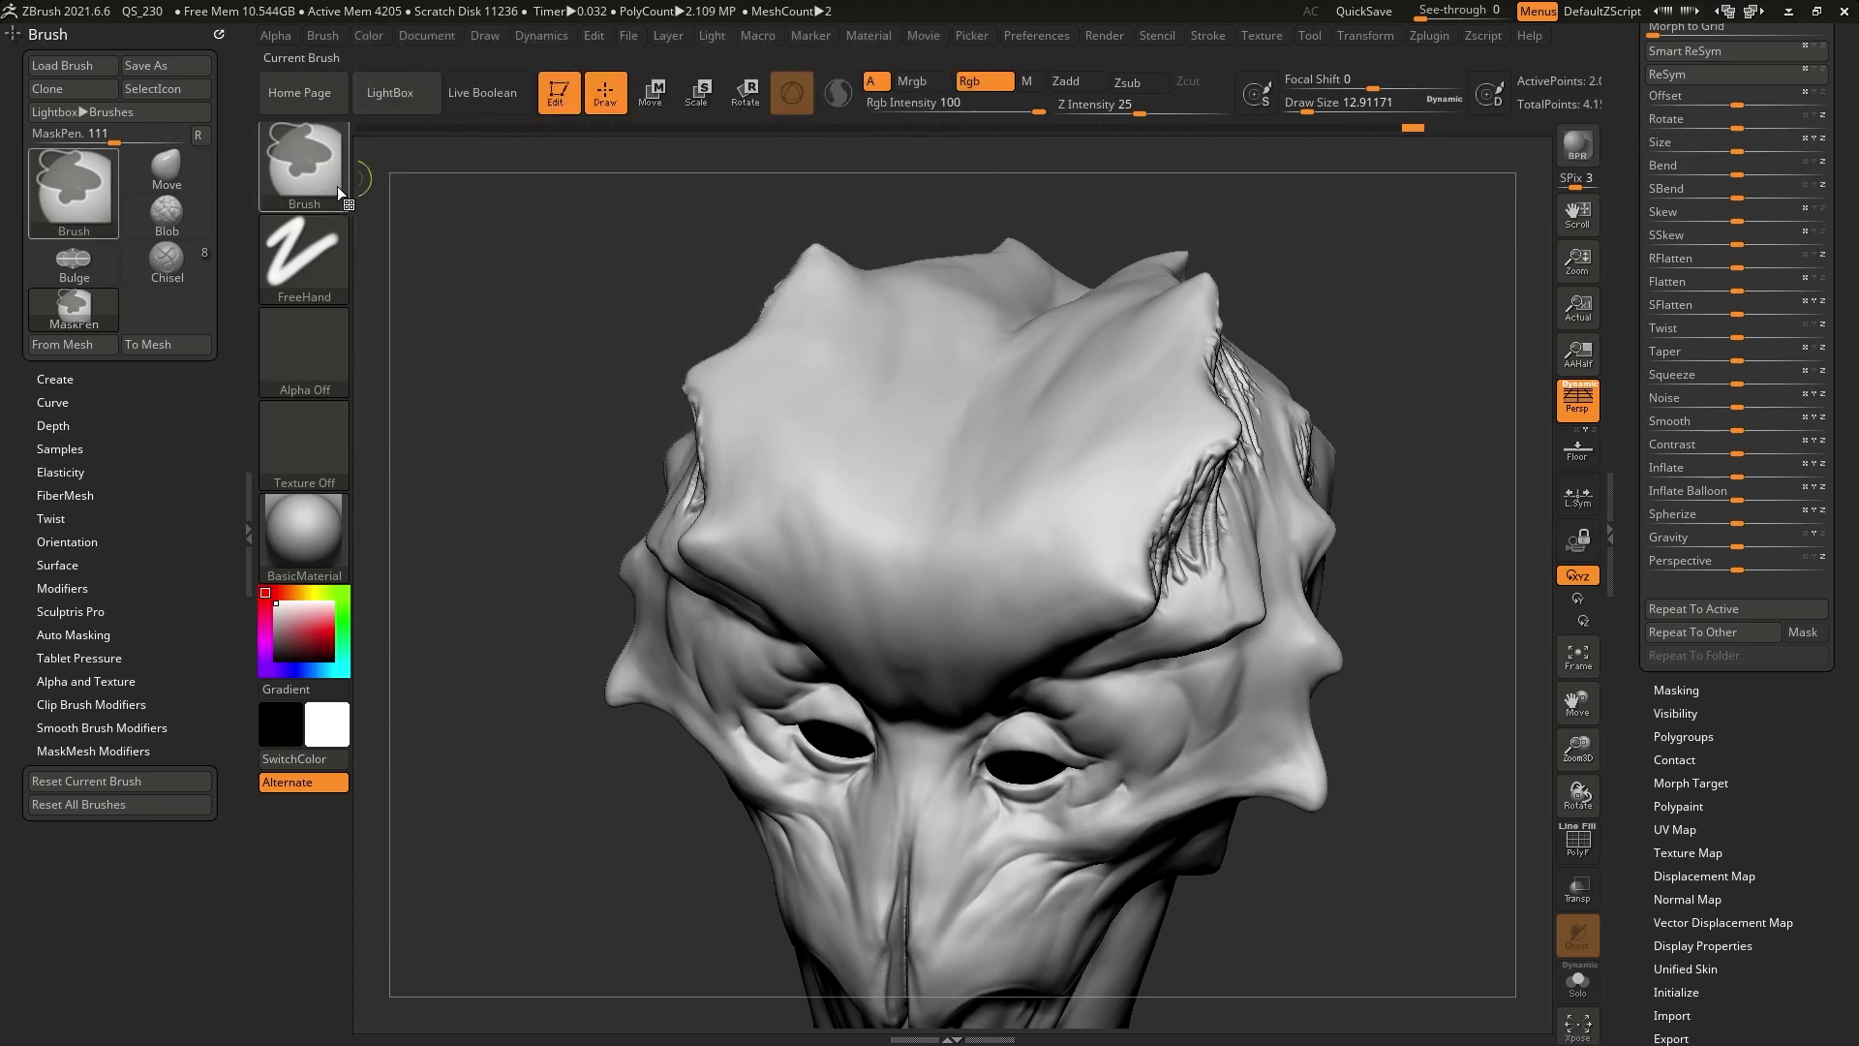
Clone MaskPen and check its Z Intensity and Rgb Intensity values
left_click(66, 89)
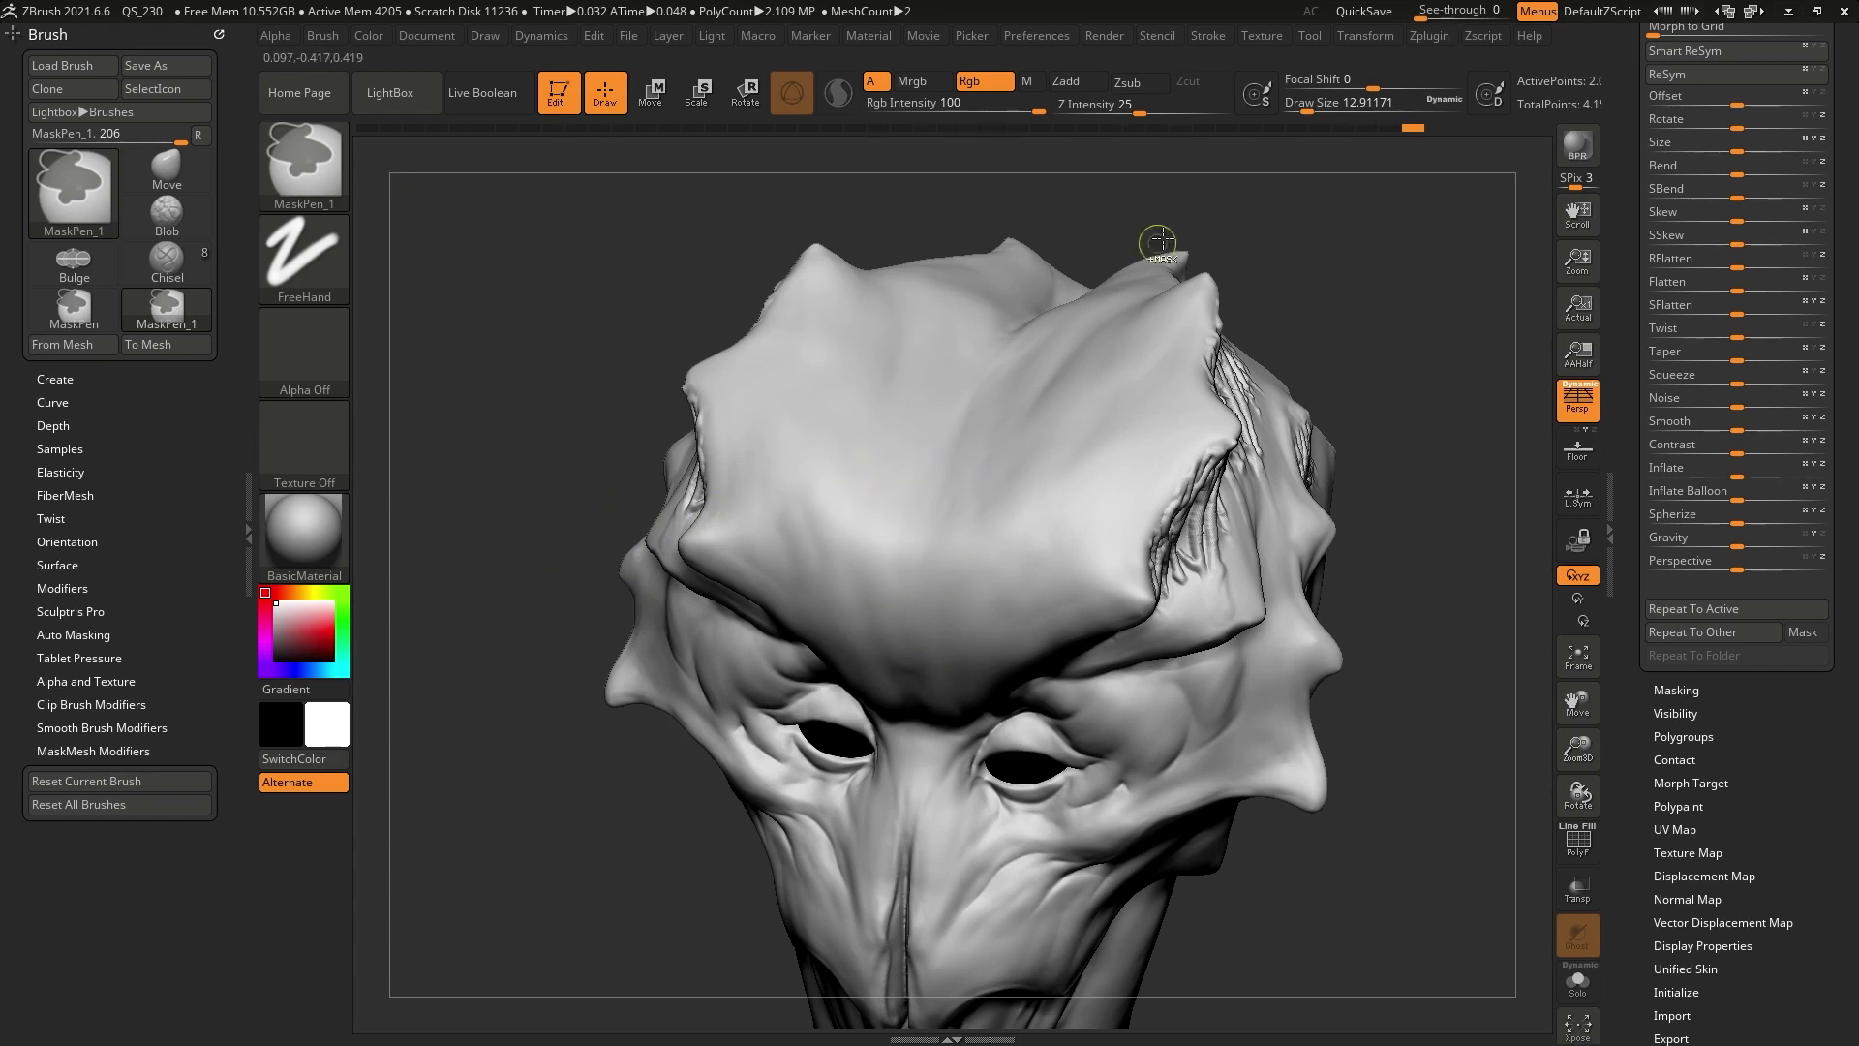
left_click(1058, 116)
key("ctrl")
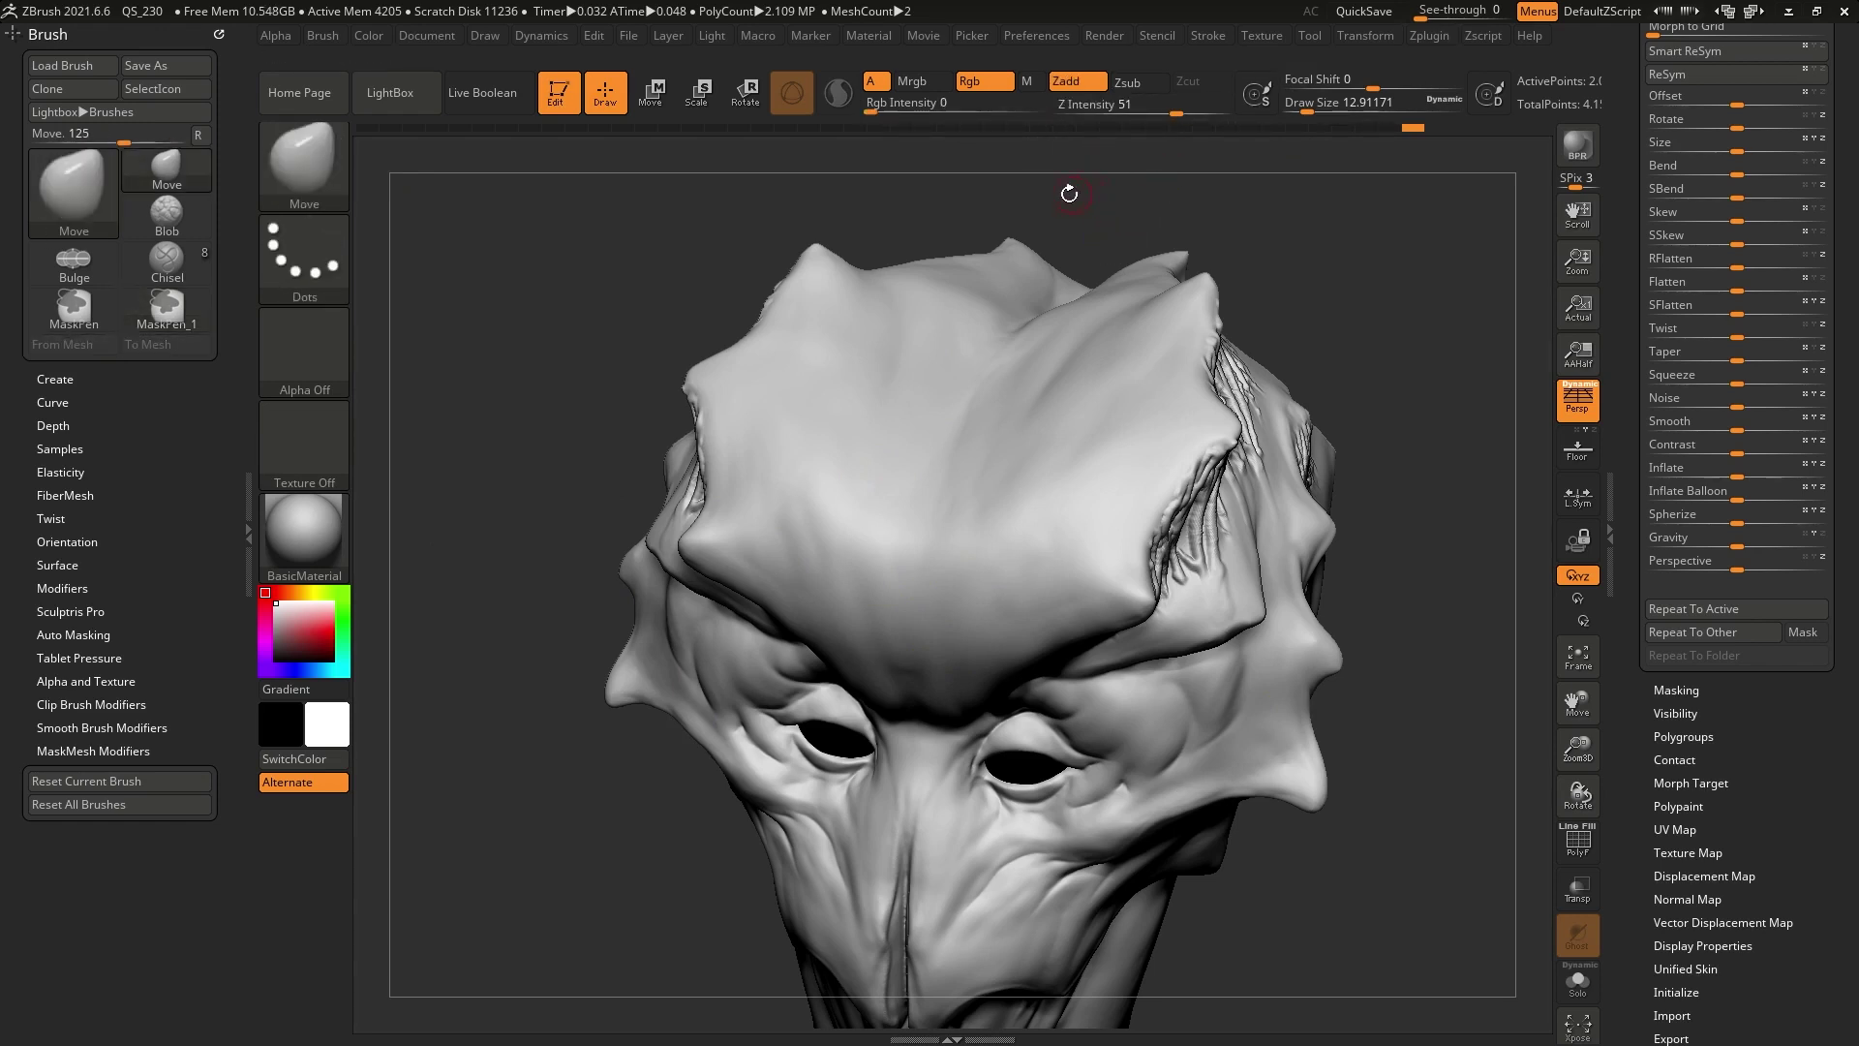
left_click(883, 113)
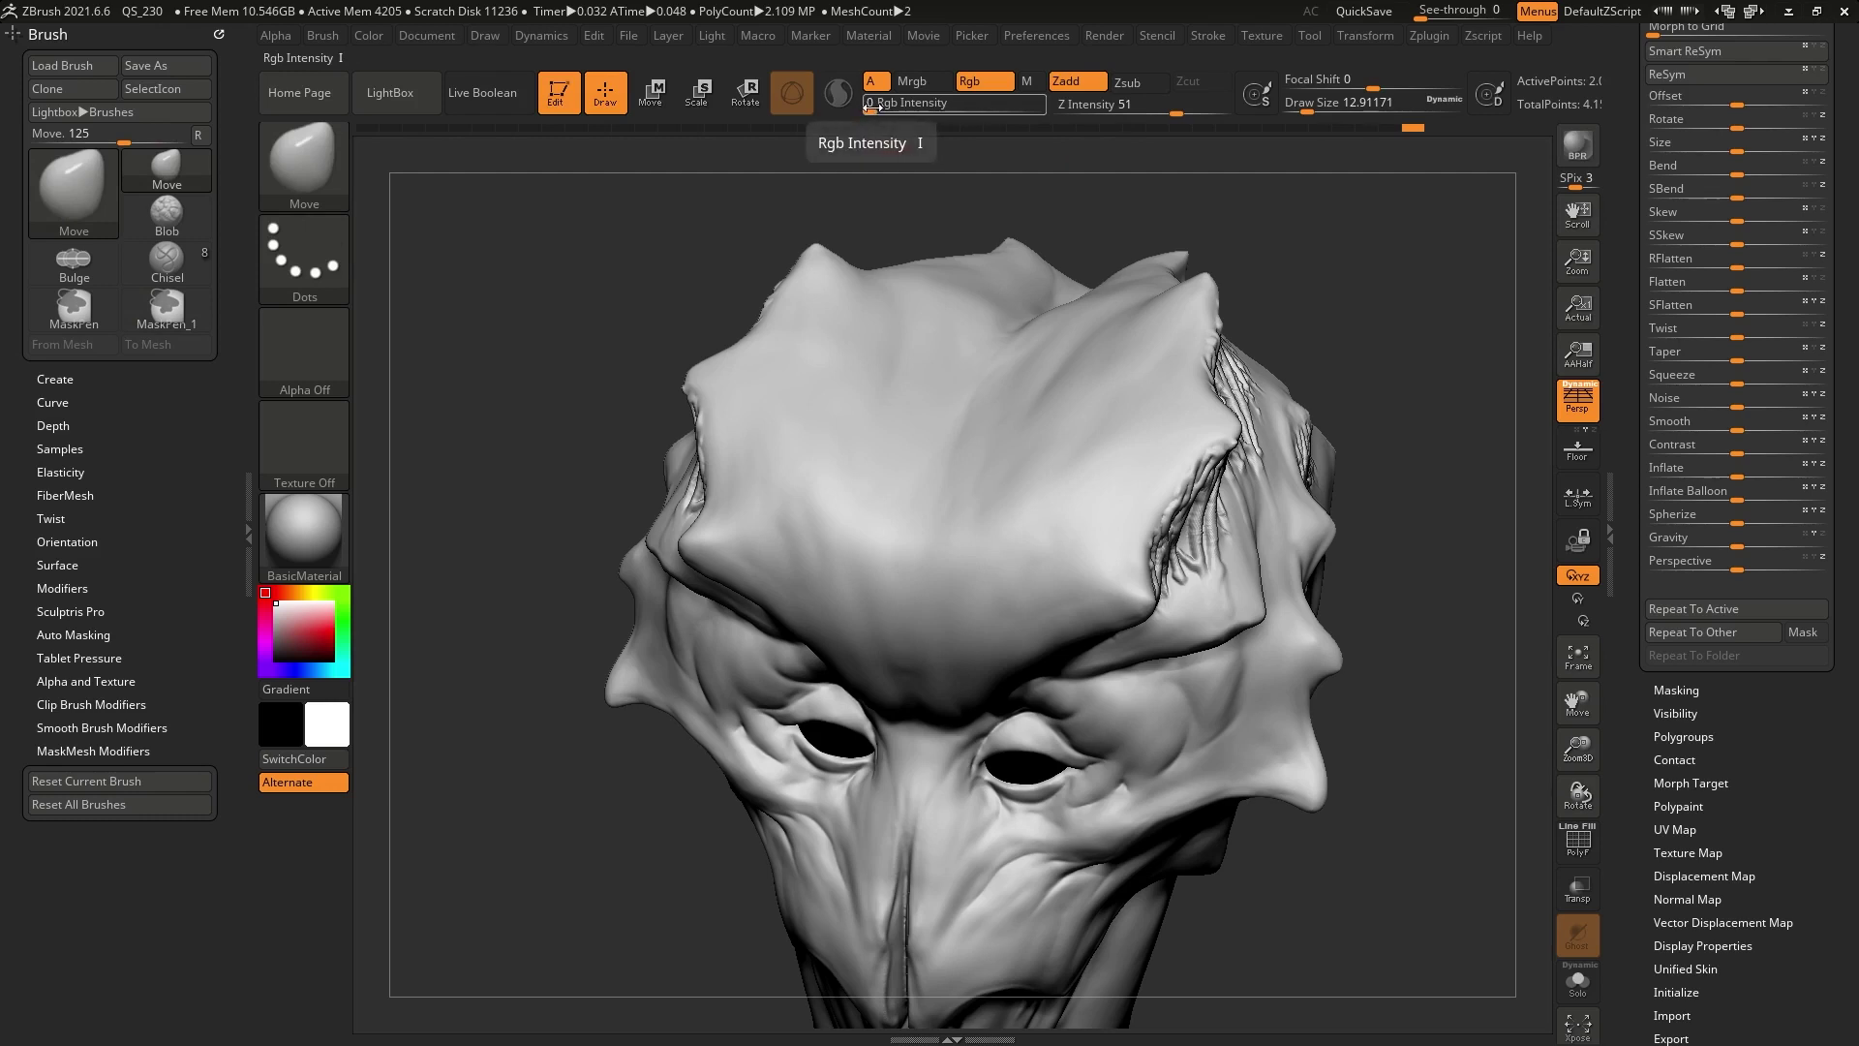
key("Return")
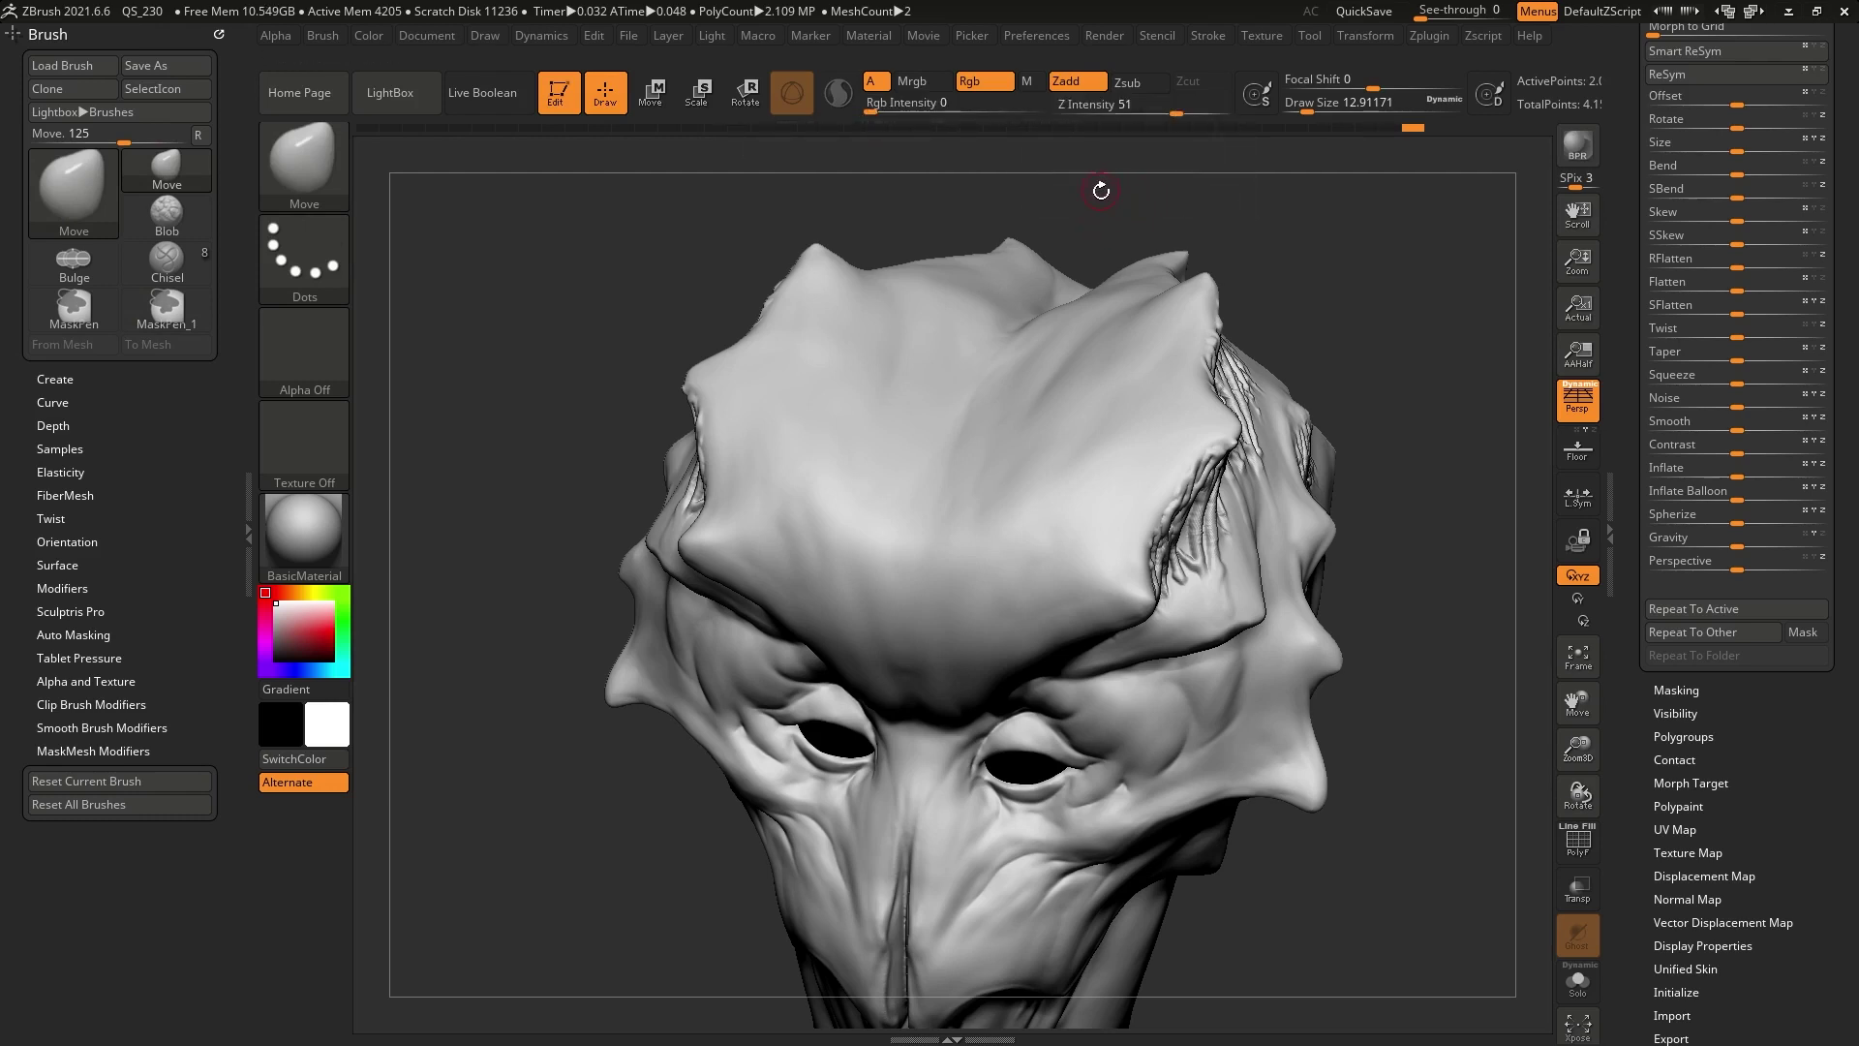
With MaskPen_1 active, keep its Z Intensity at 25
key("ctrl")
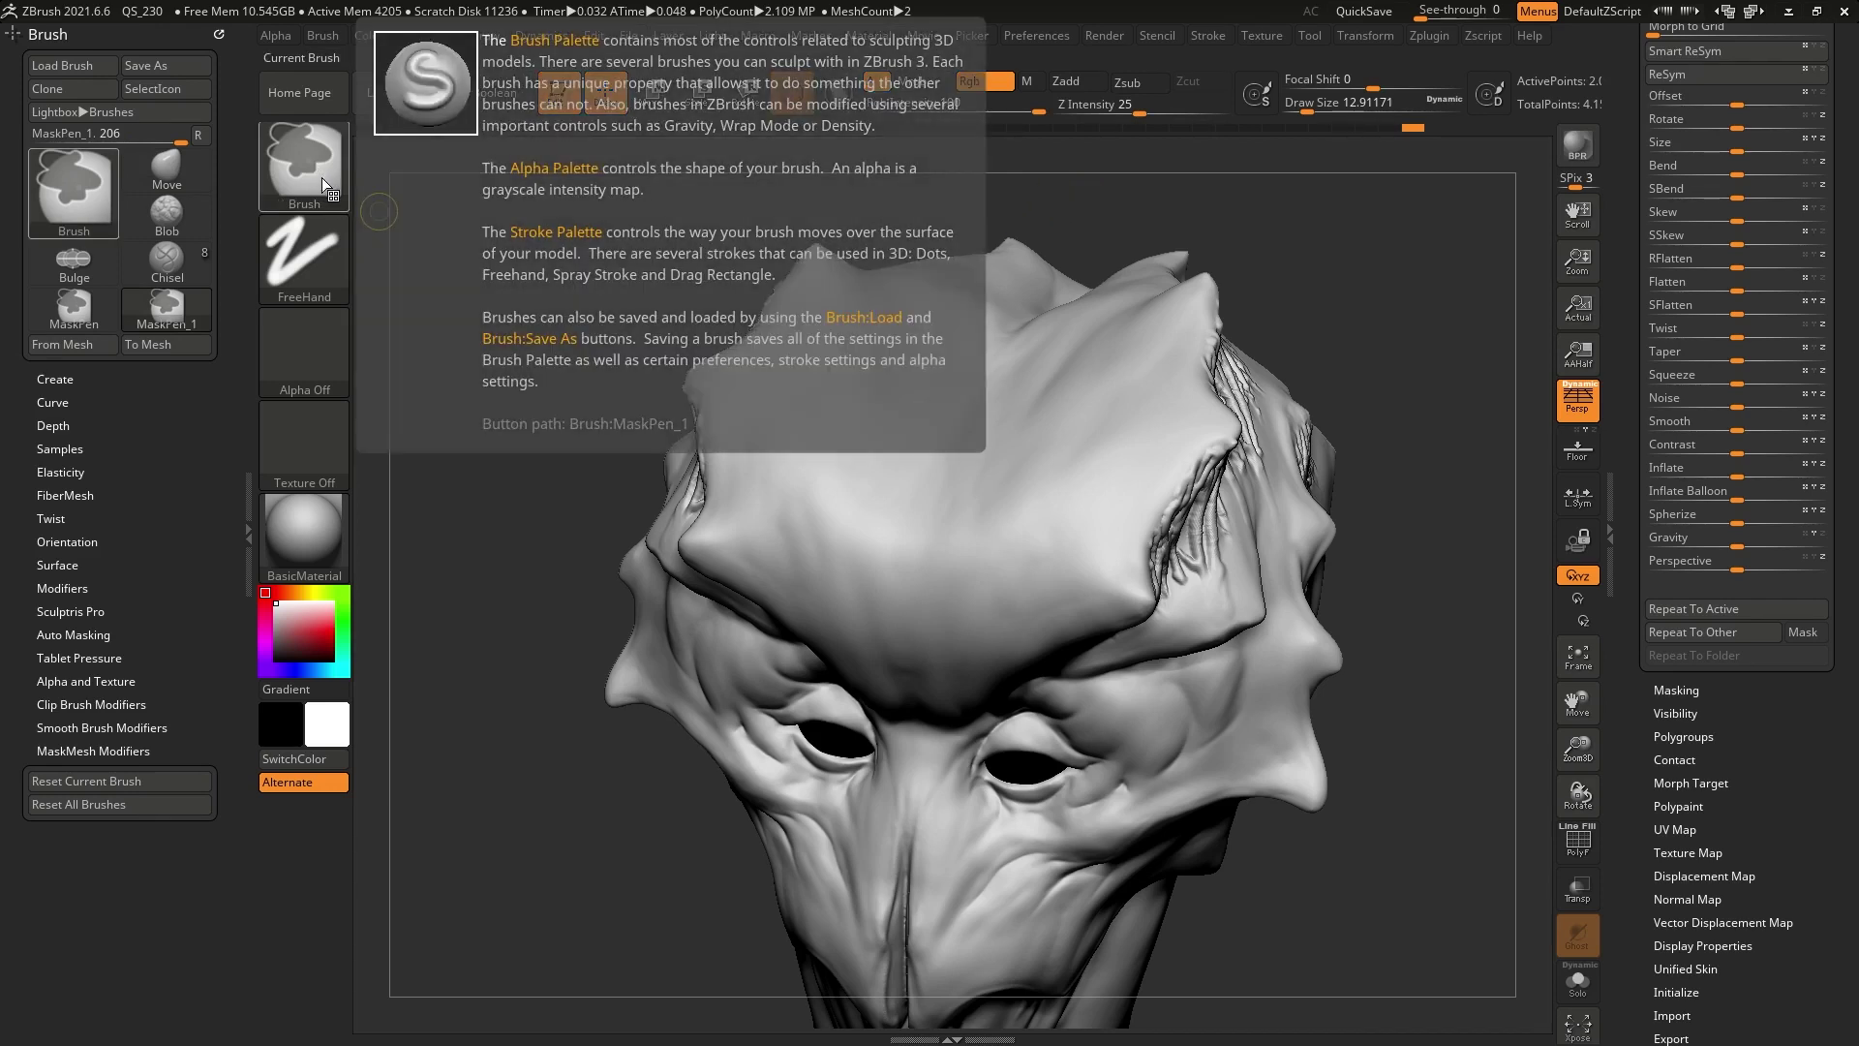
left_click(1074, 109)
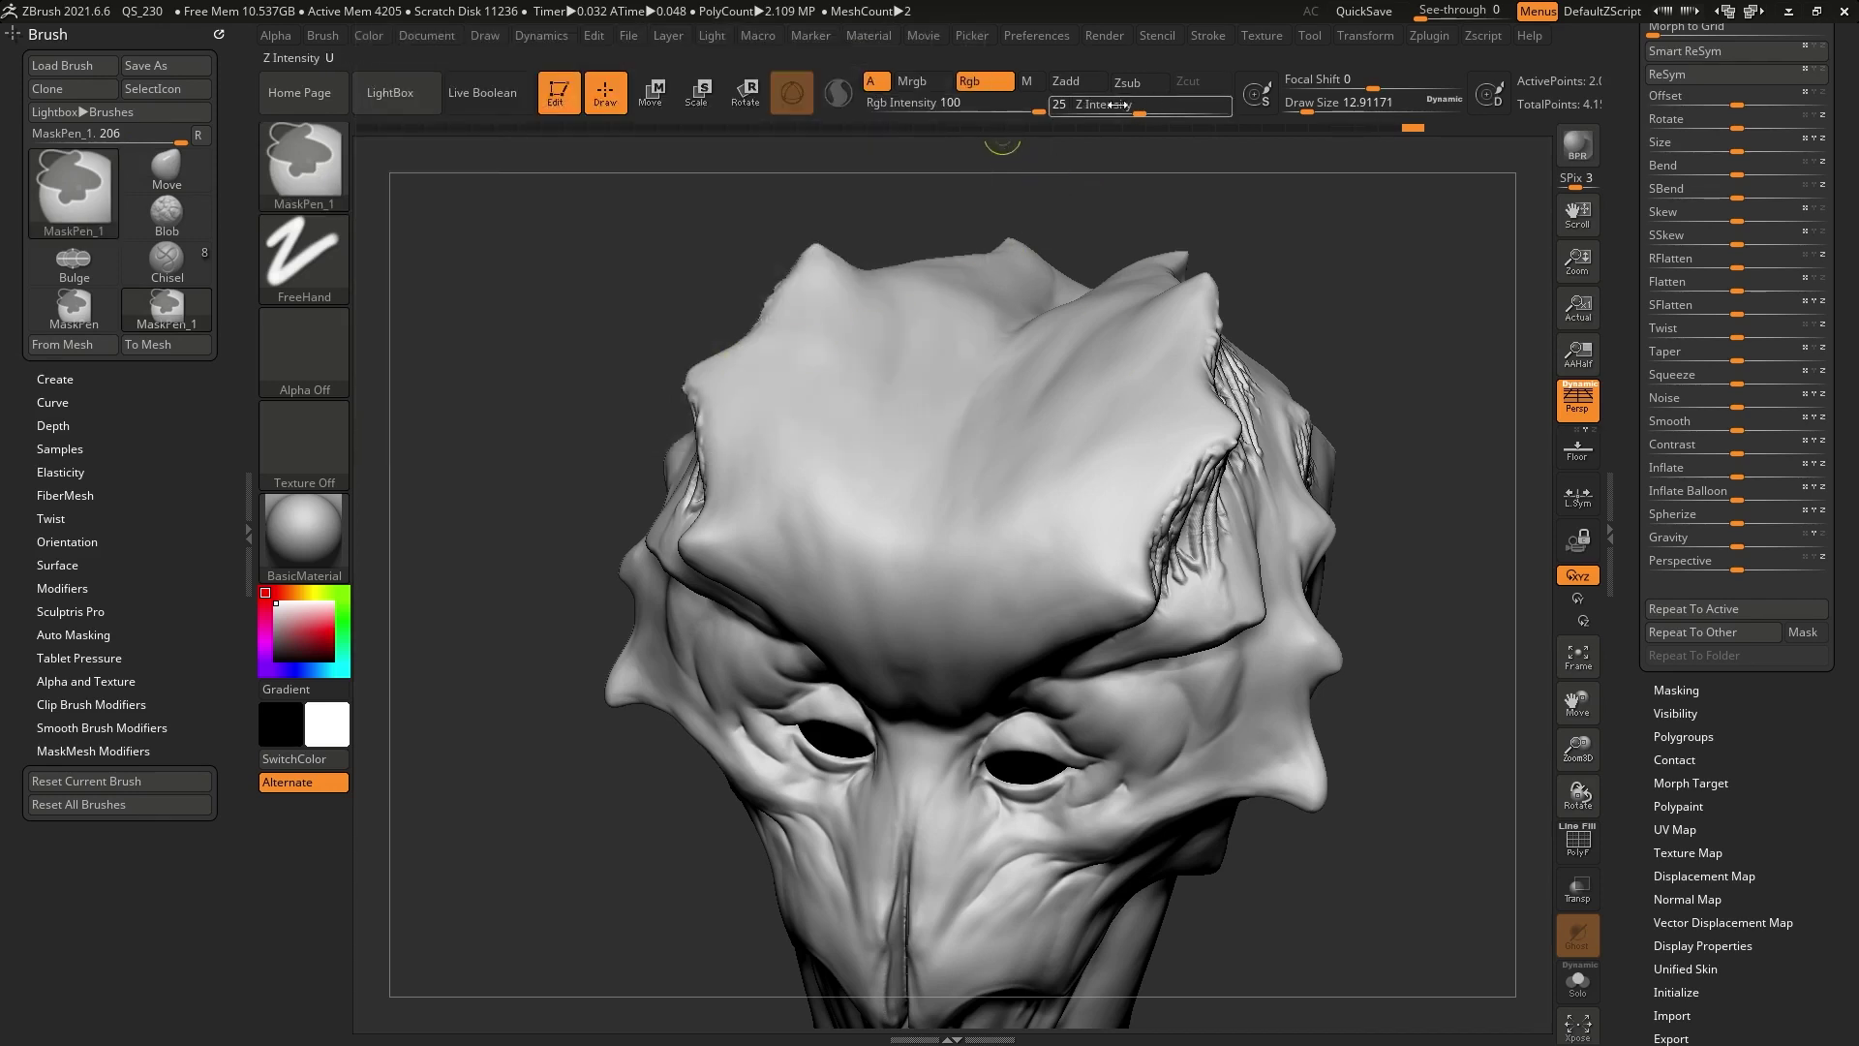
key("Return")
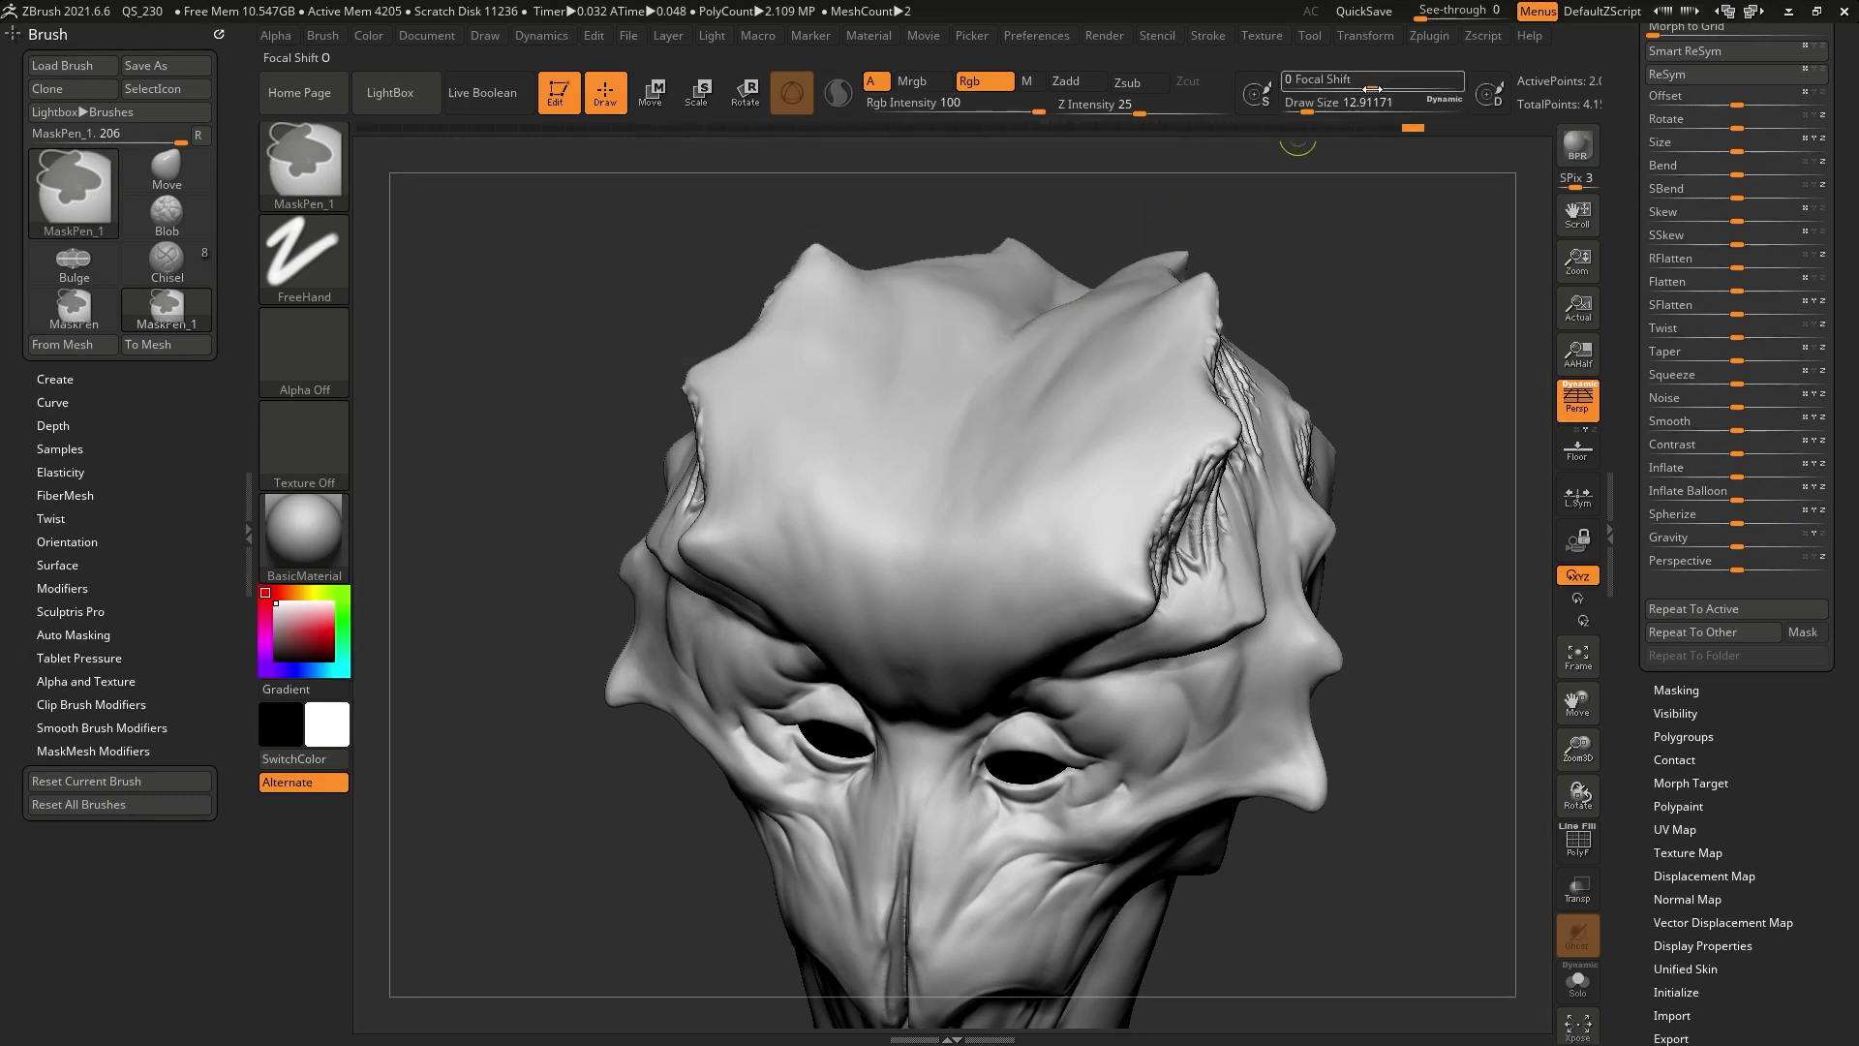
mouse_move(1337, 79)
type("-95")
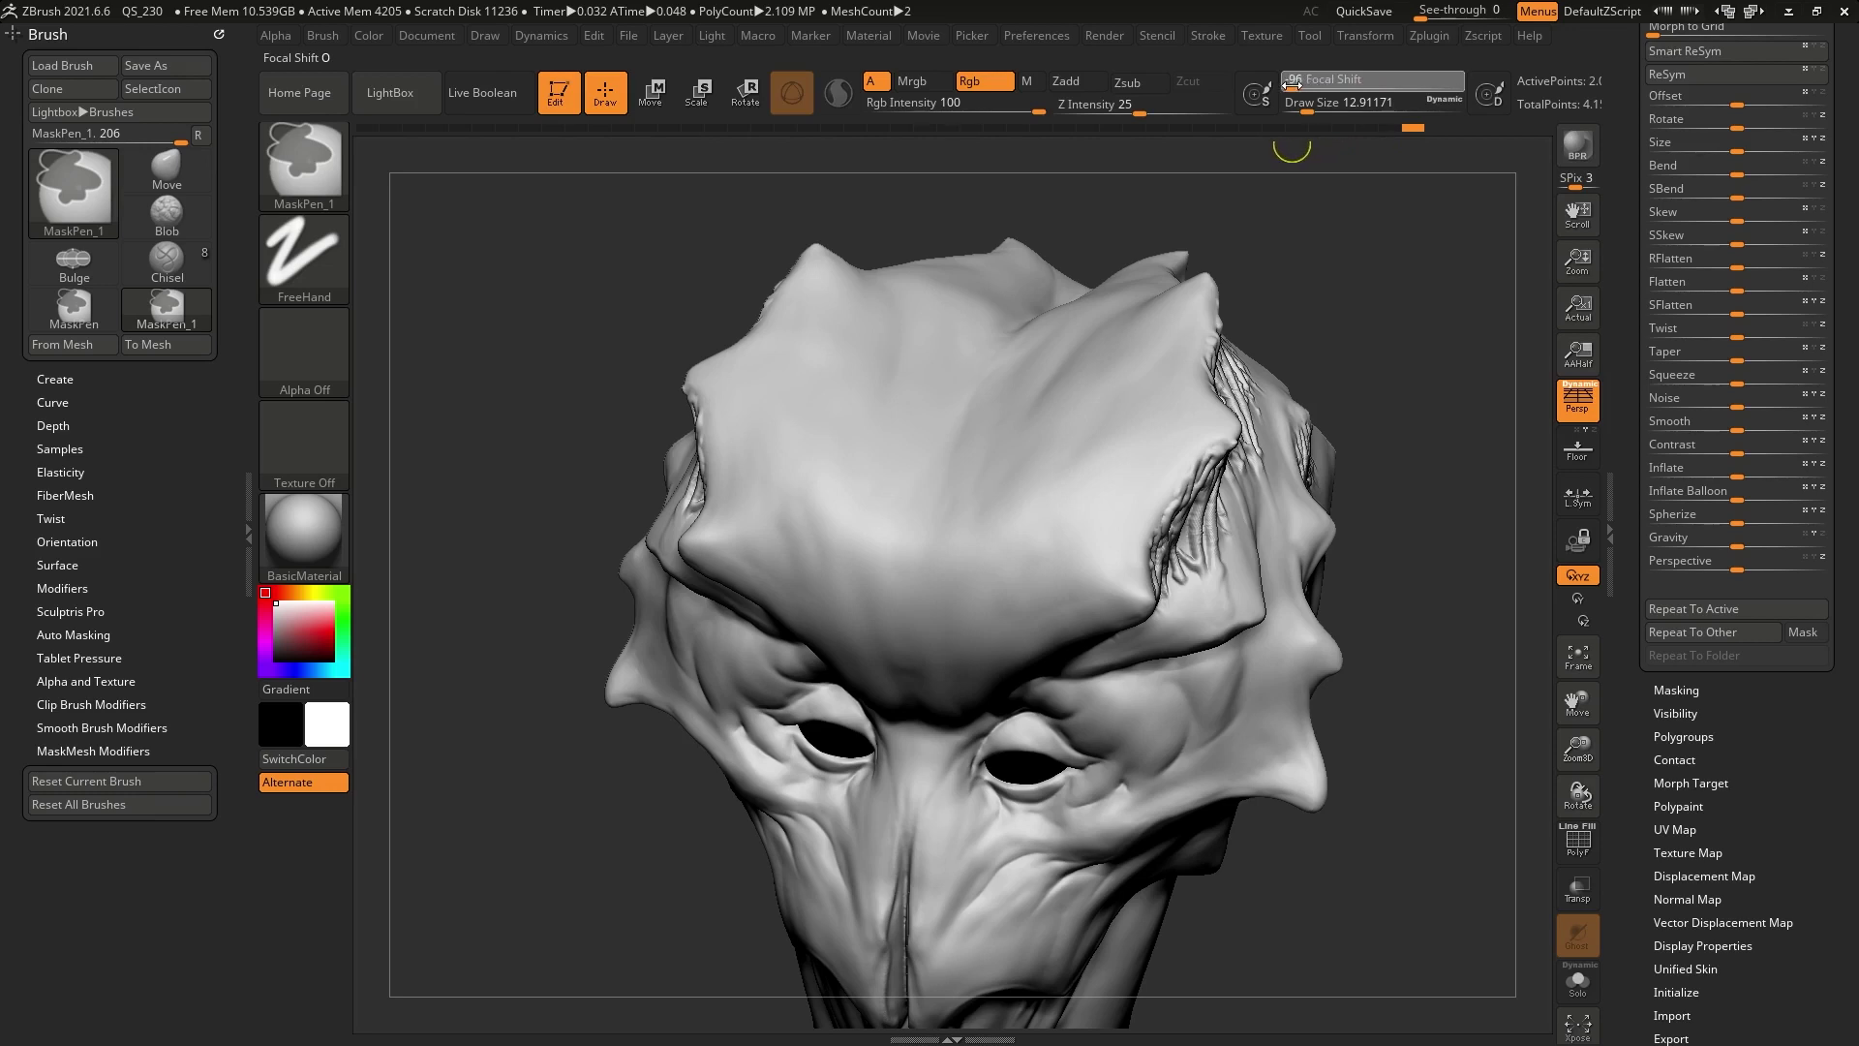
Rotate the head to show its top and paint trial MaskPen_1 strokes on the forehead
key("ctrl")
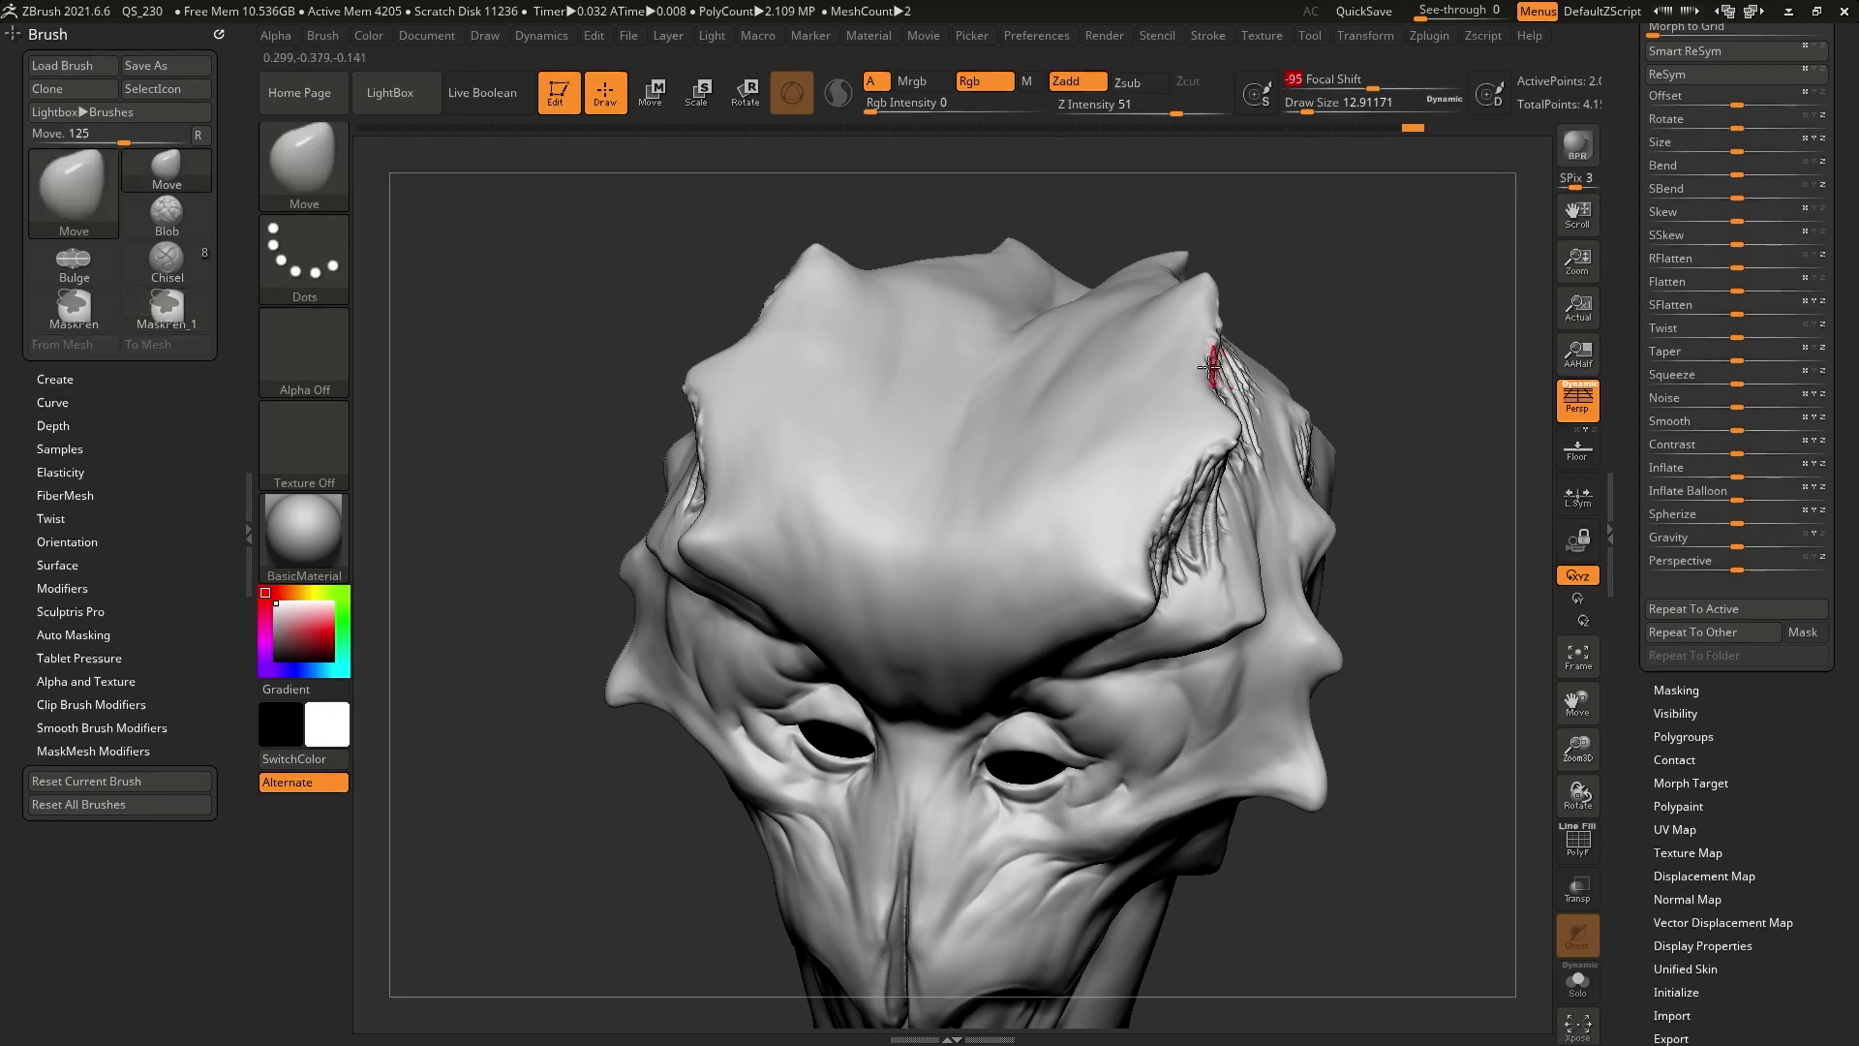
left_click_drag(1329, 191, 1059, 427)
key("ctrl")
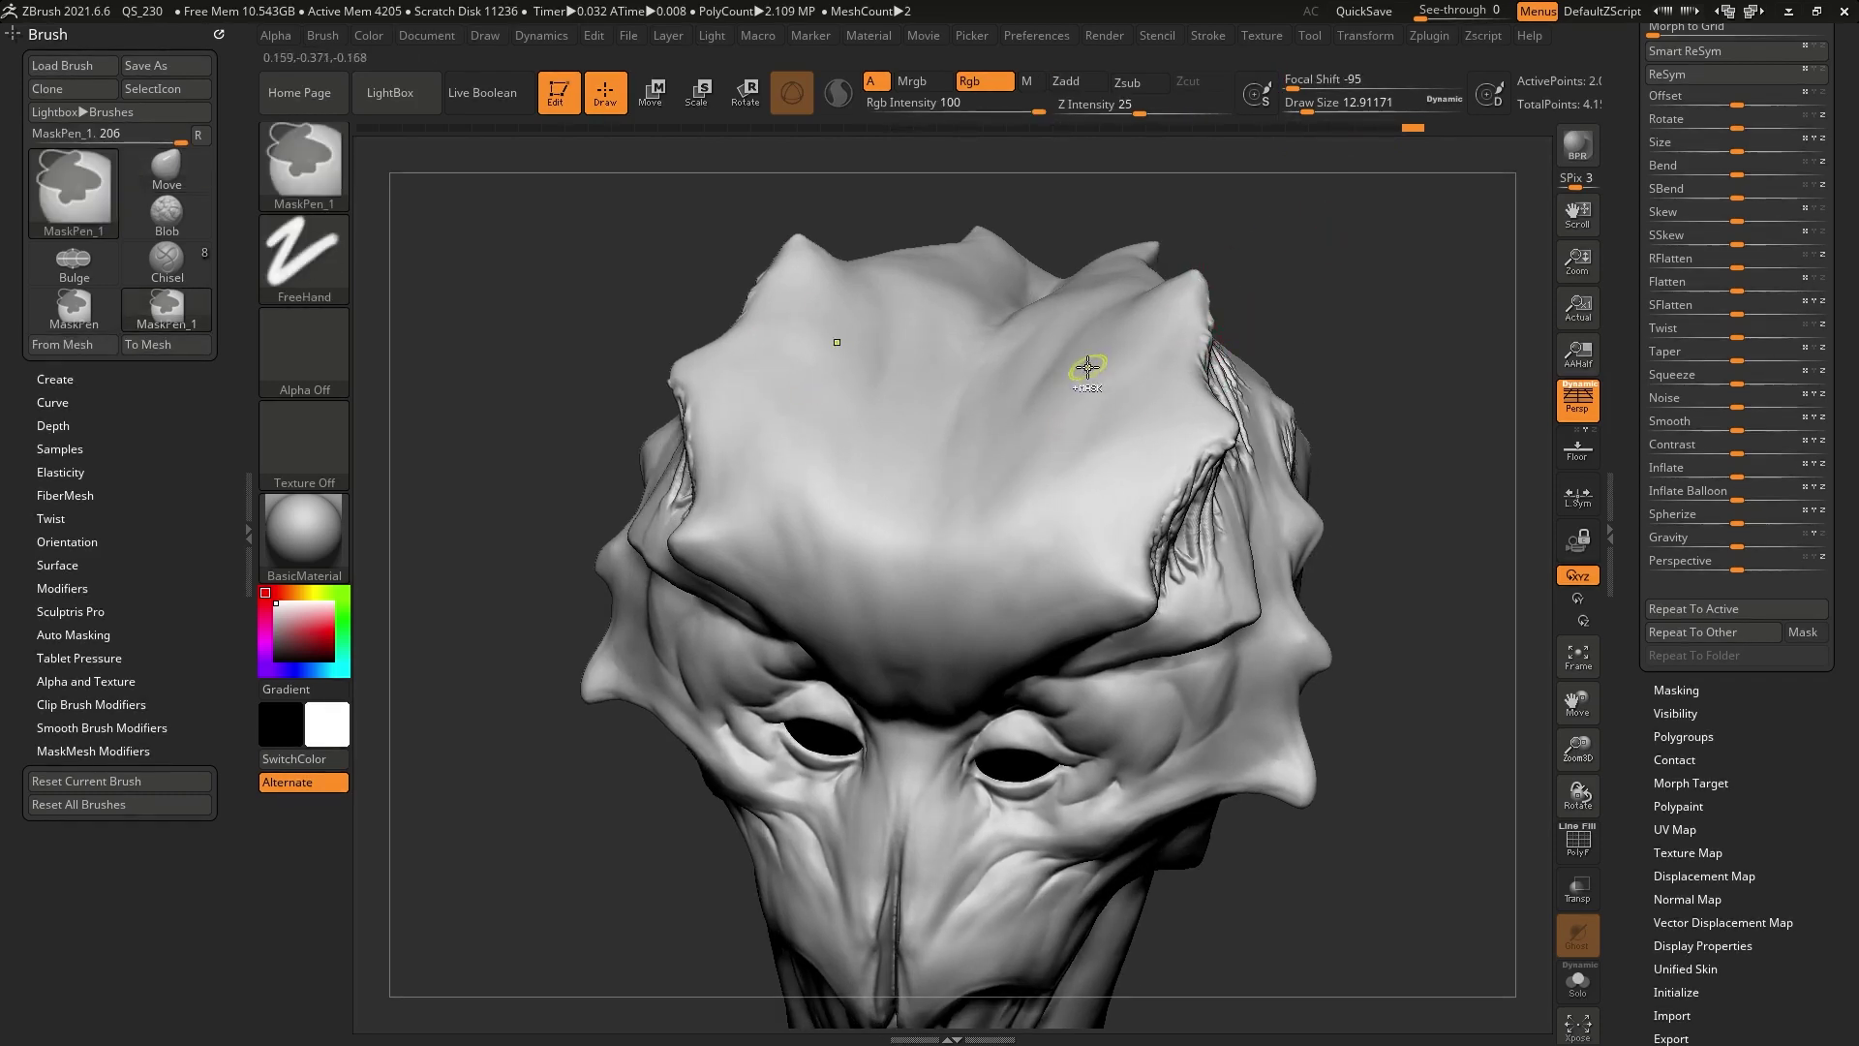
mouse_move(1096, 360)
left_mouse_down("ctrl")
mouse_move(1100, 532)
mouse_move(1138, 396)
left_mouse_up("ctrl")
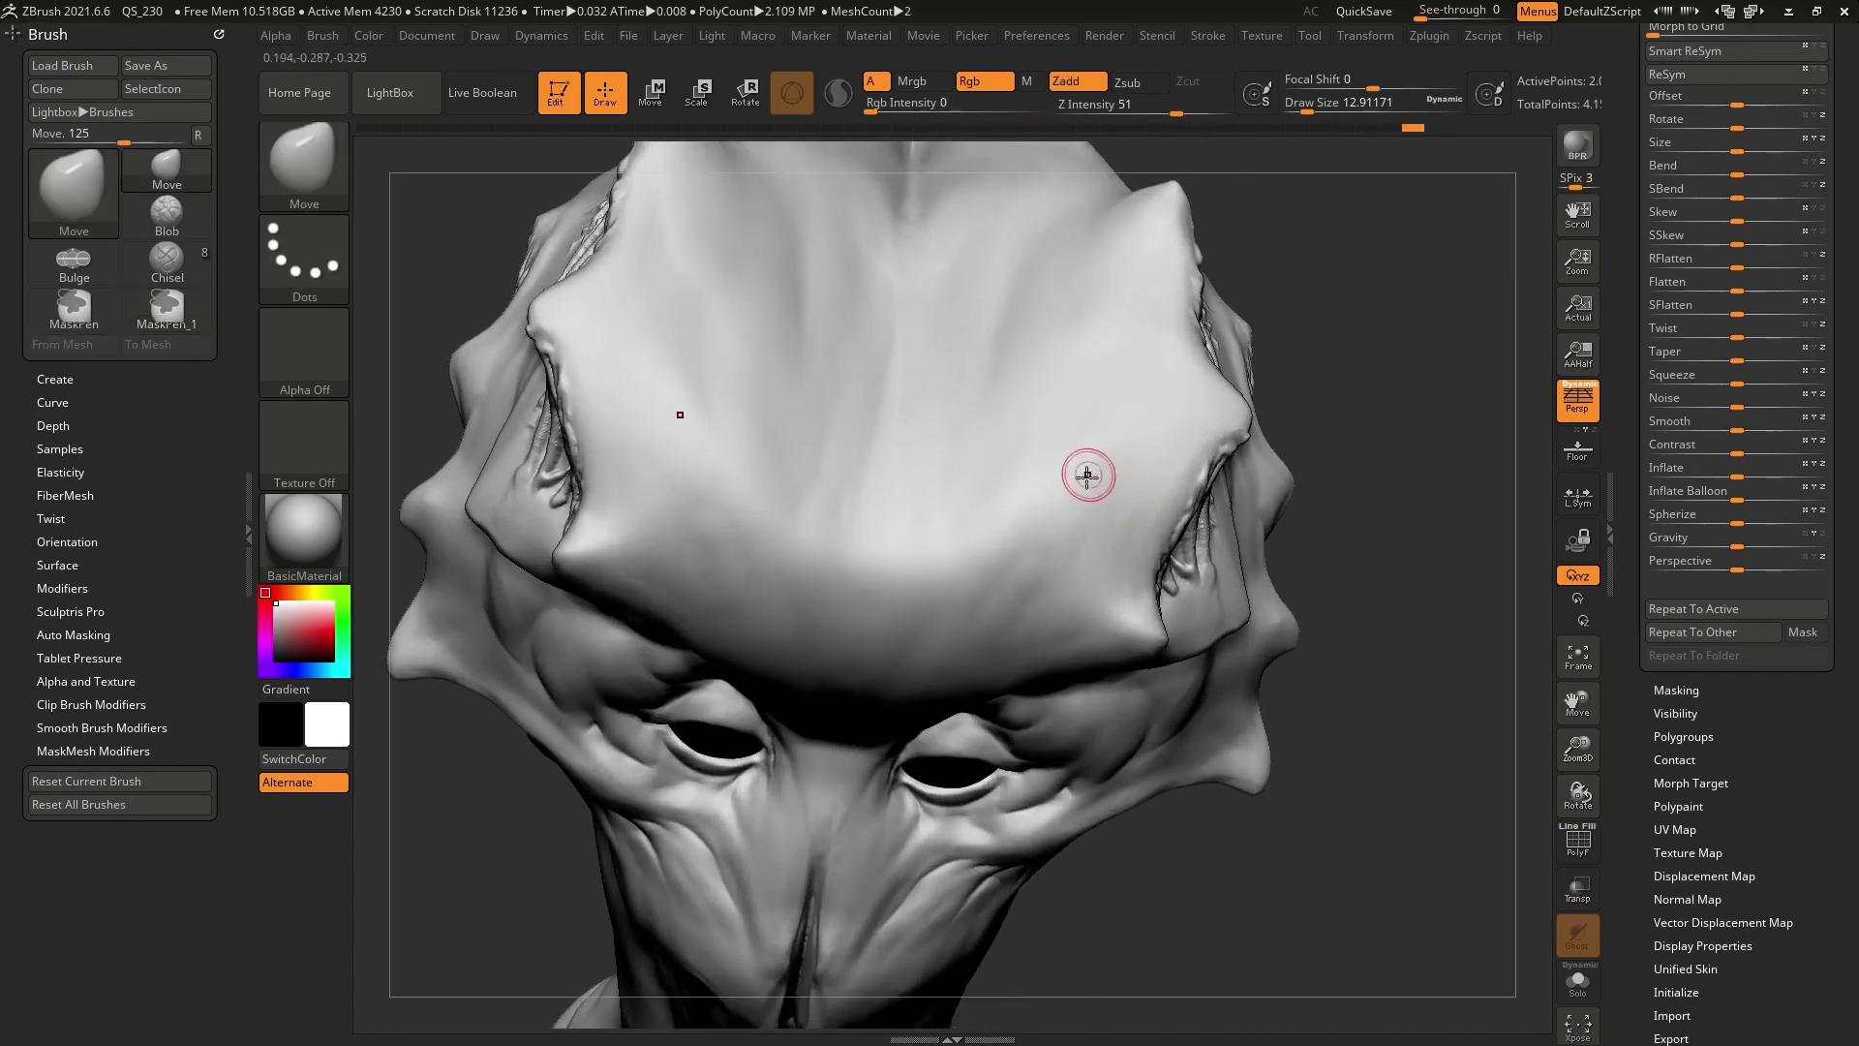
mouse_move(1081, 484)
right_mouse_down()
mouse_move(1066, 432)
mouse_move(1154, 631)
right_mouse_up()
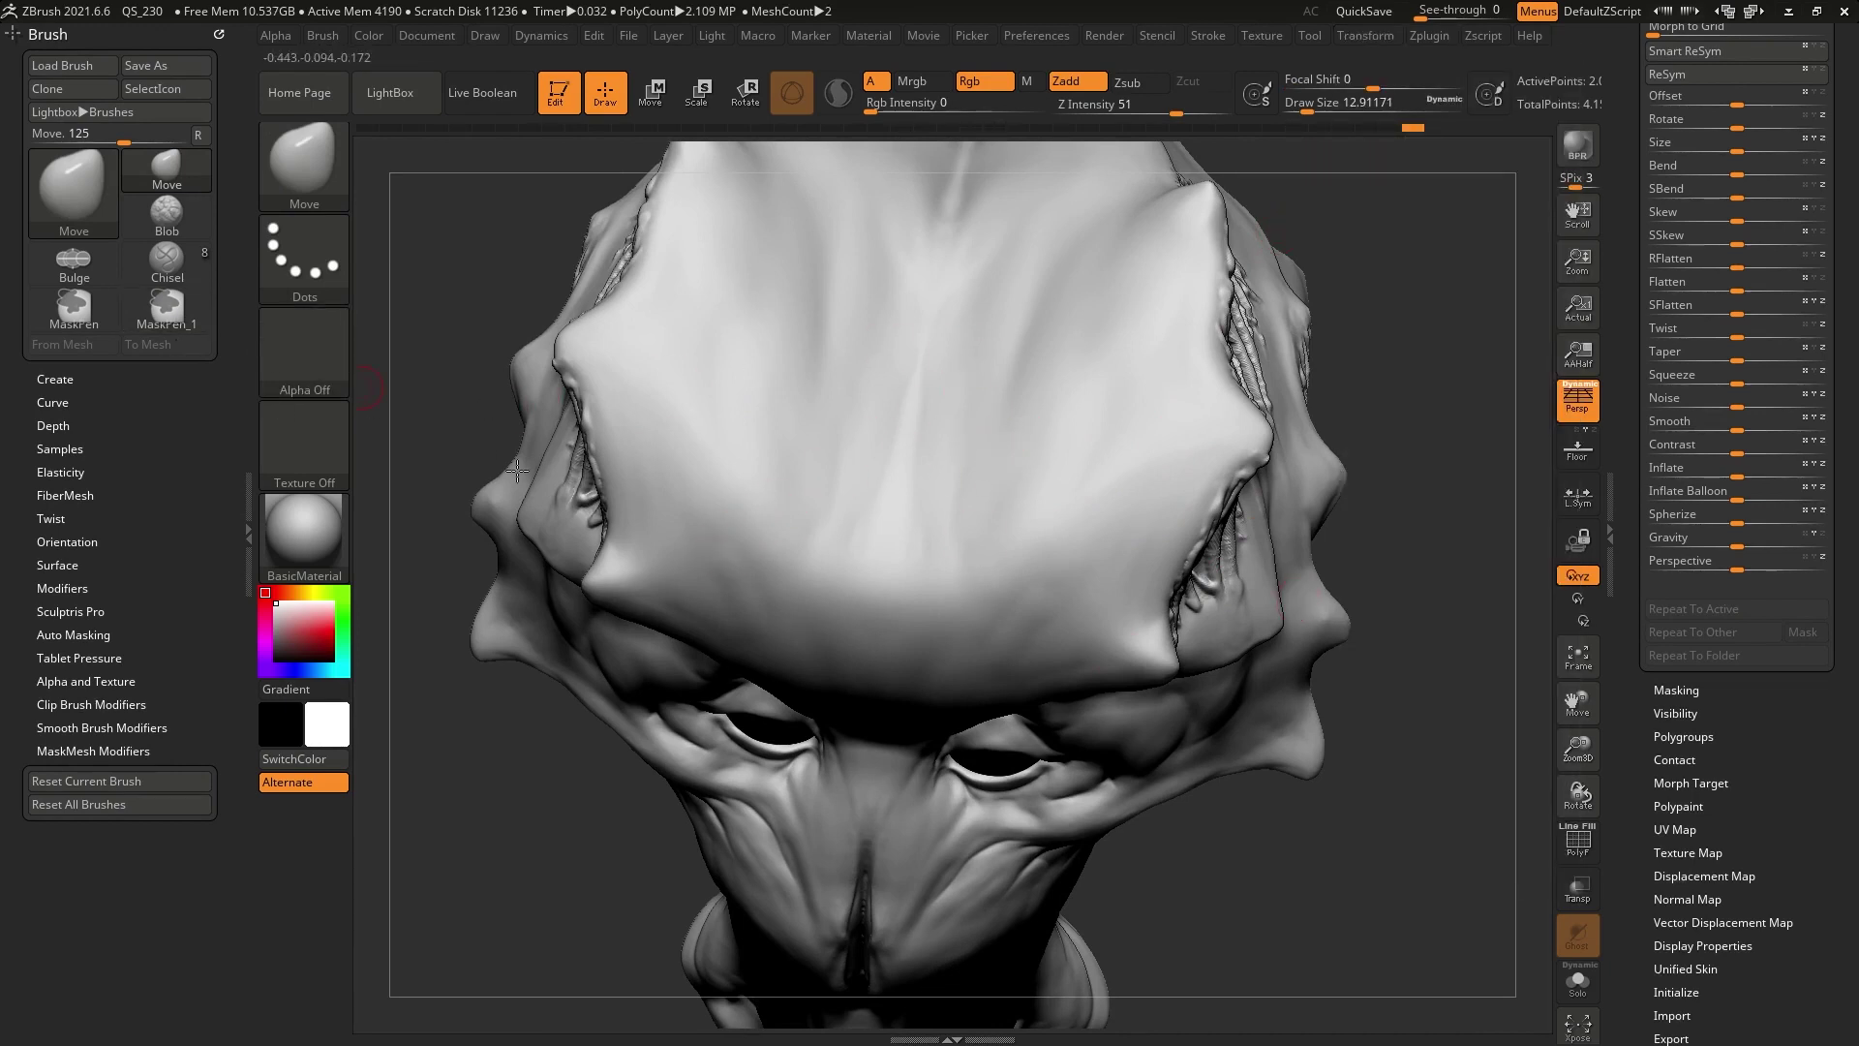
Paint a dark mask stripe and a second, fainter stripe down the forehead
key("ctrl")
left_click_drag(1011, 297, 966, 617, "ctrl")
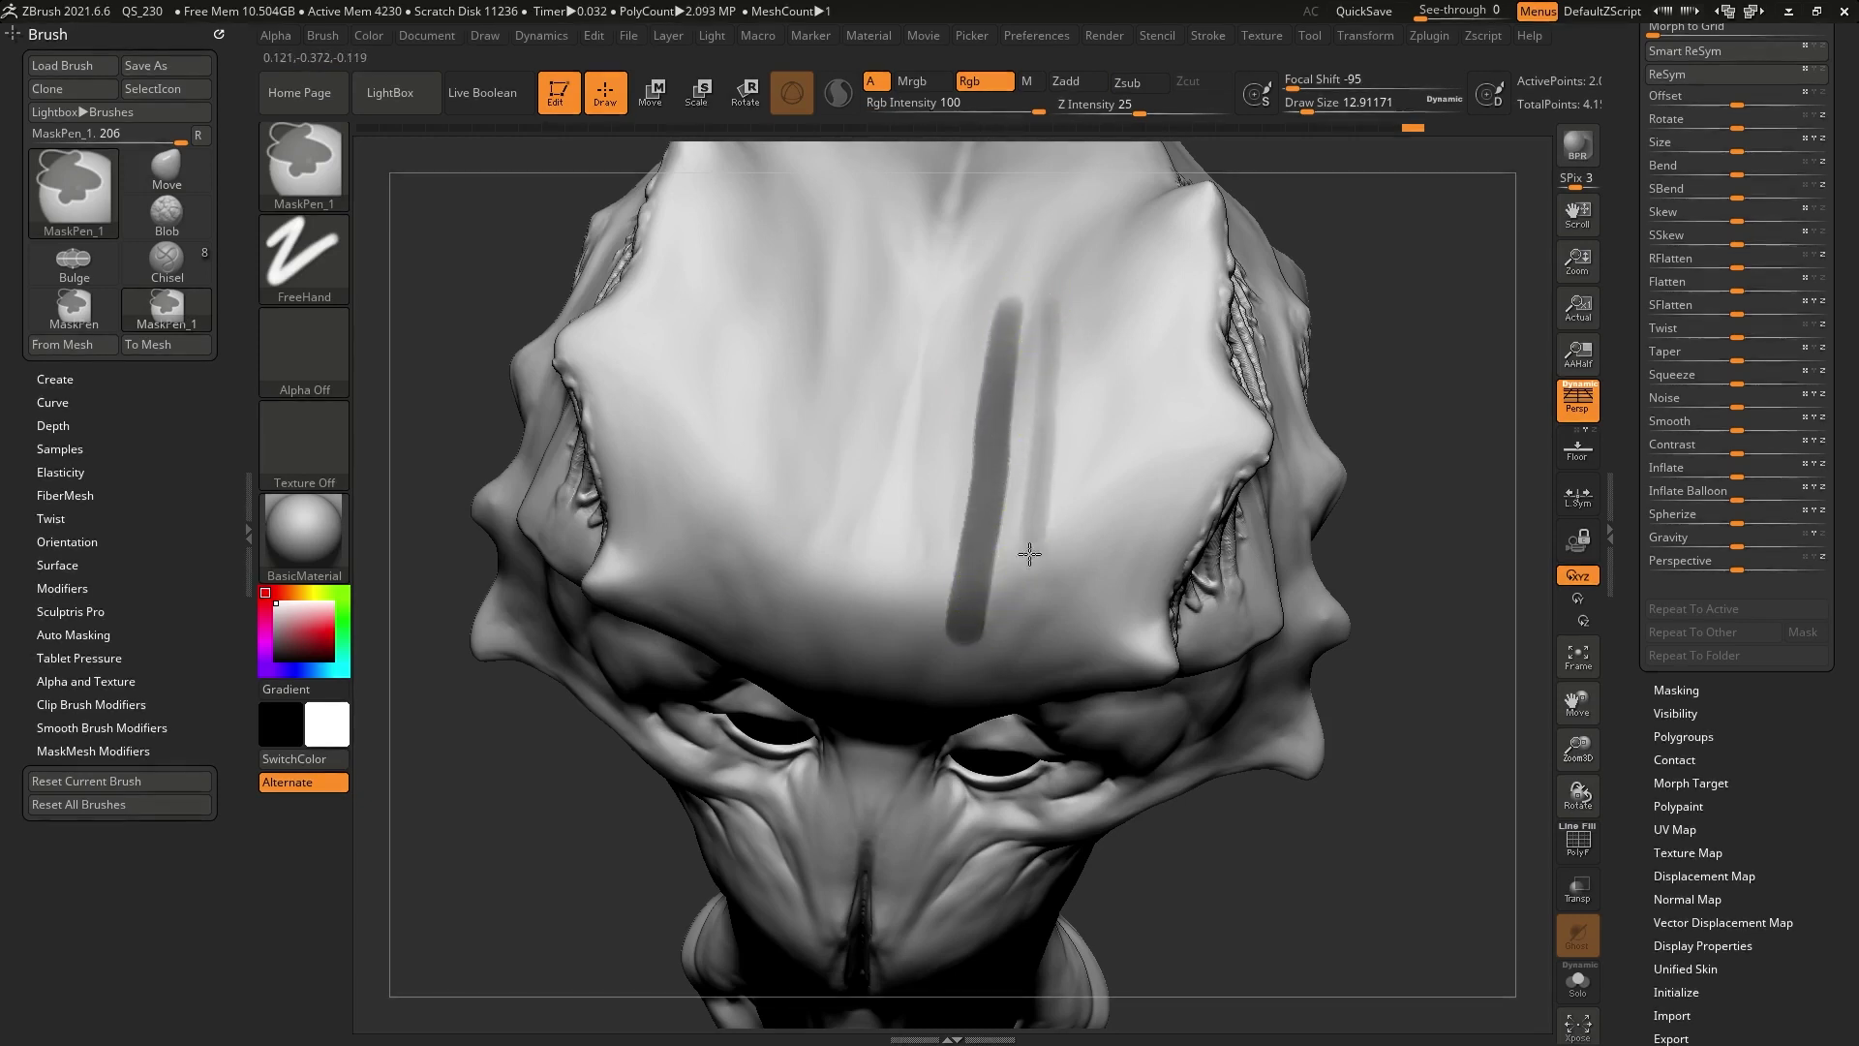
mouse_move(1050, 346)
left_mouse_down("ctrl")
mouse_move(1012, 640)
mouse_move(1030, 298)
left_mouse_up("ctrl")
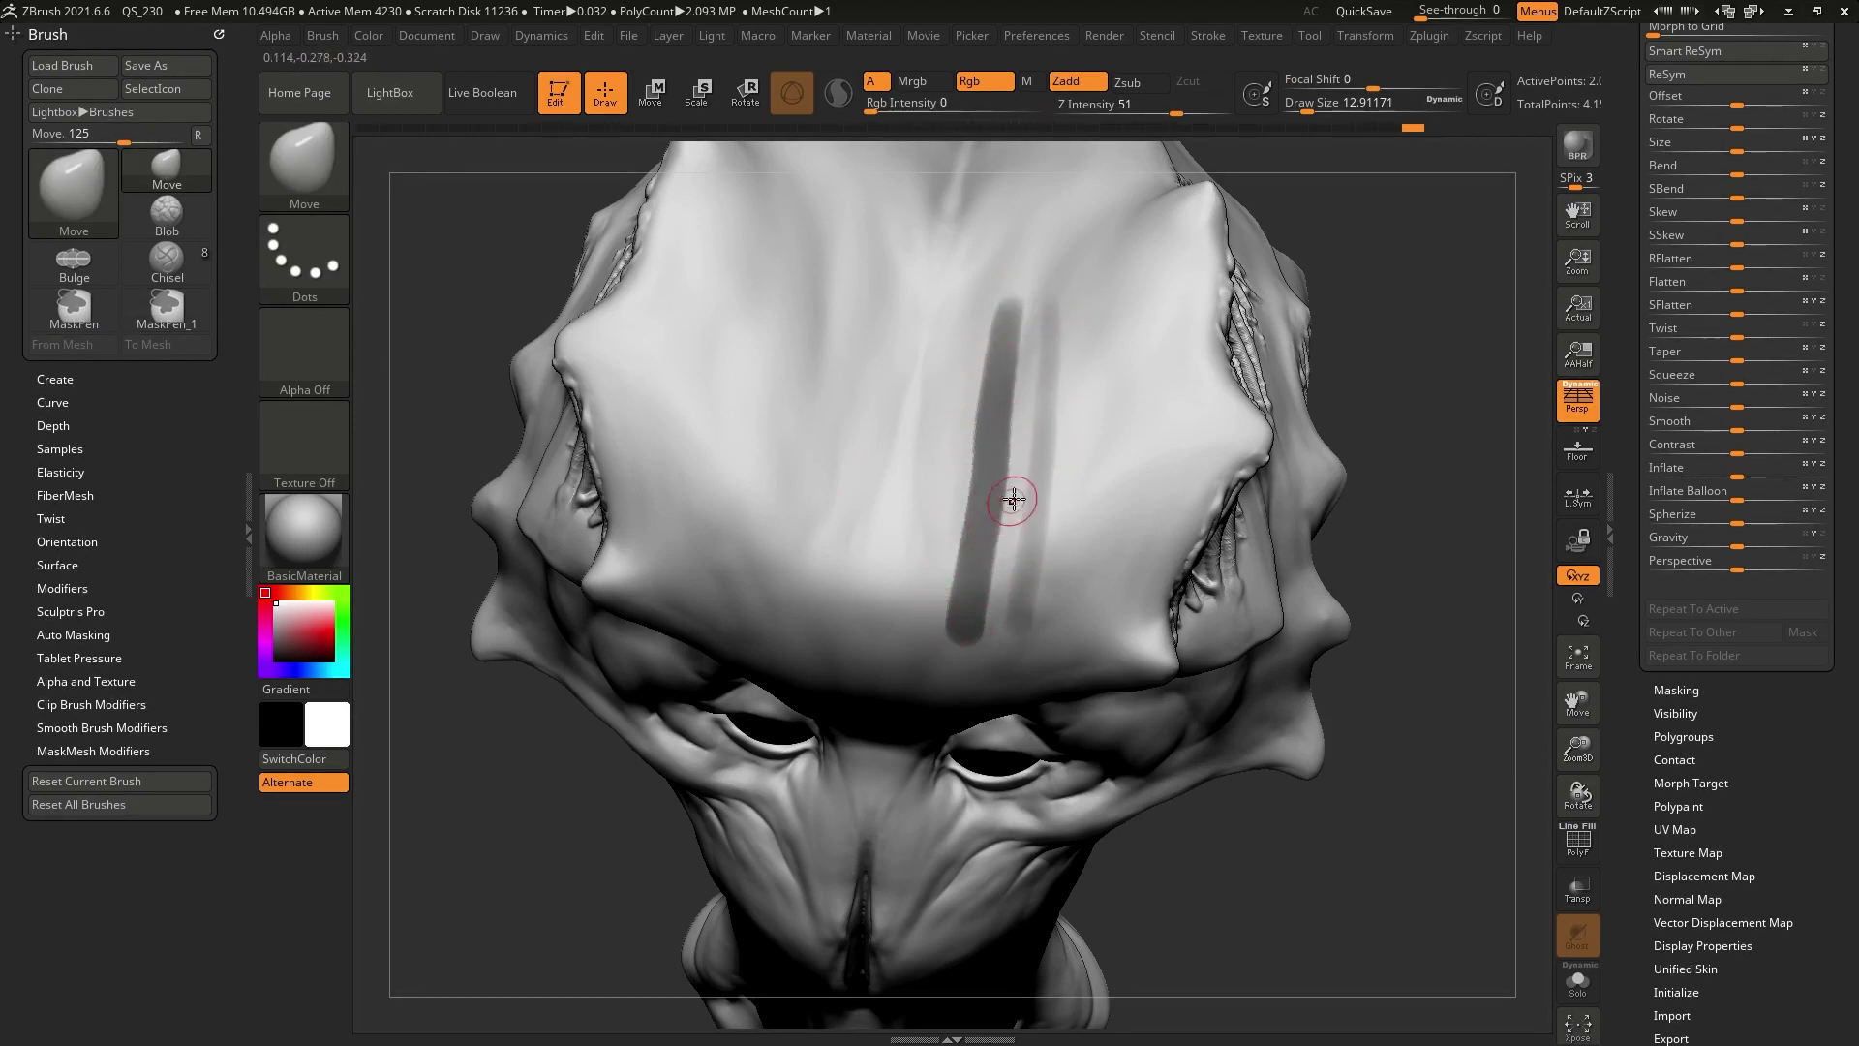
key("ctrl")
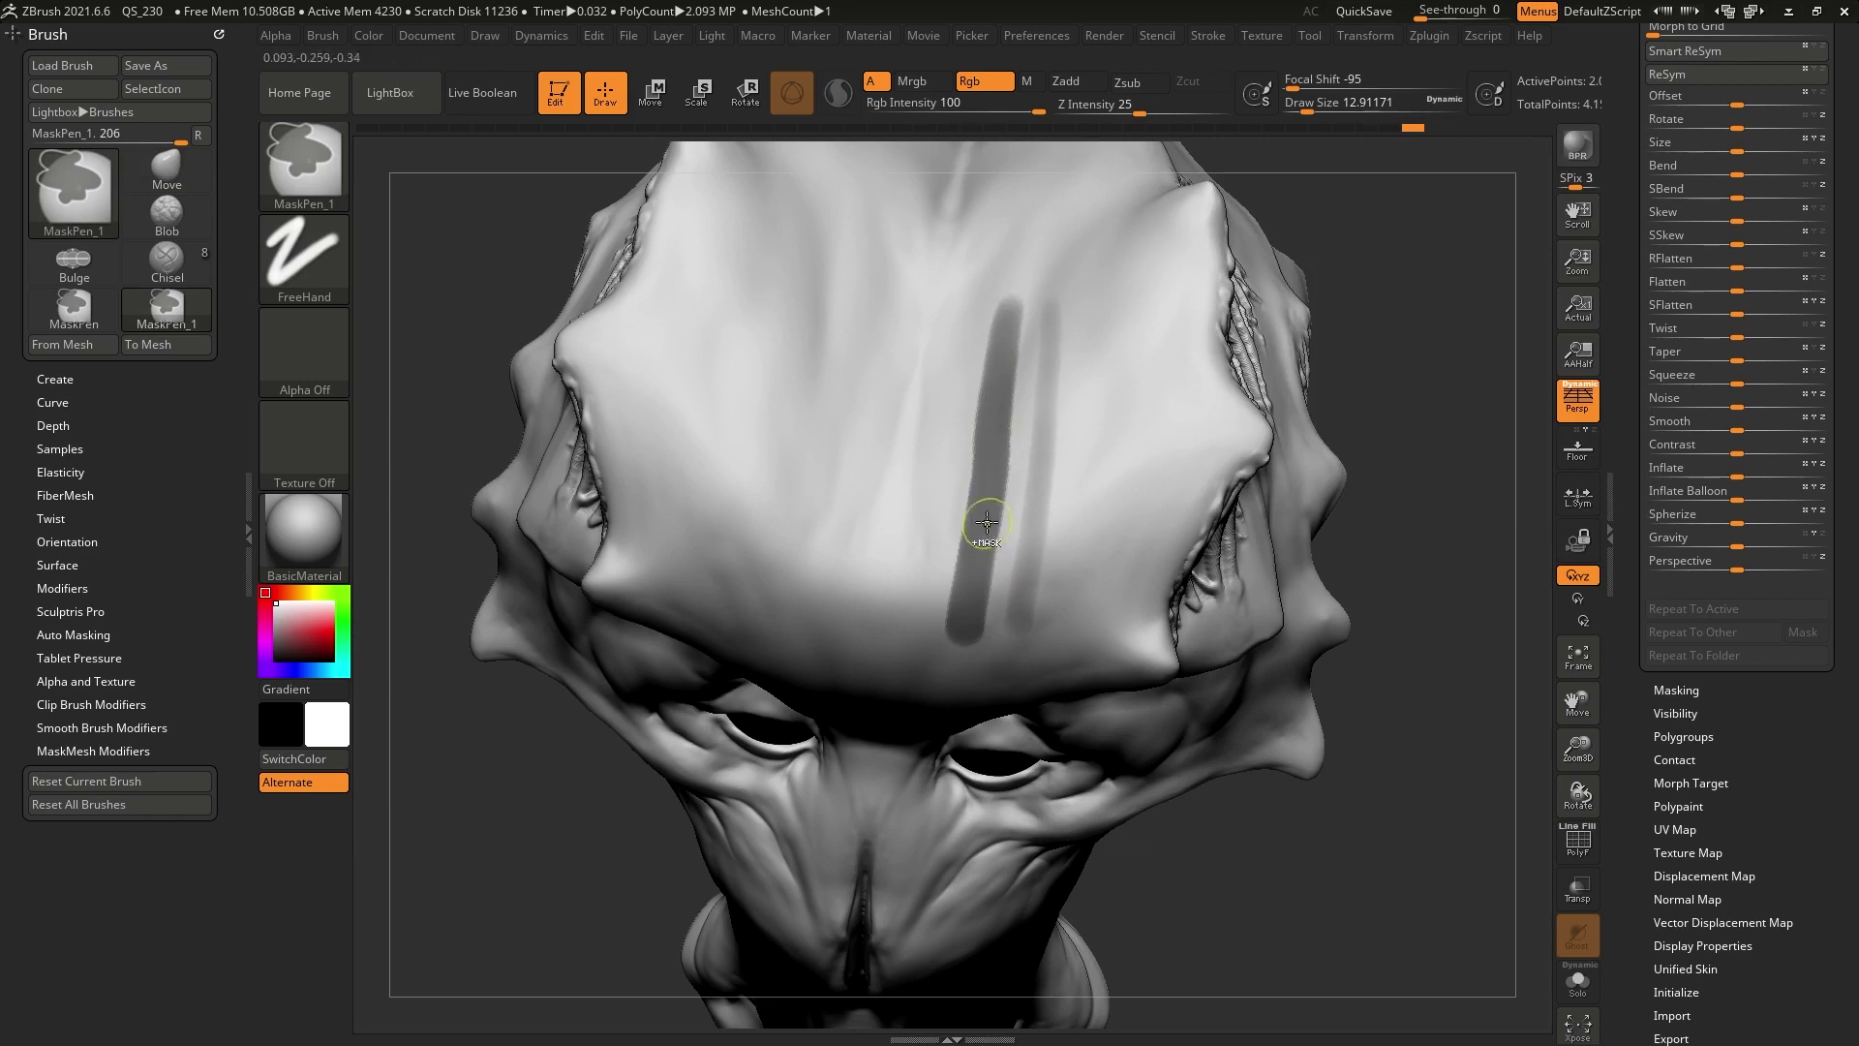
Choose the standard MaskPen, dismiss its note, and paint comparison stripes down the left forehead
key("ctrl")
left_click(76, 307)
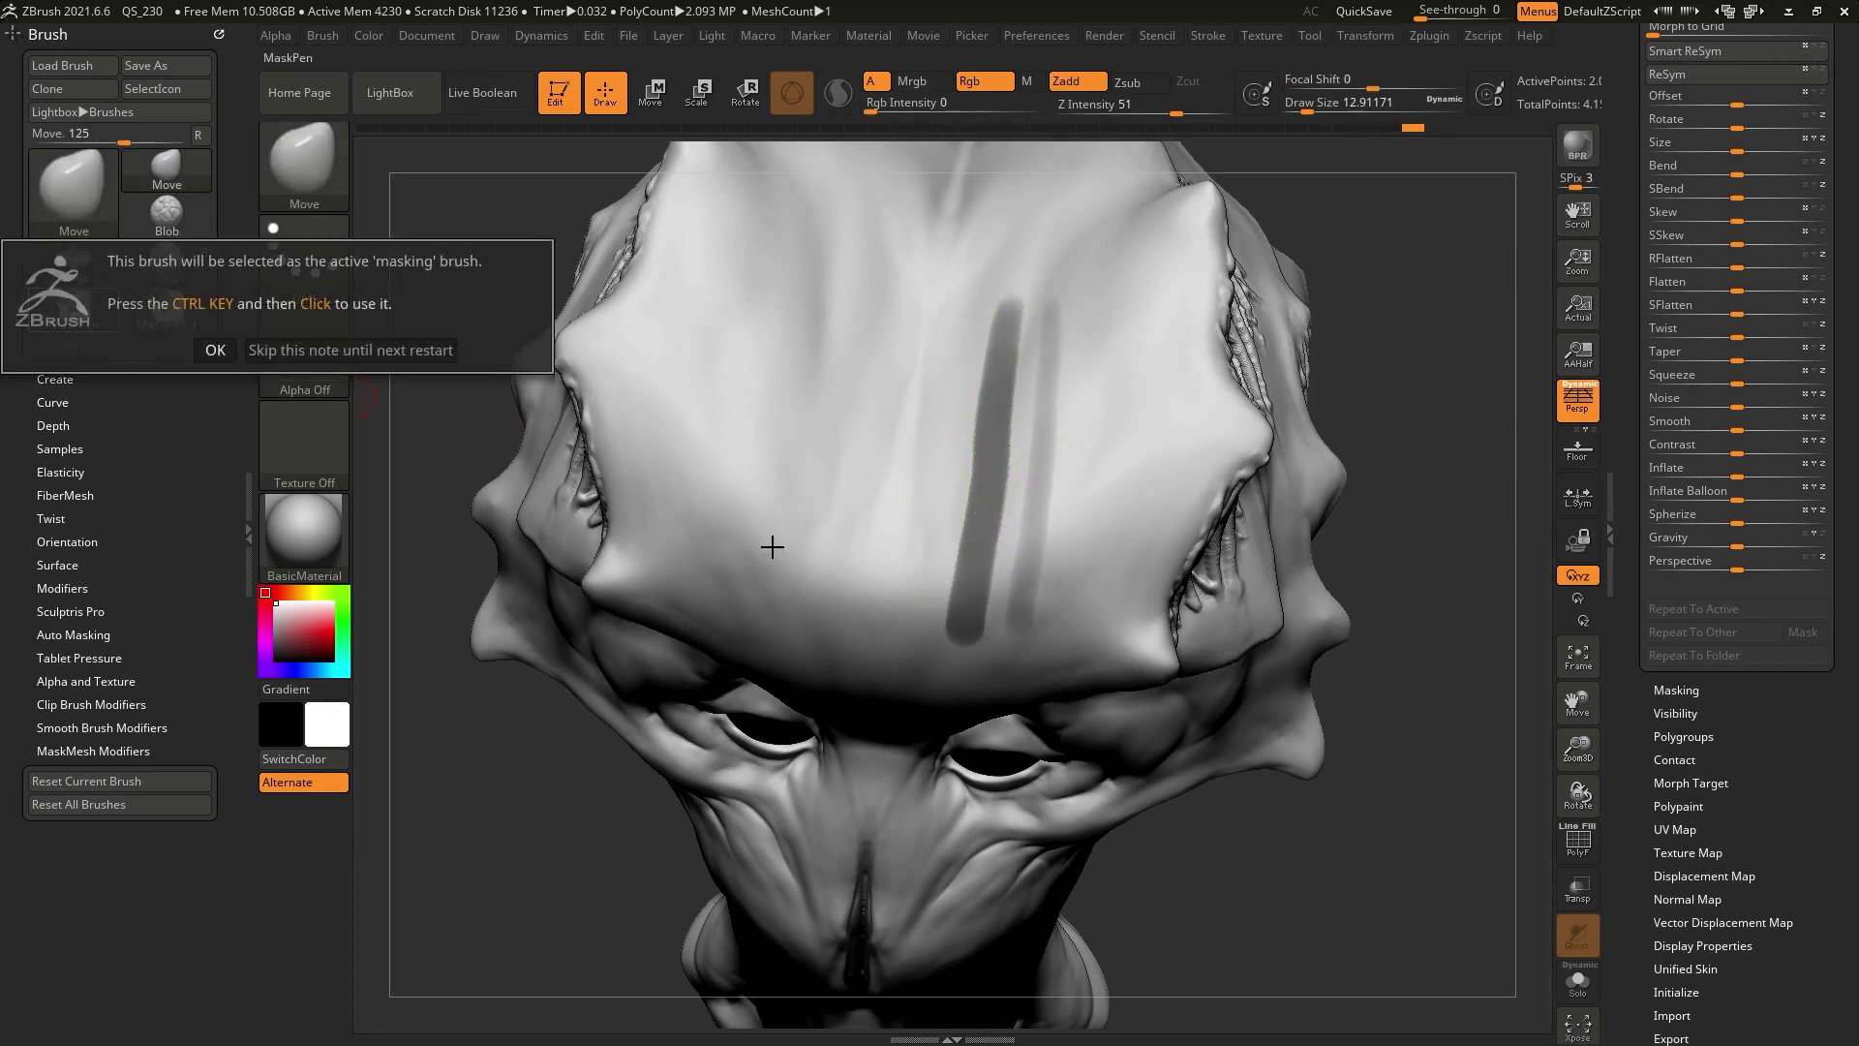
left_click(368, 349)
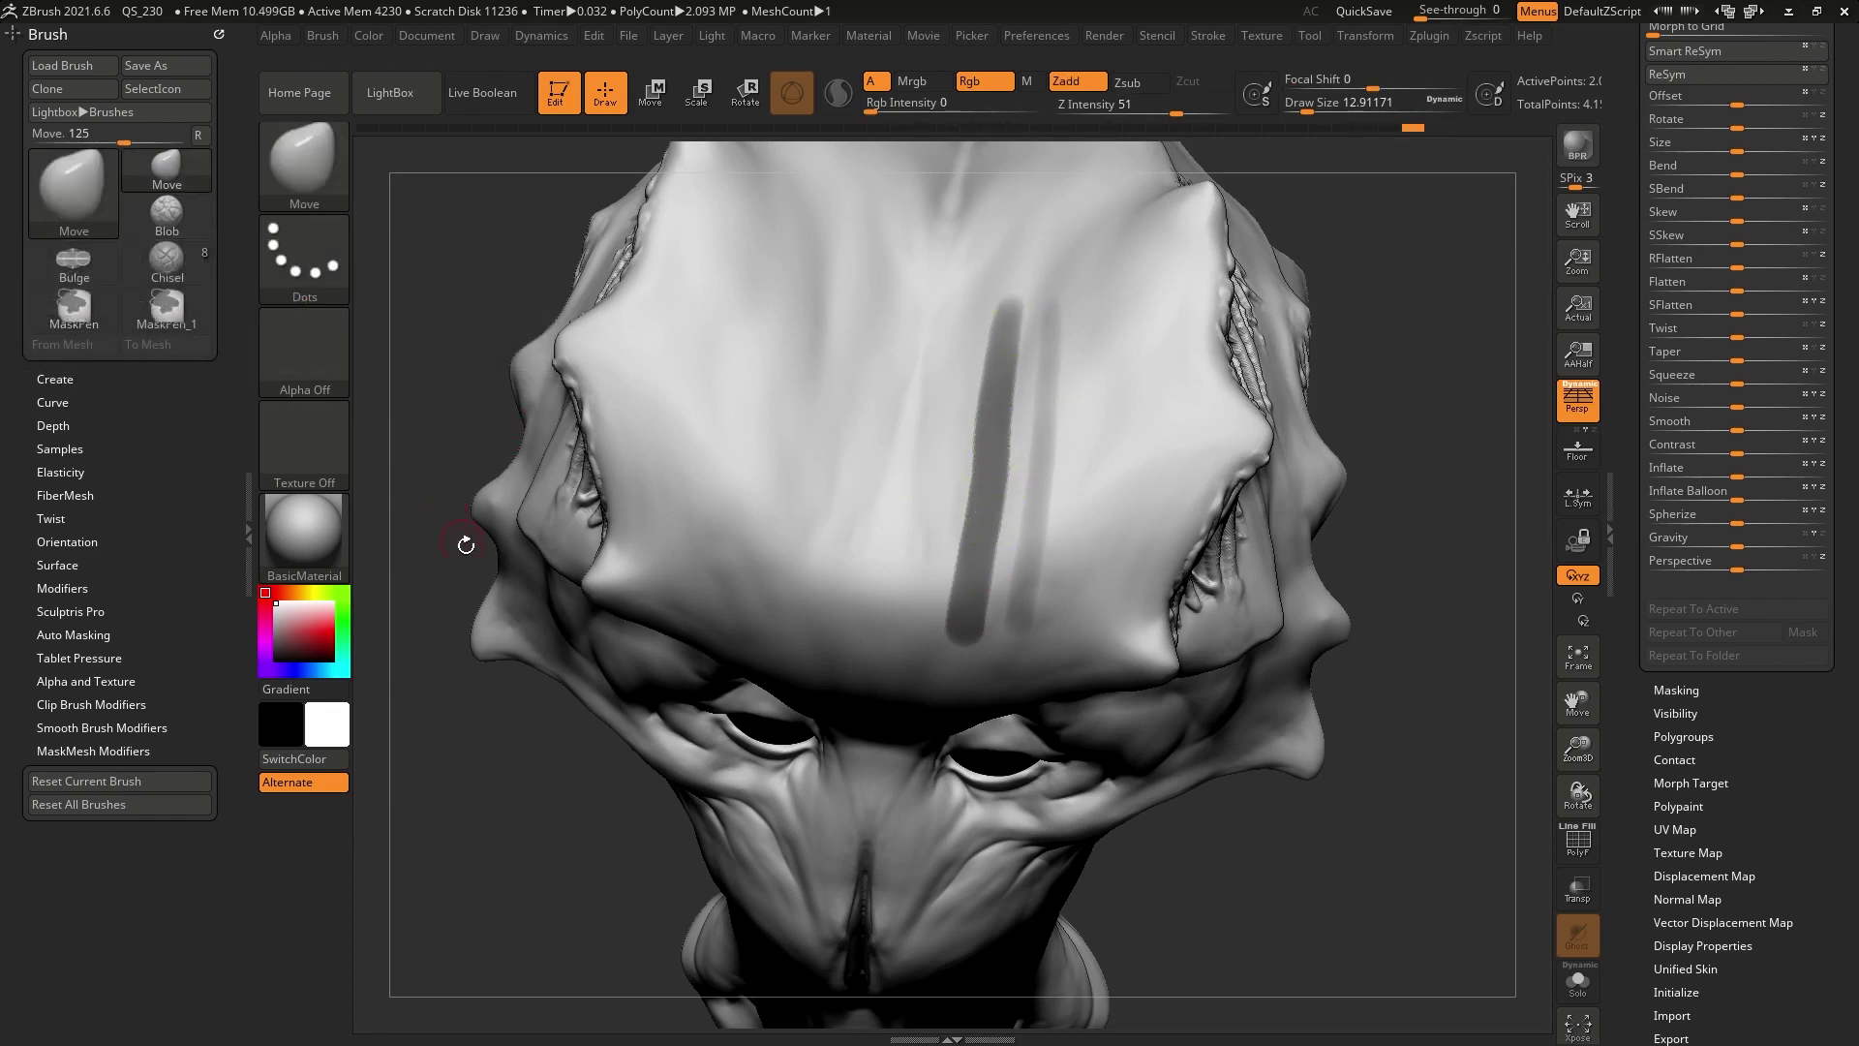
left_click_drag(901, 296, 820, 644, "ctrl")
left_click_drag(862, 280, 789, 611, "ctrl")
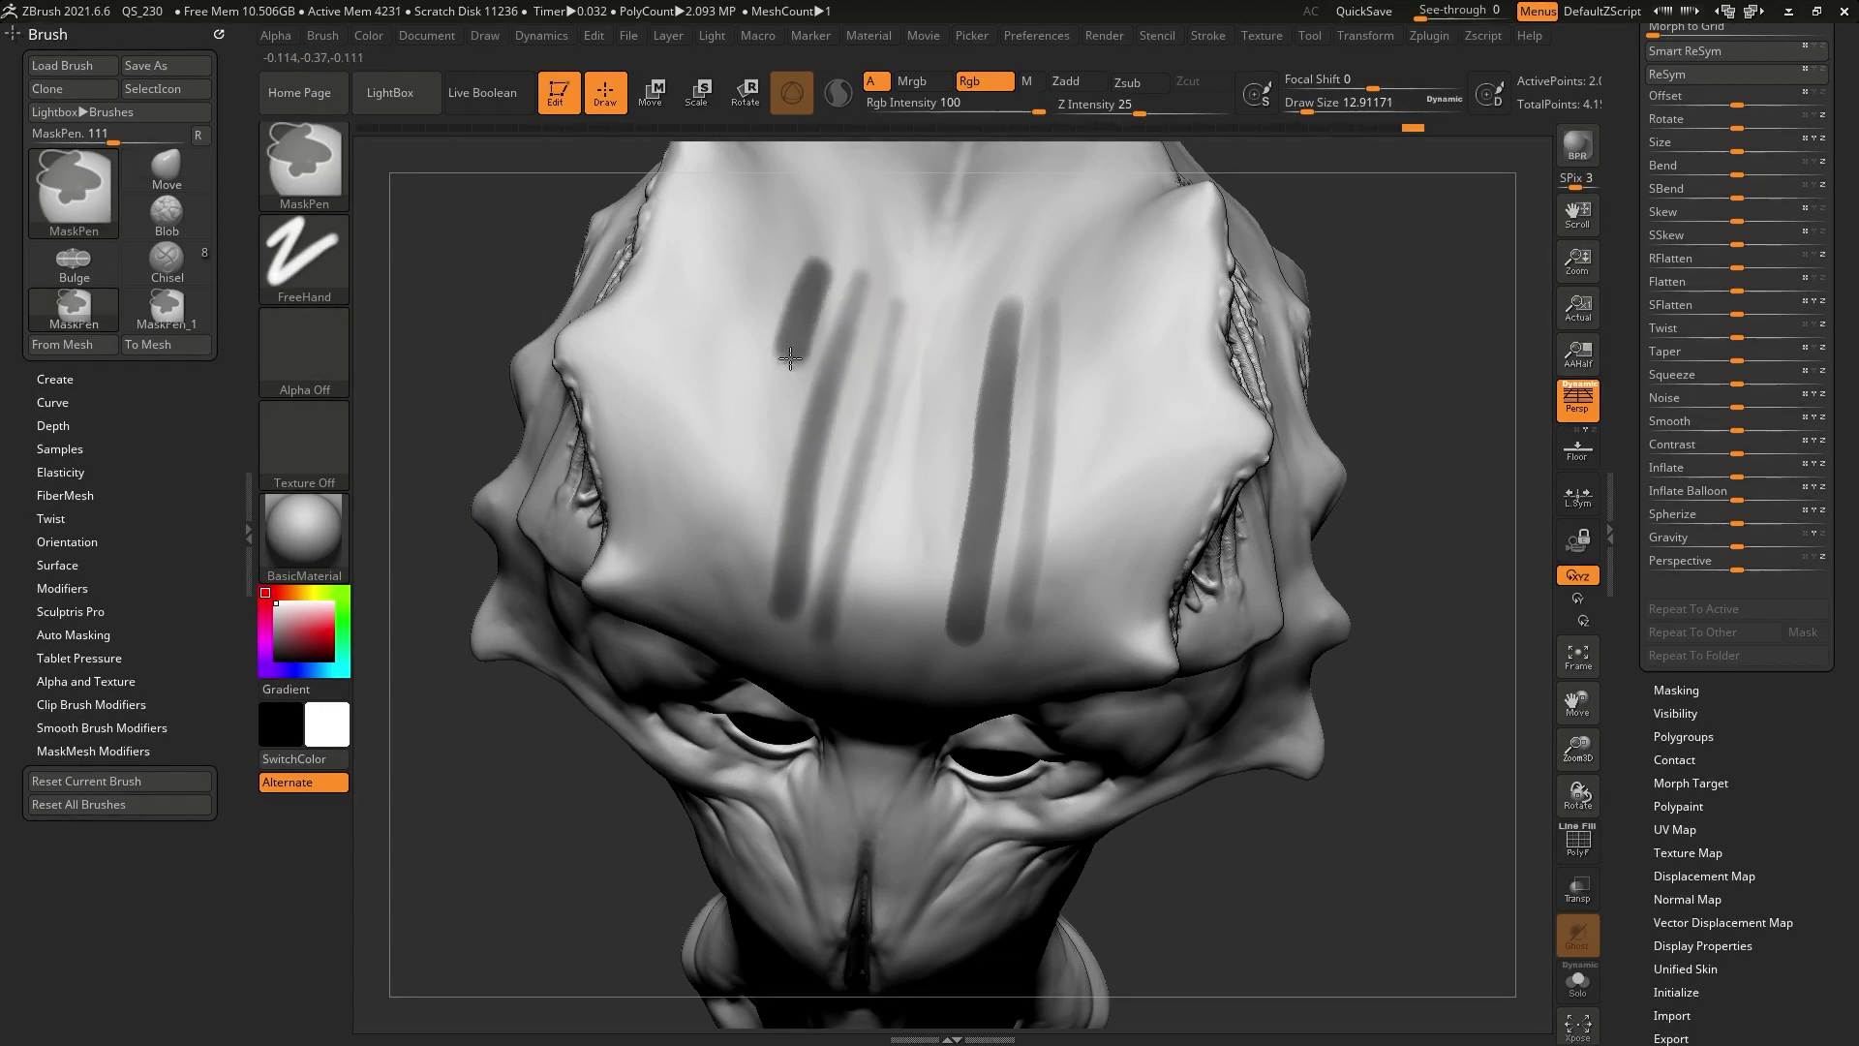
left_click_drag(818, 262, 735, 577, "ctrl")
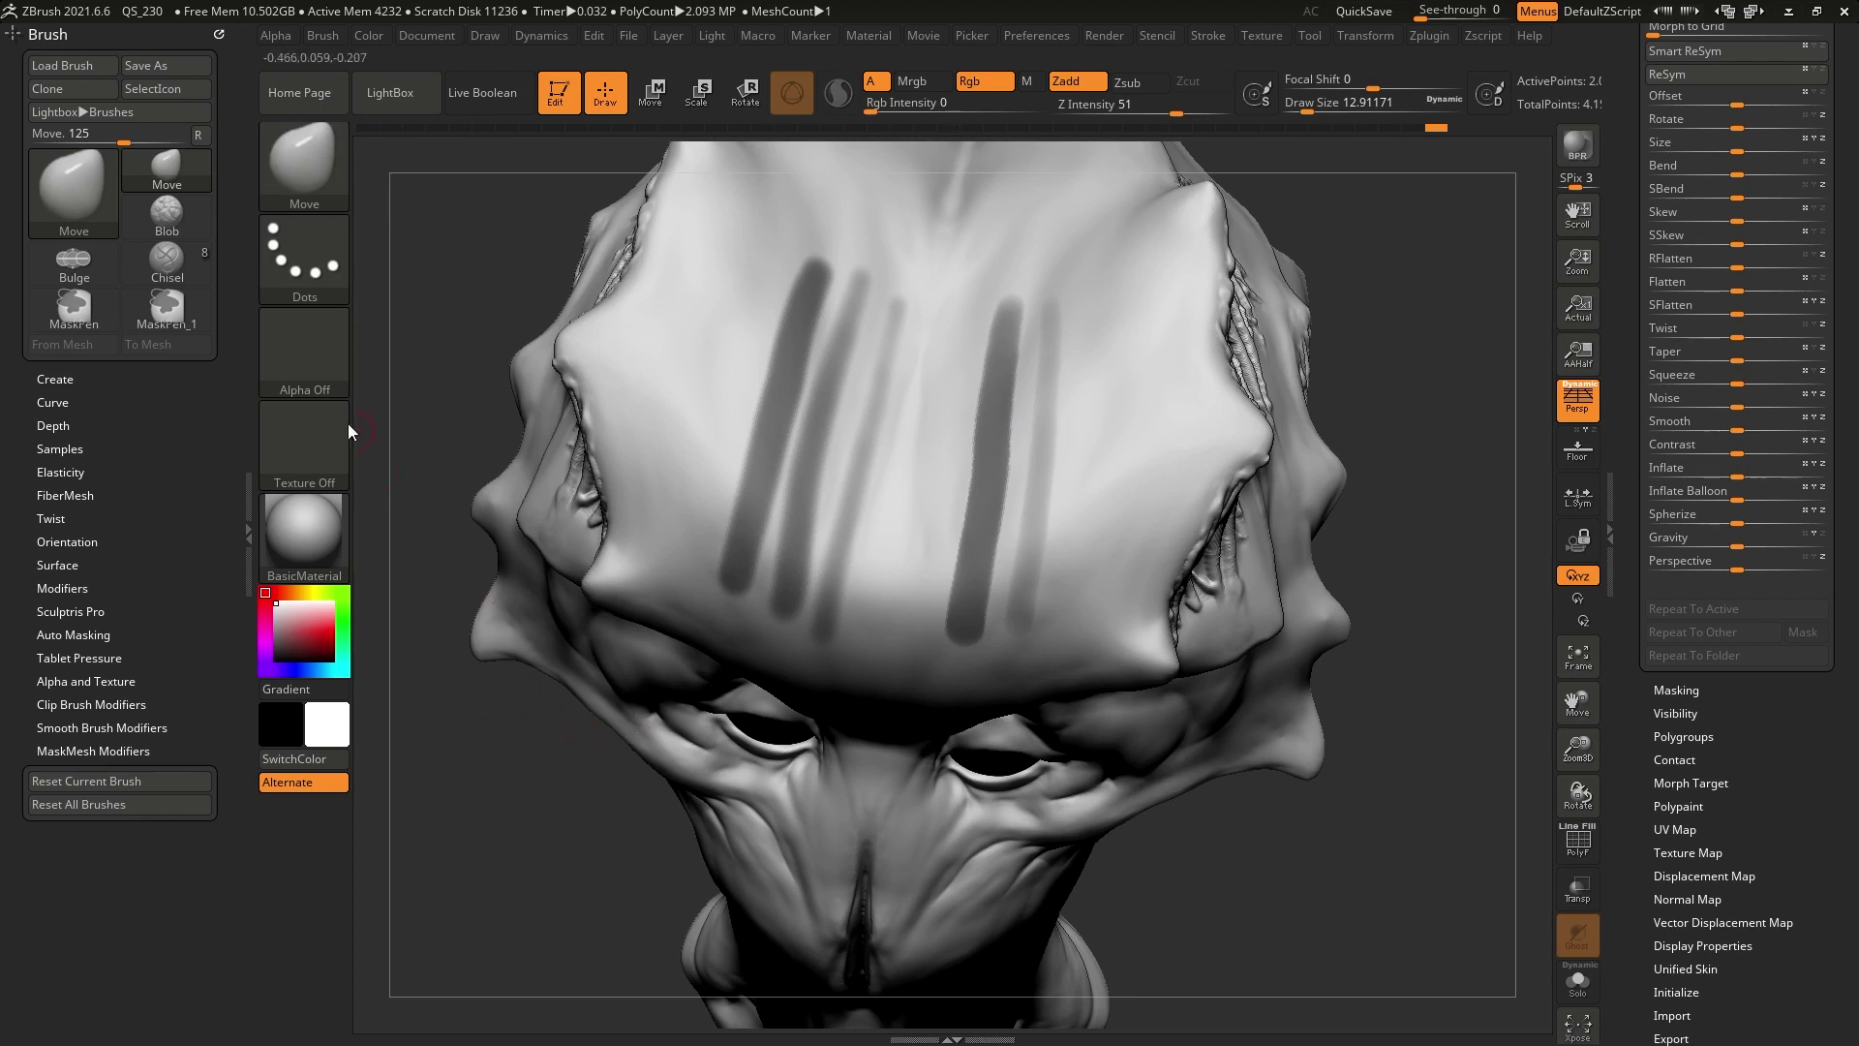
Expand the brush's Tablet Pressure settings to reveal its Size, Z Intensity and Rgb Intensity curves
key("ctrl")
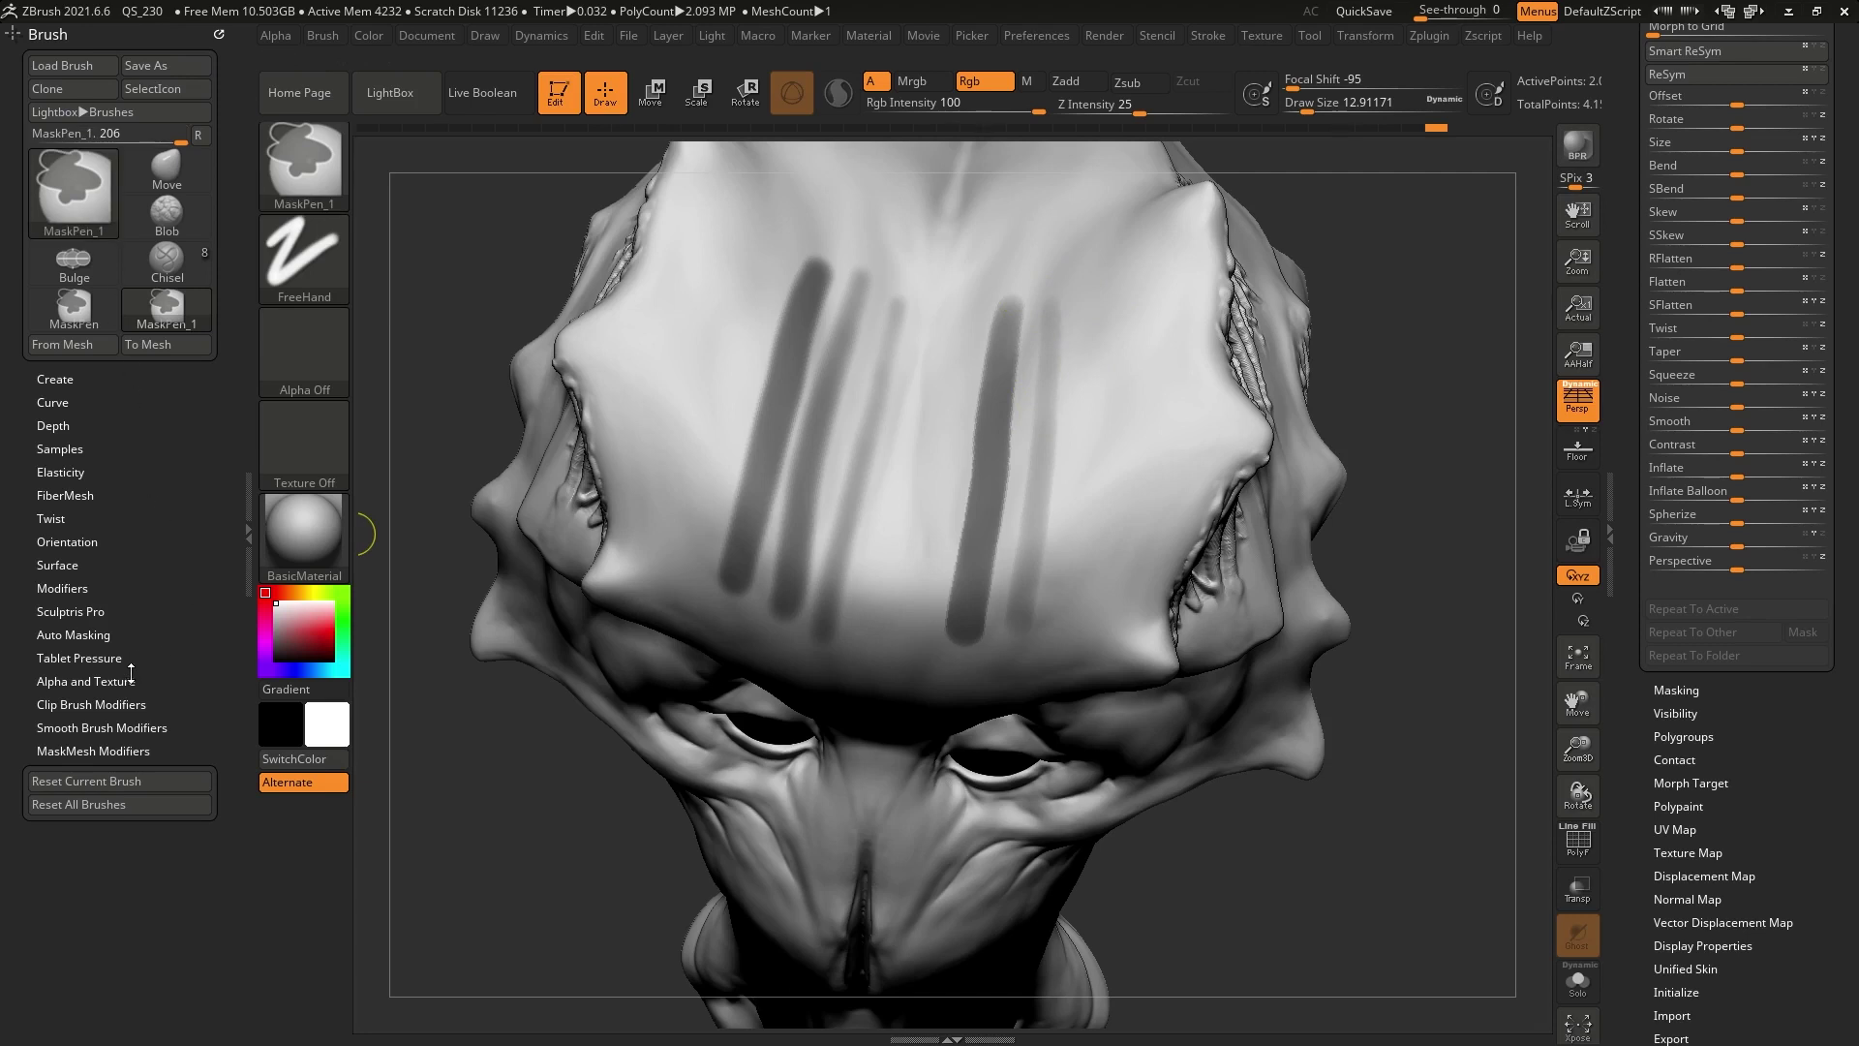
key("ctrl")
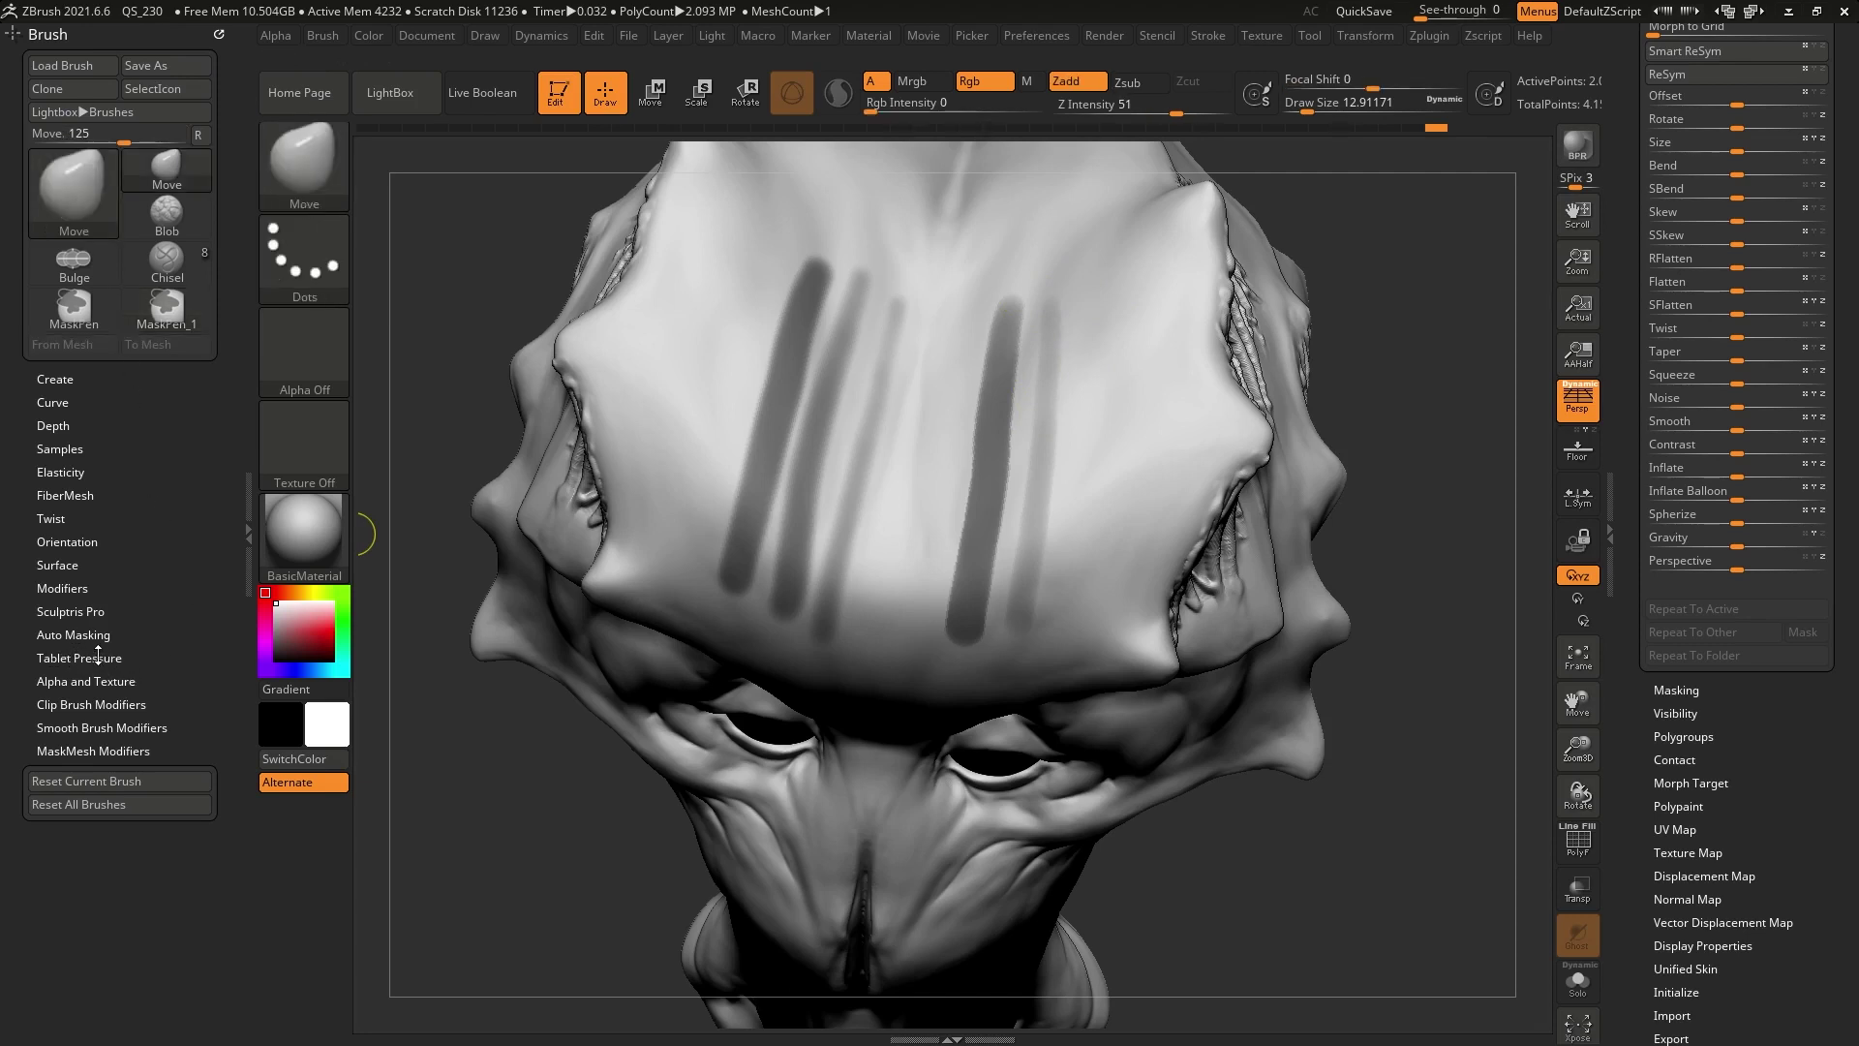
left_click(98, 657)
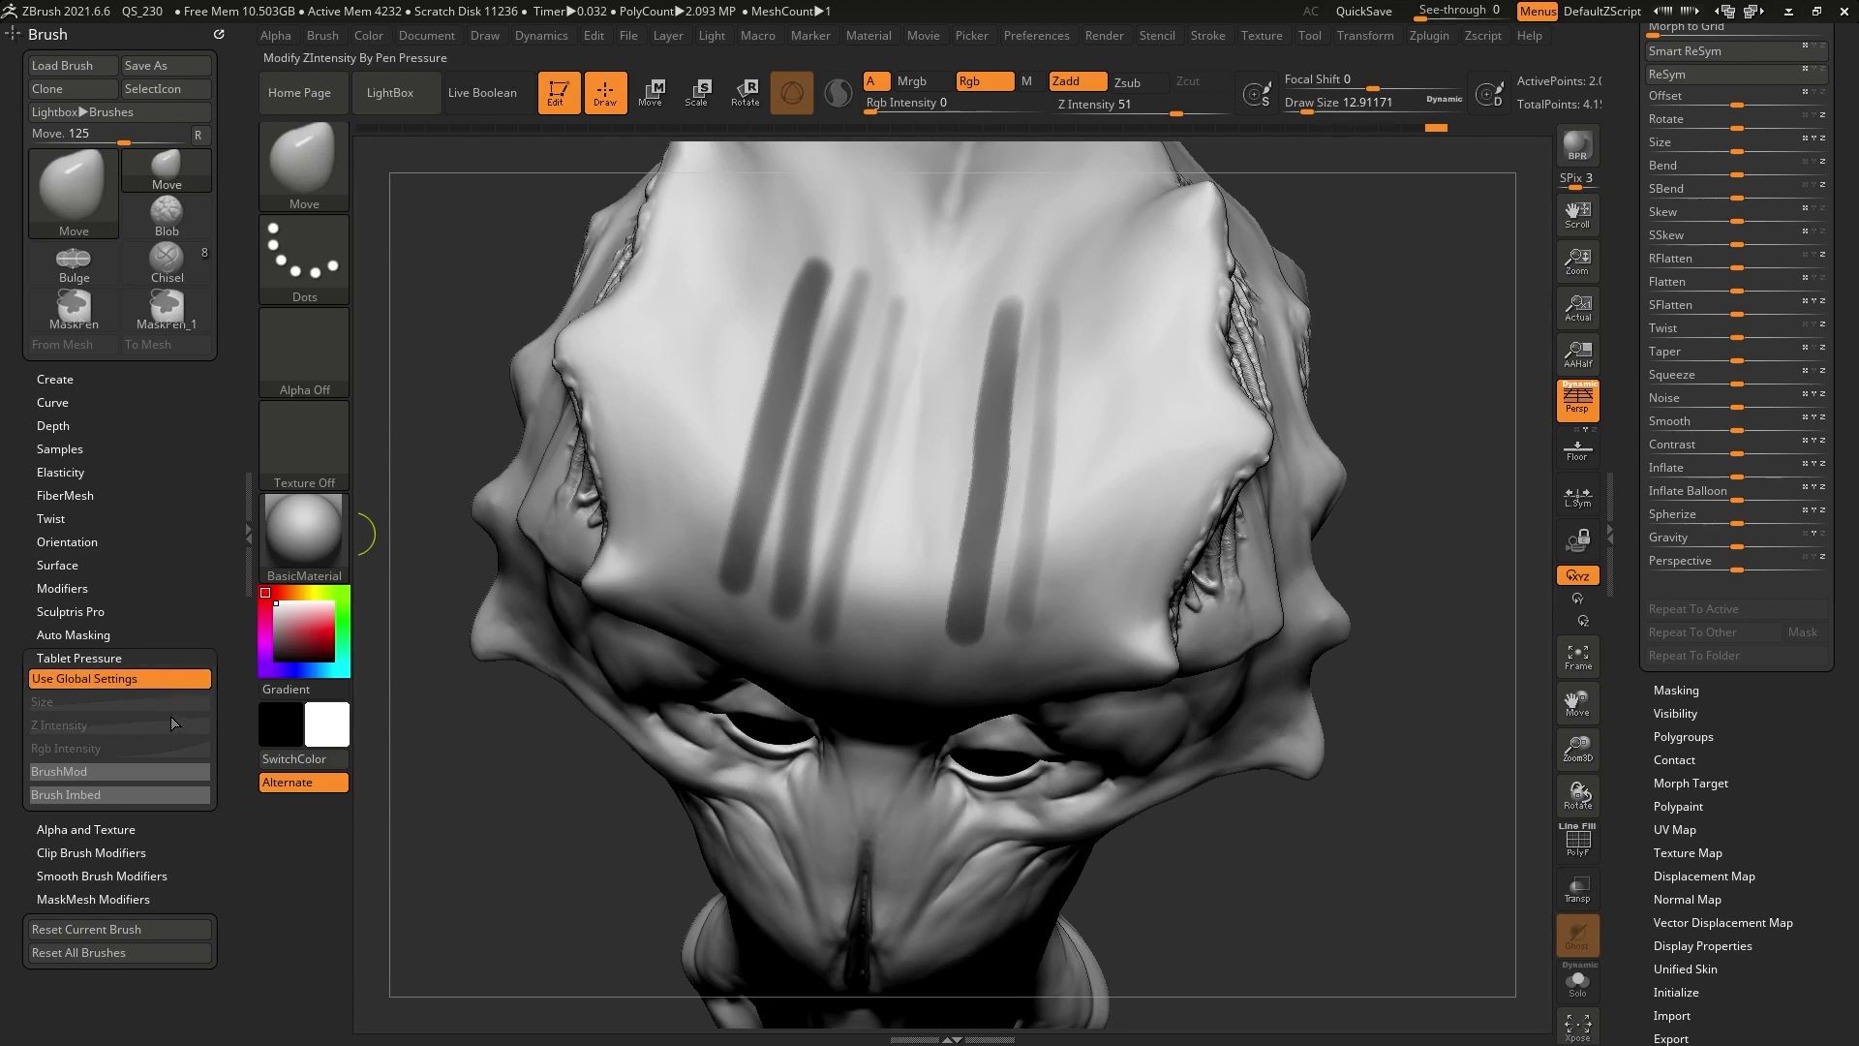
key("ctrl")
key("ctrl")
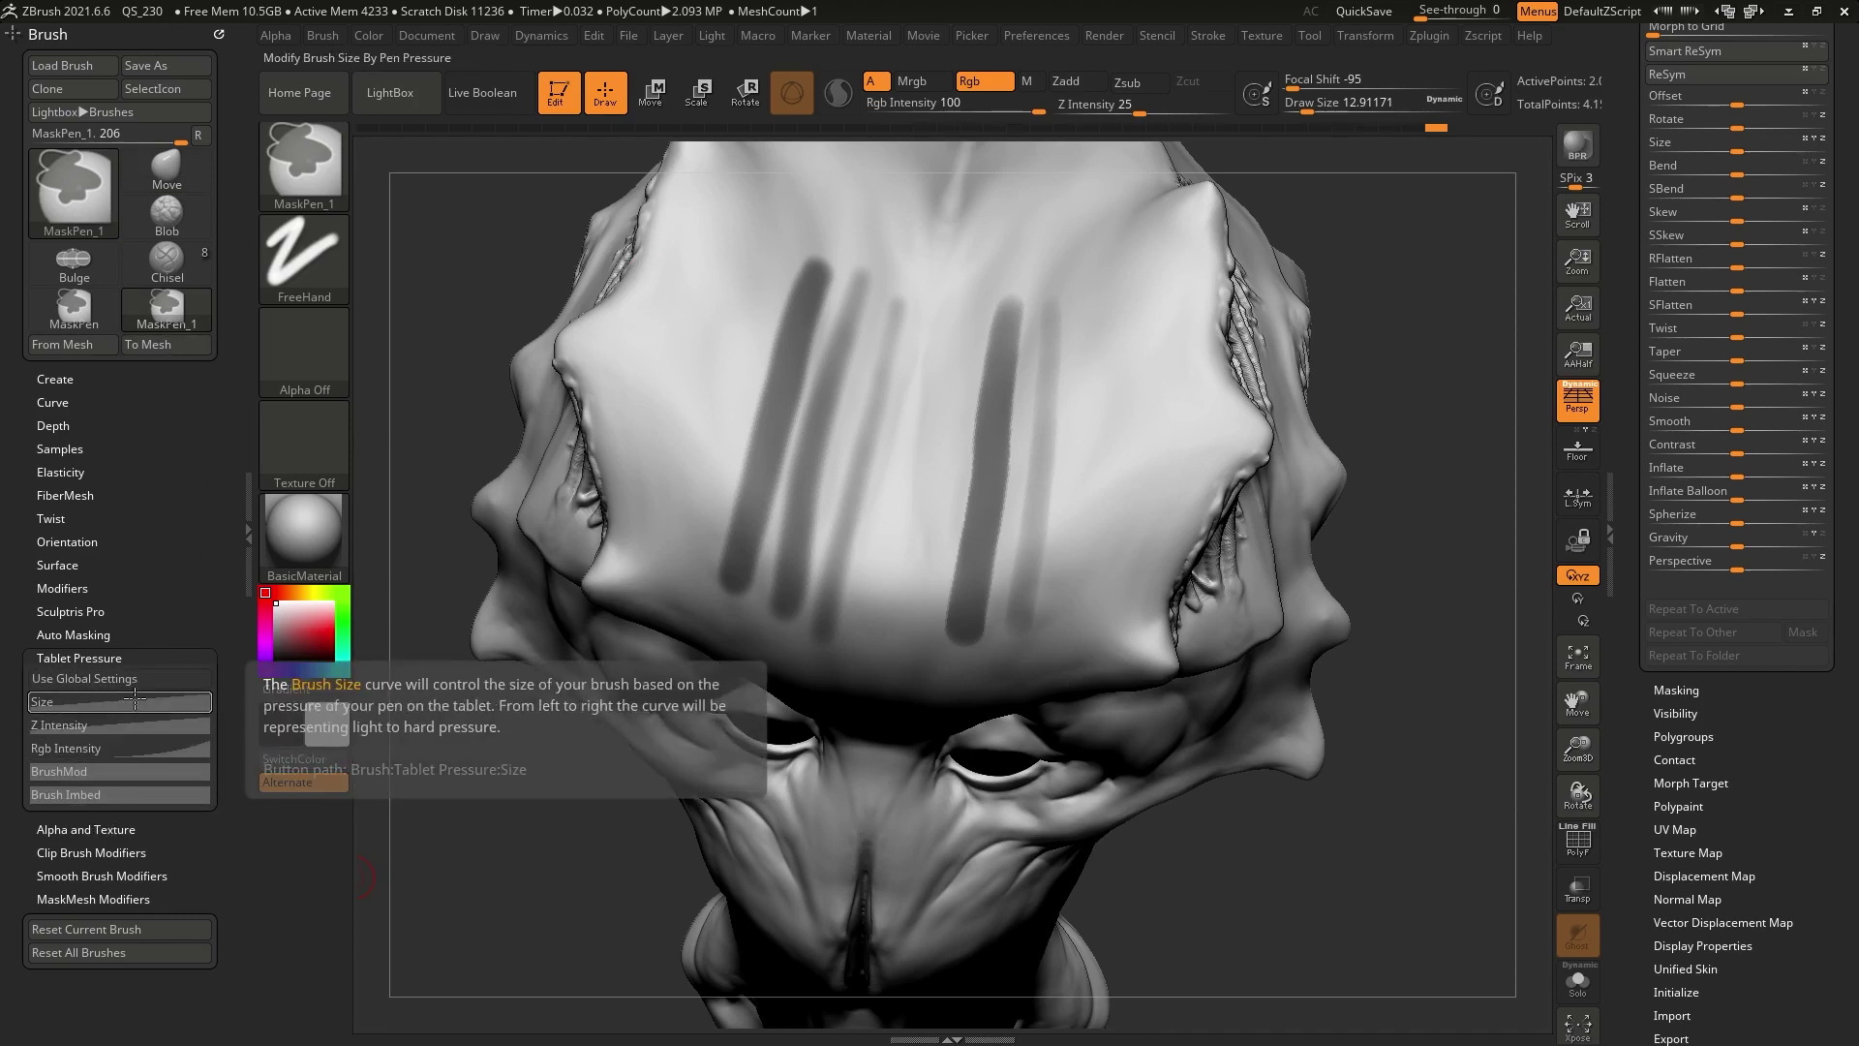
Bend the Size pressure curve by raising its endpoint and adding a point, then paint a test arch
left_click(131, 702)
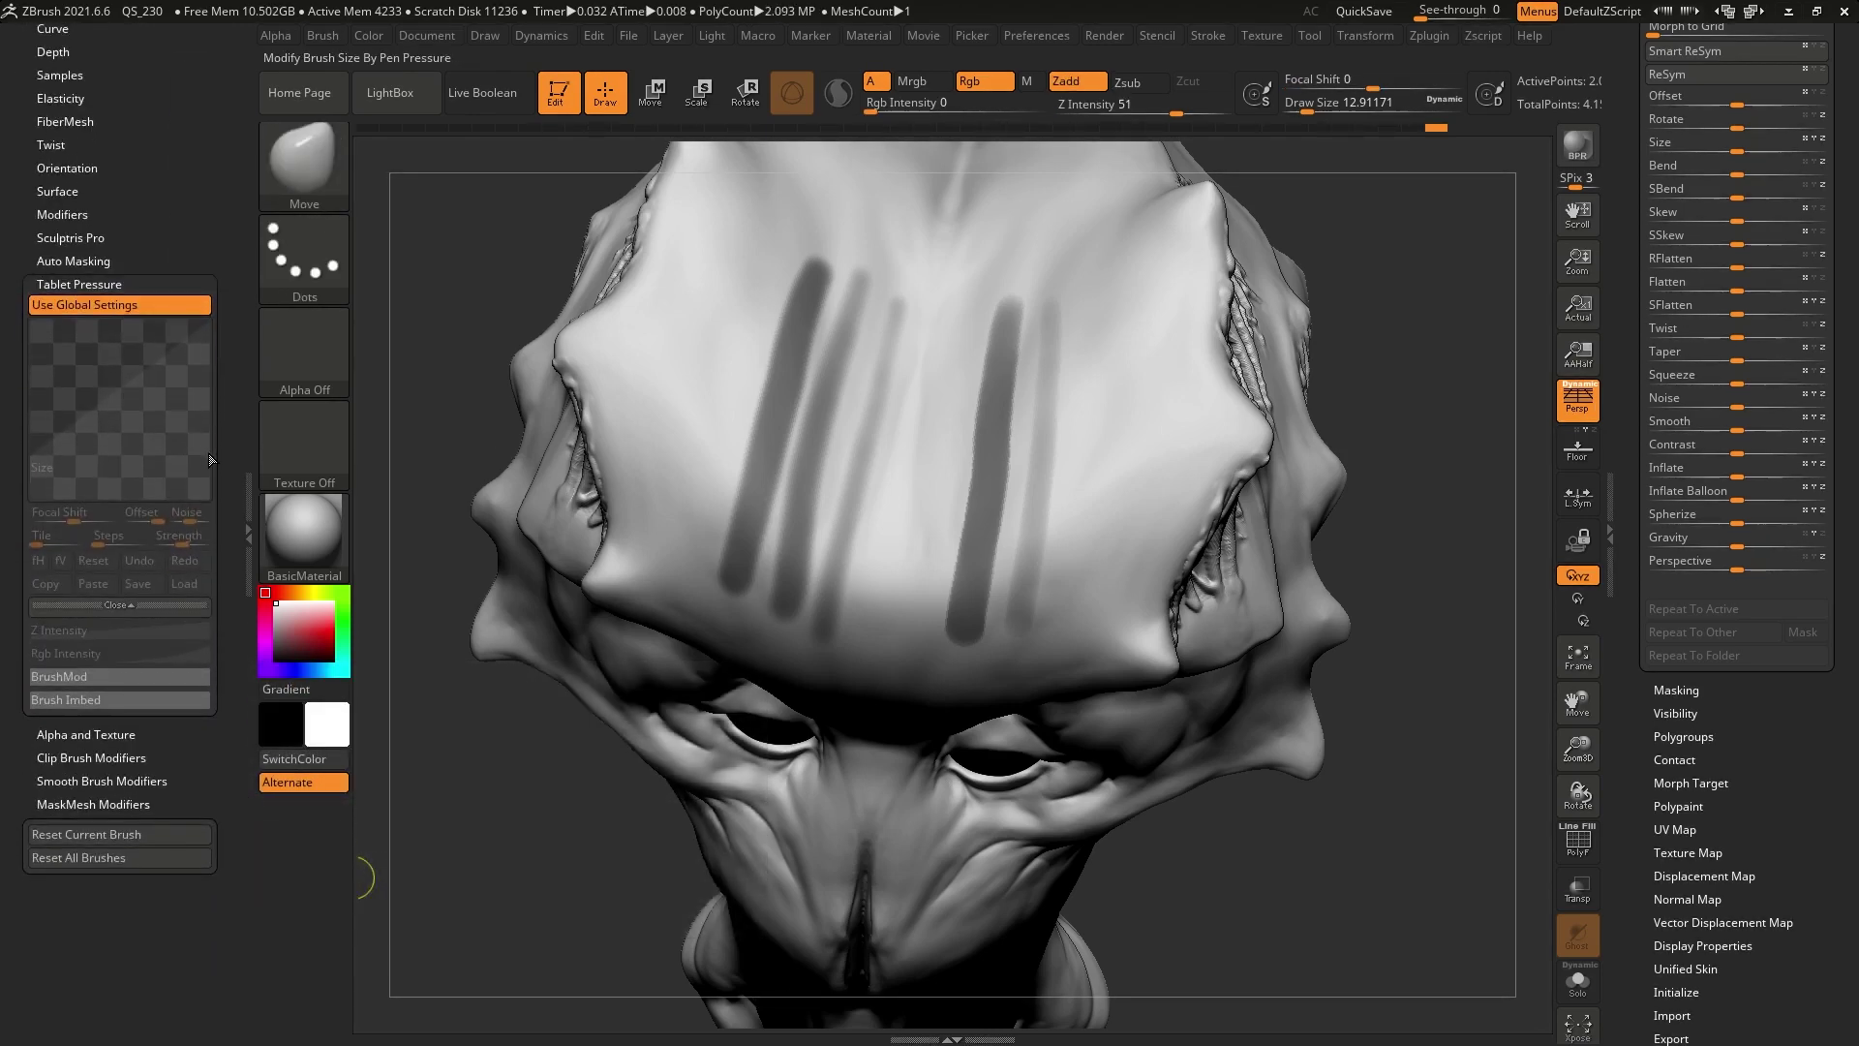
key("ctrl")
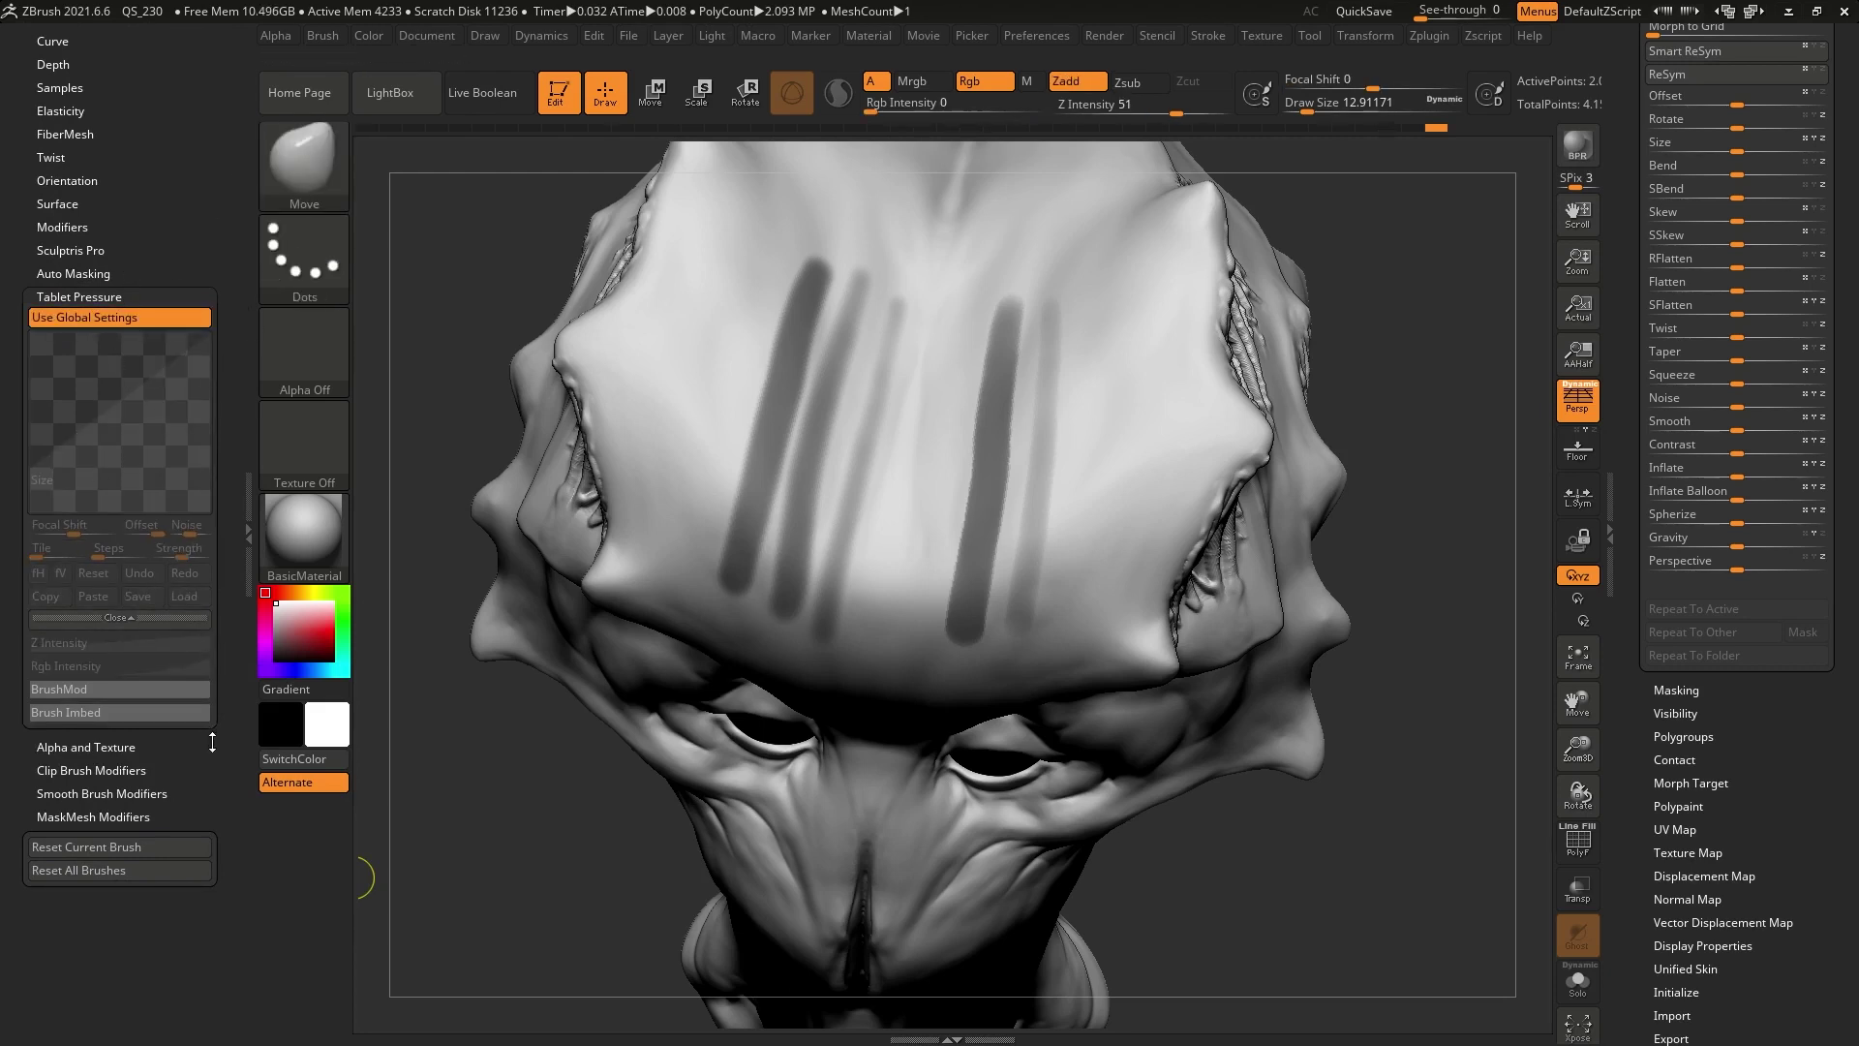
key("ctrl")
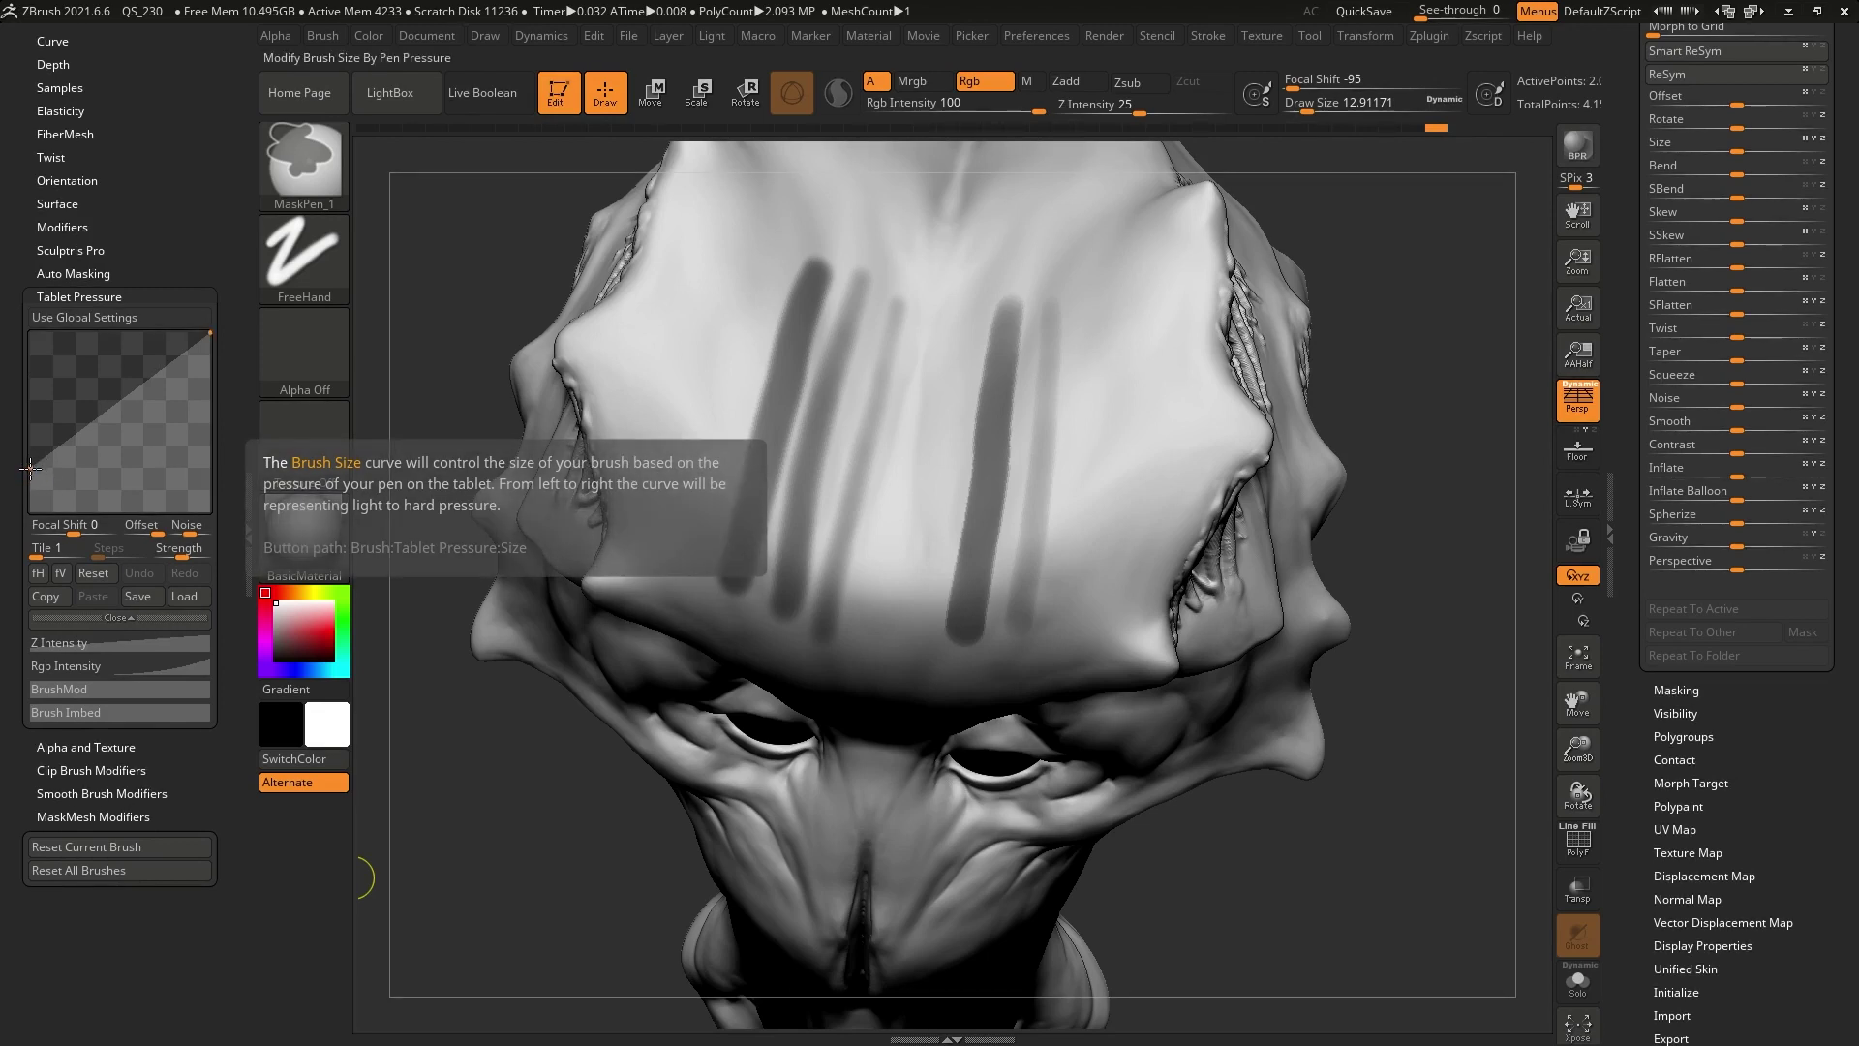
left_click_drag(30, 467, 28, 480)
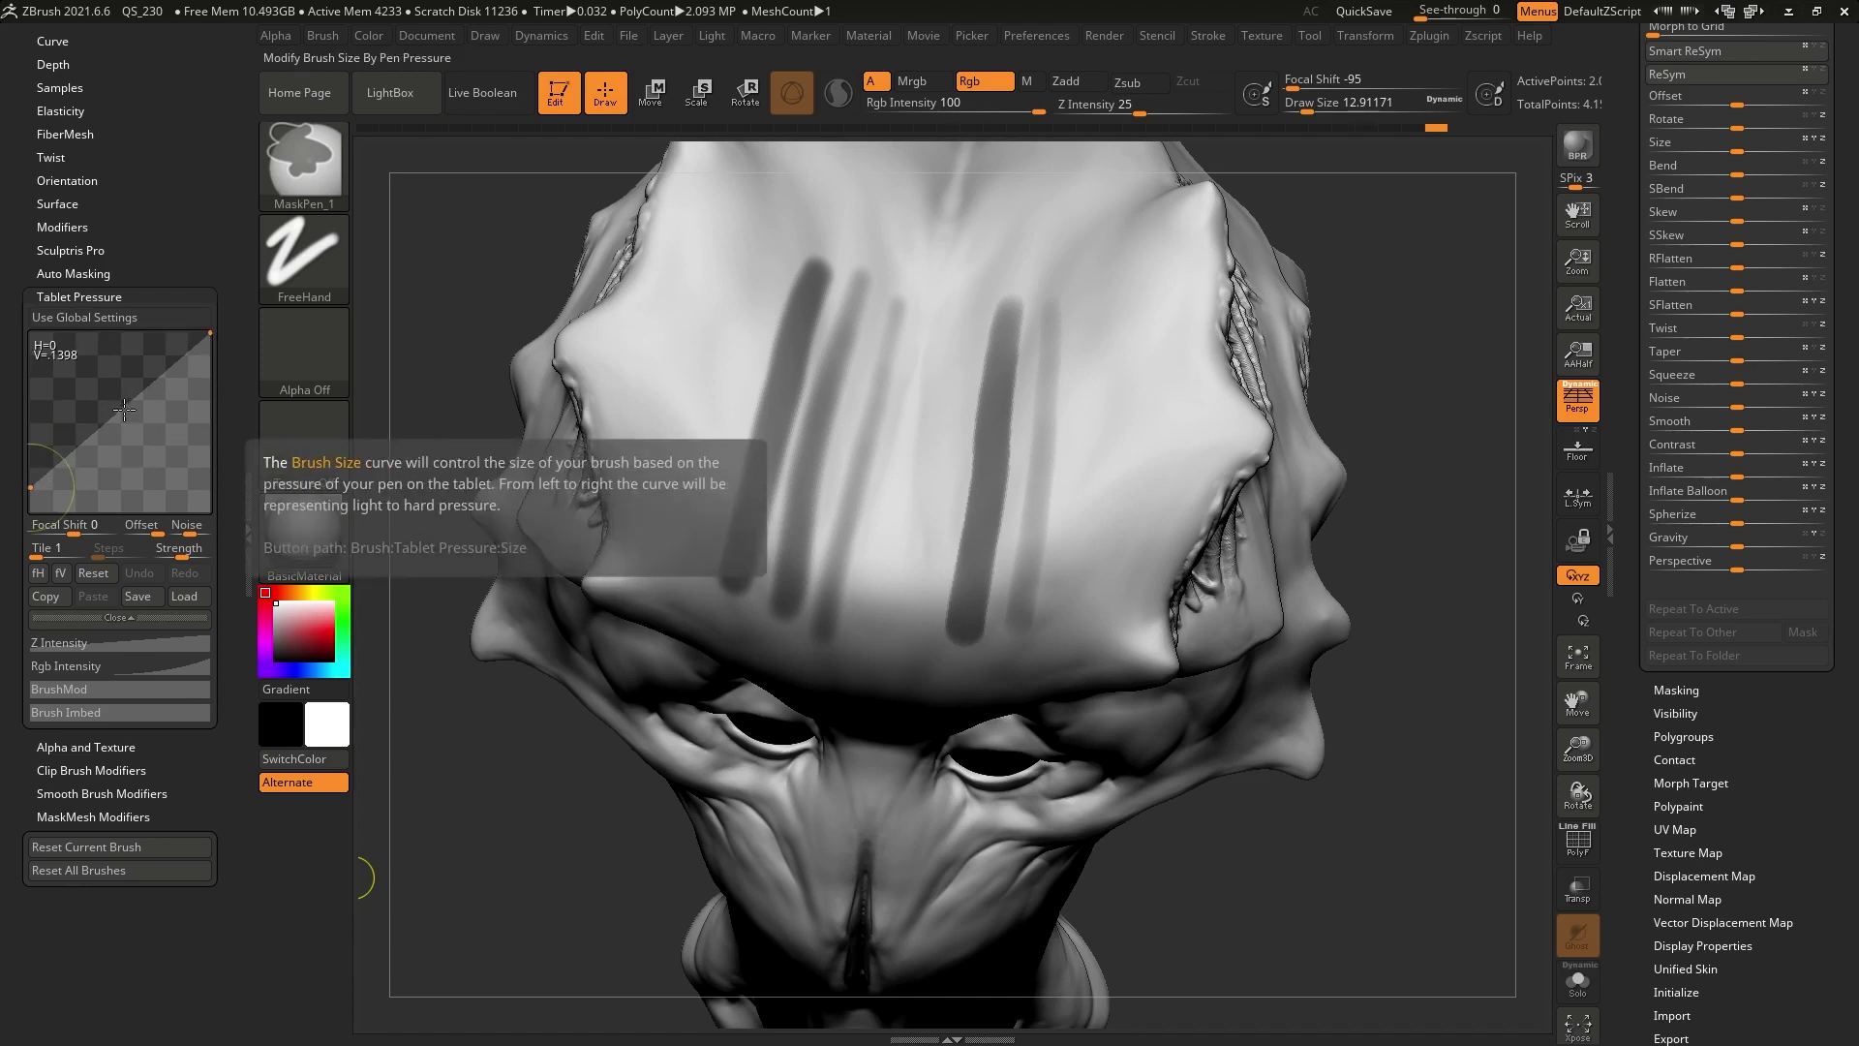
left_click_drag(118, 413, 124, 418)
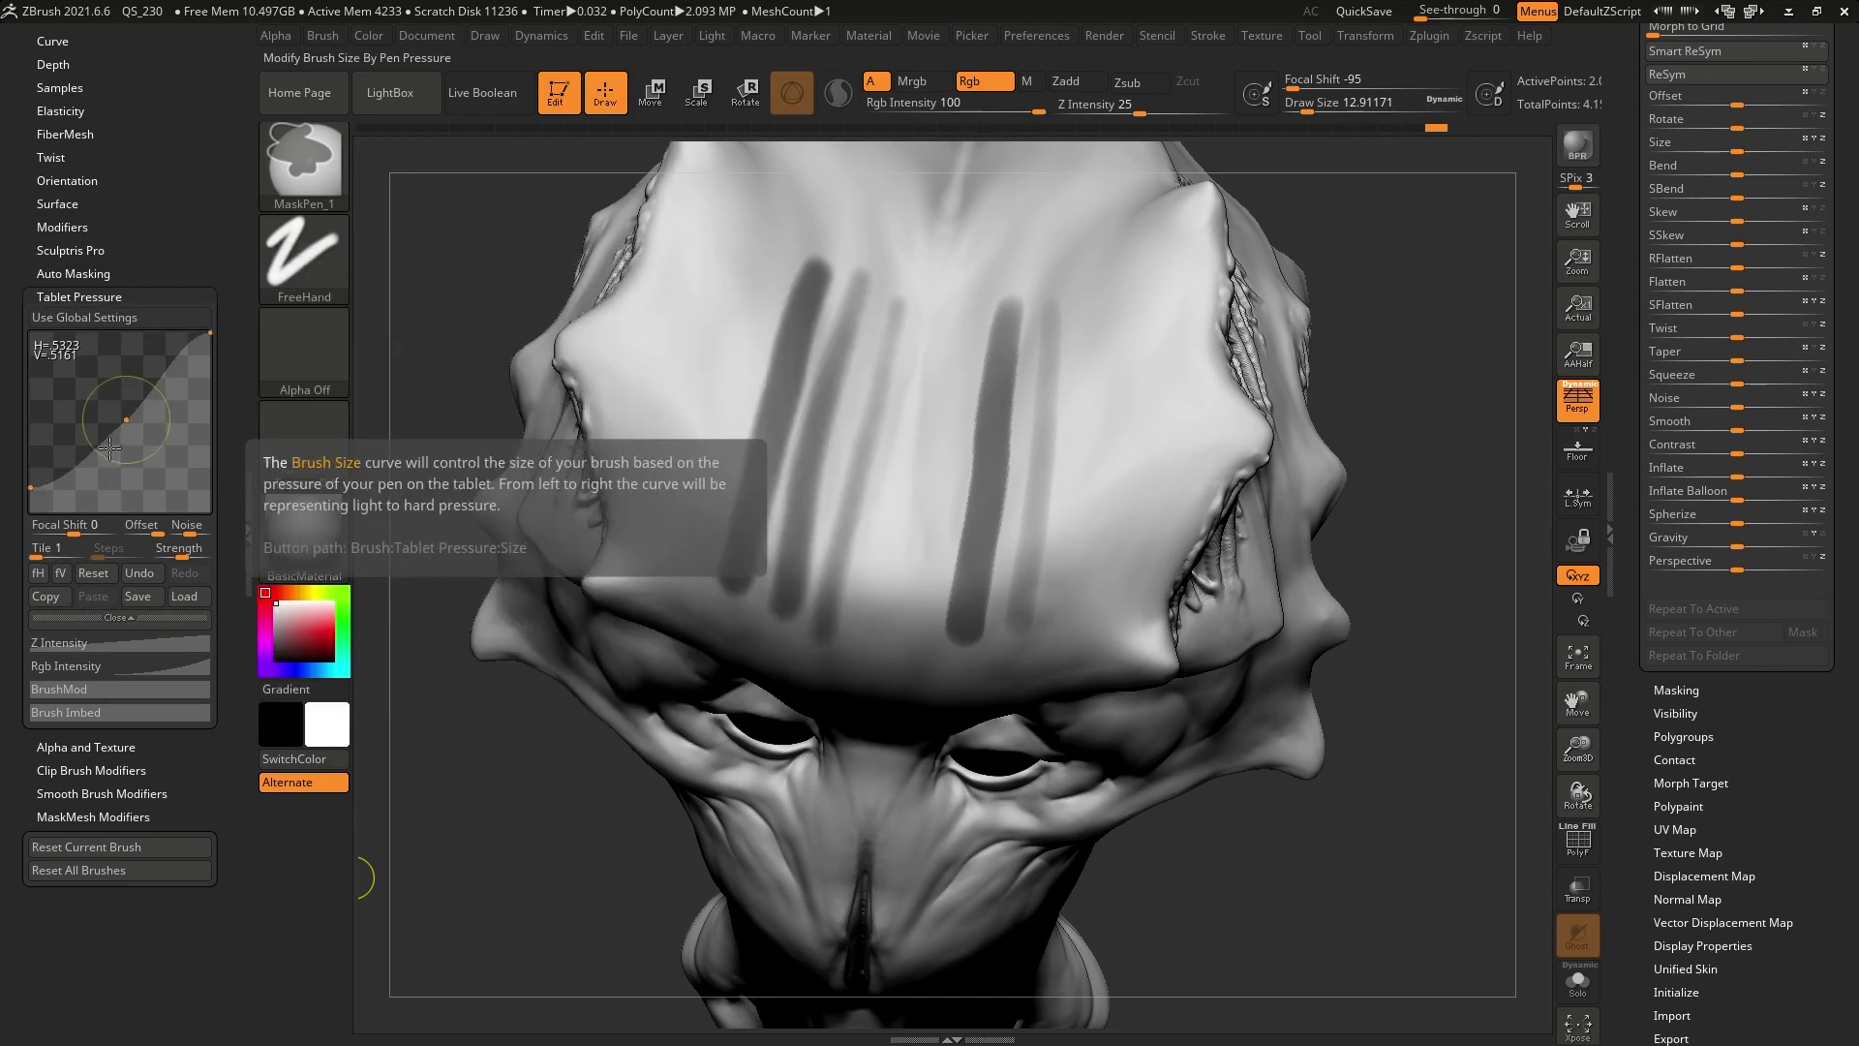
left_click_drag(124, 419, 119, 416)
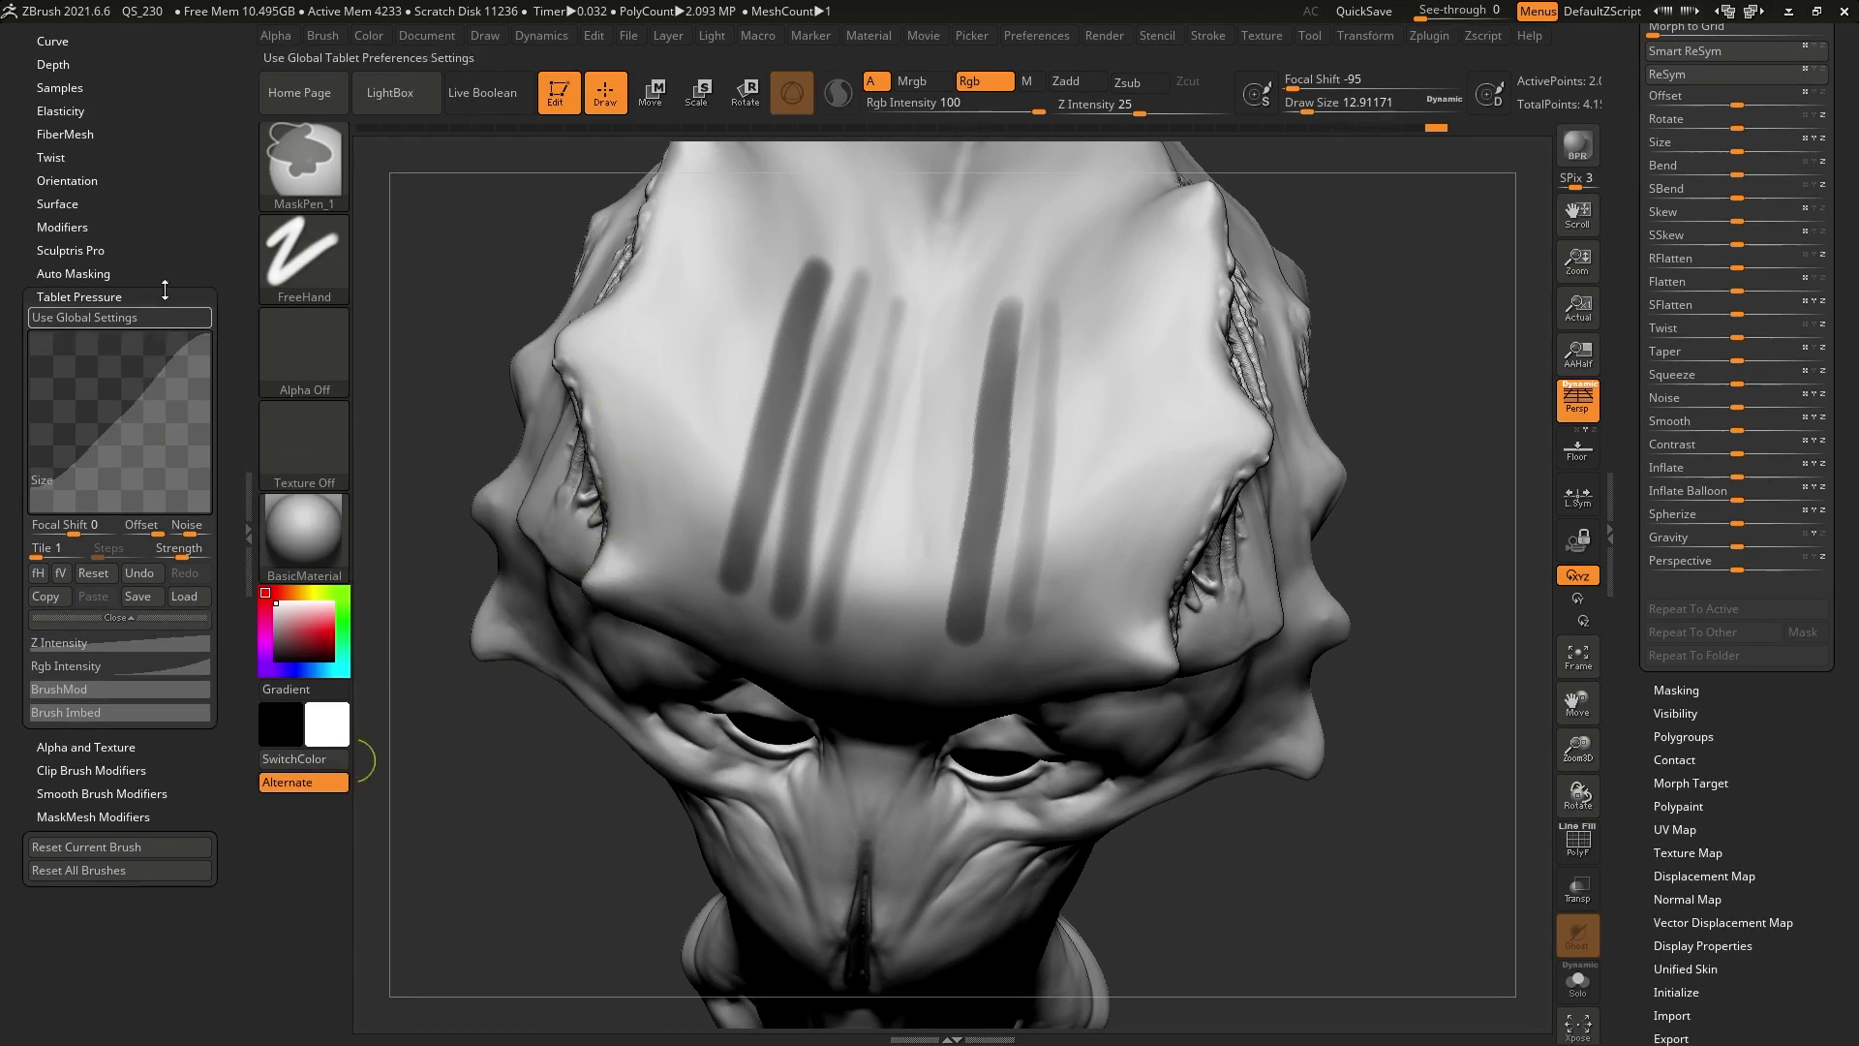
mouse_move(955, 376)
left_mouse_down()
mouse_move(905, 660)
mouse_move(893, 539)
mouse_move(929, 373)
mouse_move(1036, 245)
mouse_move(1107, 337)
mouse_move(1110, 438)
left_mouse_up()
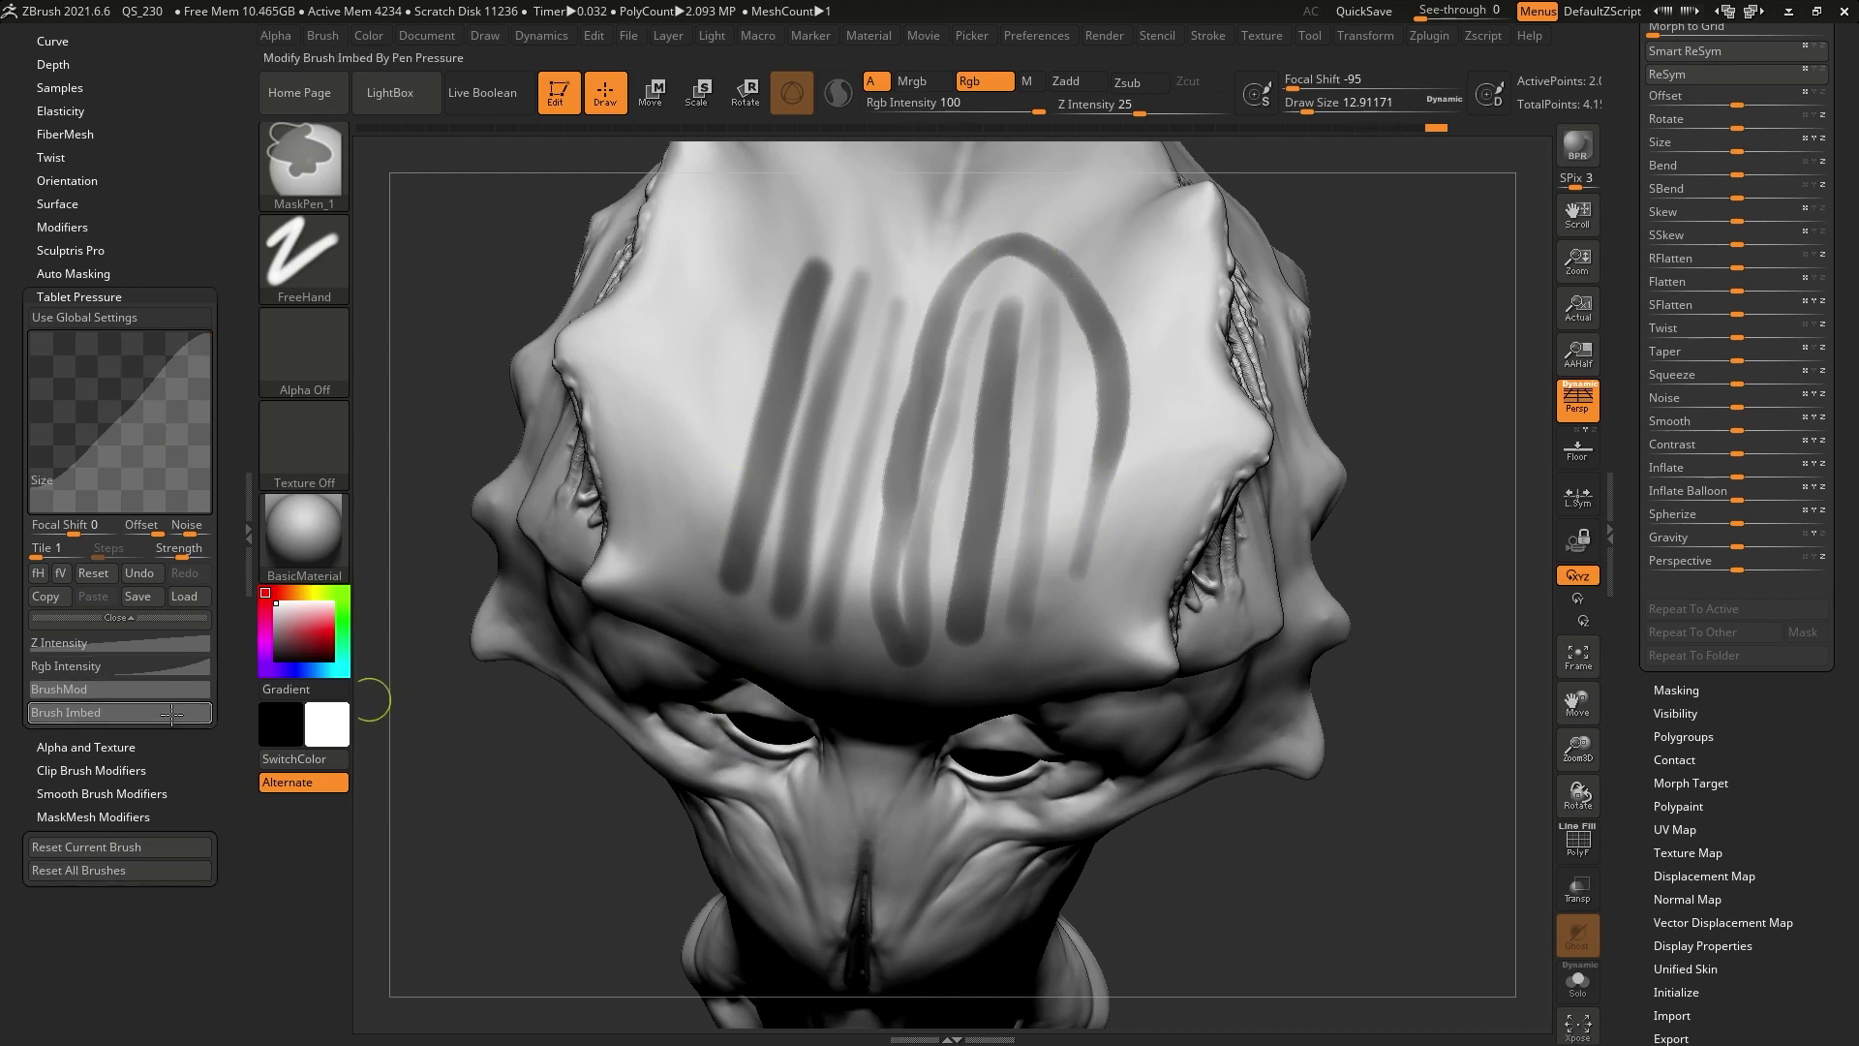
Show the Rgb Intensity pressure curve and adjust Render's Fade Opacity to compare faded strokes
left_click(129, 666)
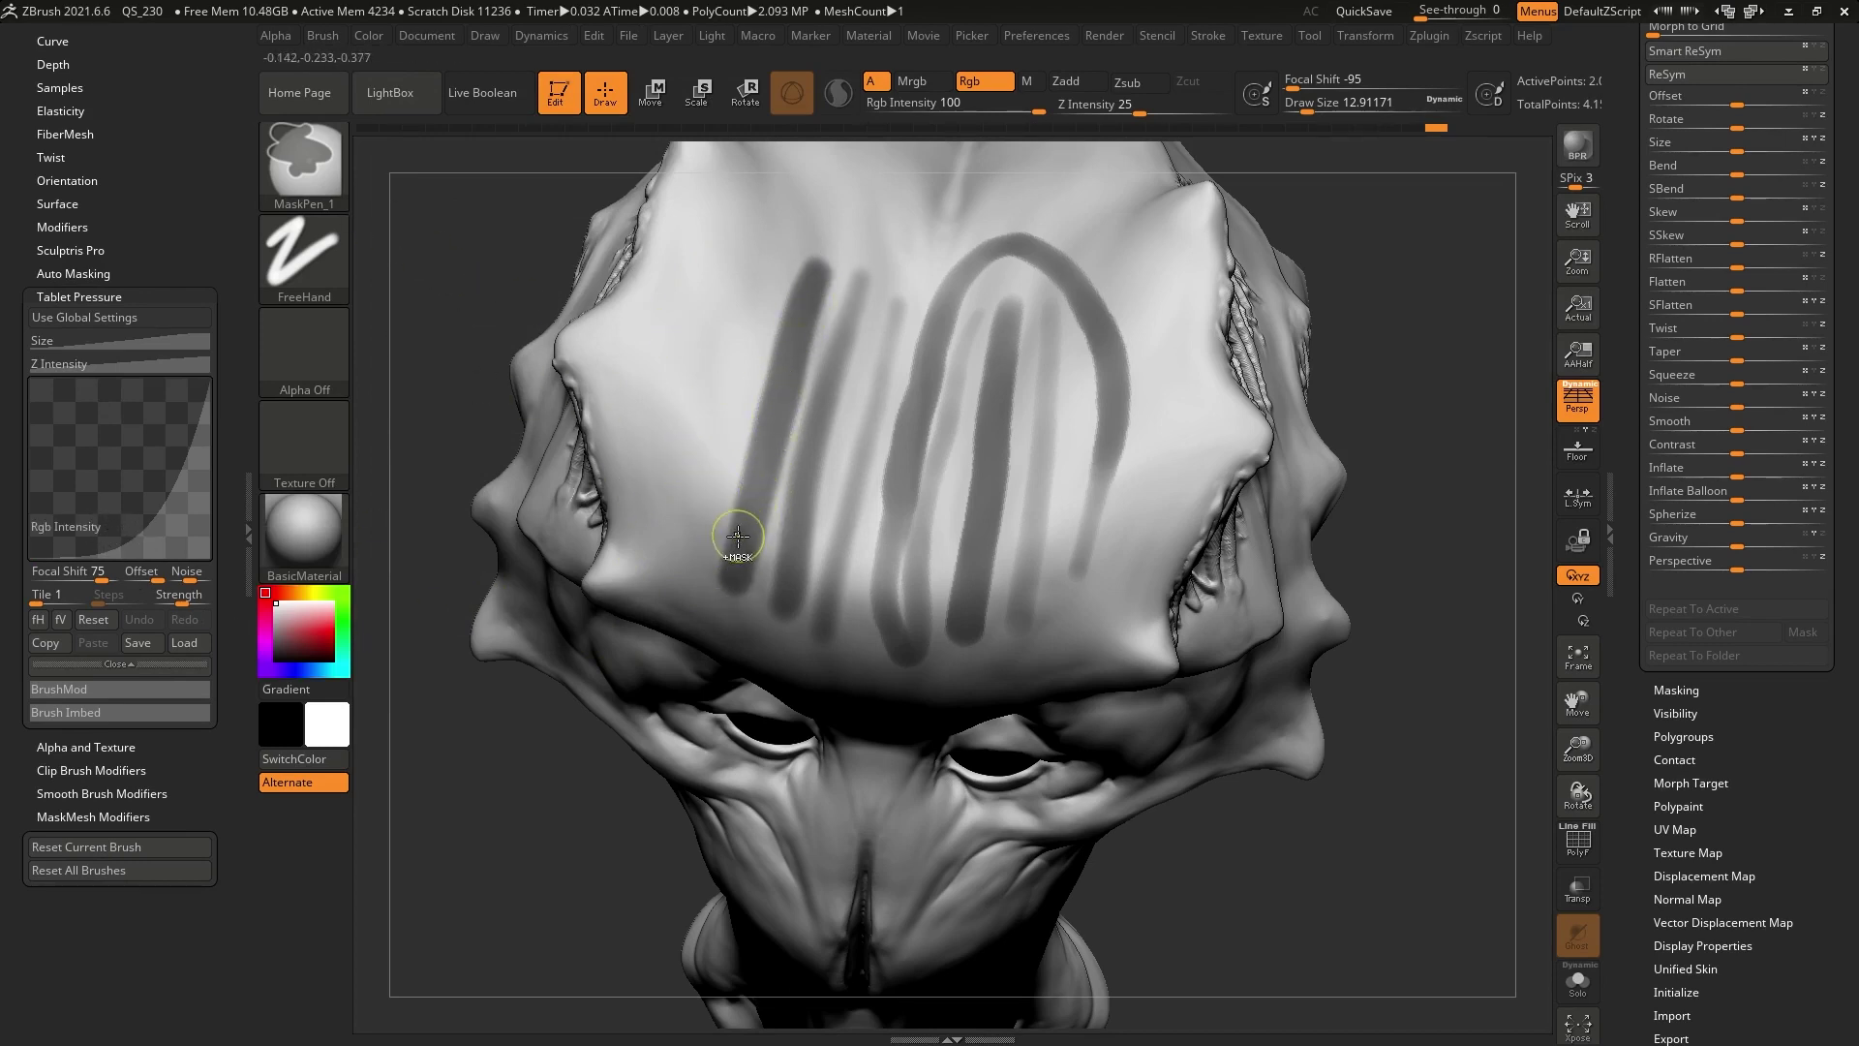
key("ctrl")
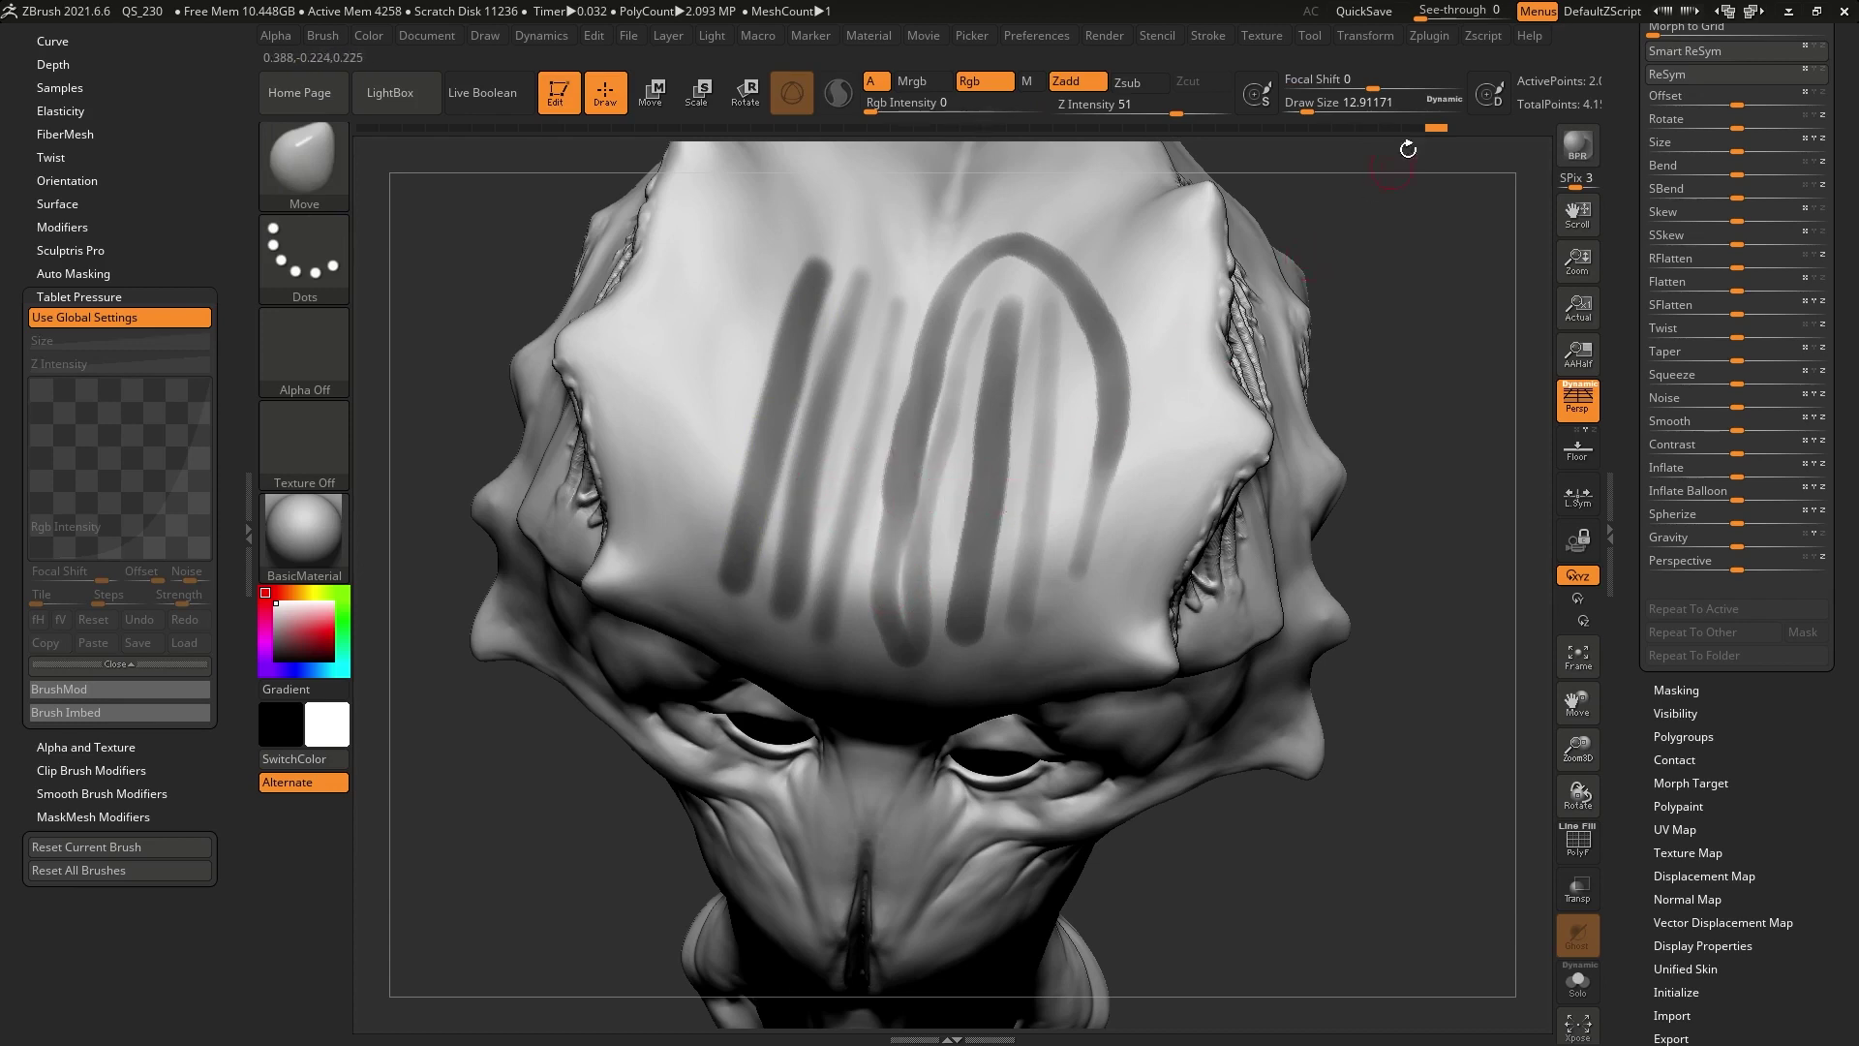
left_click(1107, 36)
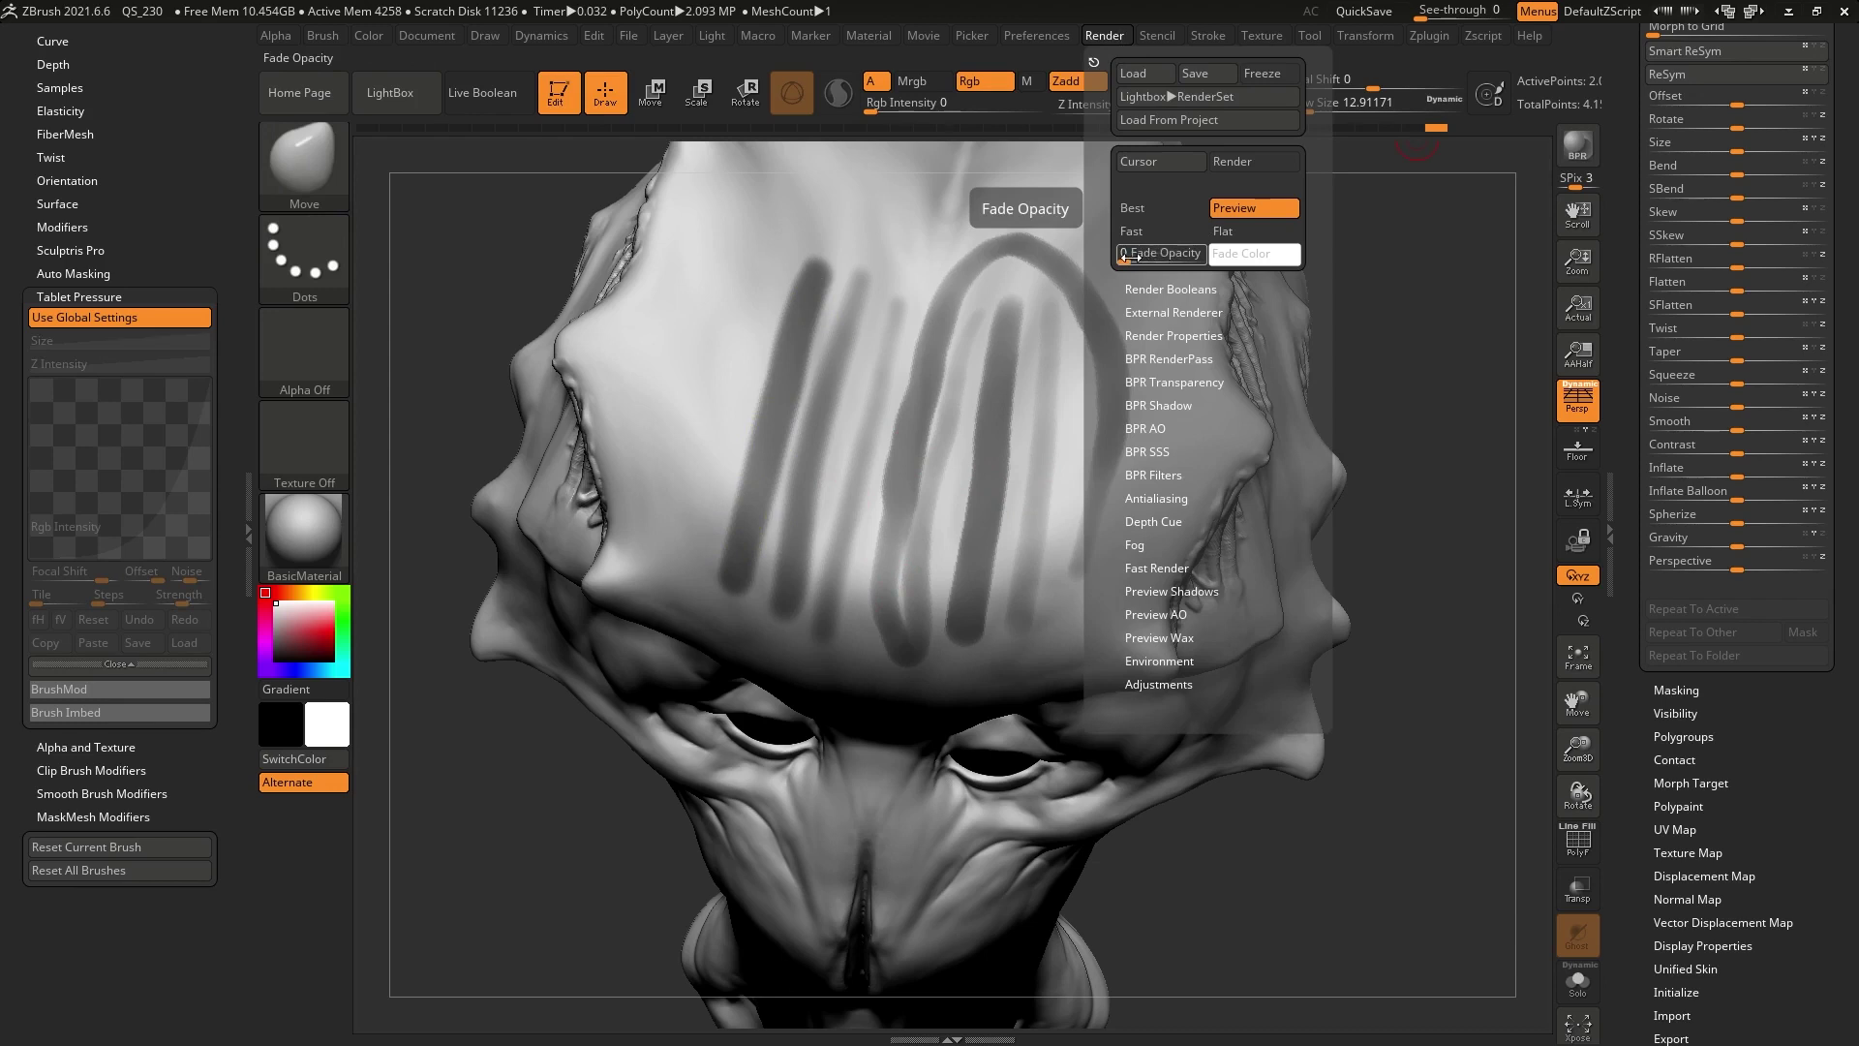
mouse_move(1127, 253)
left_mouse_down()
mouse_move(1193, 256)
mouse_move(1119, 260)
left_mouse_up()
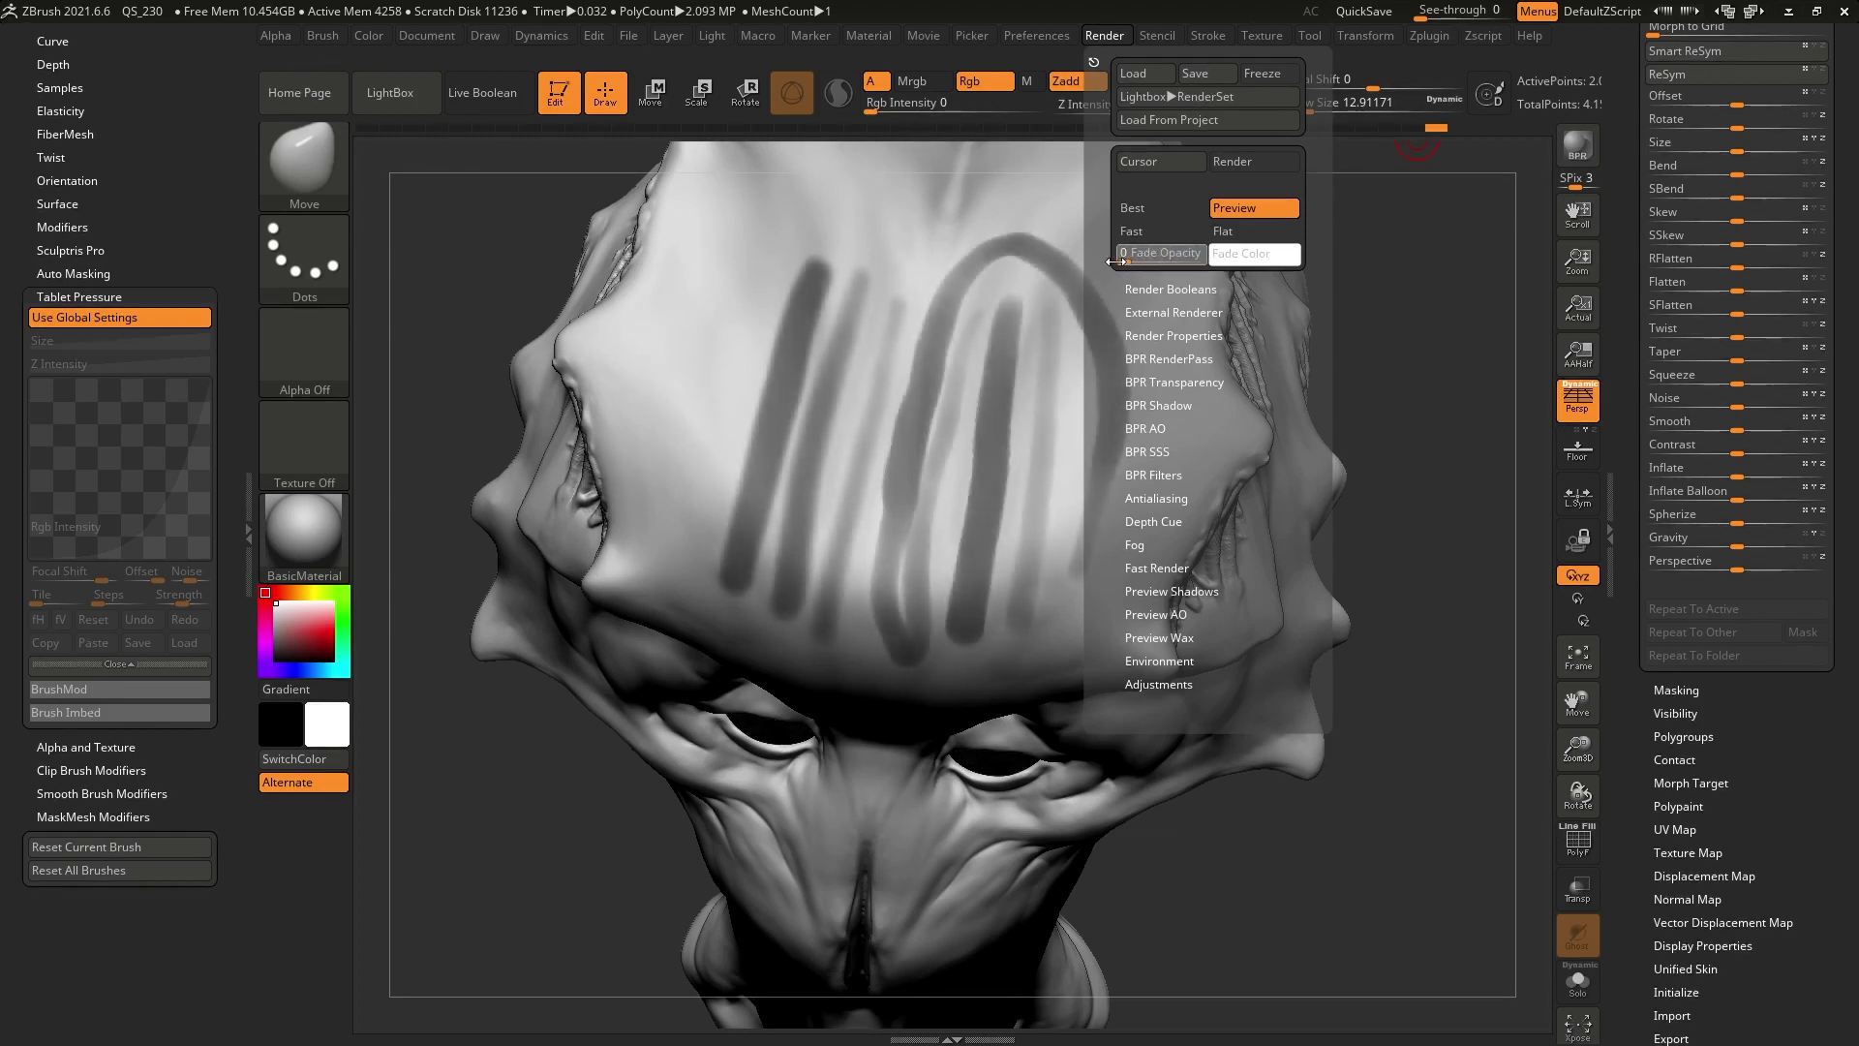
left_click_drag(1122, 258, 1158, 257)
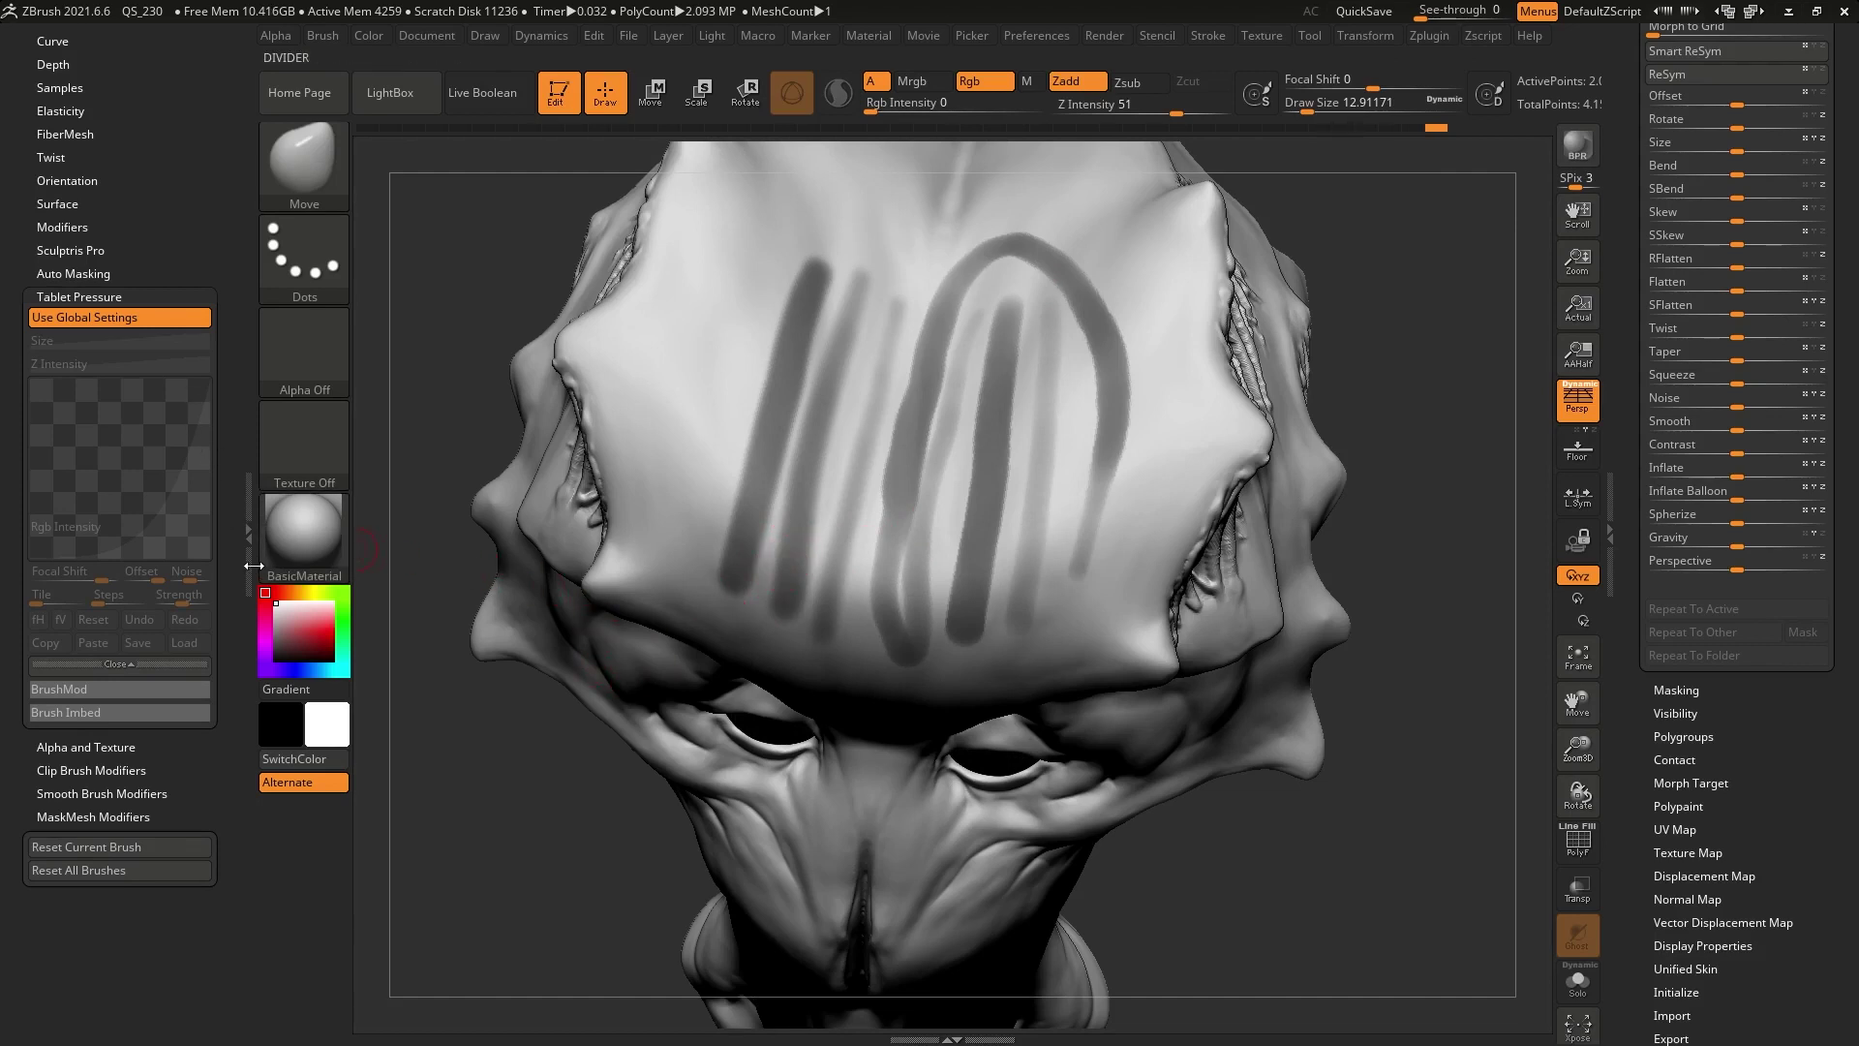
Flatten the Rgb Intensity curve at maximum and paint a test mask outline around the forehead
key("ctrl")
key("ctrl")
left_click_drag(28, 557, 32, 367)
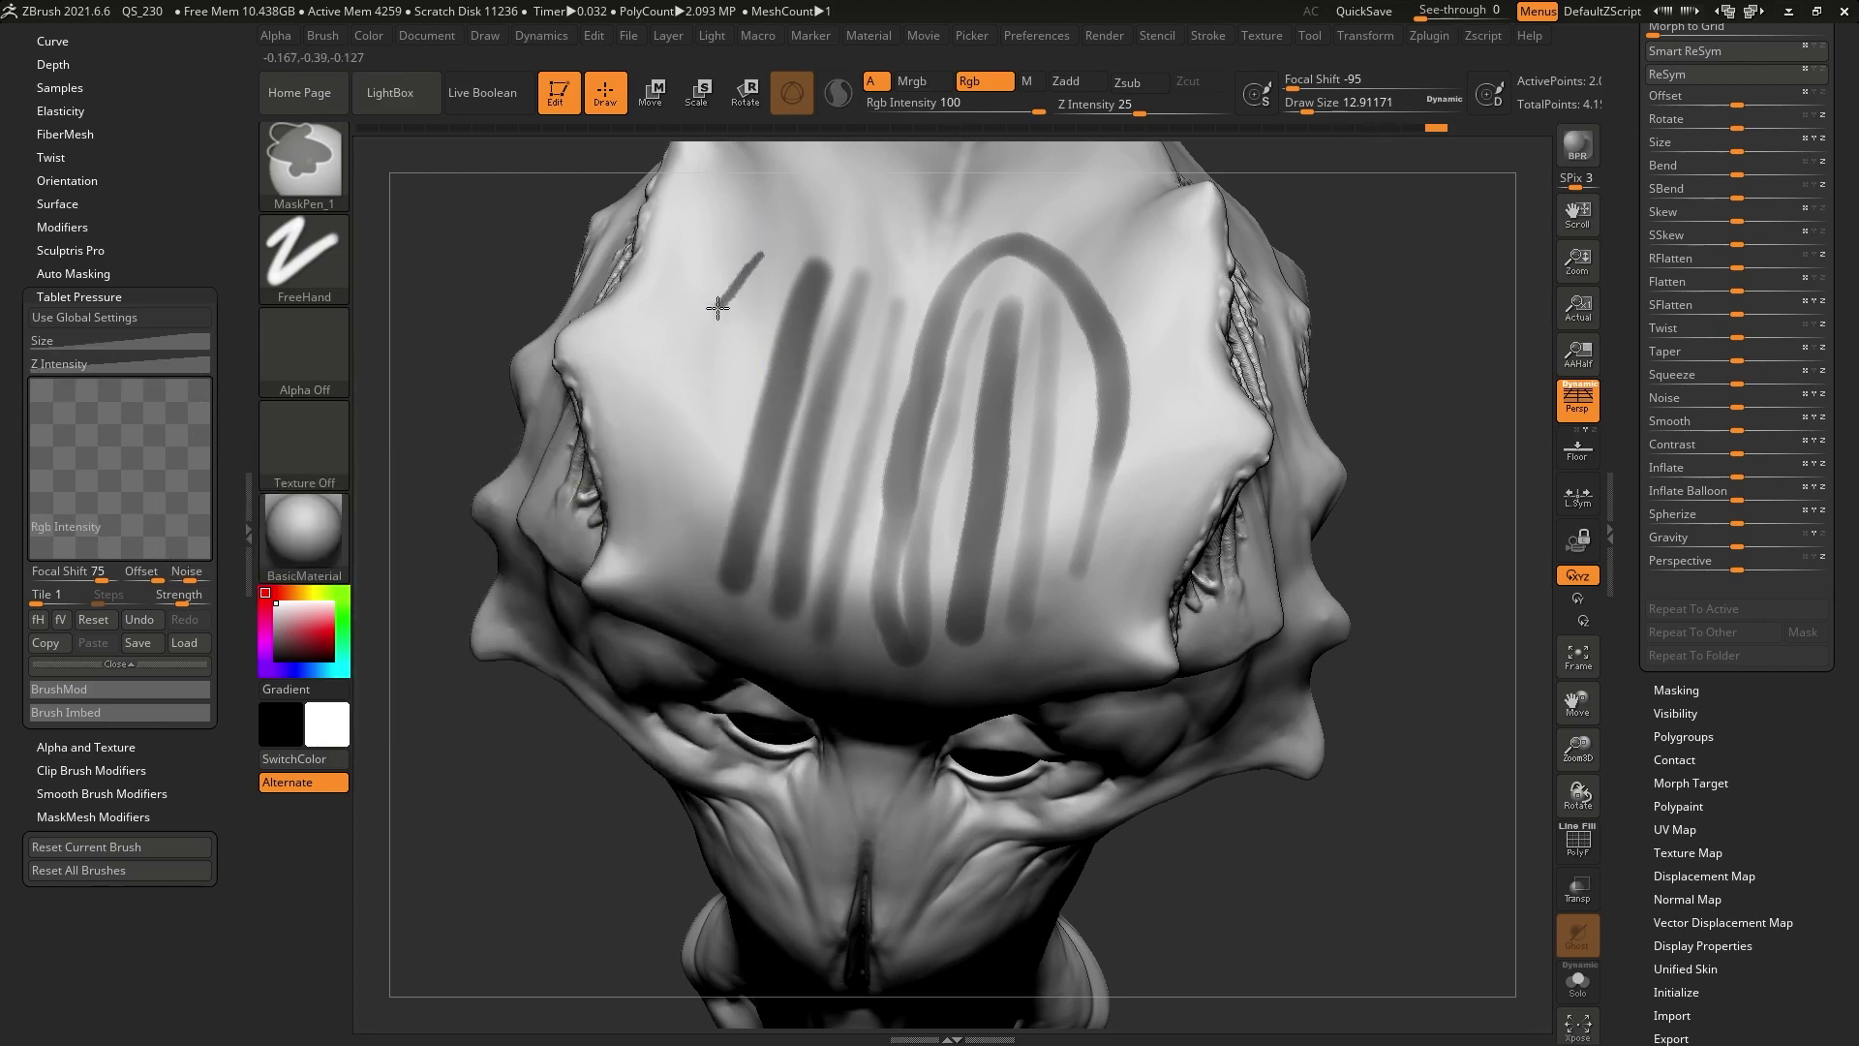
left_click_drag(710, 375, 797, 230)
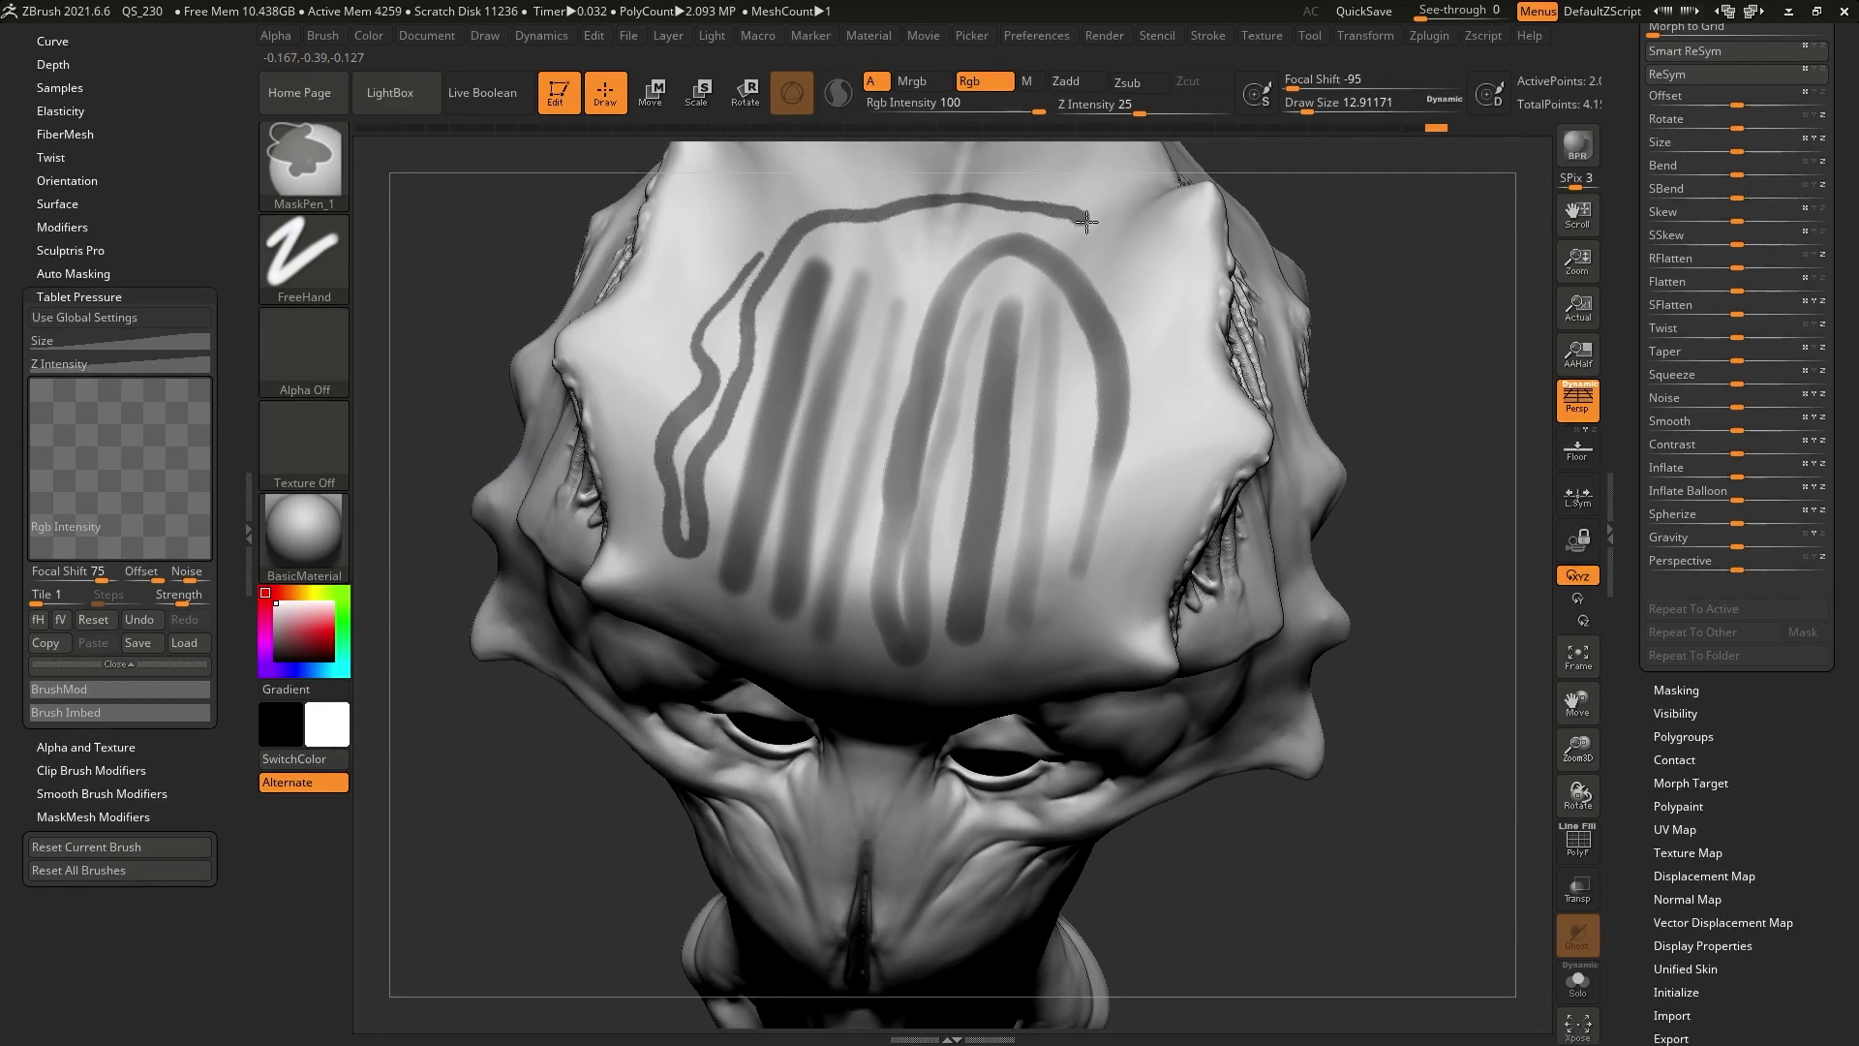
mouse_move(1093, 224)
left_mouse_down()
mouse_move(1067, 626)
mouse_move(1070, 419)
left_mouse_up()
left_click_drag(1074, 351, 1083, 307)
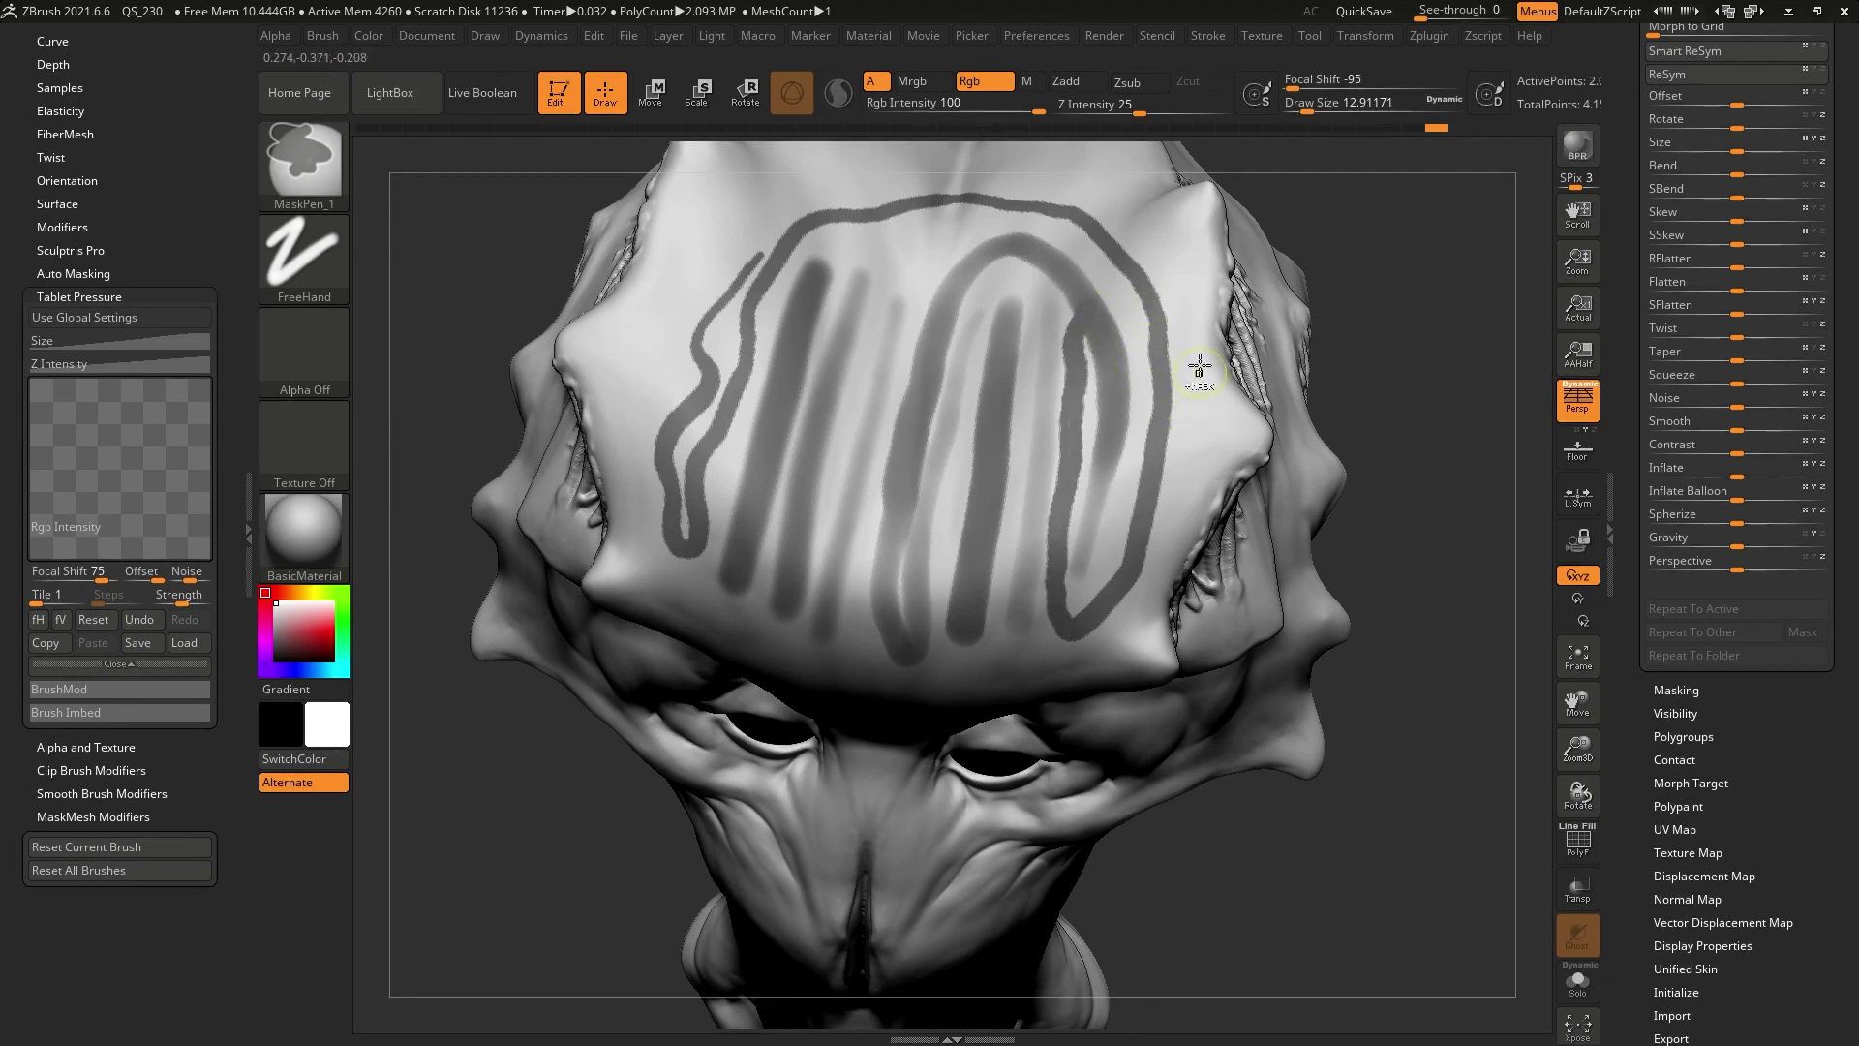
mouse_move(1200, 354)
left_mouse_down()
mouse_move(1209, 442)
mouse_move(1180, 501)
left_mouse_up()
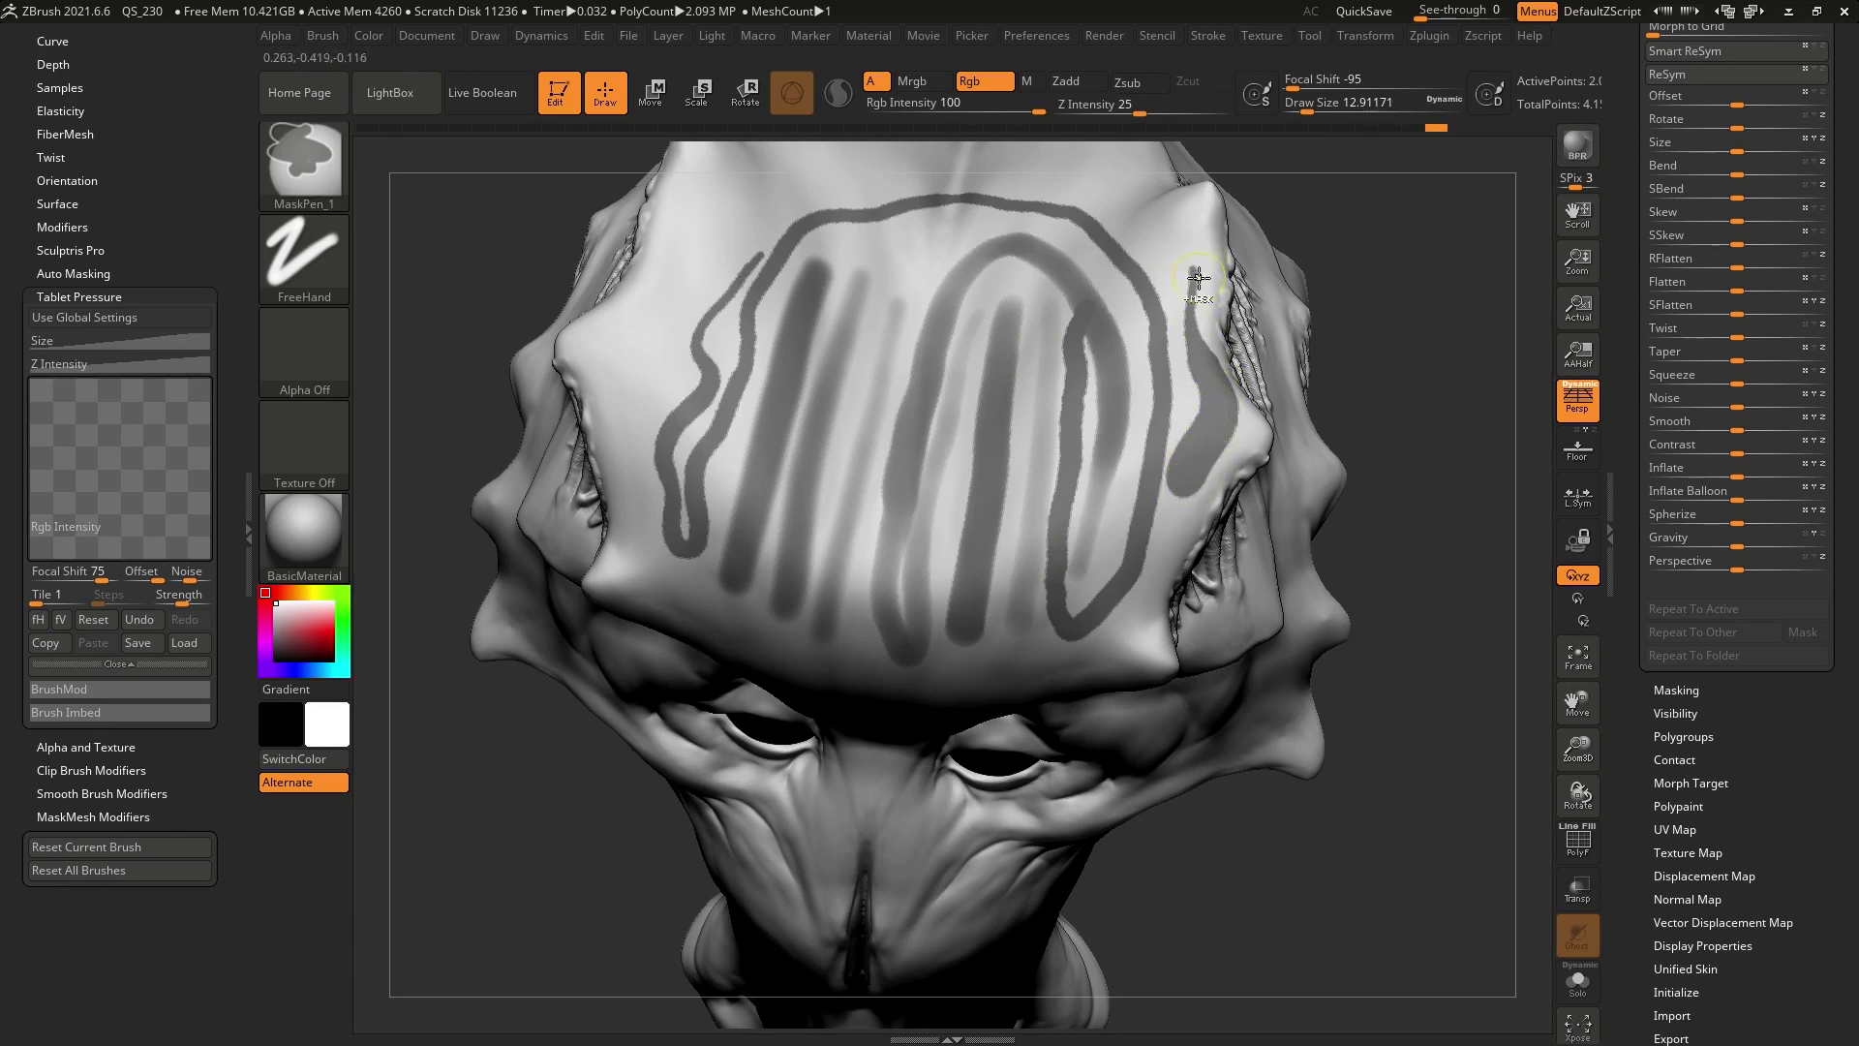
Compare the Size and Rgb Intensity curves with two more forehead test strokes, then return to Move
left_click(160, 343)
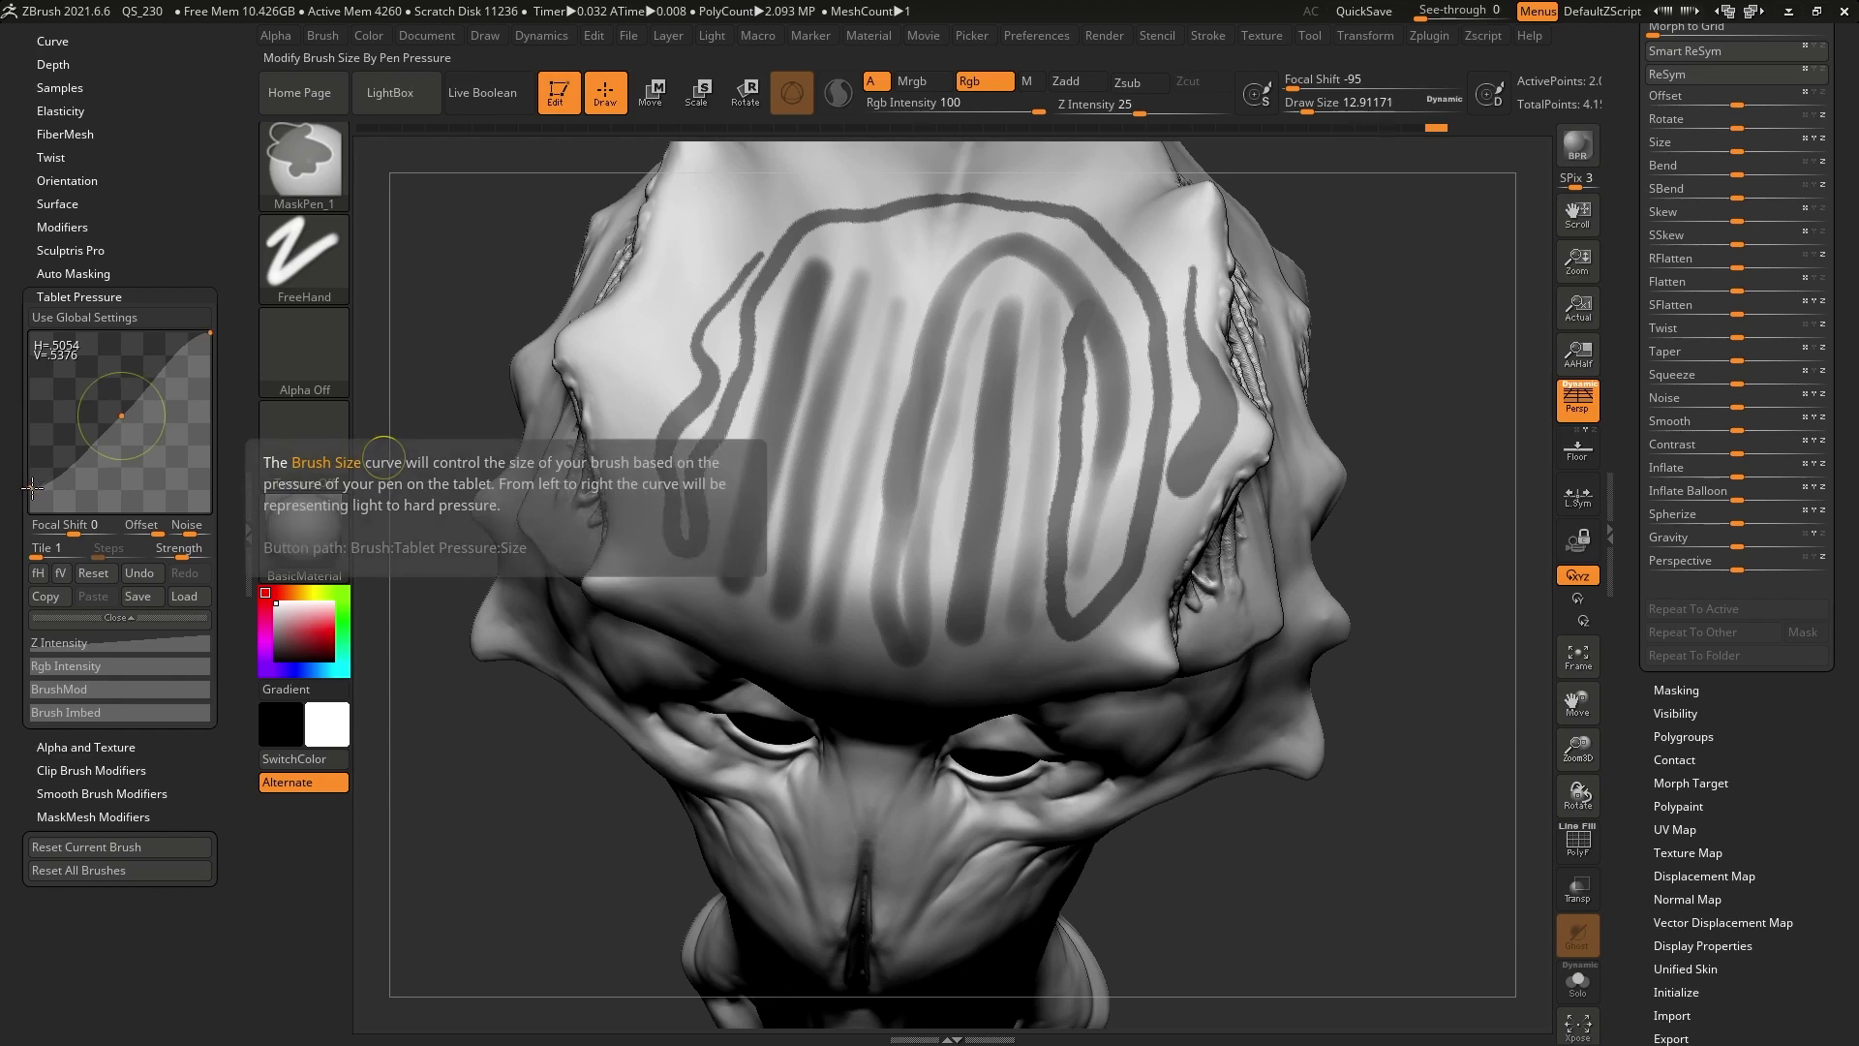
left_click_drag(628, 384, 757, 174)
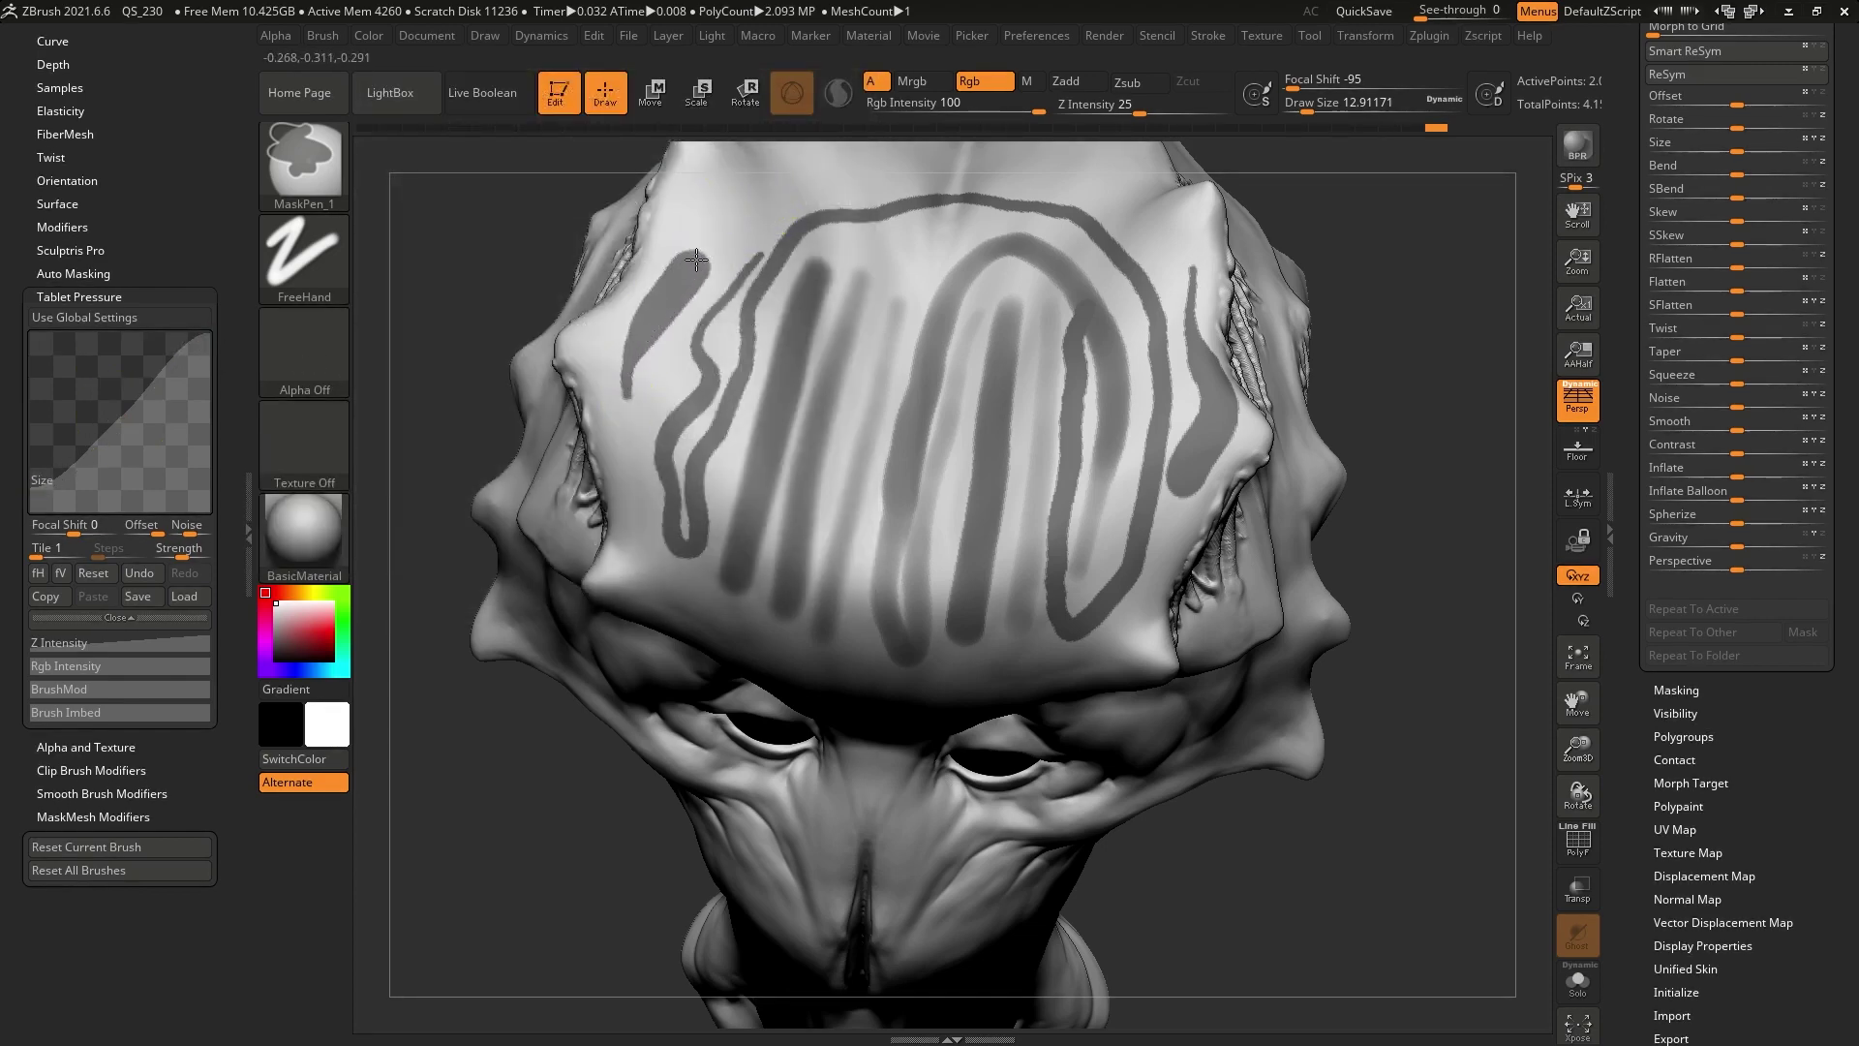
left_click(129, 665)
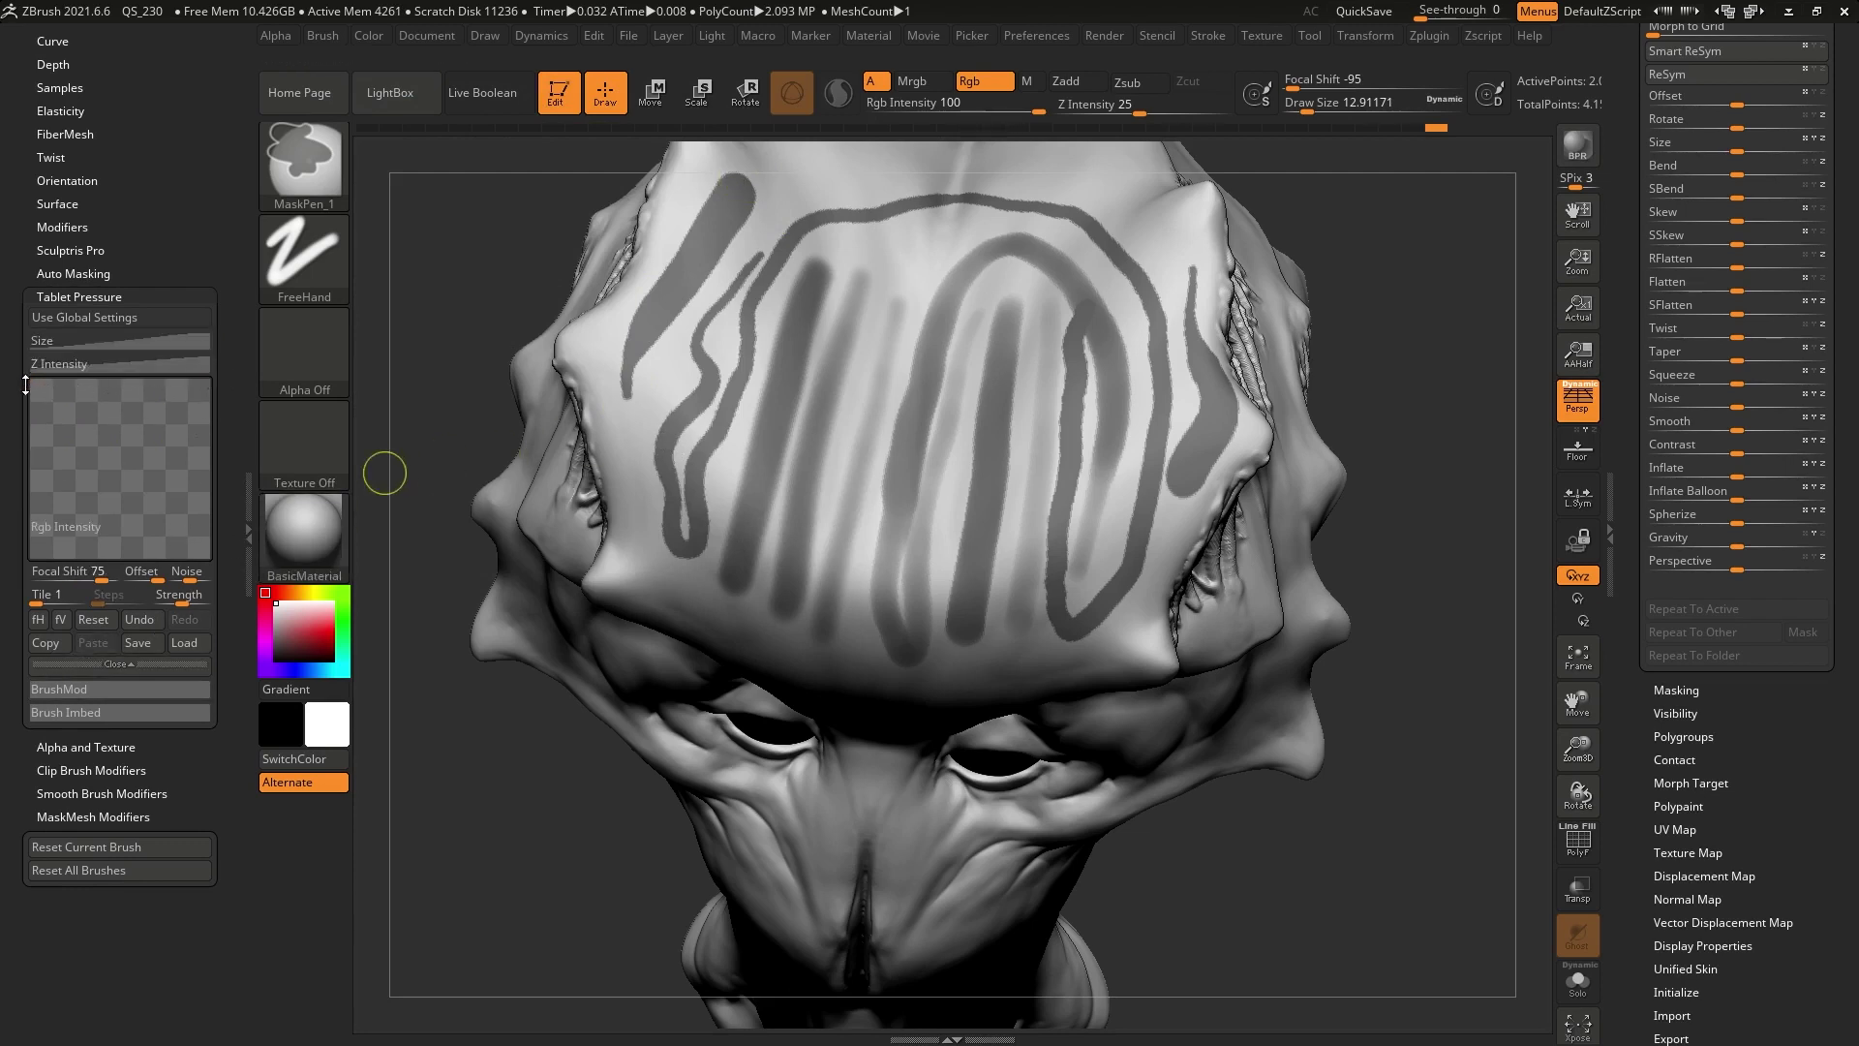
mouse_move(931, 248)
left_mouse_down()
mouse_move(942, 575)
mouse_move(1039, 639)
left_mouse_up()
key("b")
key("m")
key("v")
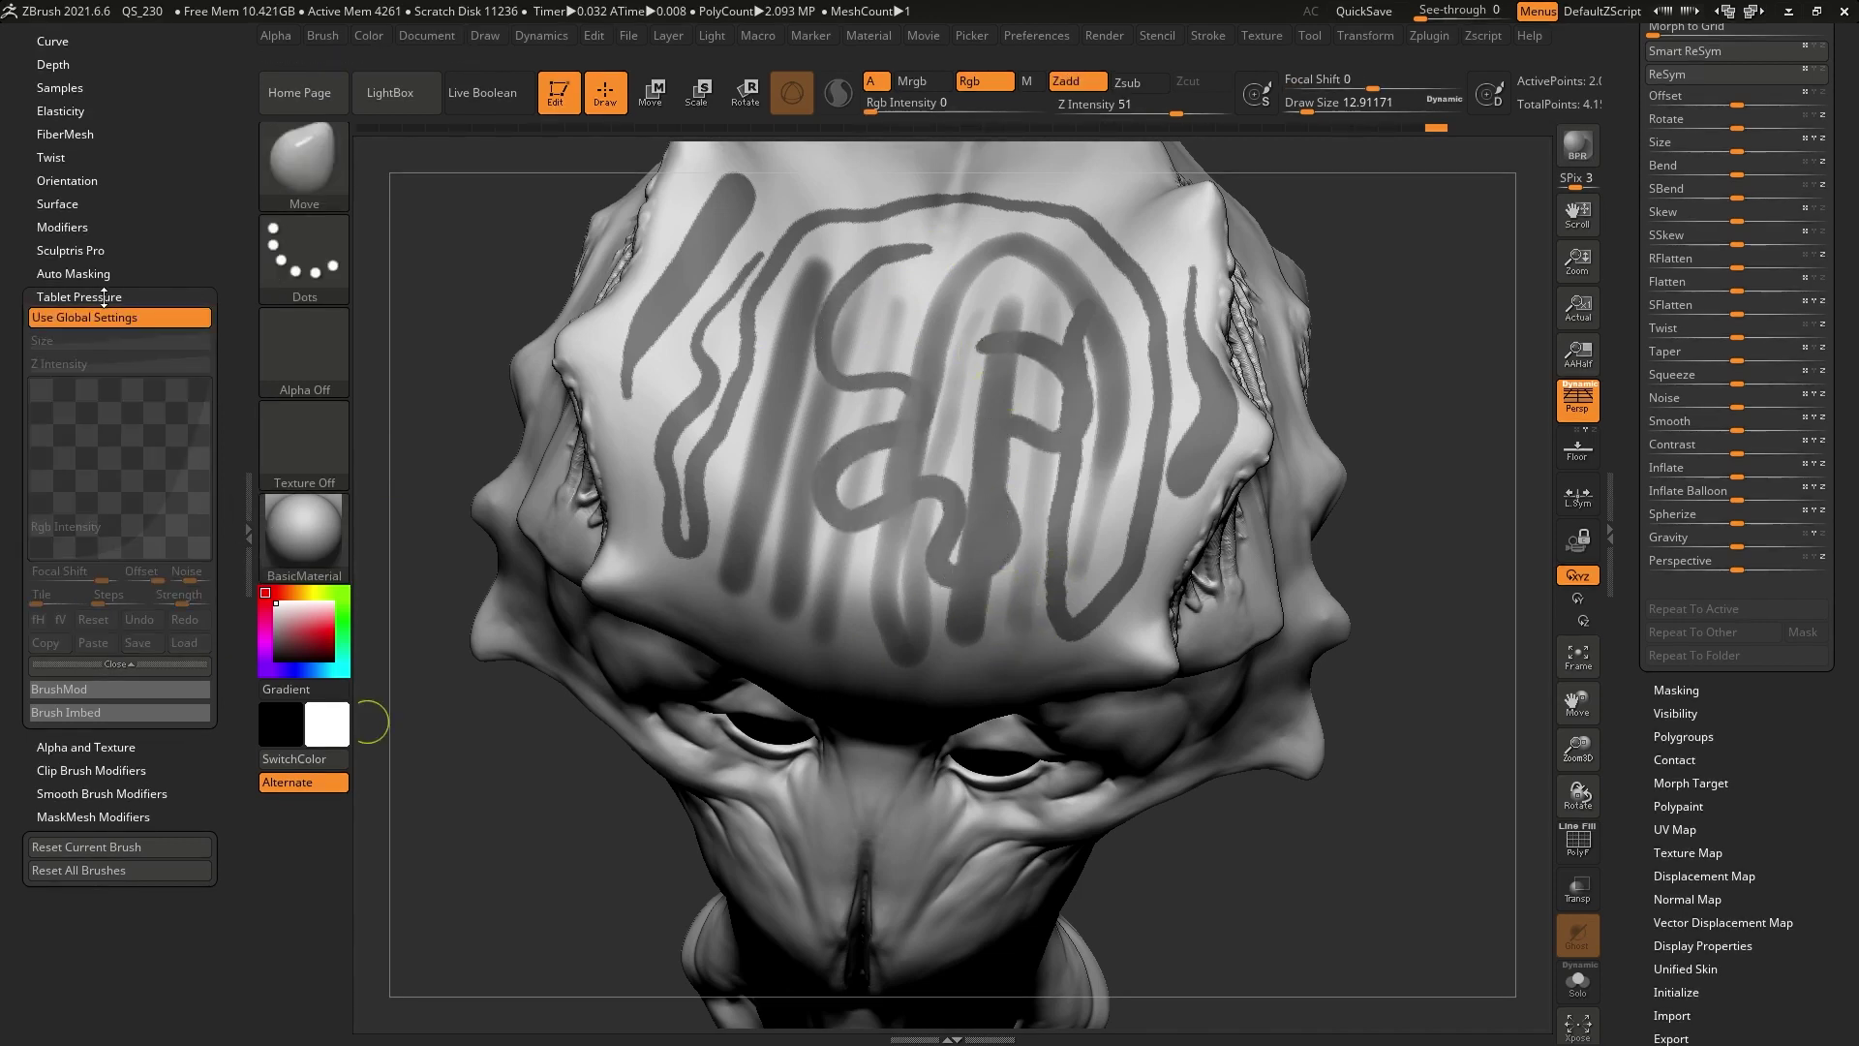
Collapse Tablet Pressure, clear every forehead mask stroke, undo a stray stroke, and return to Move
left_click(79, 297)
right_click_drag(1378, 421, 1348, 358, "ctrl")
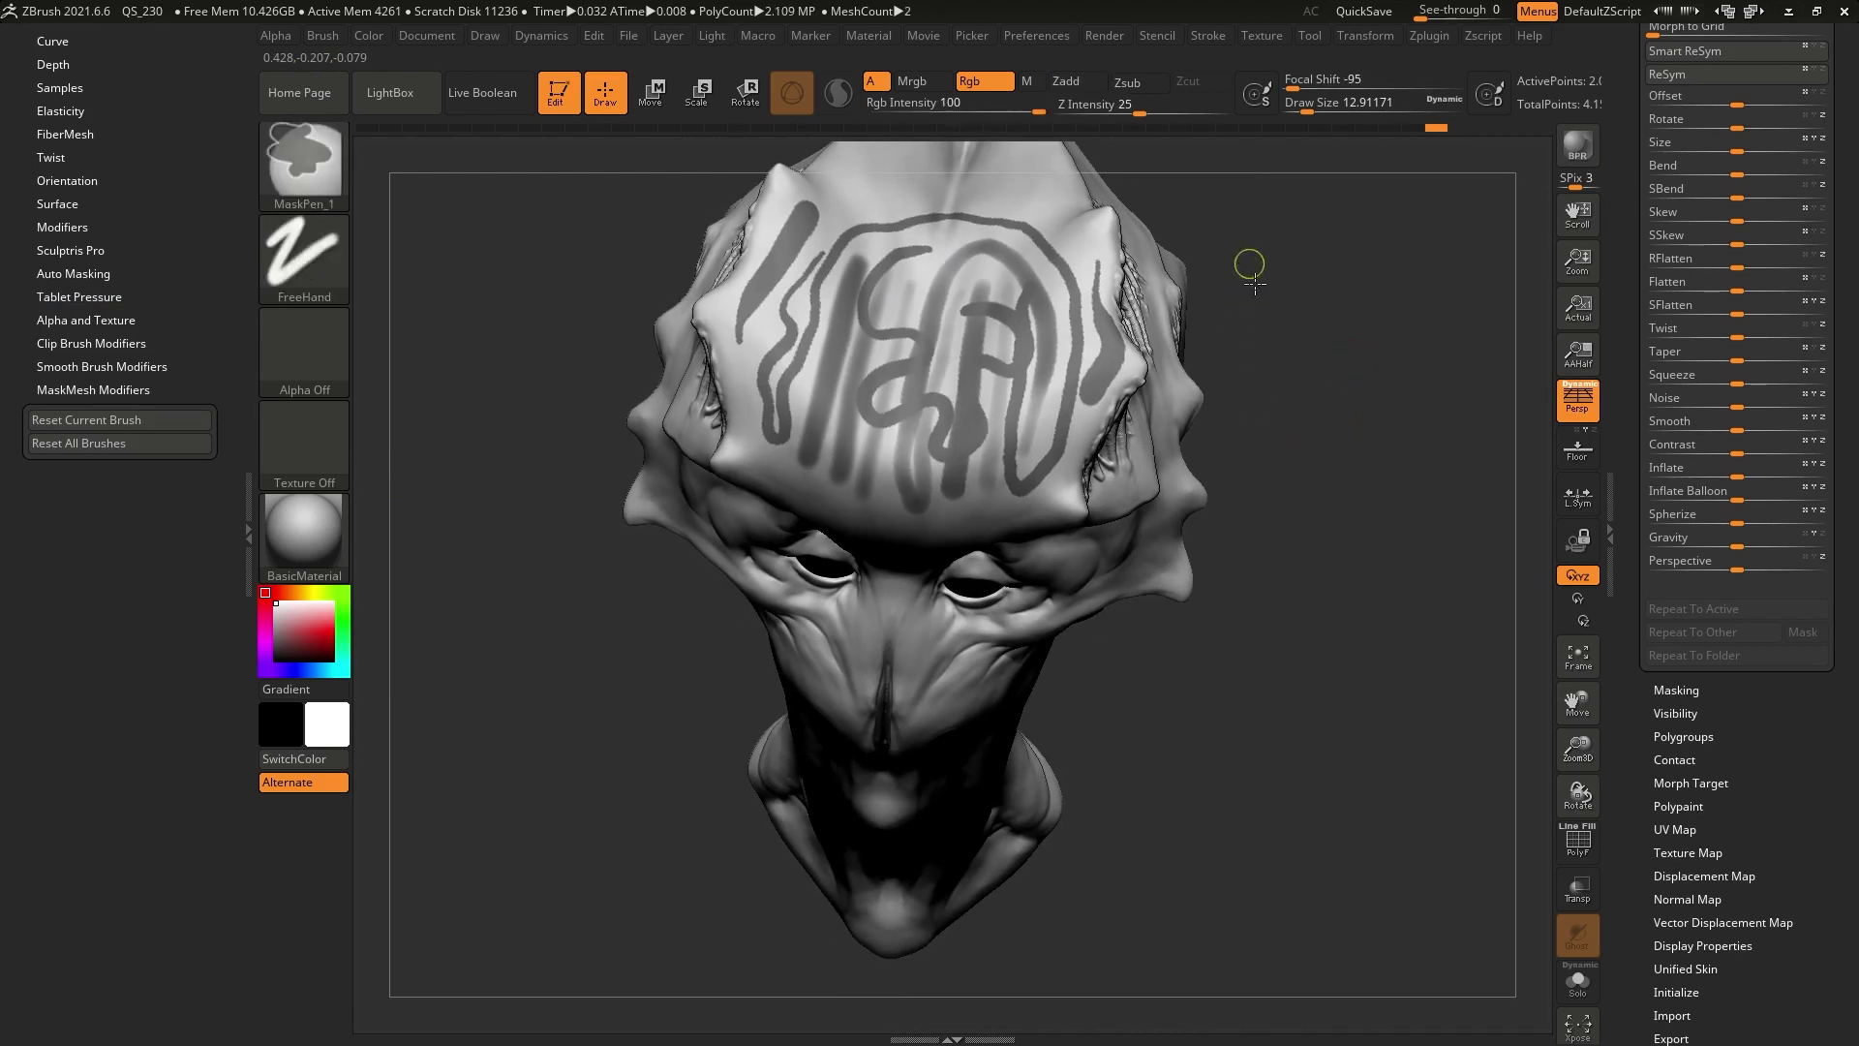
mouse_move(1249, 297)
left_mouse_down("ctrl")
mouse_move(1278, 335)
mouse_move(1029, 385)
left_mouse_up("ctrl")
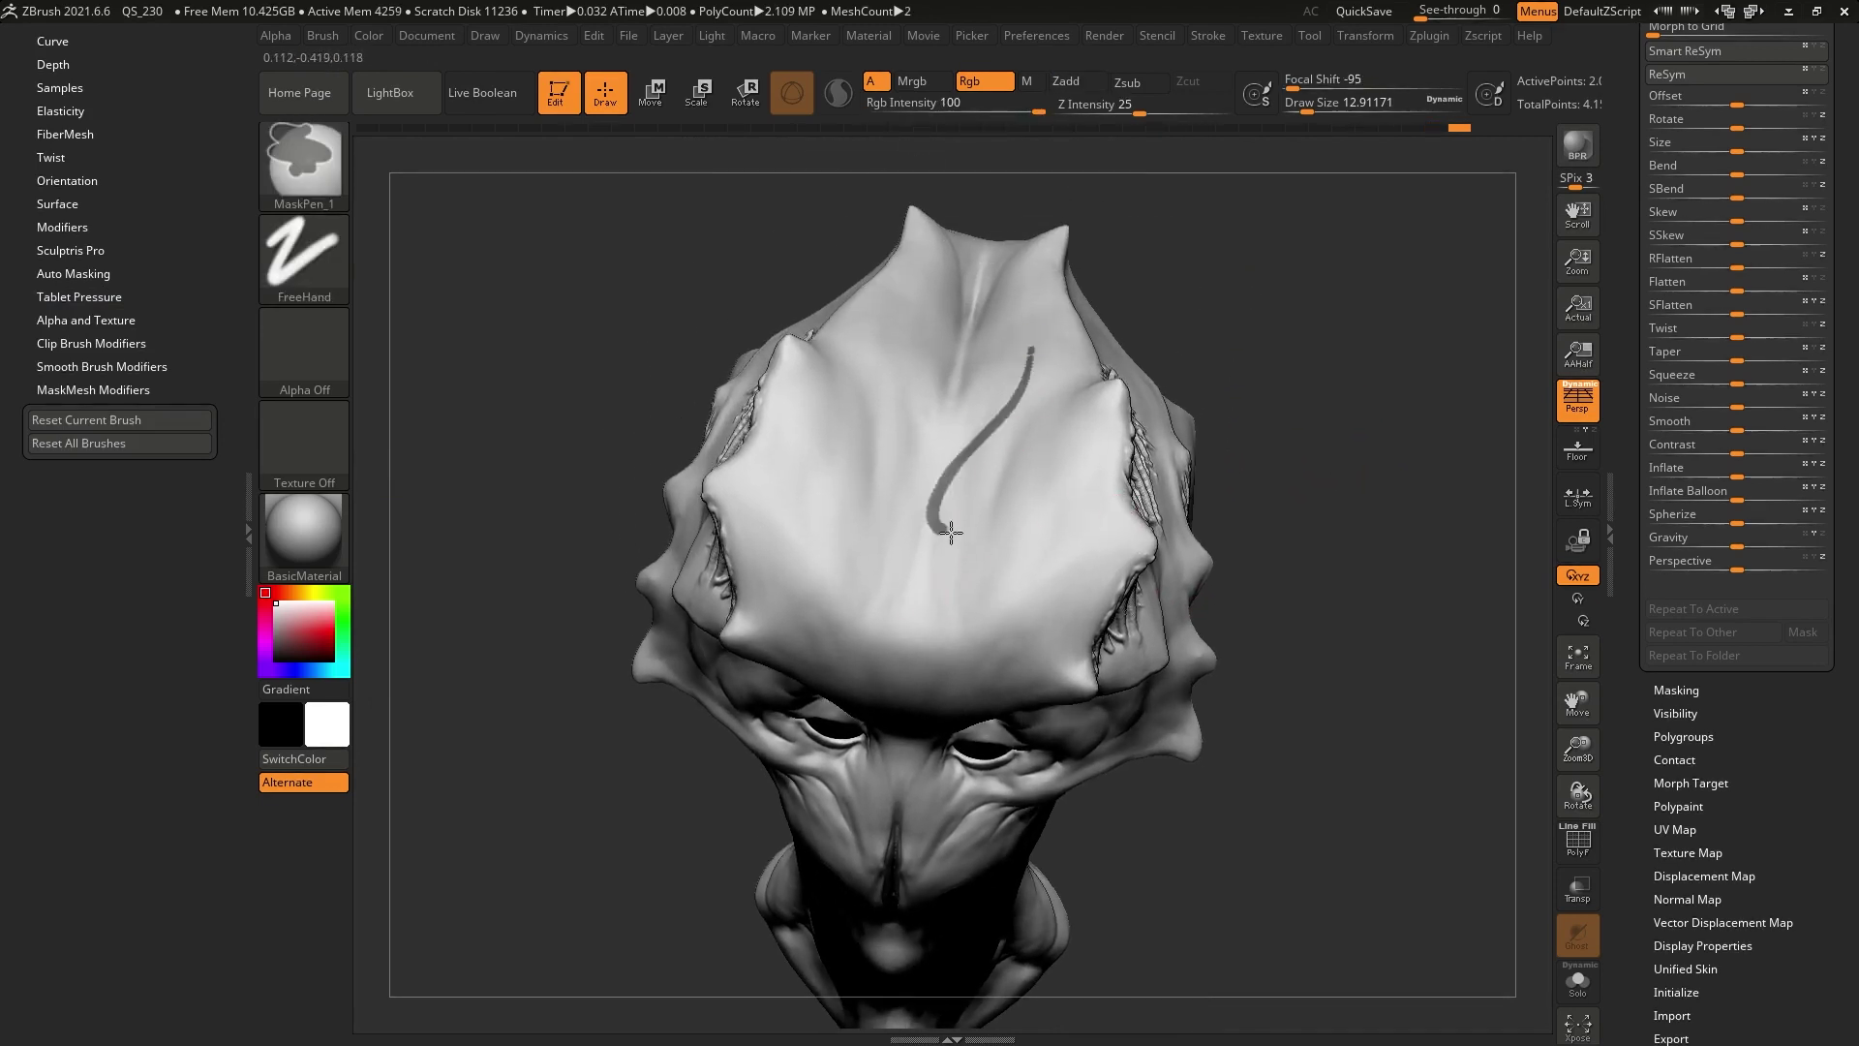
left_click_drag(967, 530, 1018, 633, "ctrl")
key("ctrl+z")
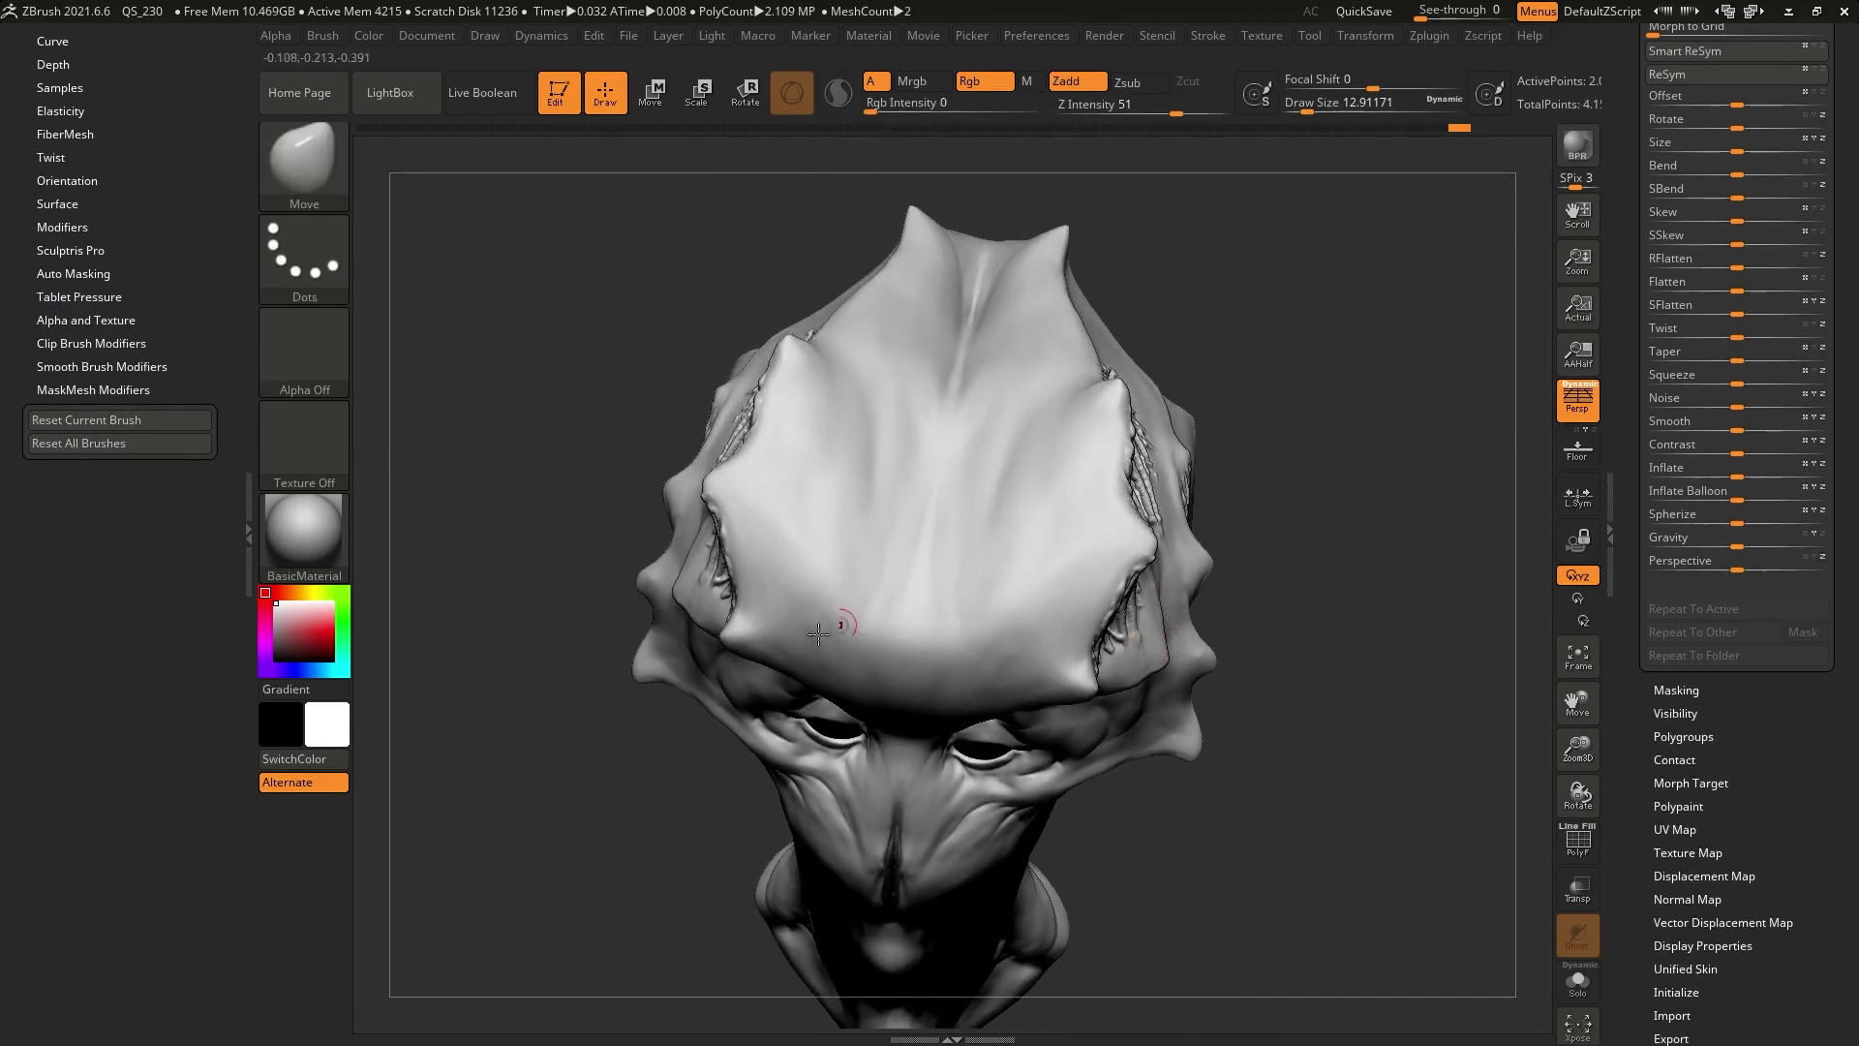
left_click(311, 171)
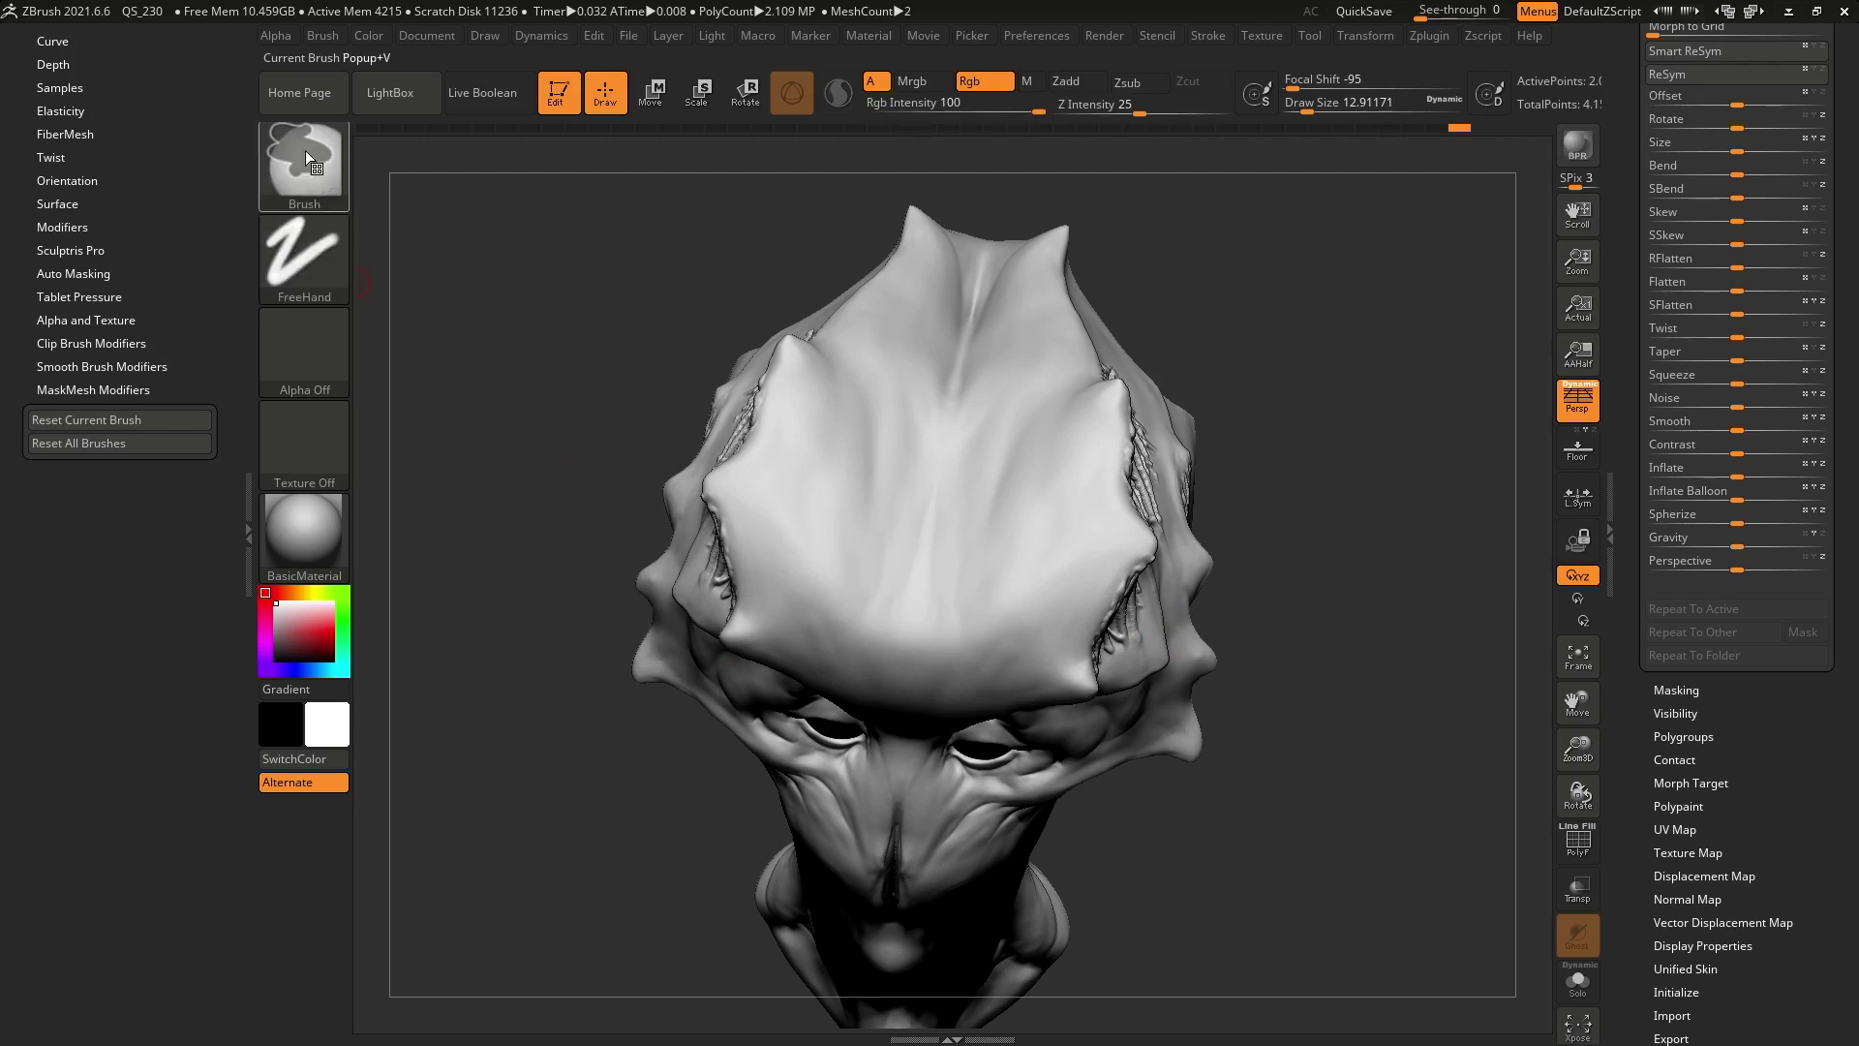
key("b")
key("m")
key("v")
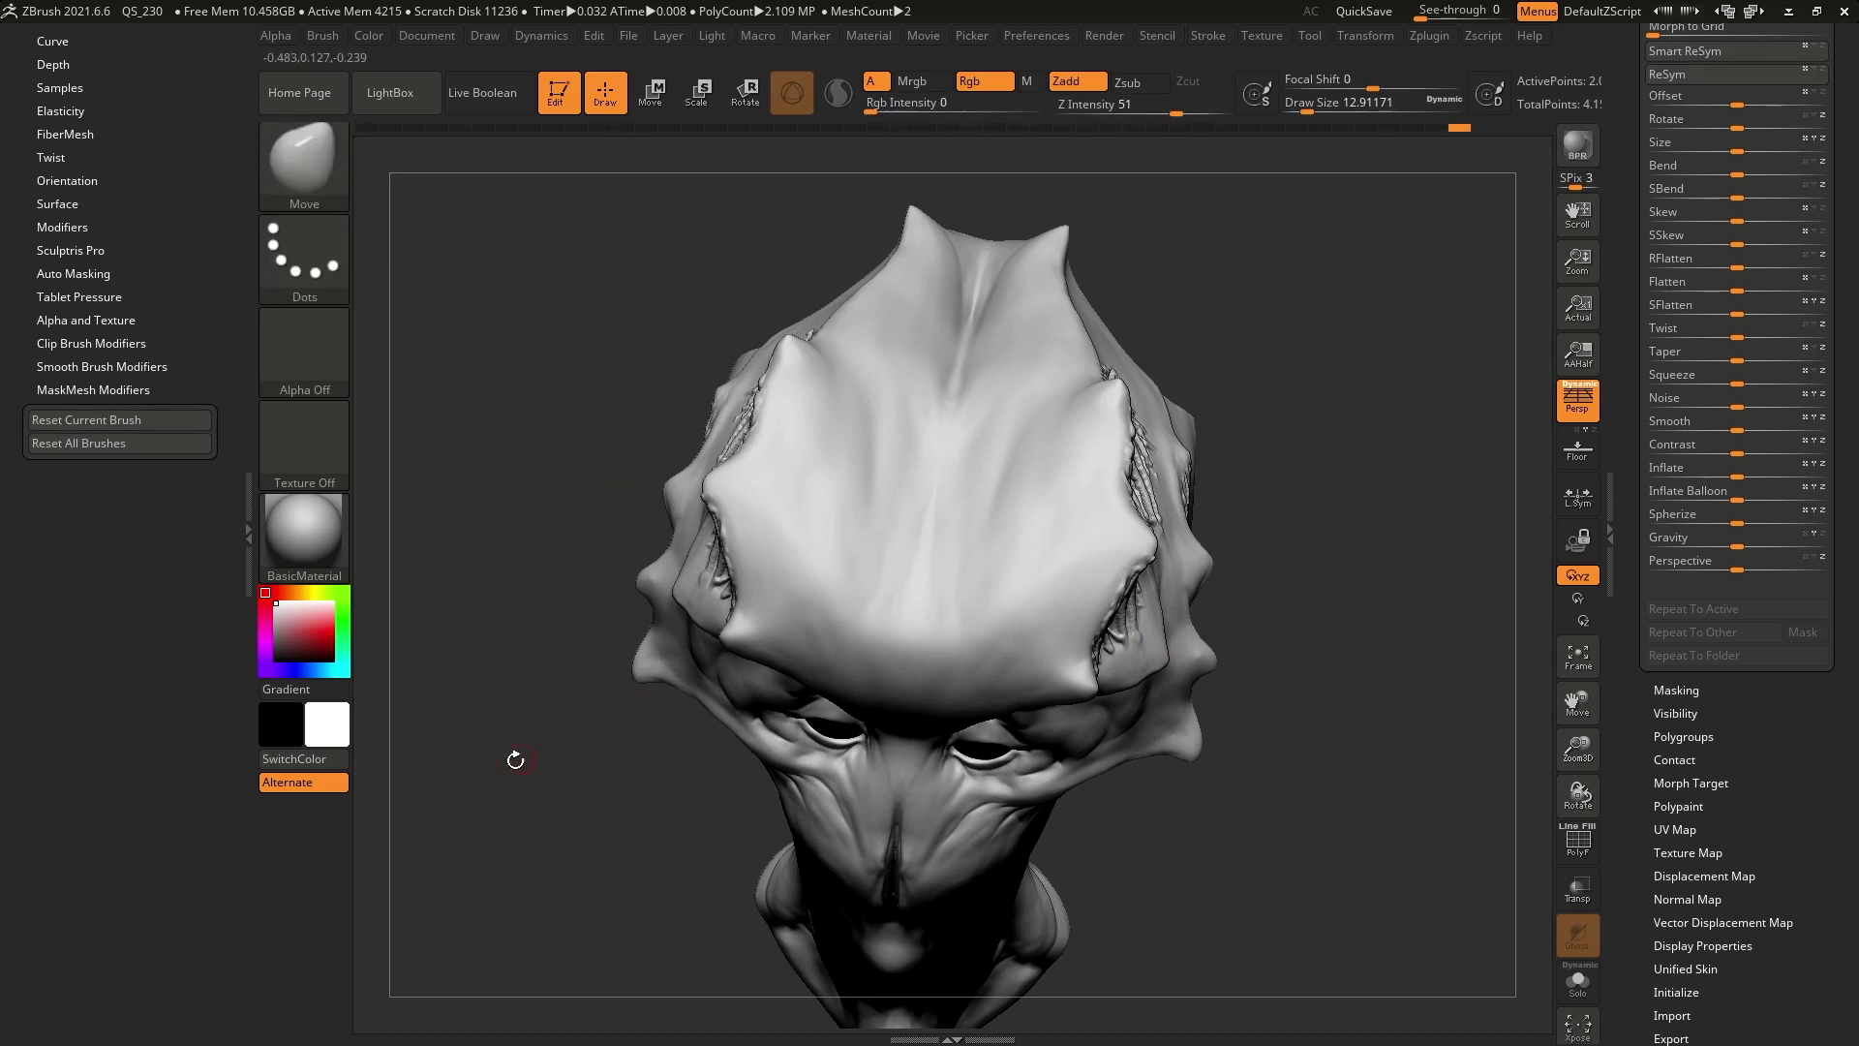
scroll(1736, 363, "up", 5)
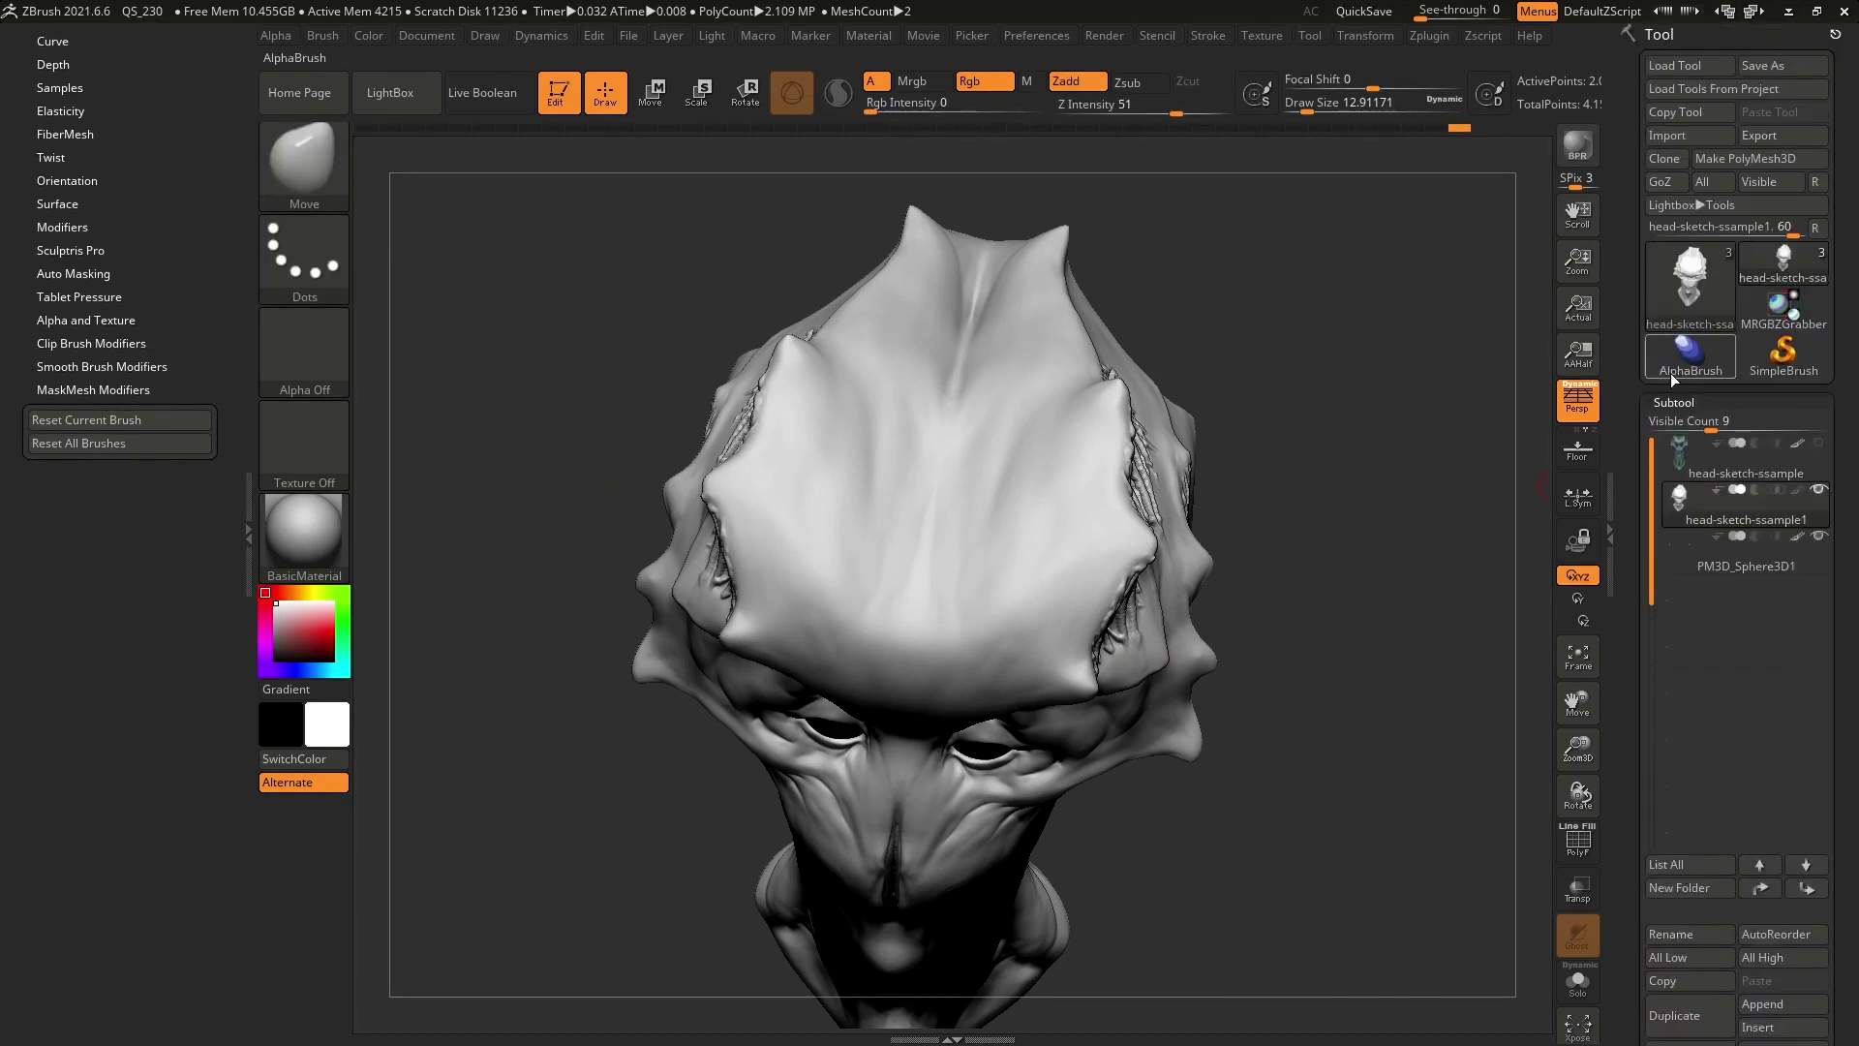
Replace the head with a Sphere3D, convert it to a PolyMesh3D, and subdivide it
left_click(1690, 277)
left_click(650, 371)
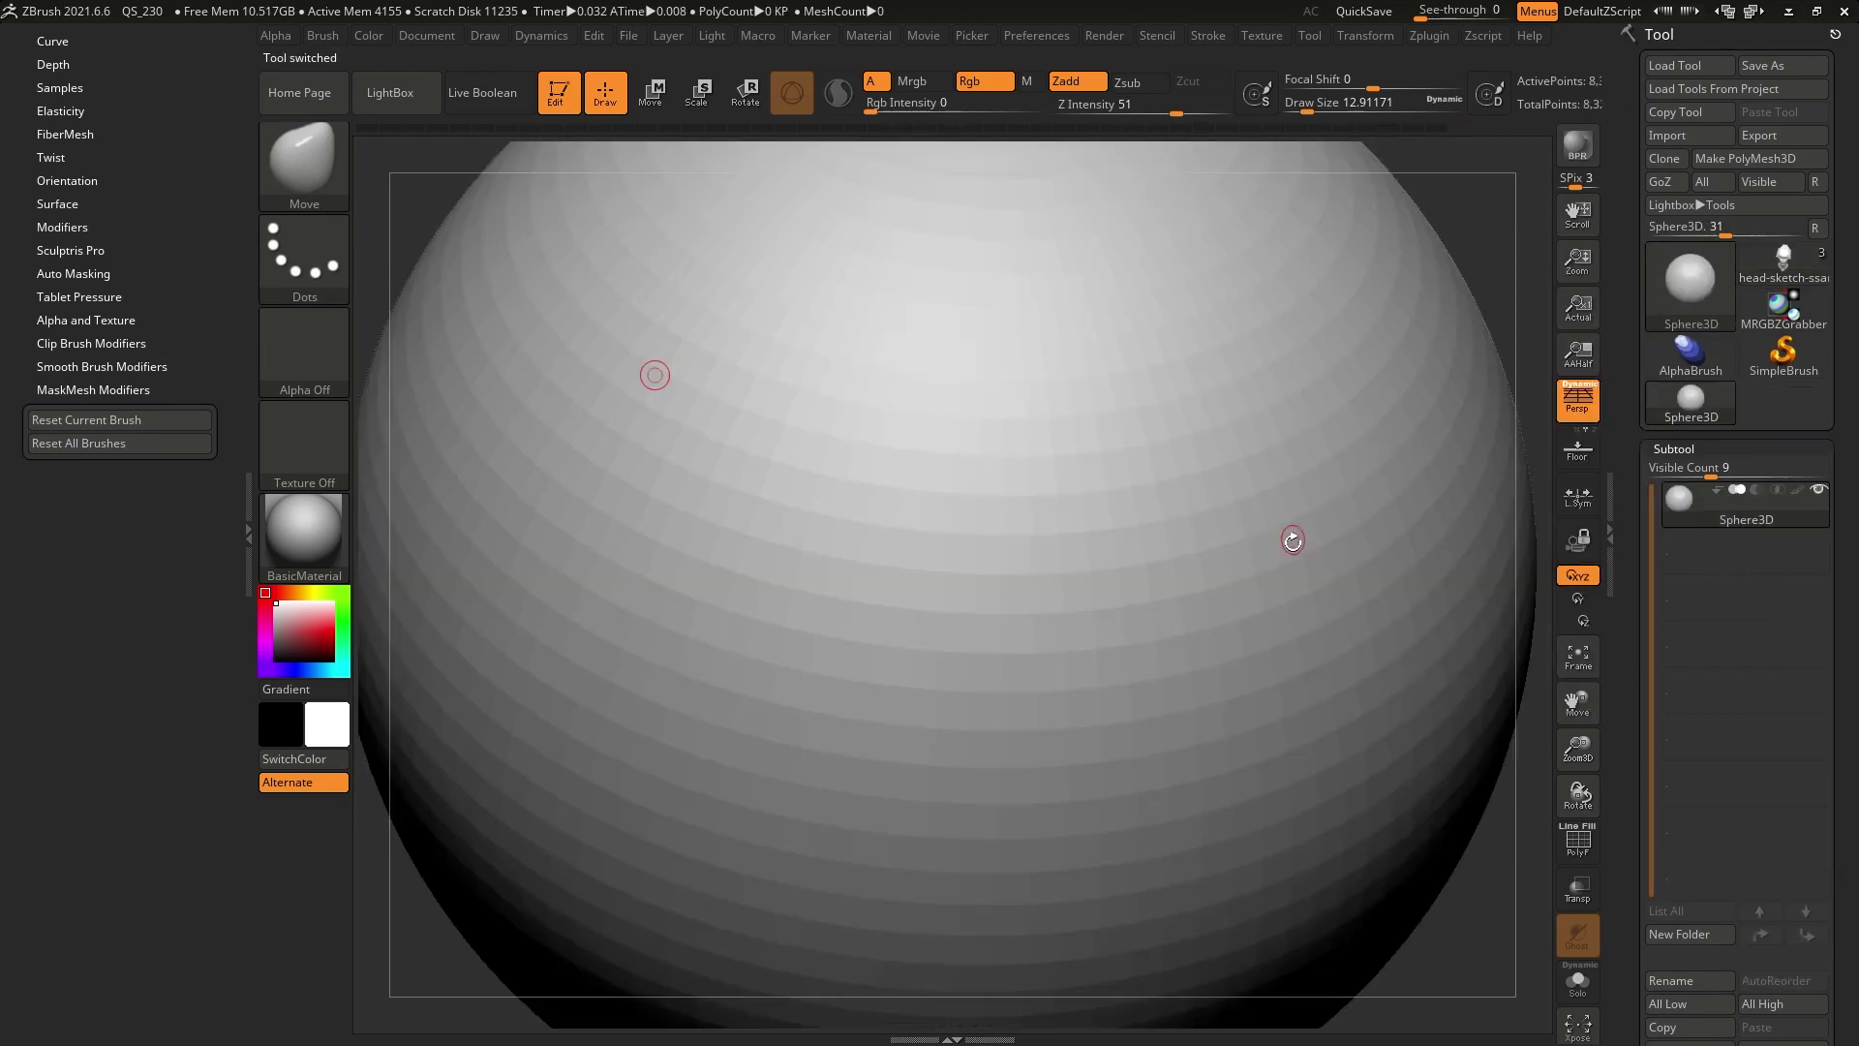
key("f")
key("ctrl+shift+p")
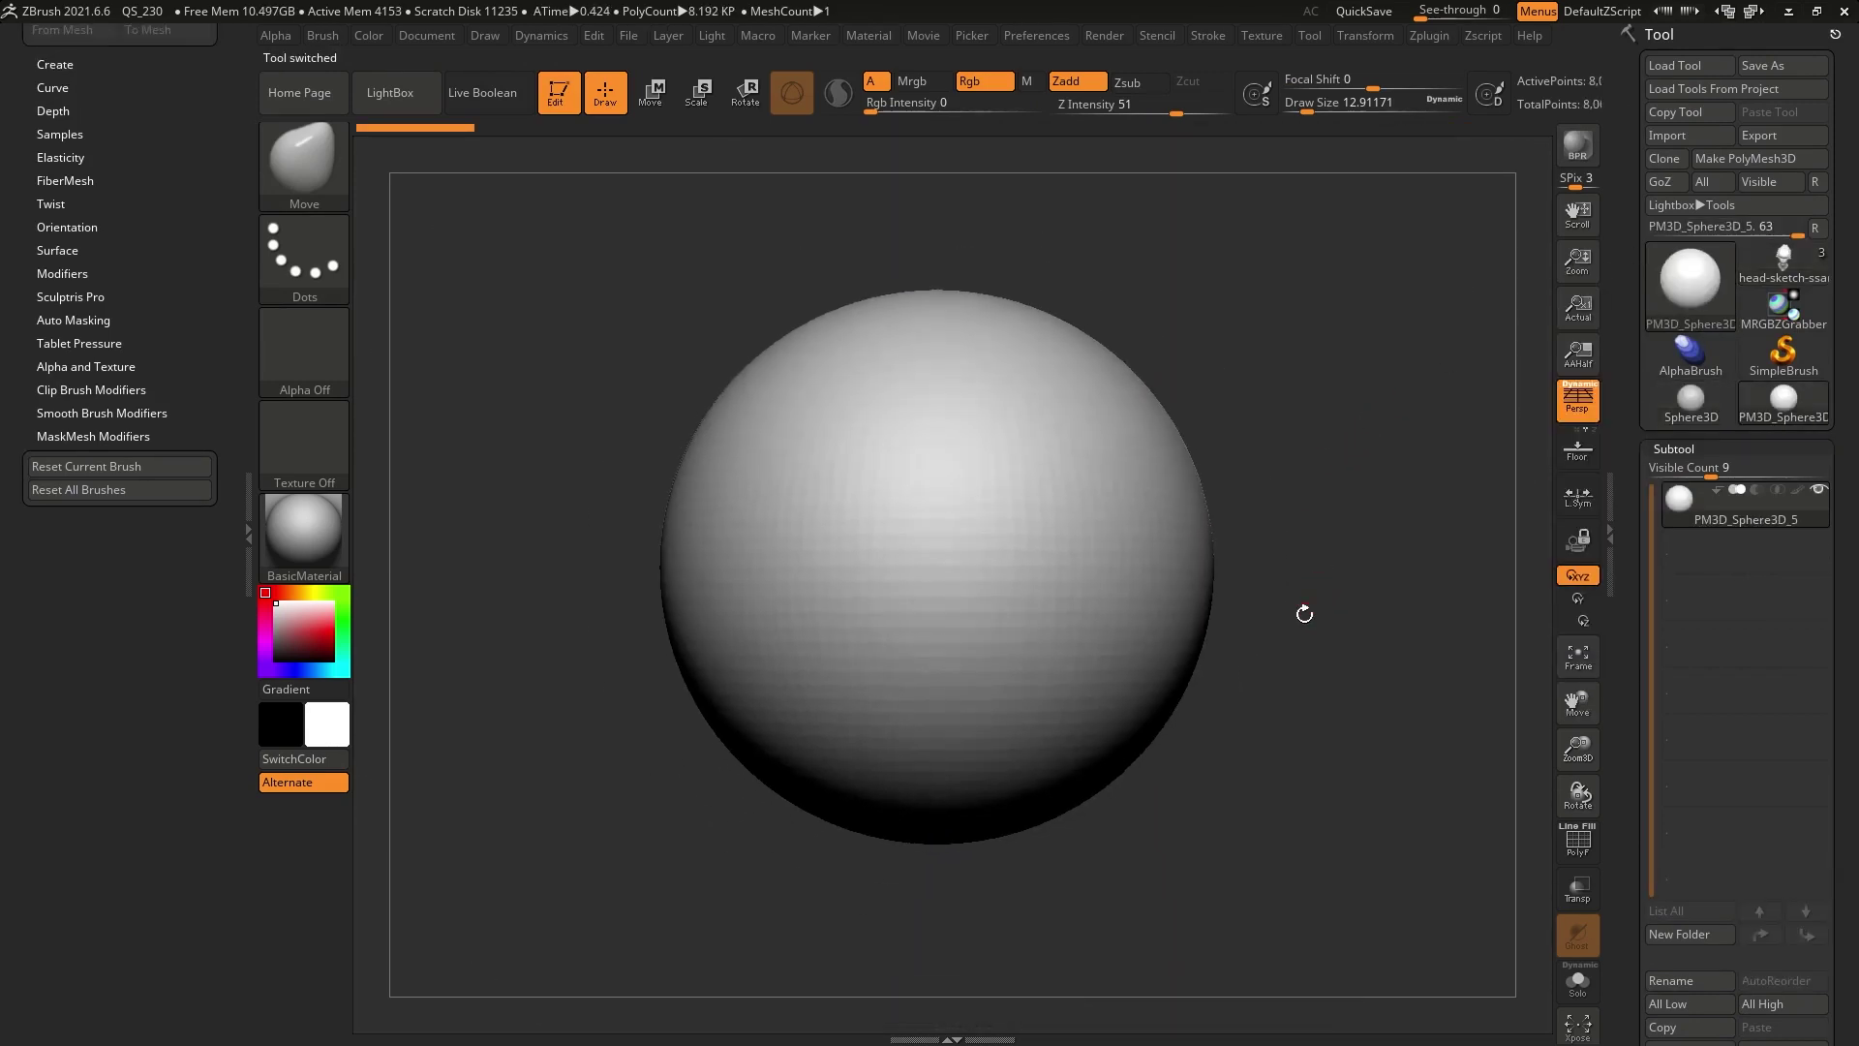
left_click_drag(1302, 611, 1146, 863, "alt")
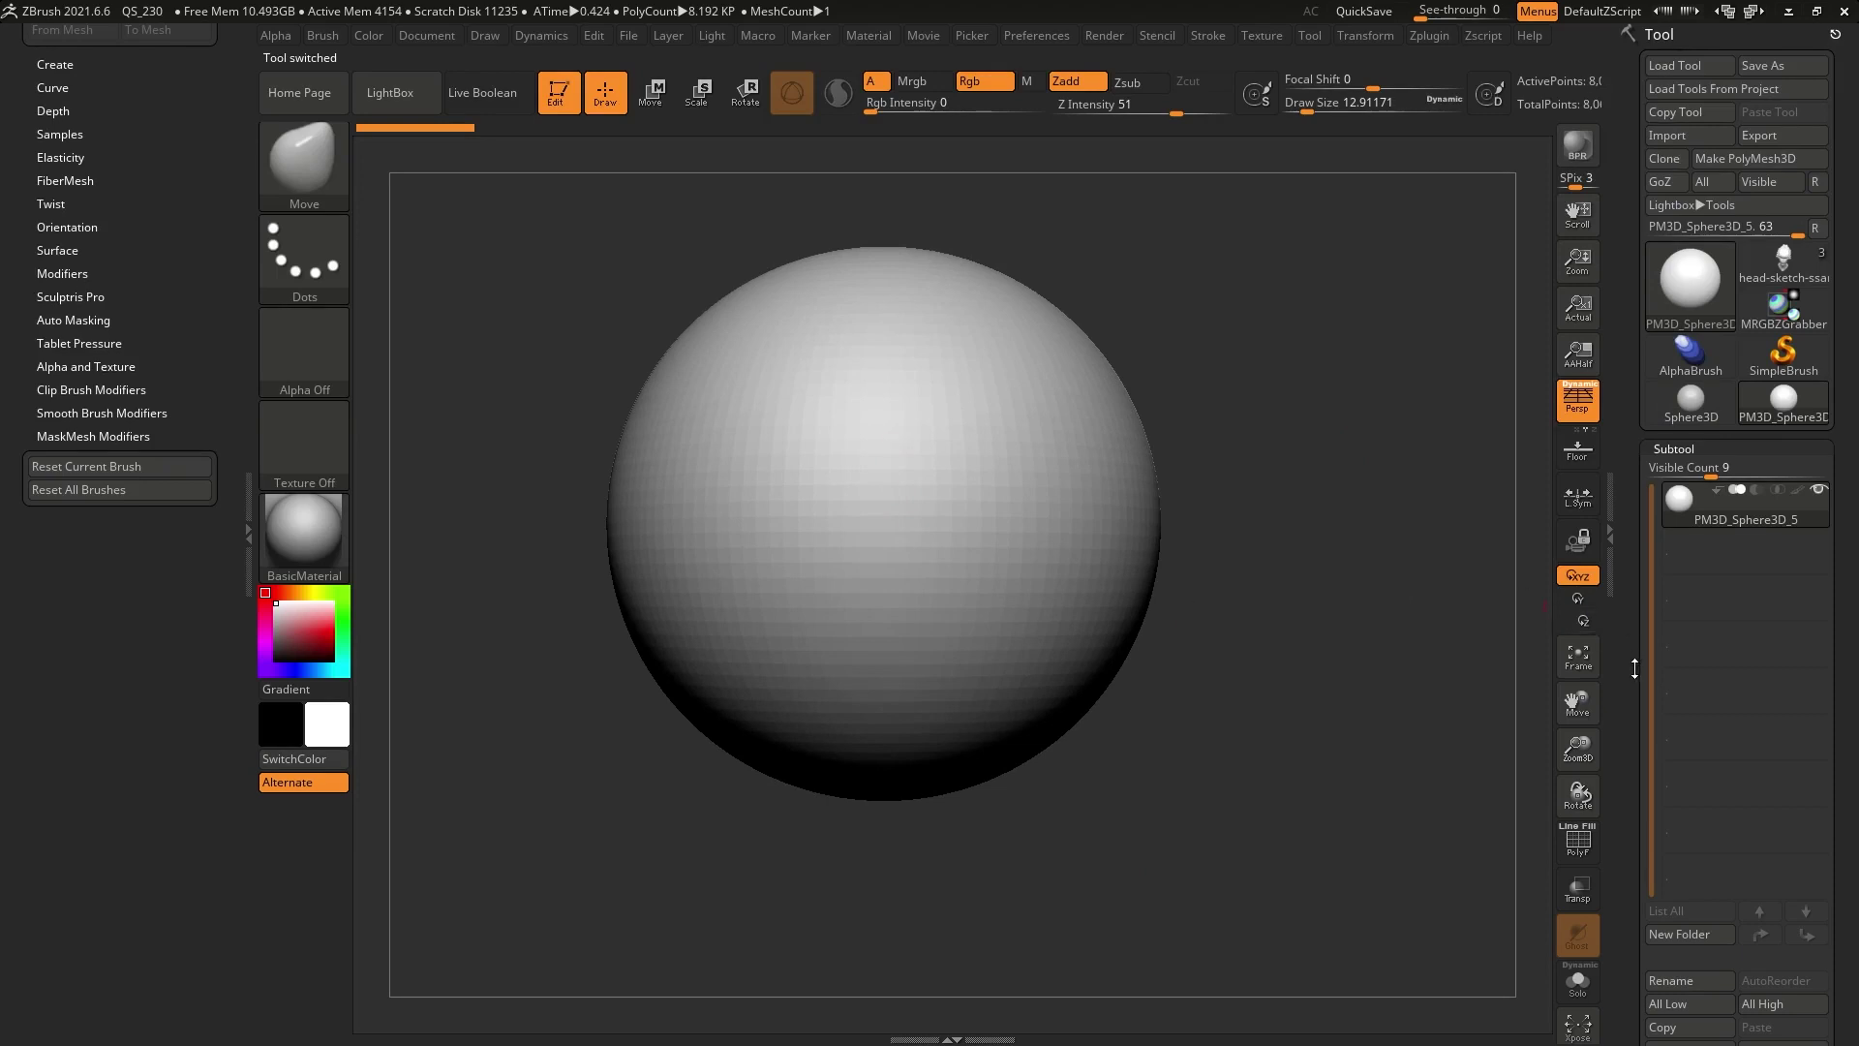
left_click_drag(1635, 671, 1634, 363)
left_click(1680, 374)
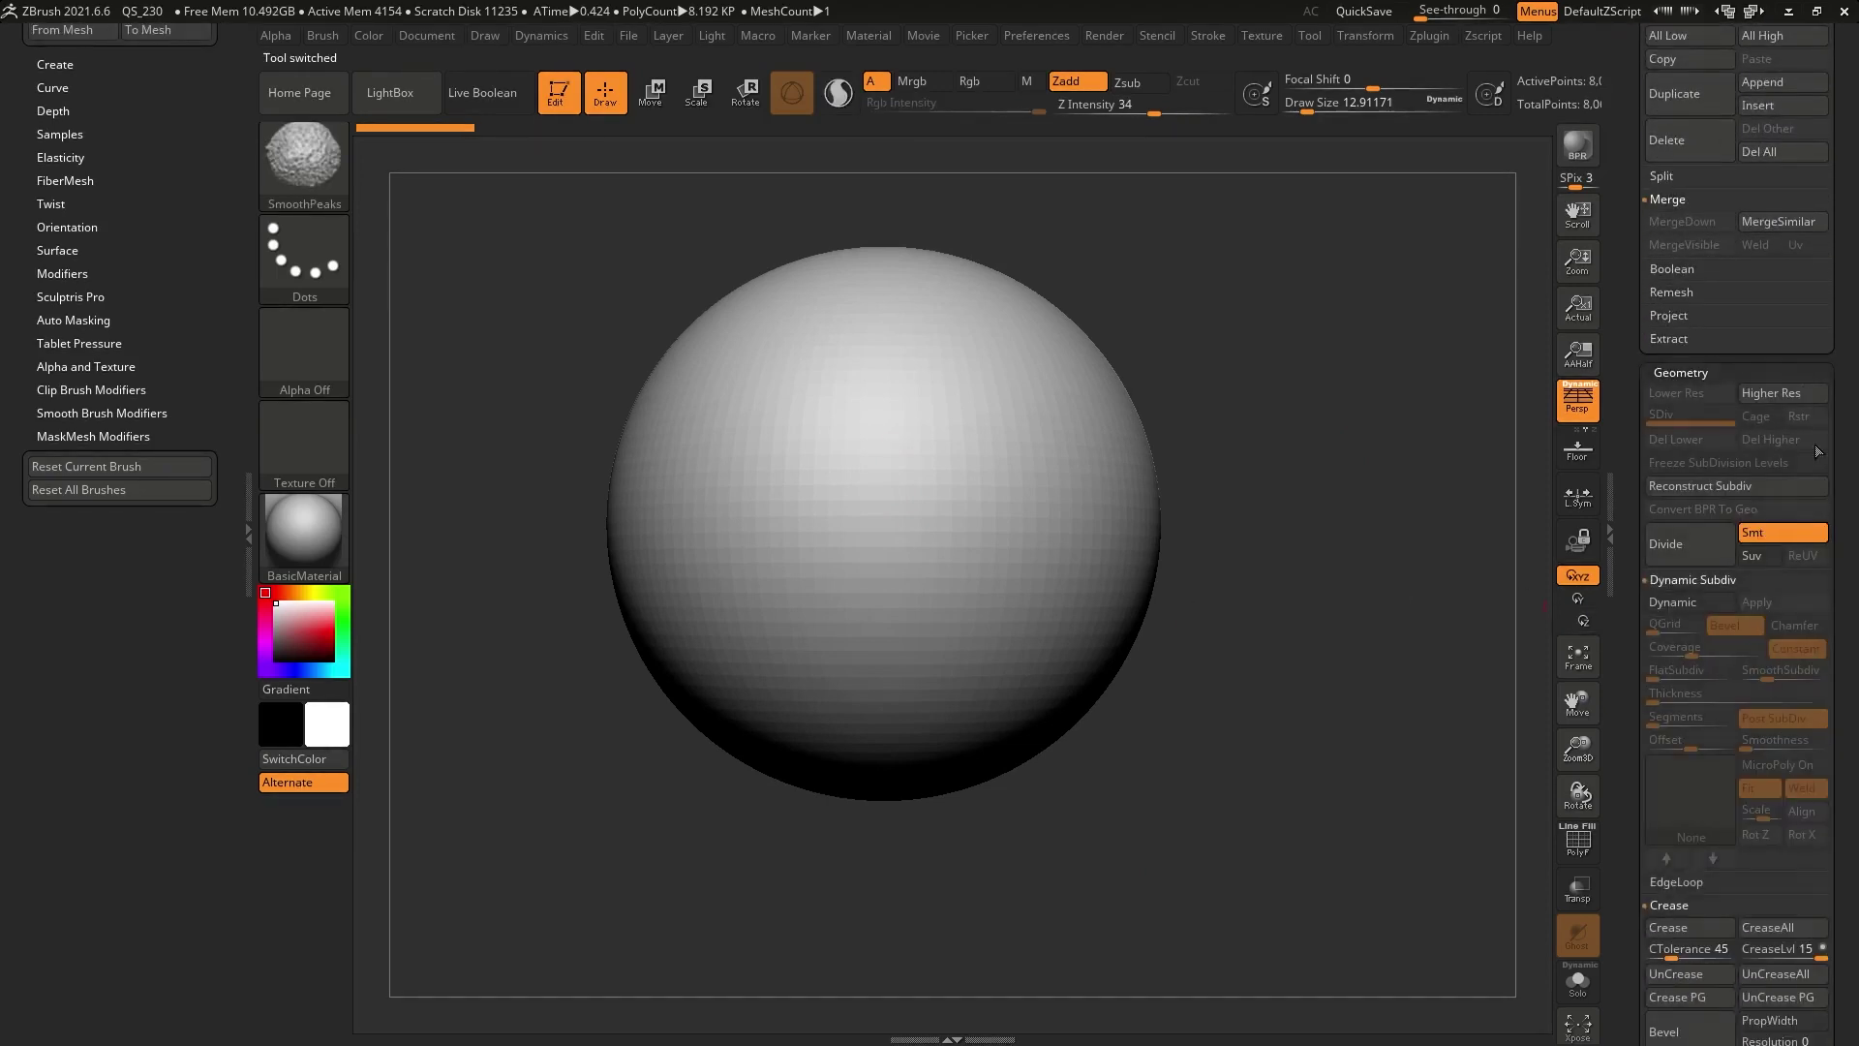
left_click(1693, 544)
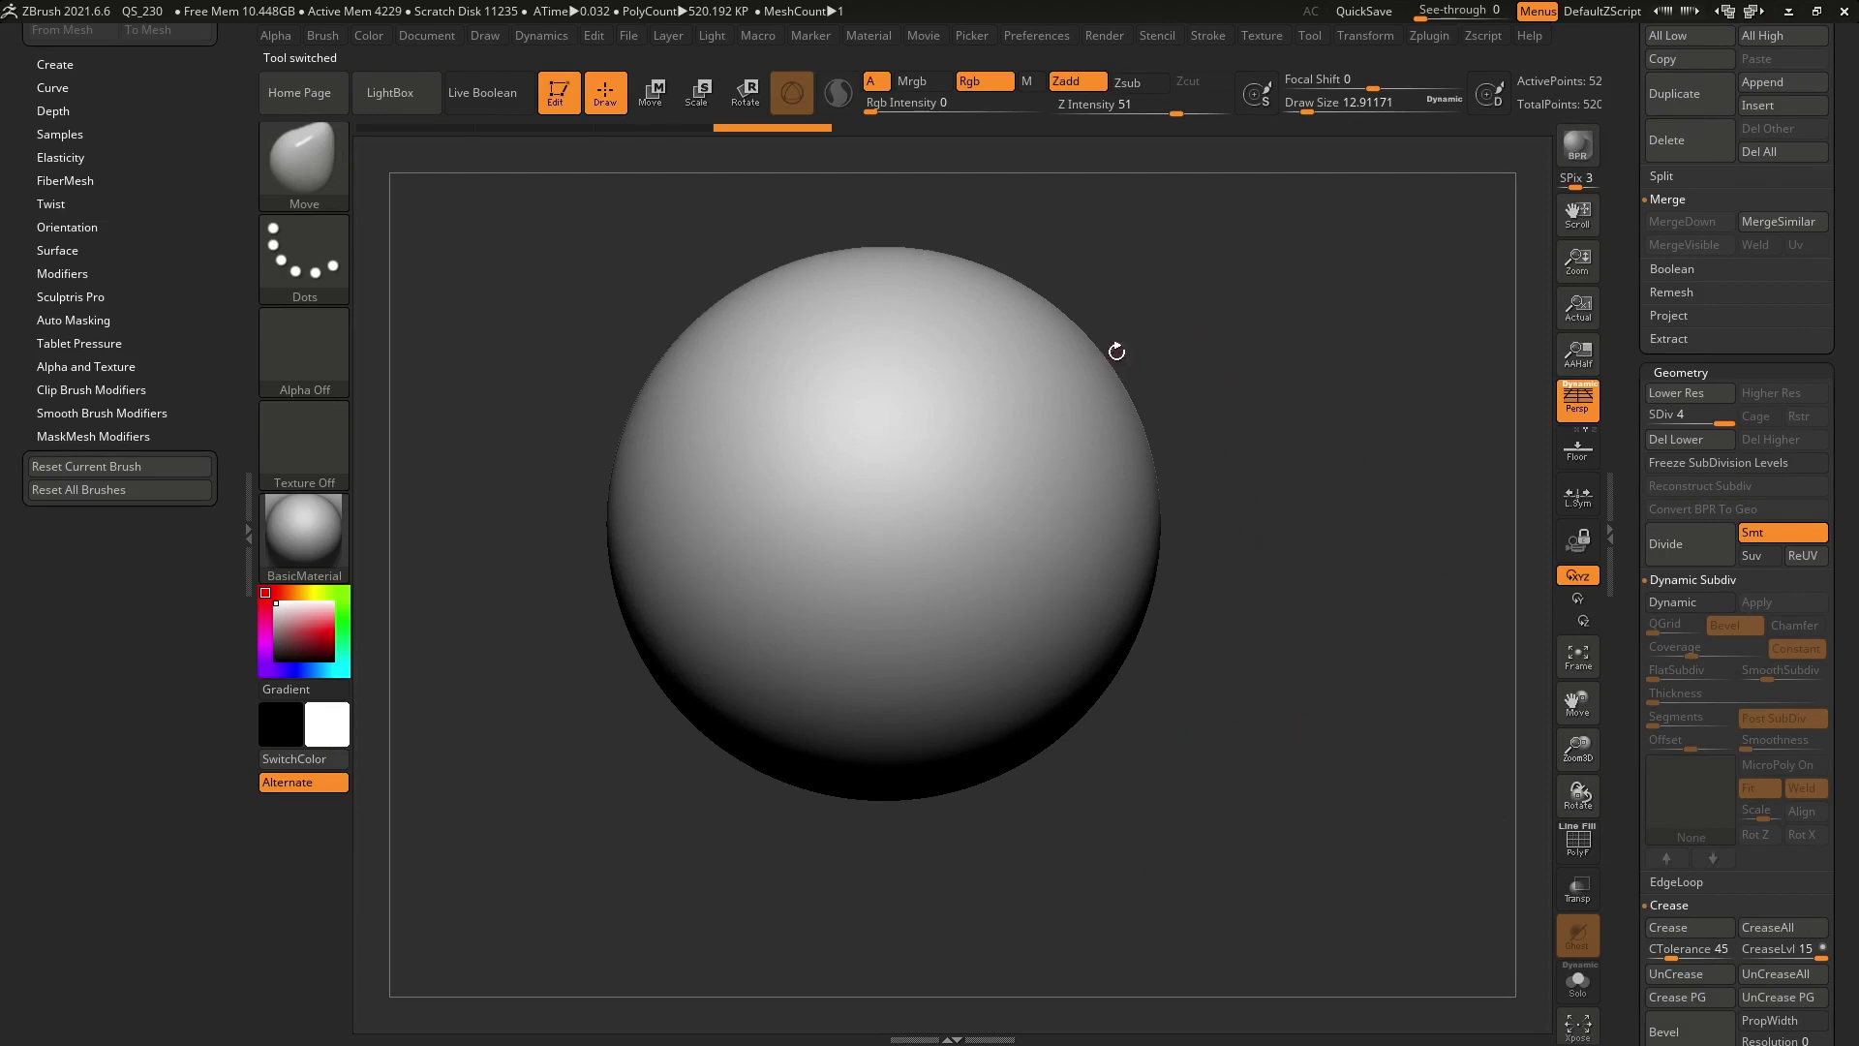
Raise the brush Draw Size to about 97 for masking the M shape
key("space")
left_click_drag(1185, 291, 1249, 294)
key("space")
mouse_move(712, 675)
left_mouse_down("ctrl")
mouse_move(755, 379)
mouse_move(1075, 683)
left_mouse_up("ctrl")
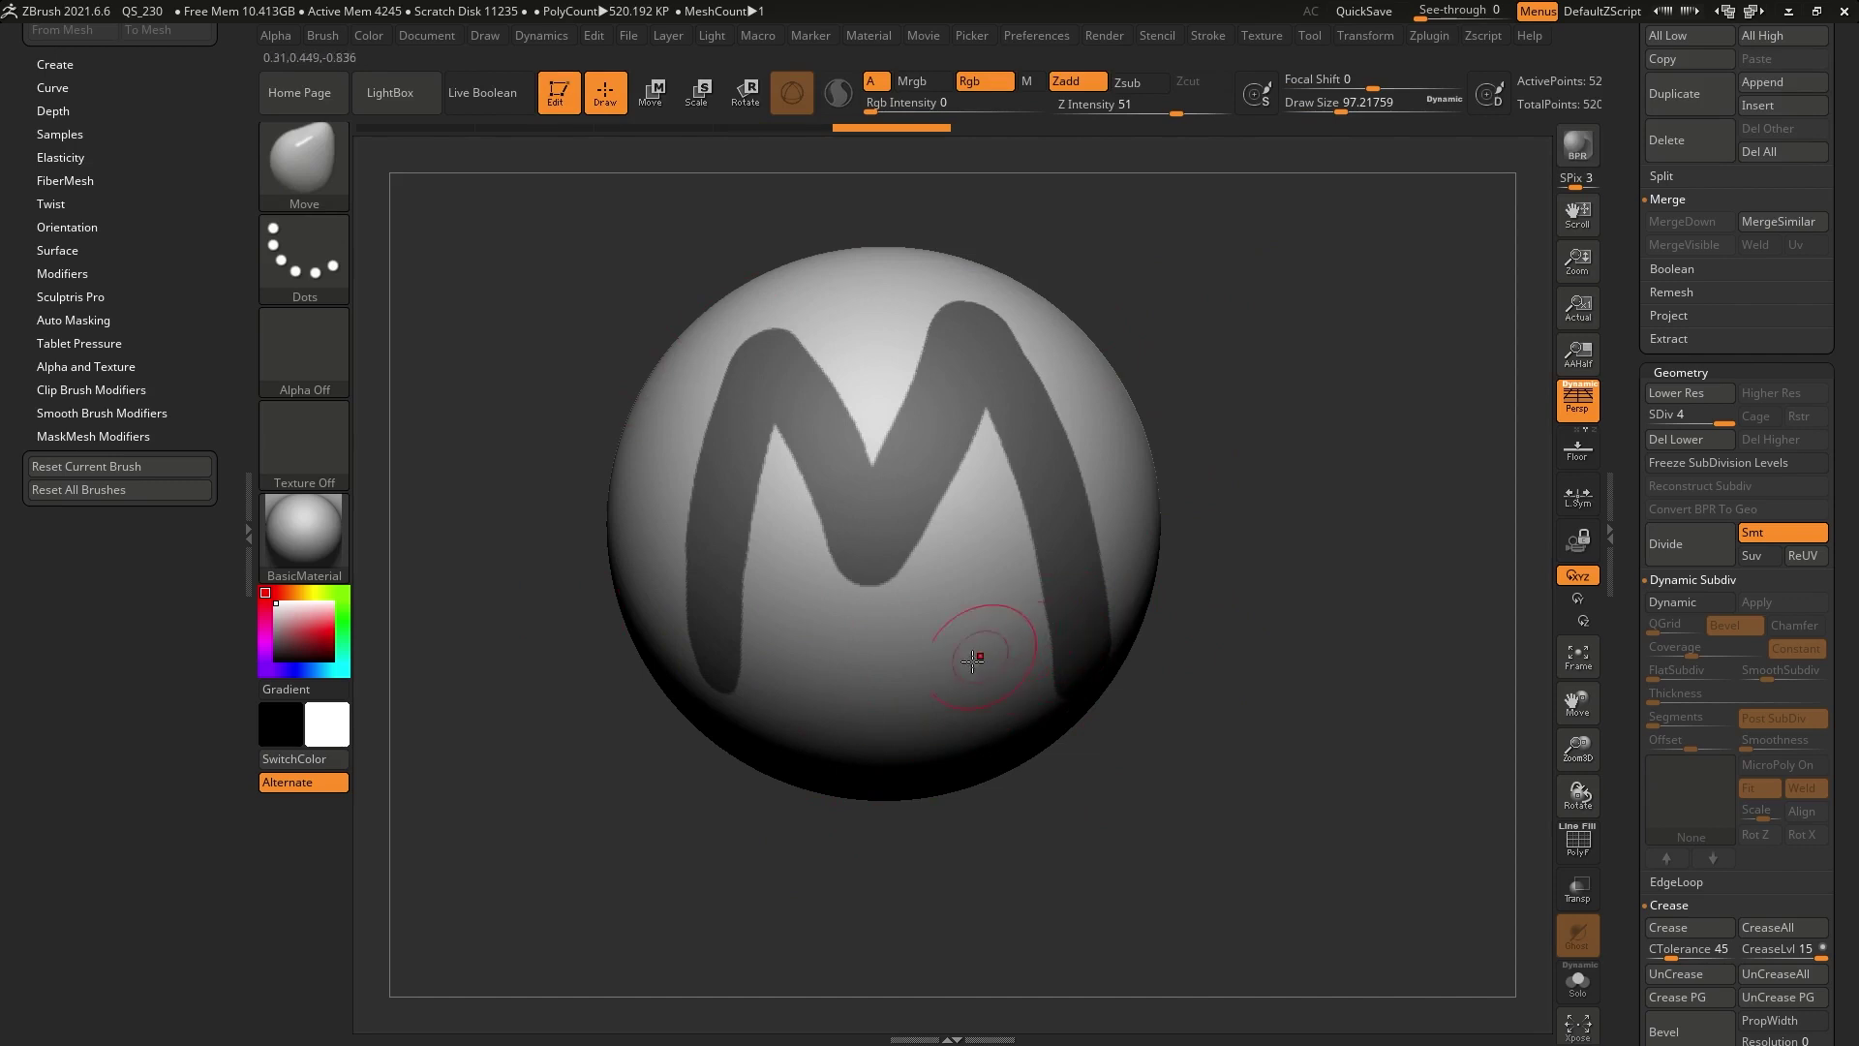
scroll(156, 263, "up", 1)
scroll(145, 436, "up", 5)
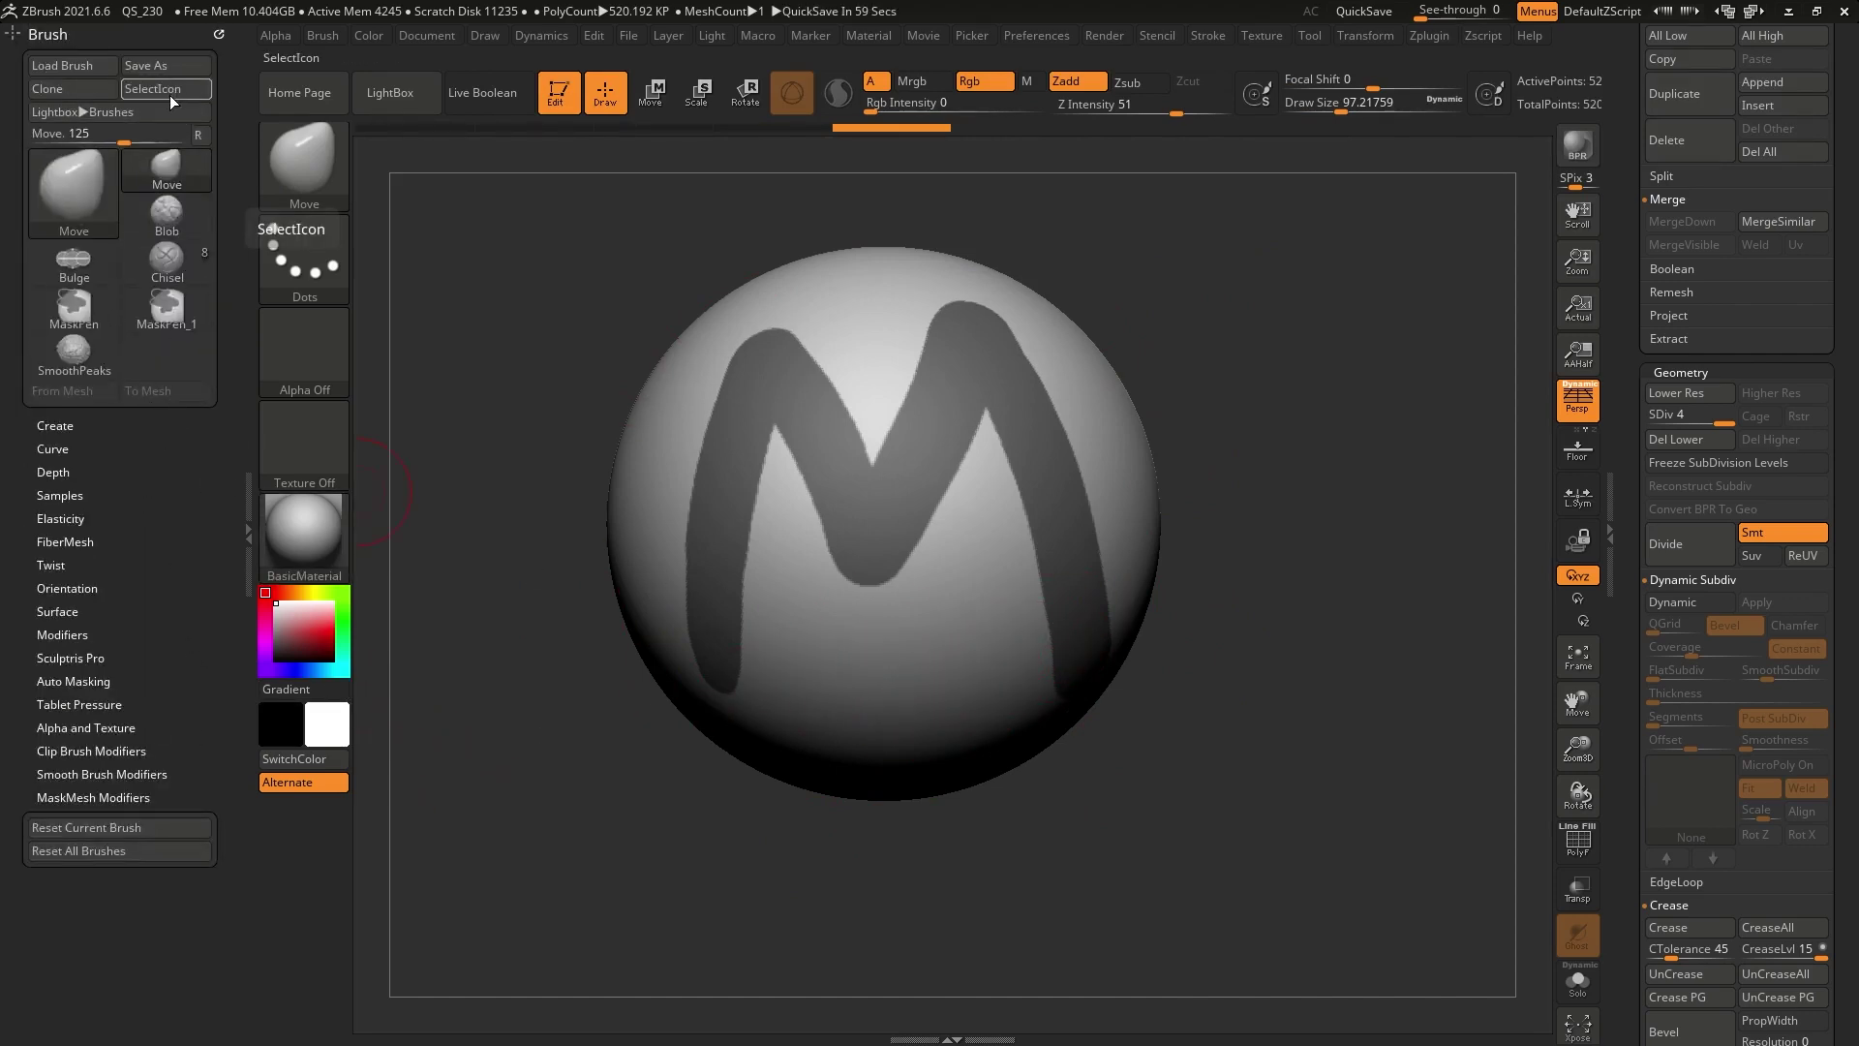
Select MaskPen_1, capture the M-masked sphere as its icon, and test a mask blob
left_click(172, 308)
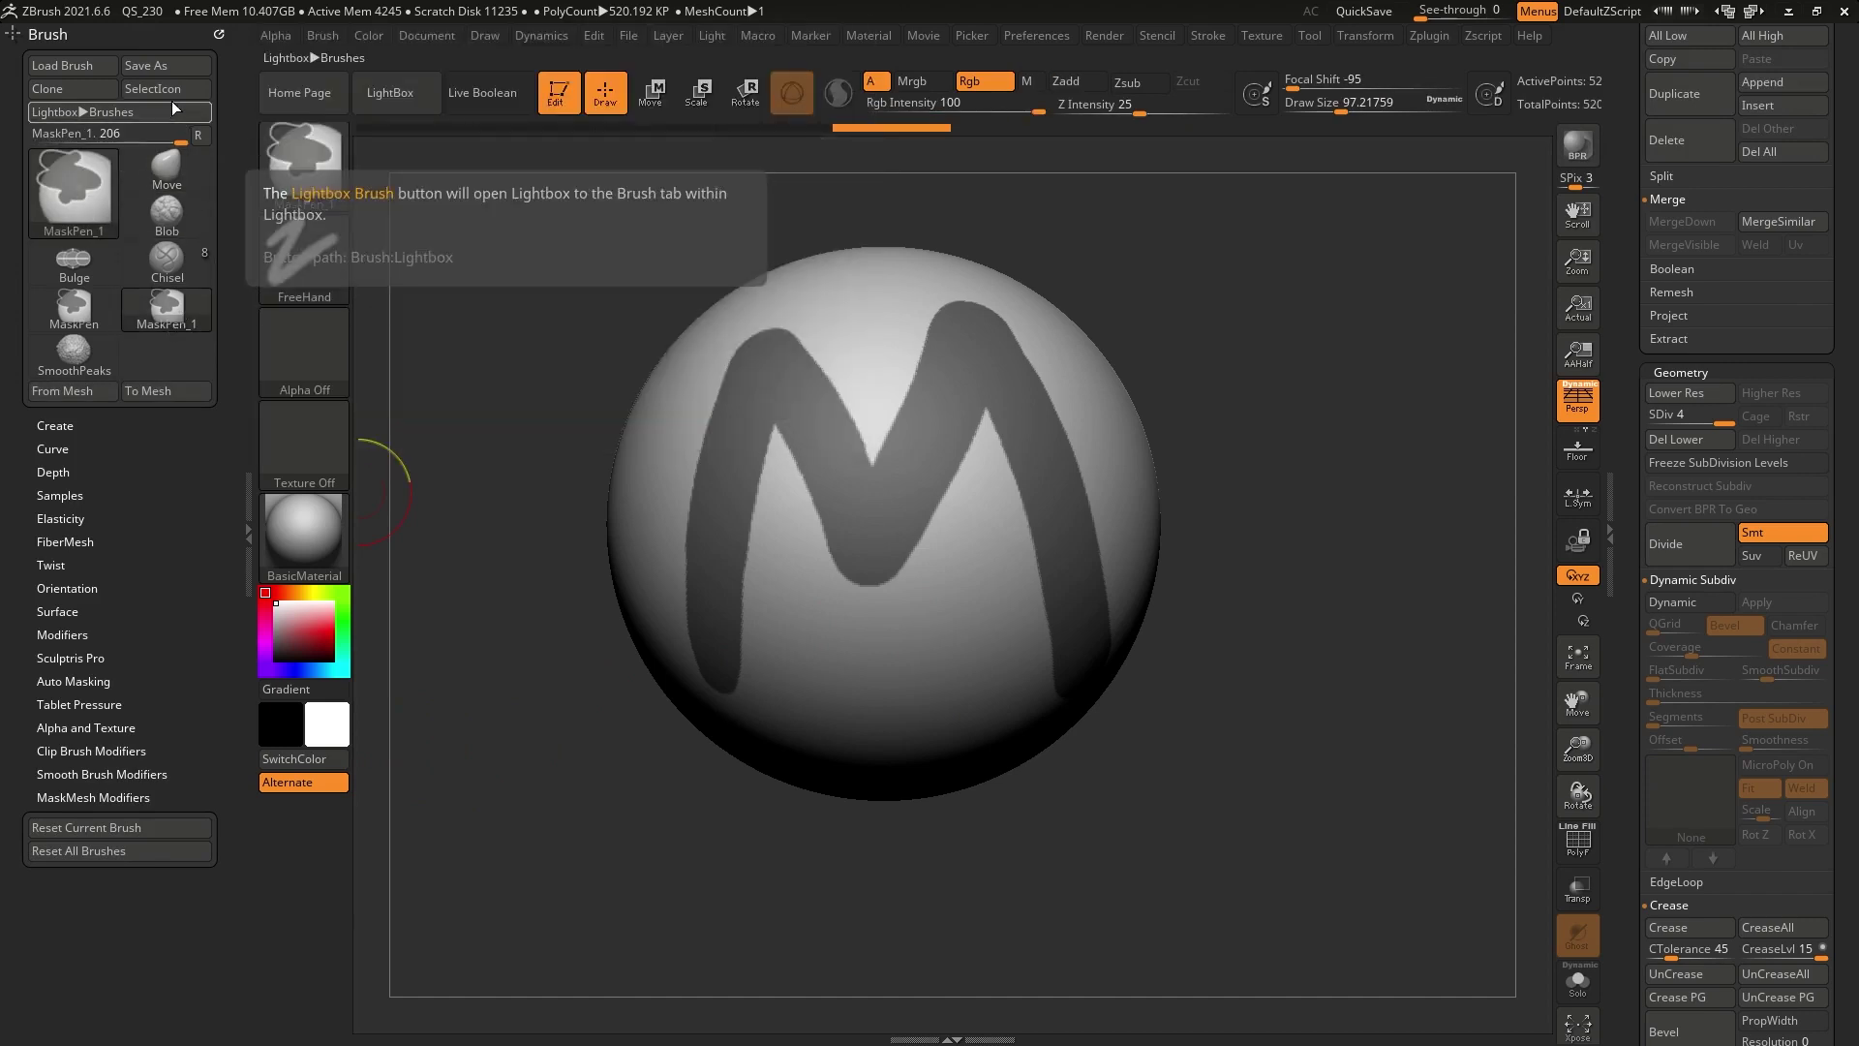
left_click(169, 87)
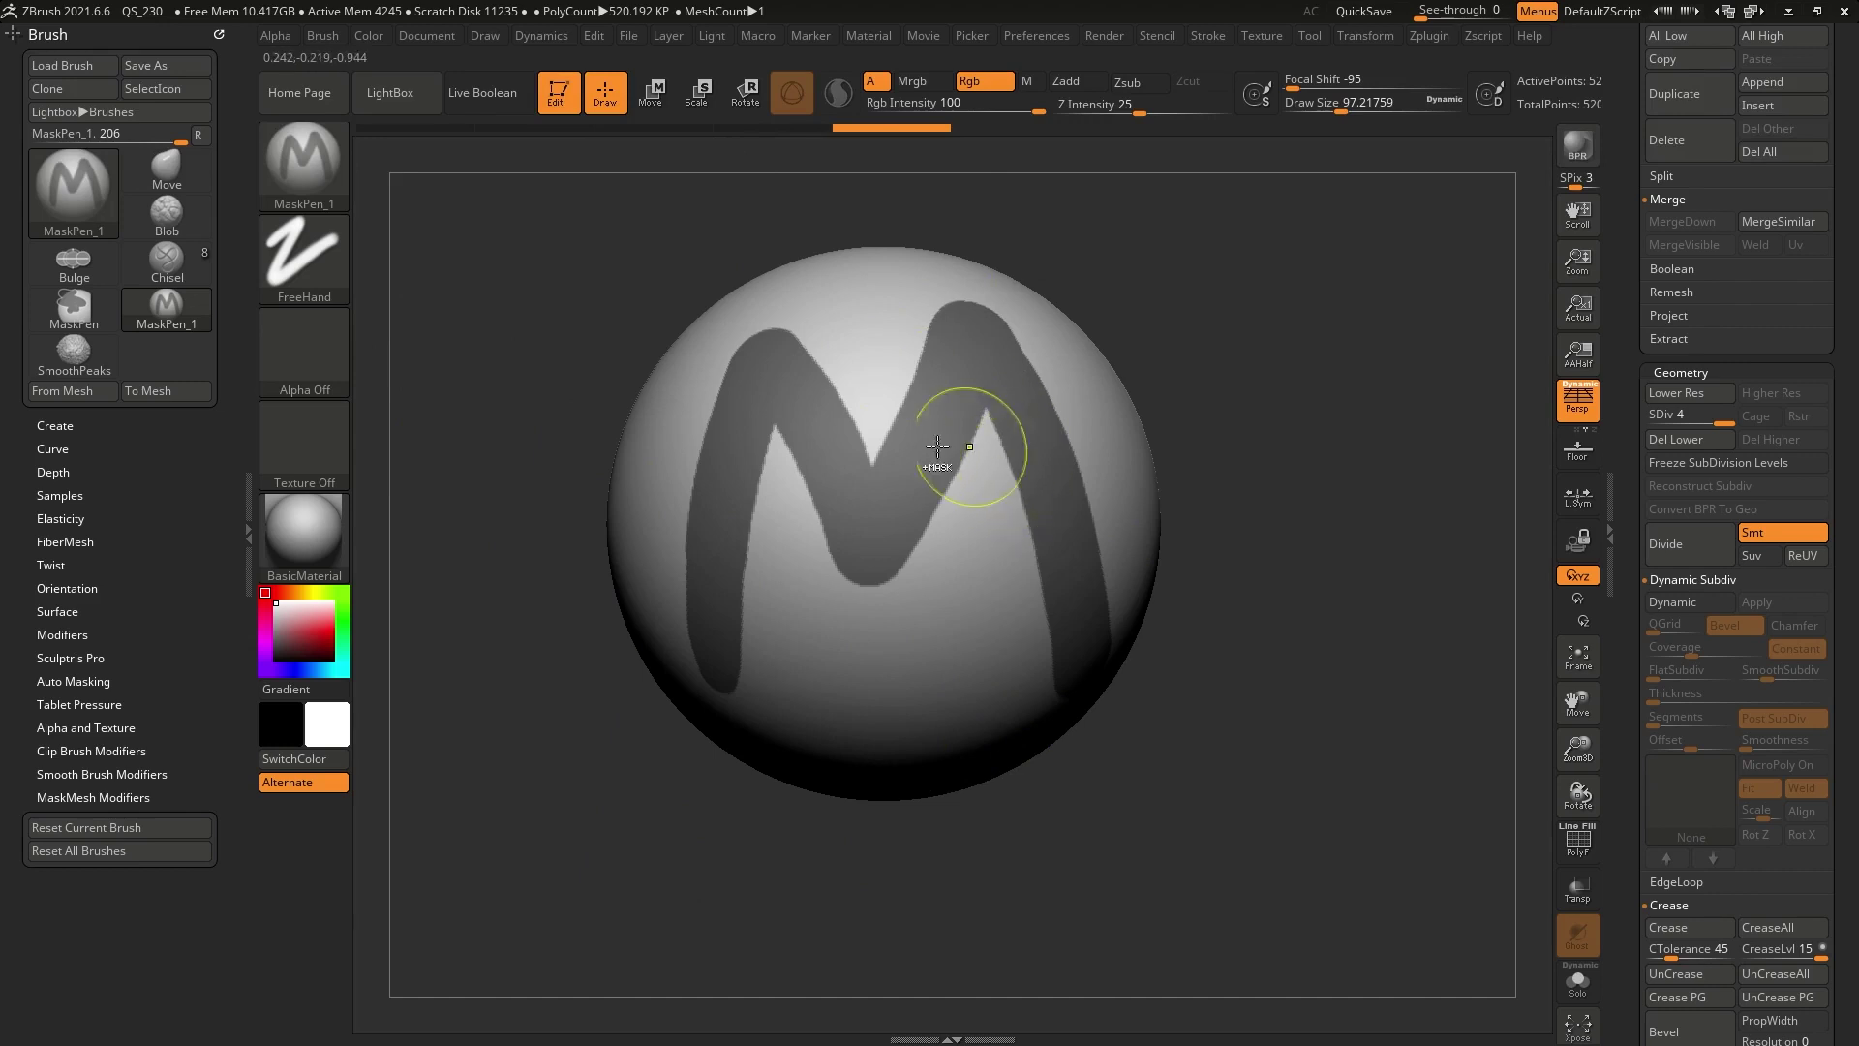
mouse_move(912, 551)
left_mouse_down()
mouse_move(872, 662)
mouse_move(988, 540)
left_mouse_up()
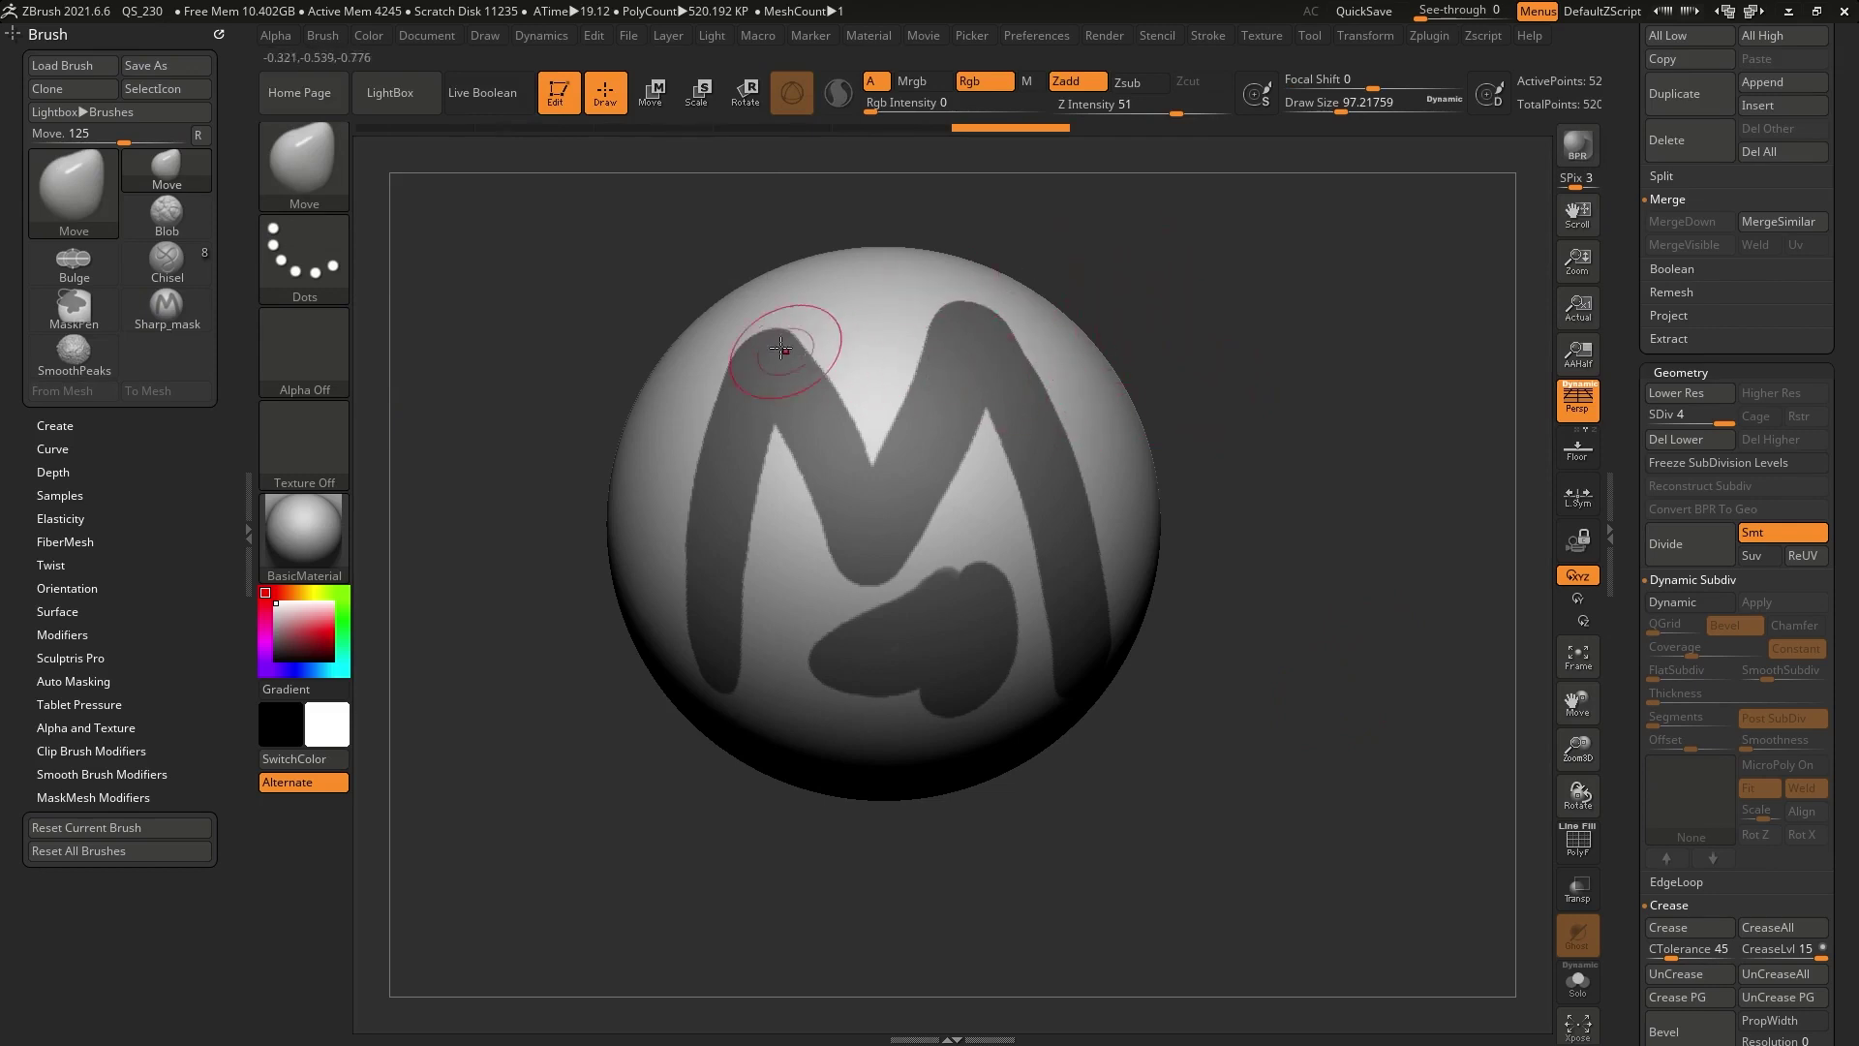
key("1")
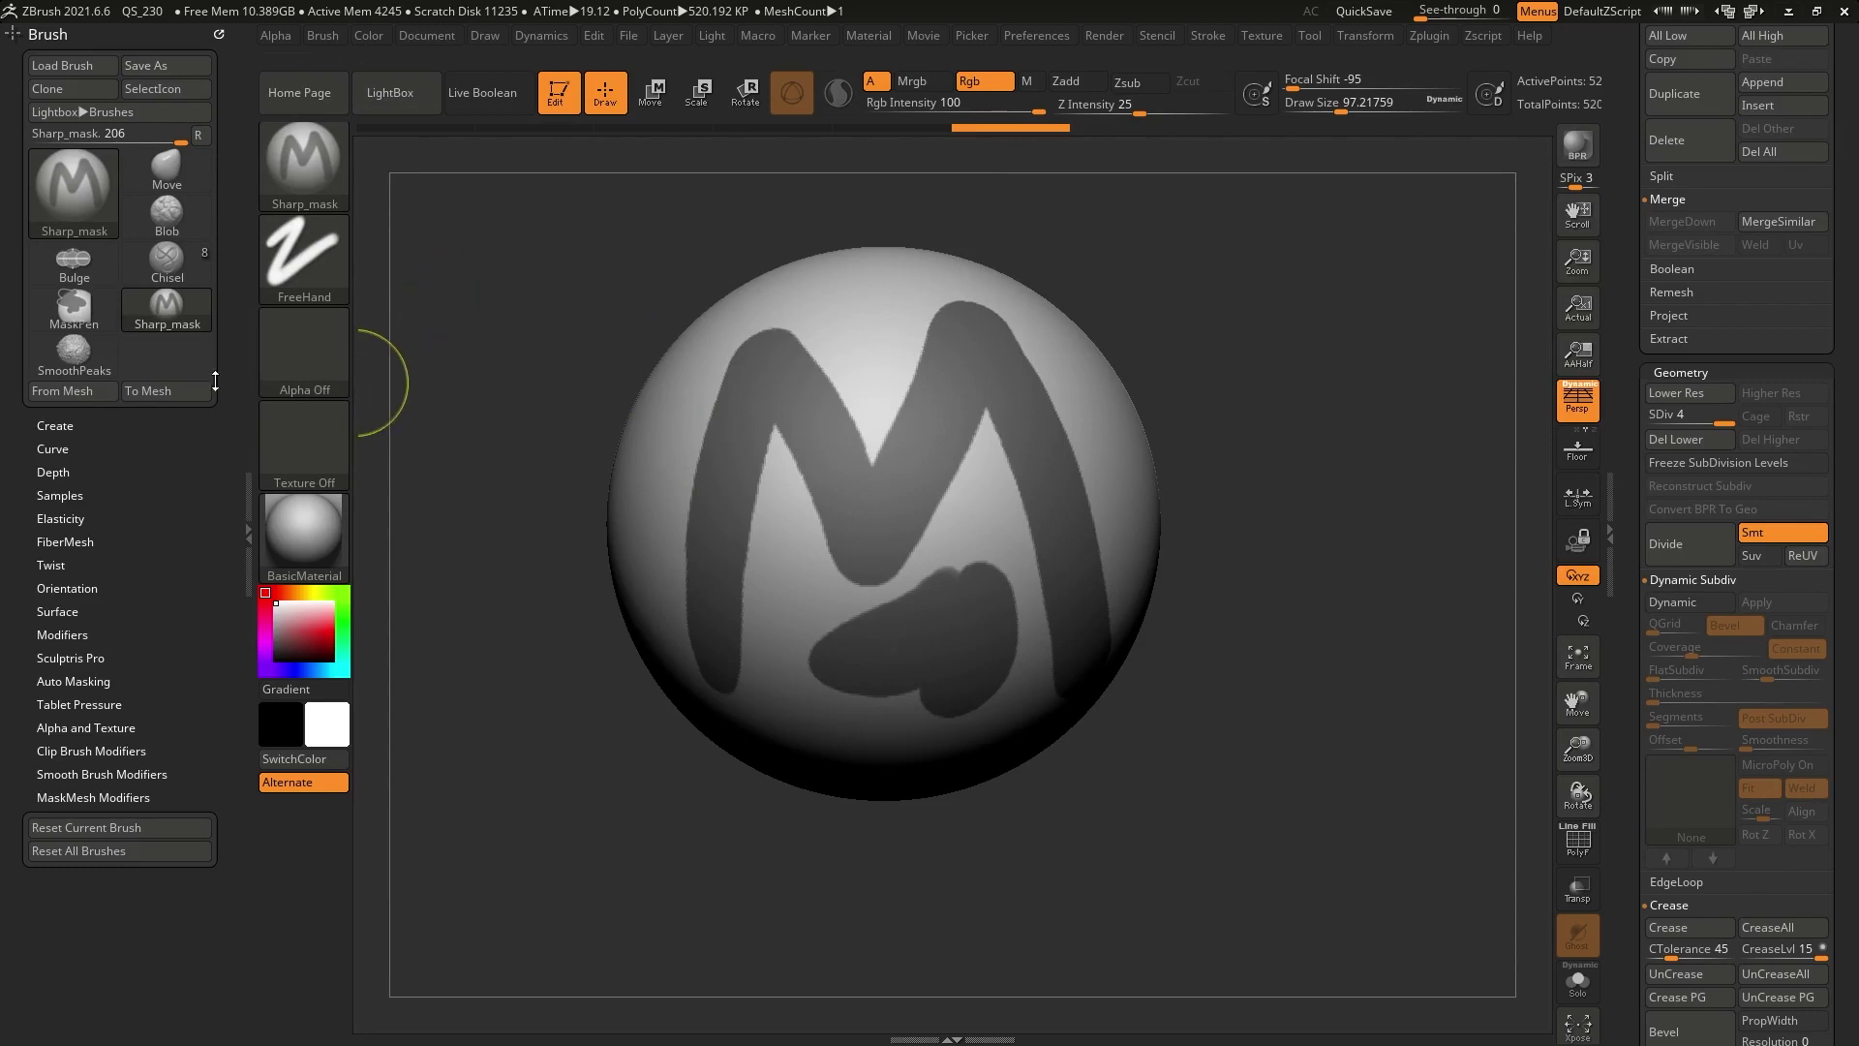
Enter a creator name and website link in the Sharp_mask brush's Edit Brush Credit dialog
key("ctrl")
left_click(59, 425)
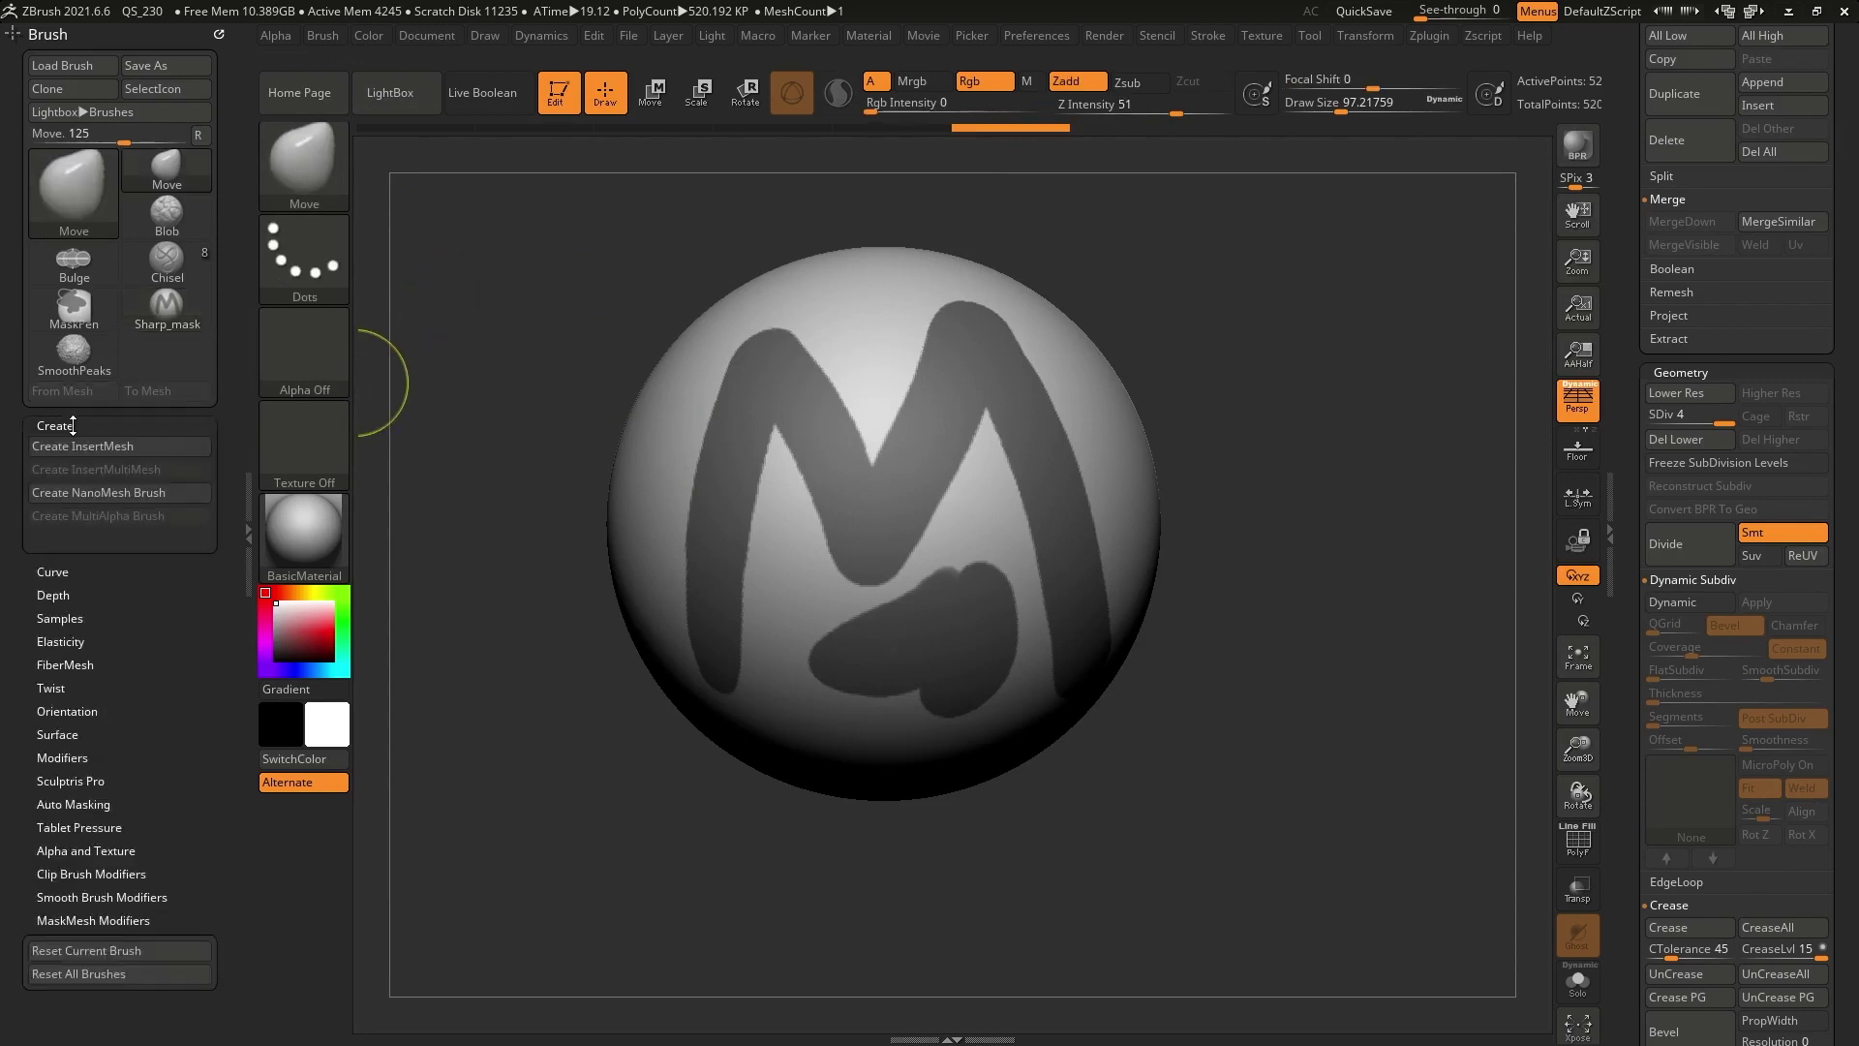
key("ctrl")
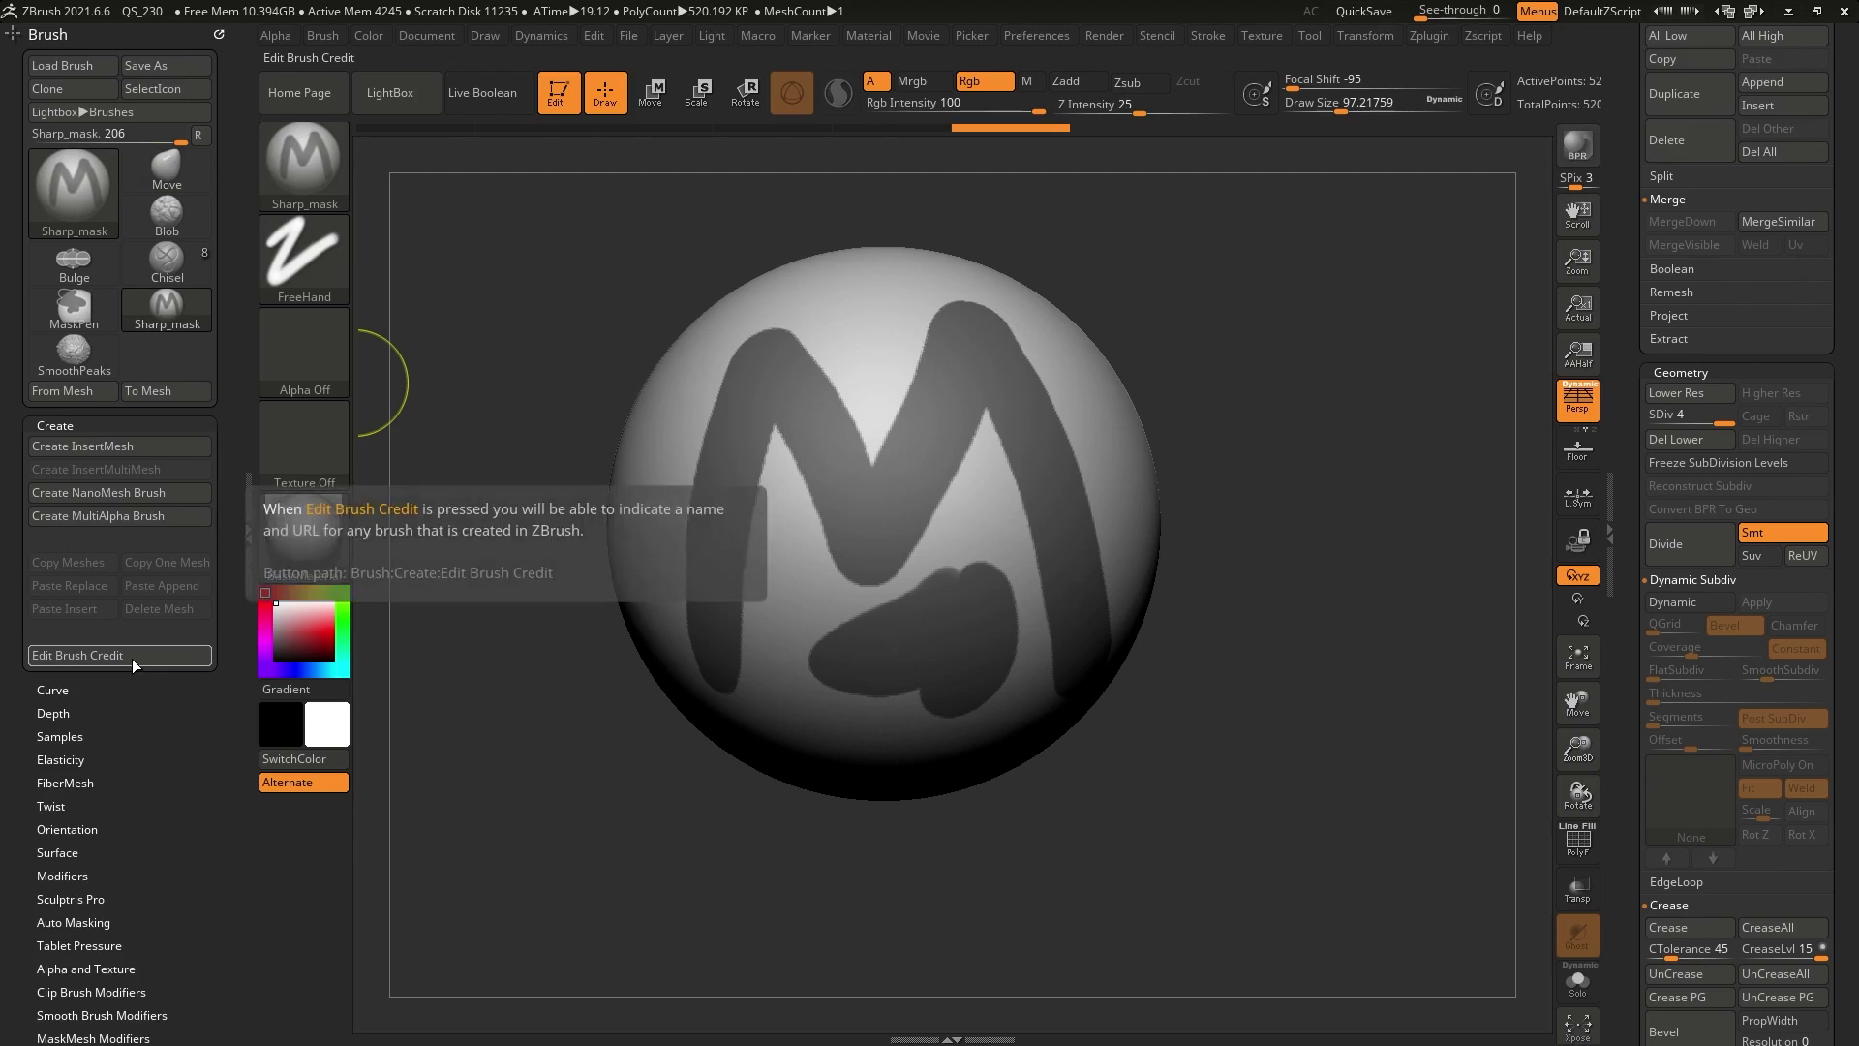
left_click(132, 659)
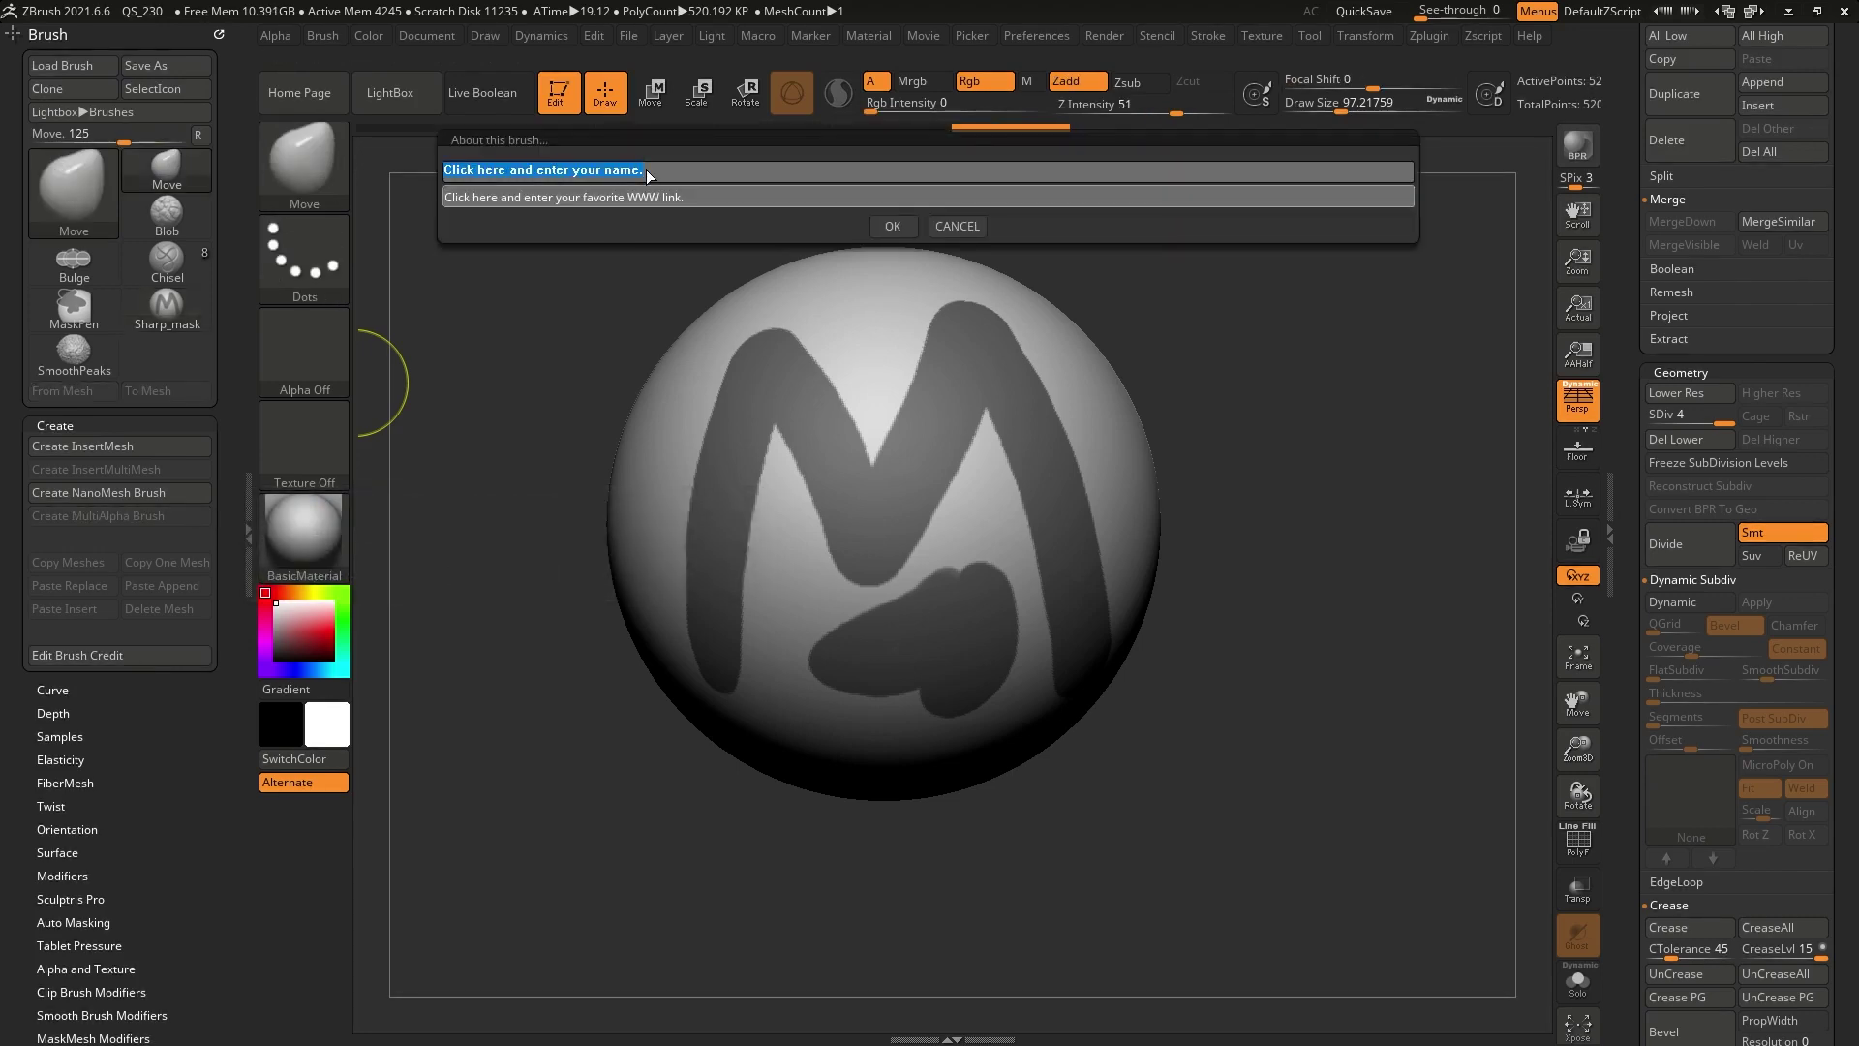
type("Pablo Munoz Gomez")
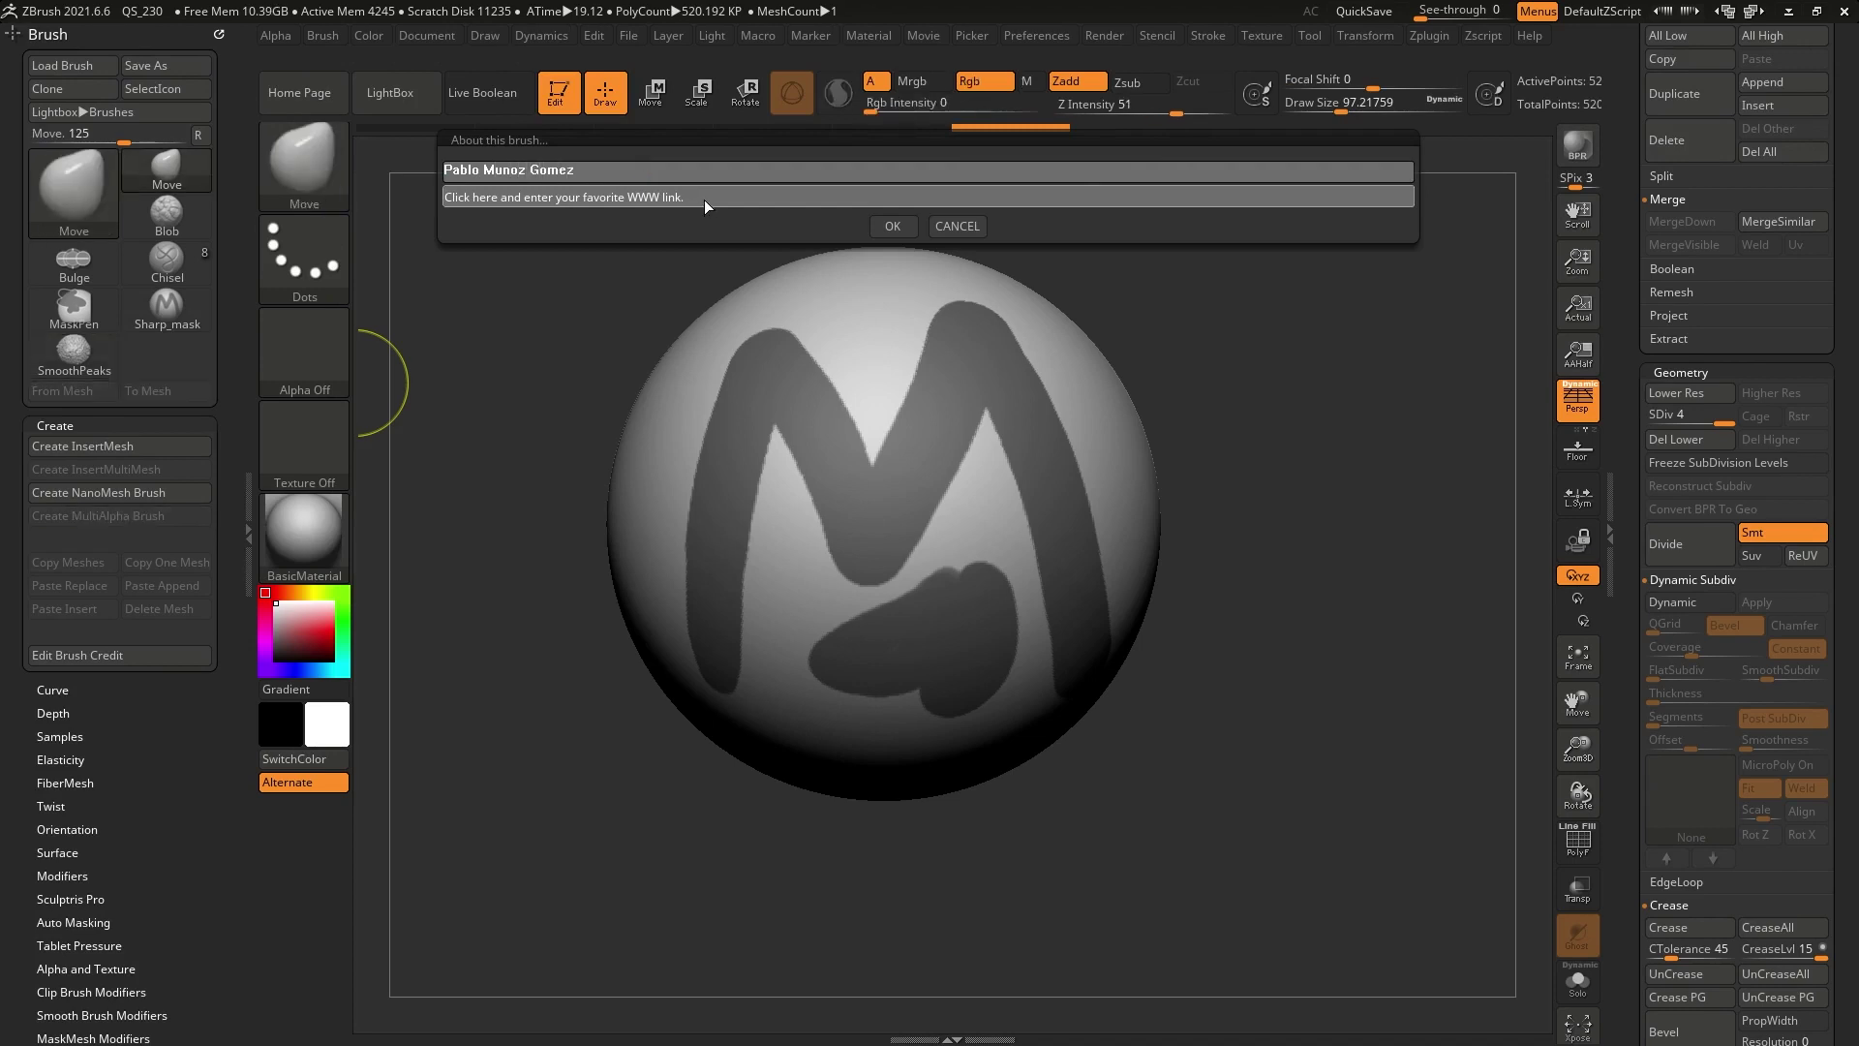
left_click(707, 196)
type("www.zbrushguides.com")
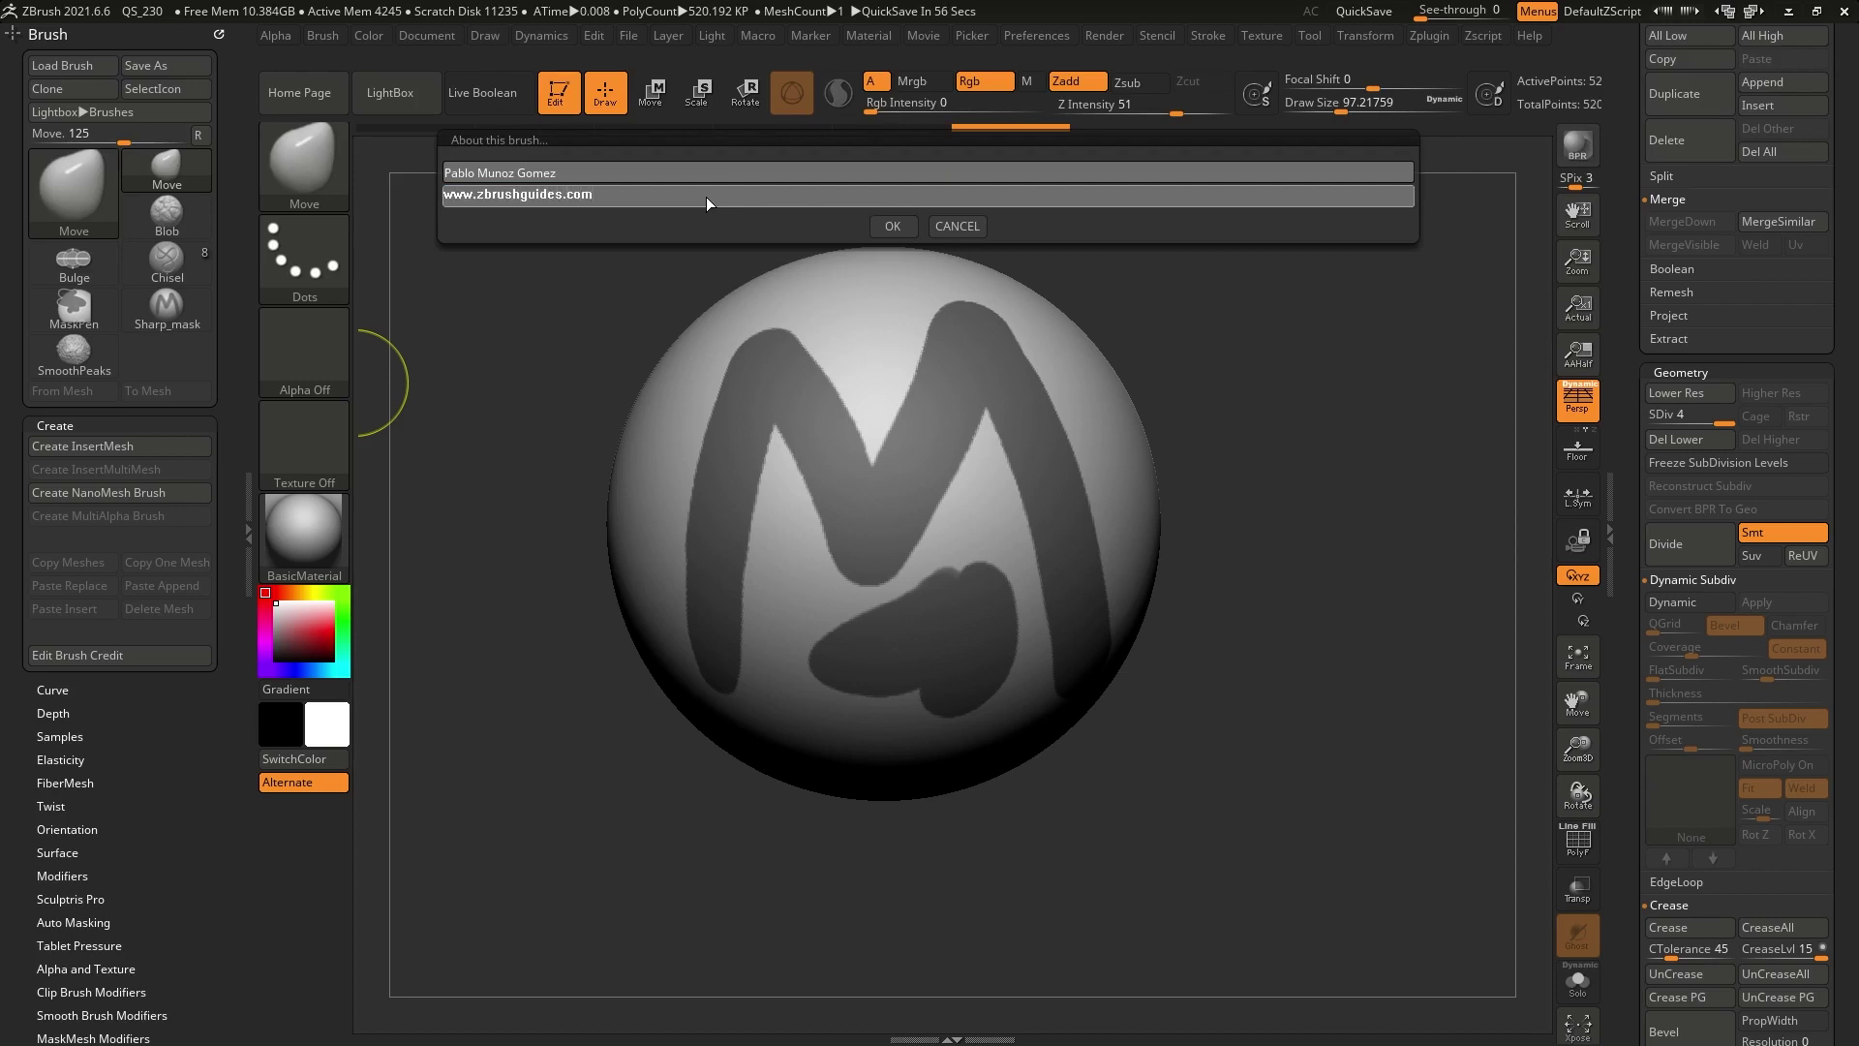
key("Return")
left_click(890, 228)
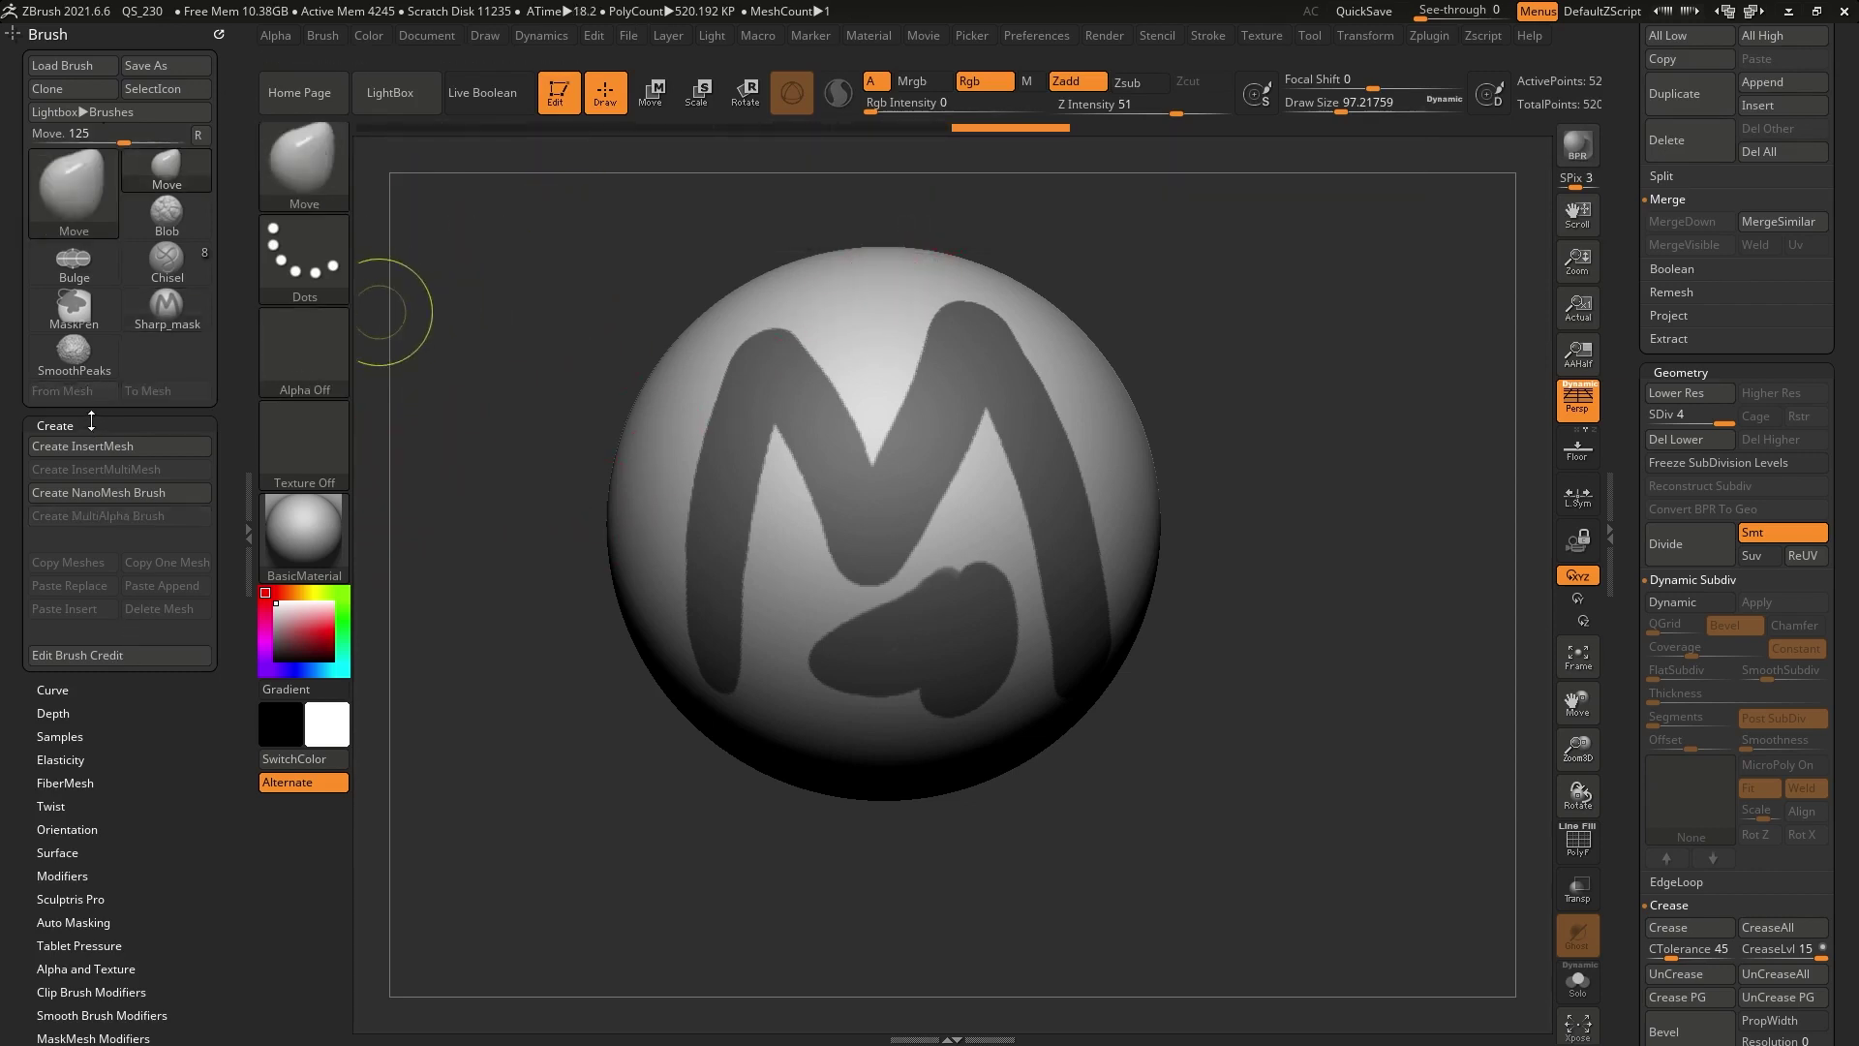
left_click(58, 426)
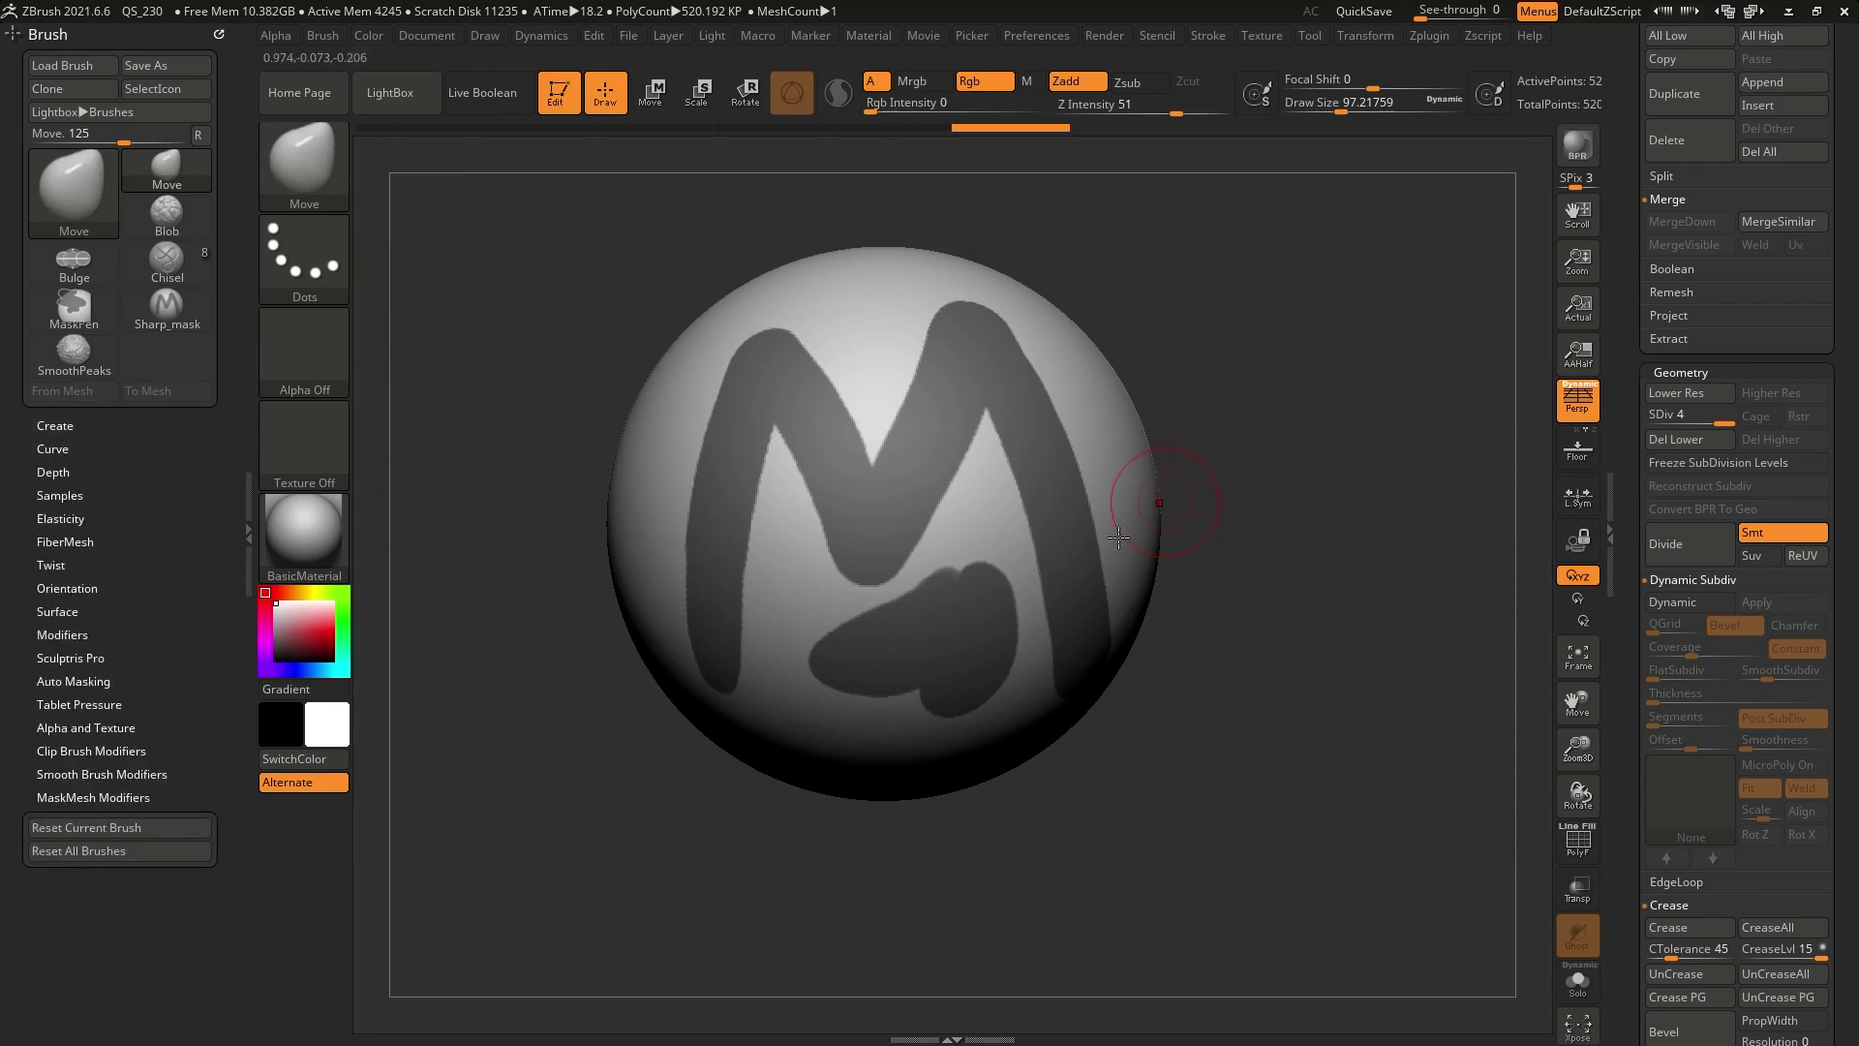